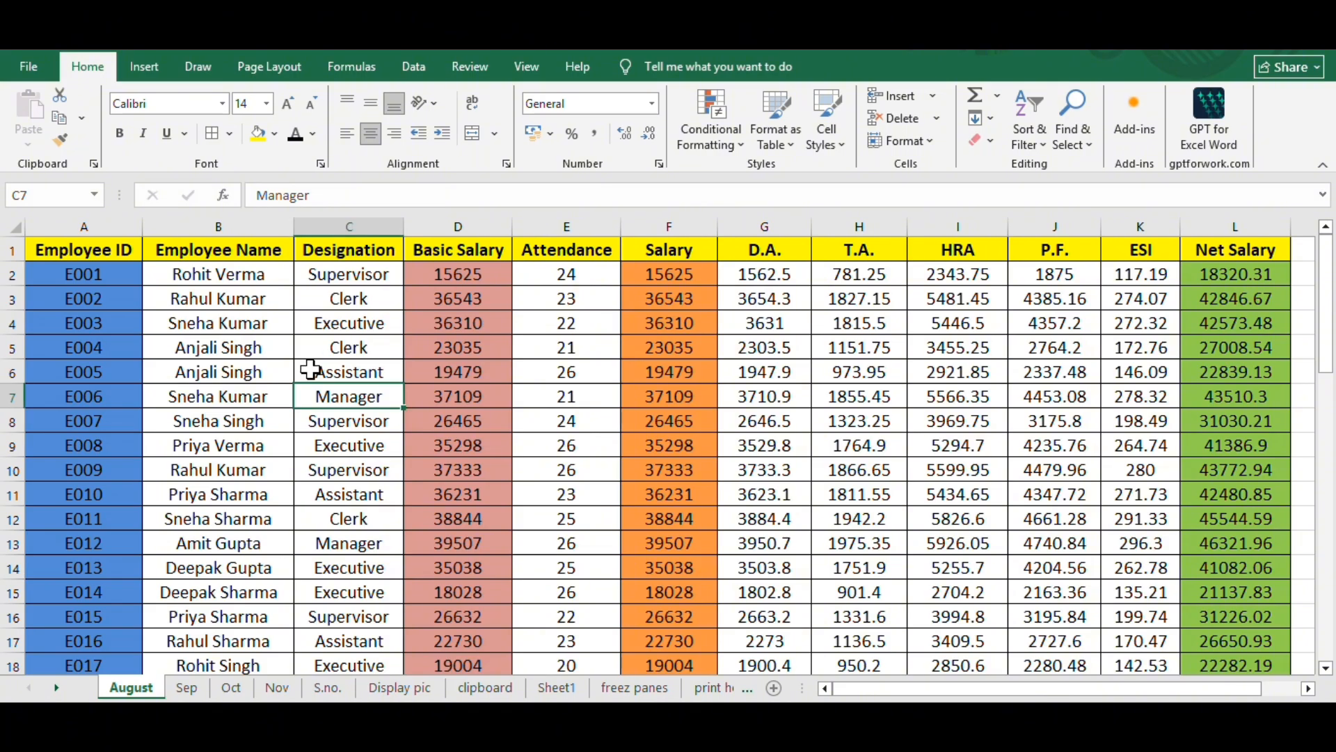
- View the August salary sheet and the Sep, Oct and Nov sheets, ending back on August
click(12, 225)
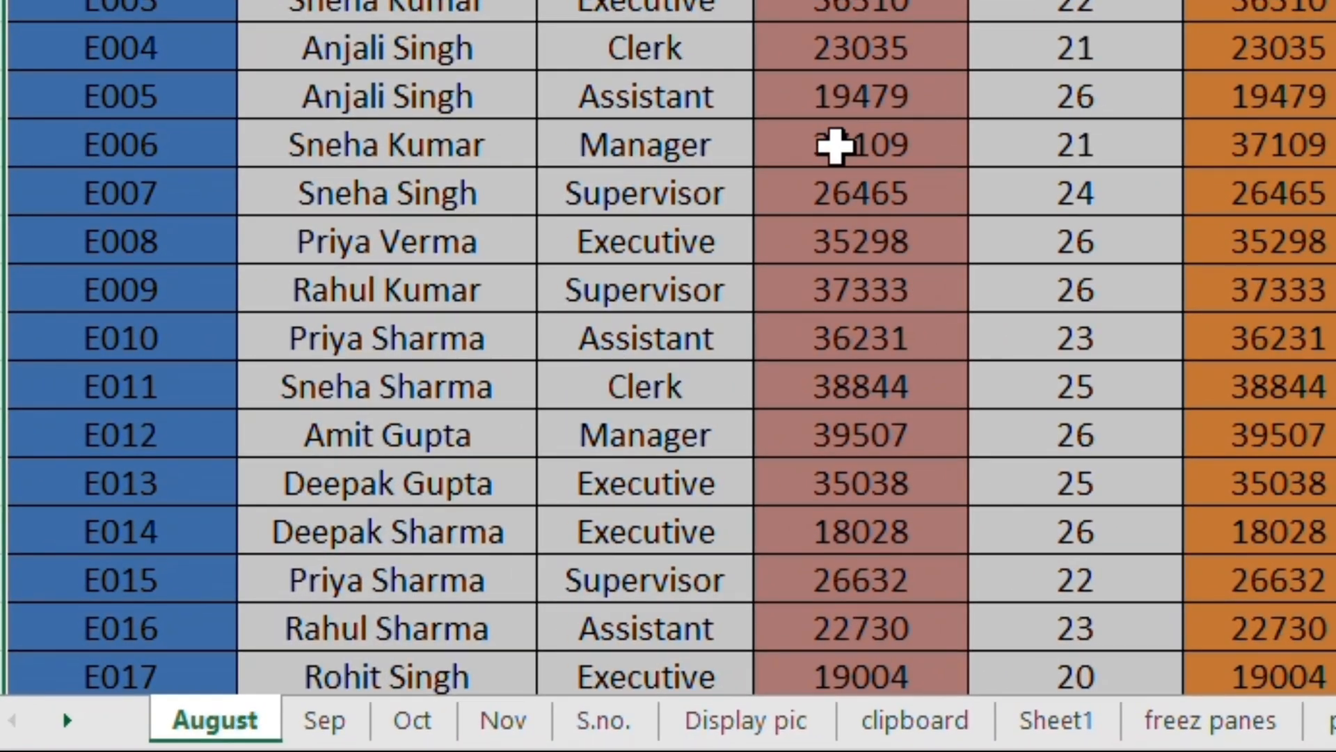
click(324, 724)
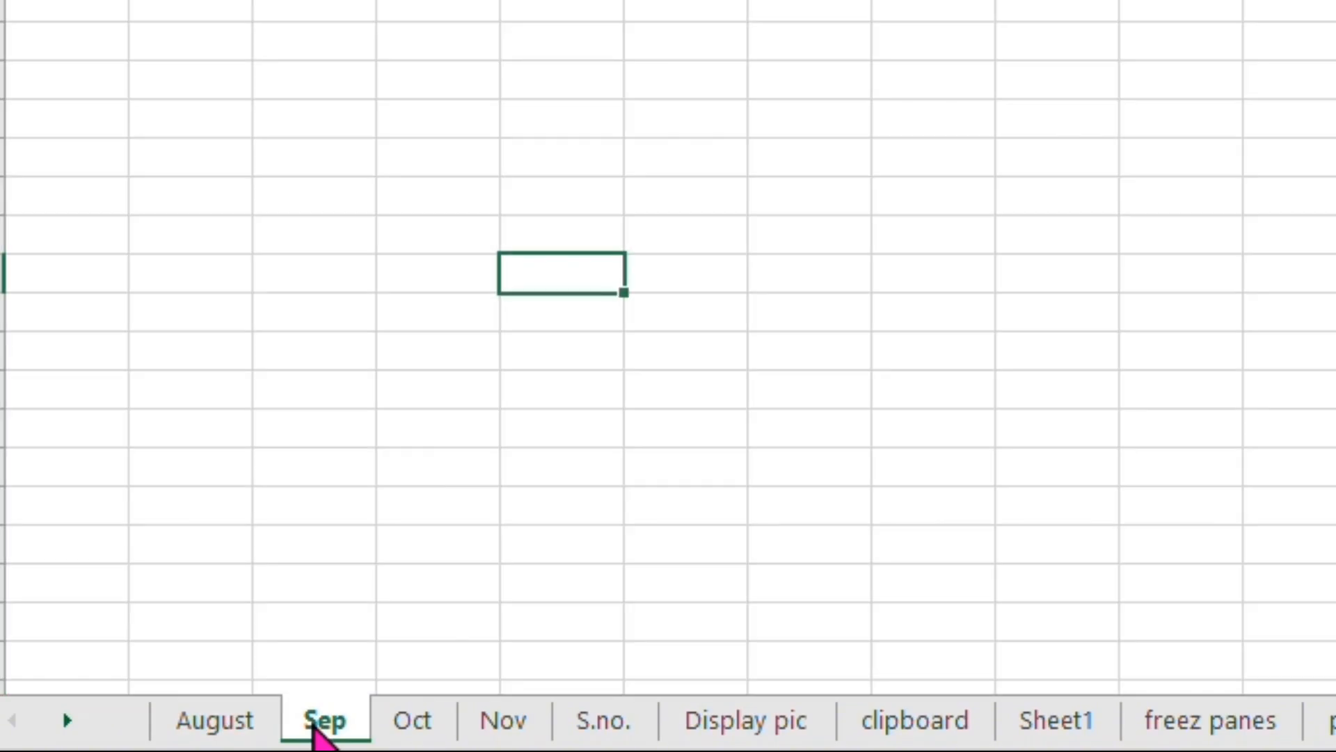
click(431, 720)
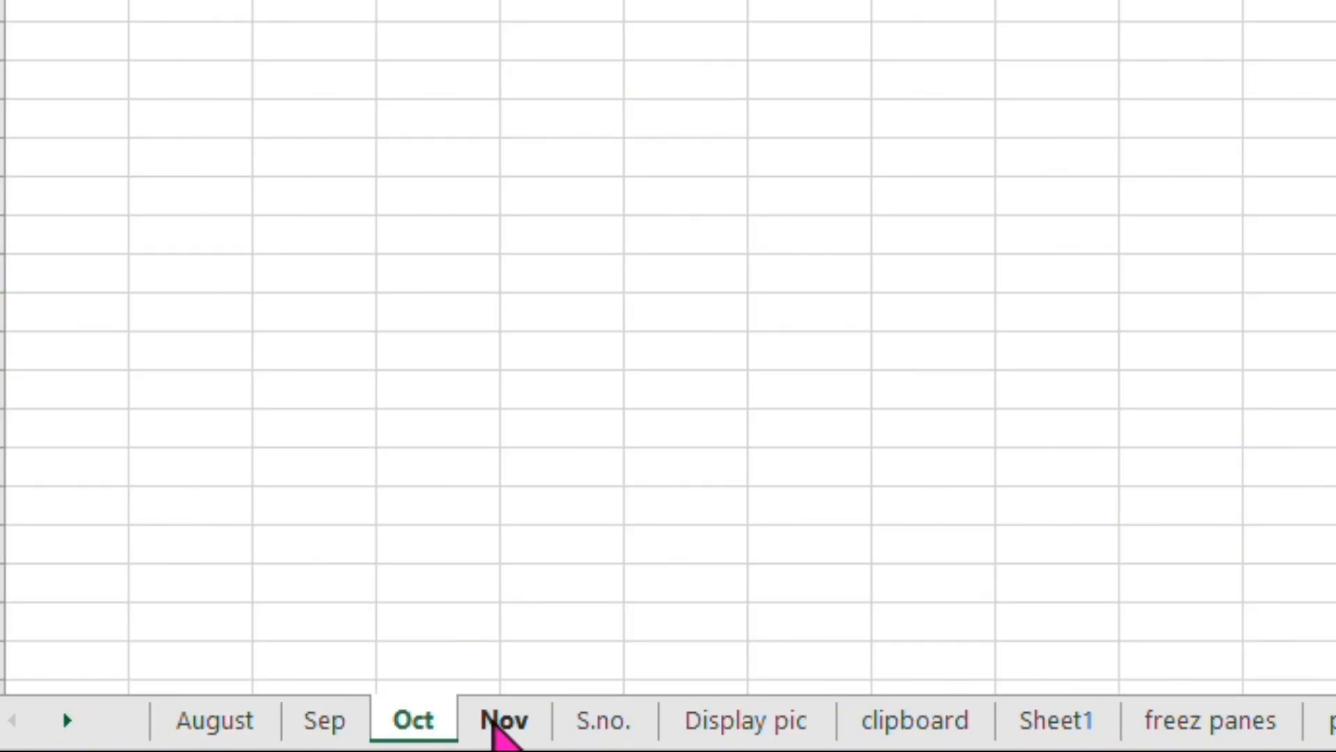
click(502, 727)
click(223, 724)
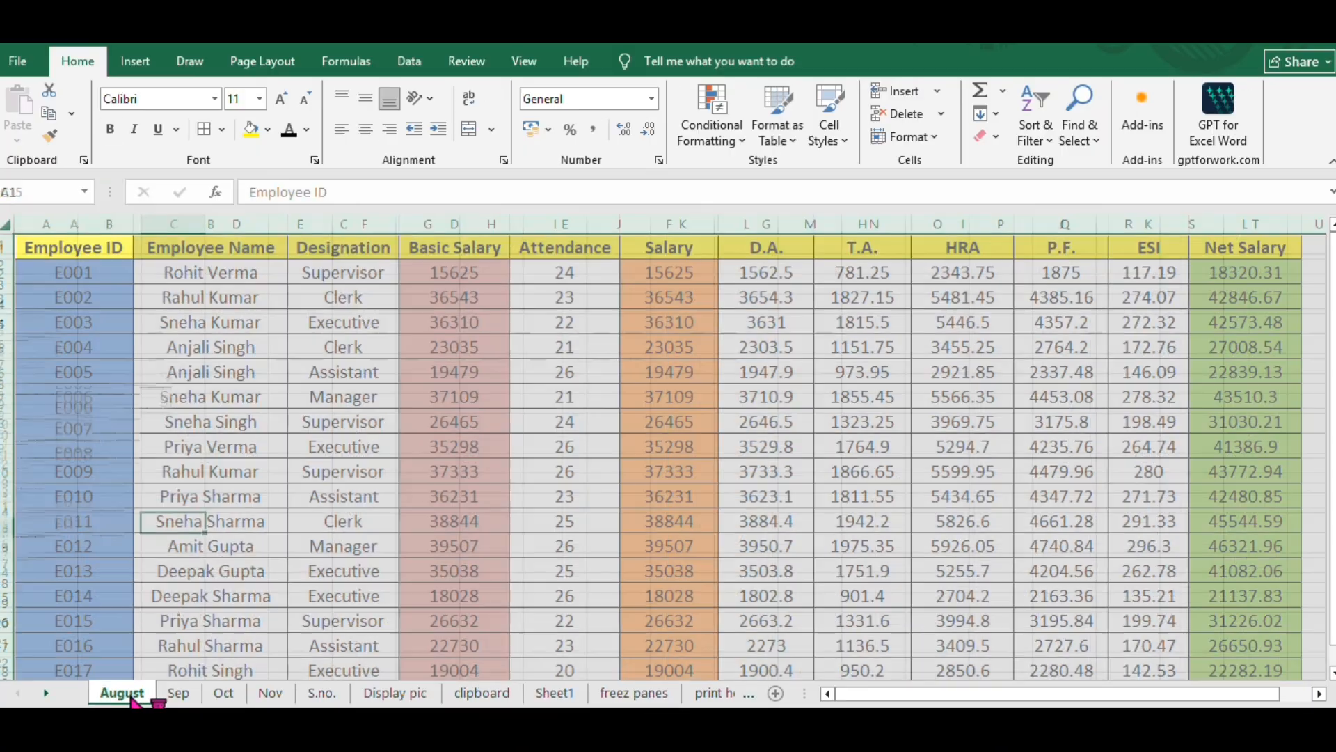
- Examine the formatting of the August table's header row and its Employee ID, Basic Salary, Salary and Net Salary columns
click(144, 346)
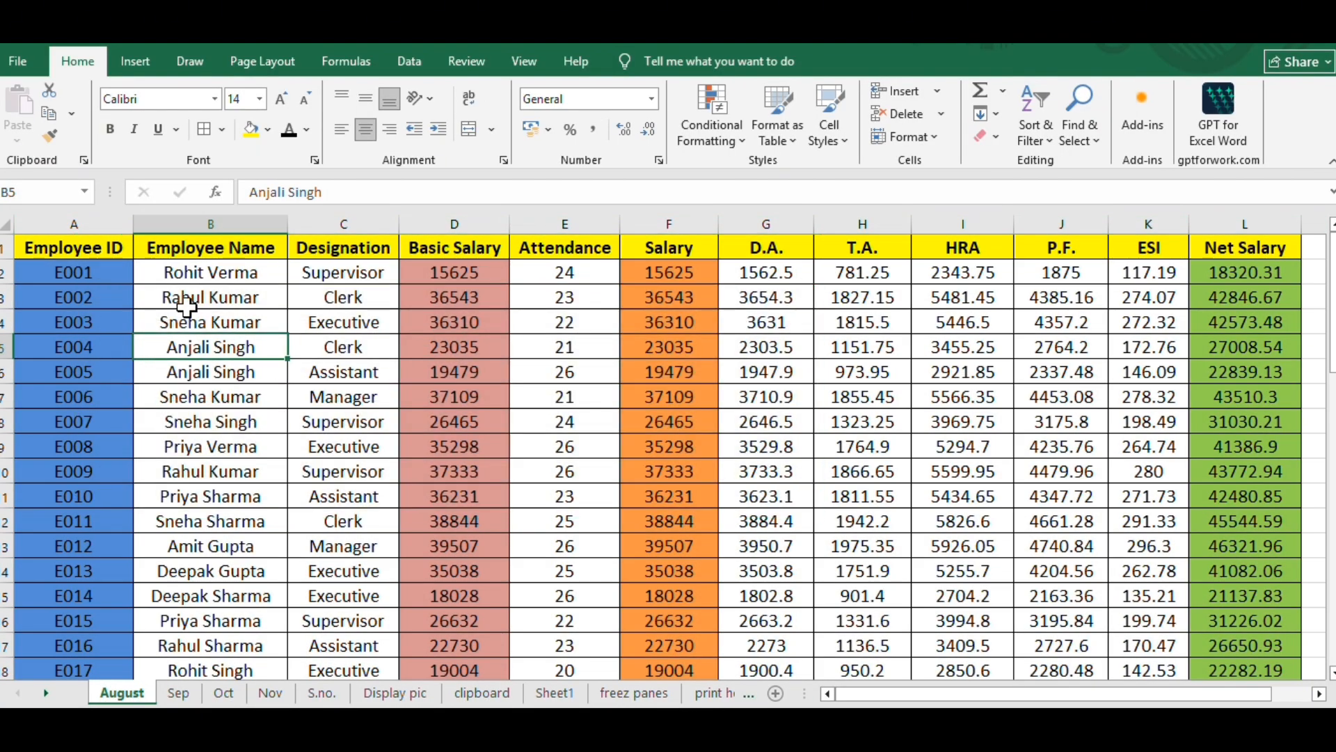
click(110, 248)
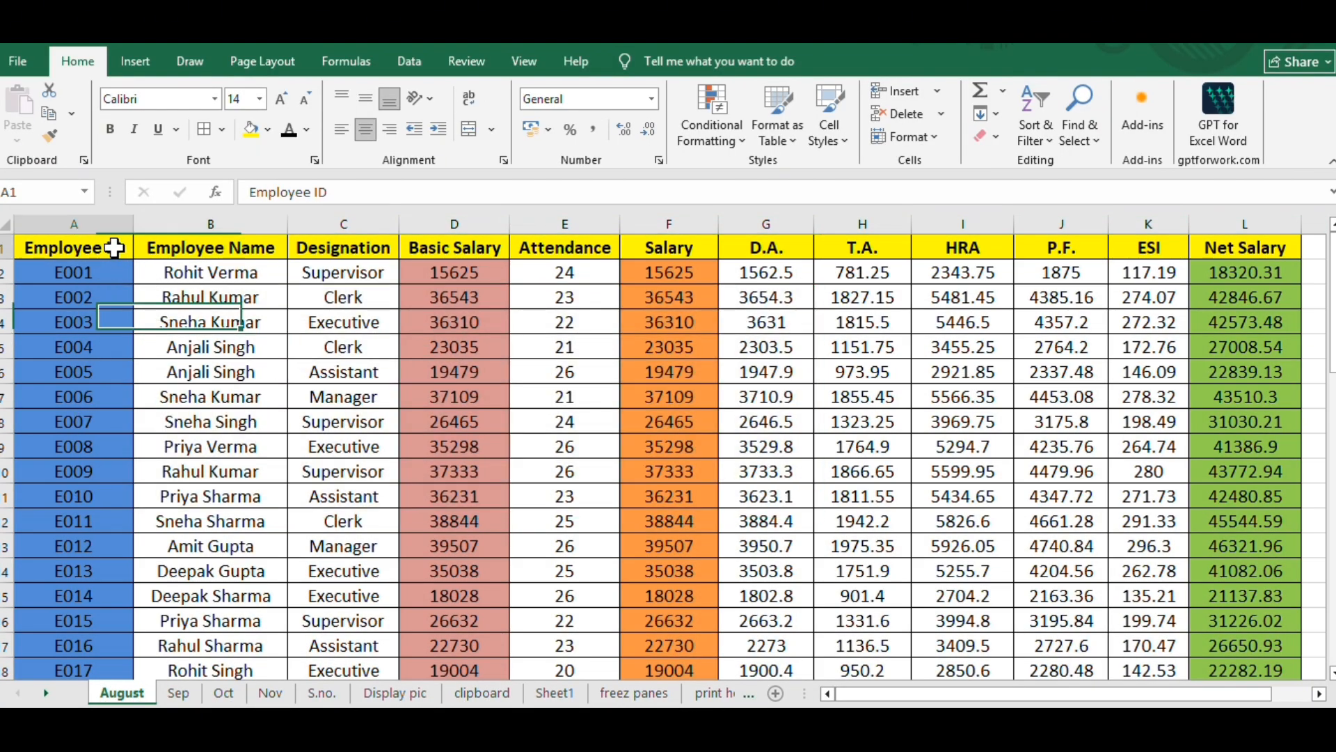
click(6, 245)
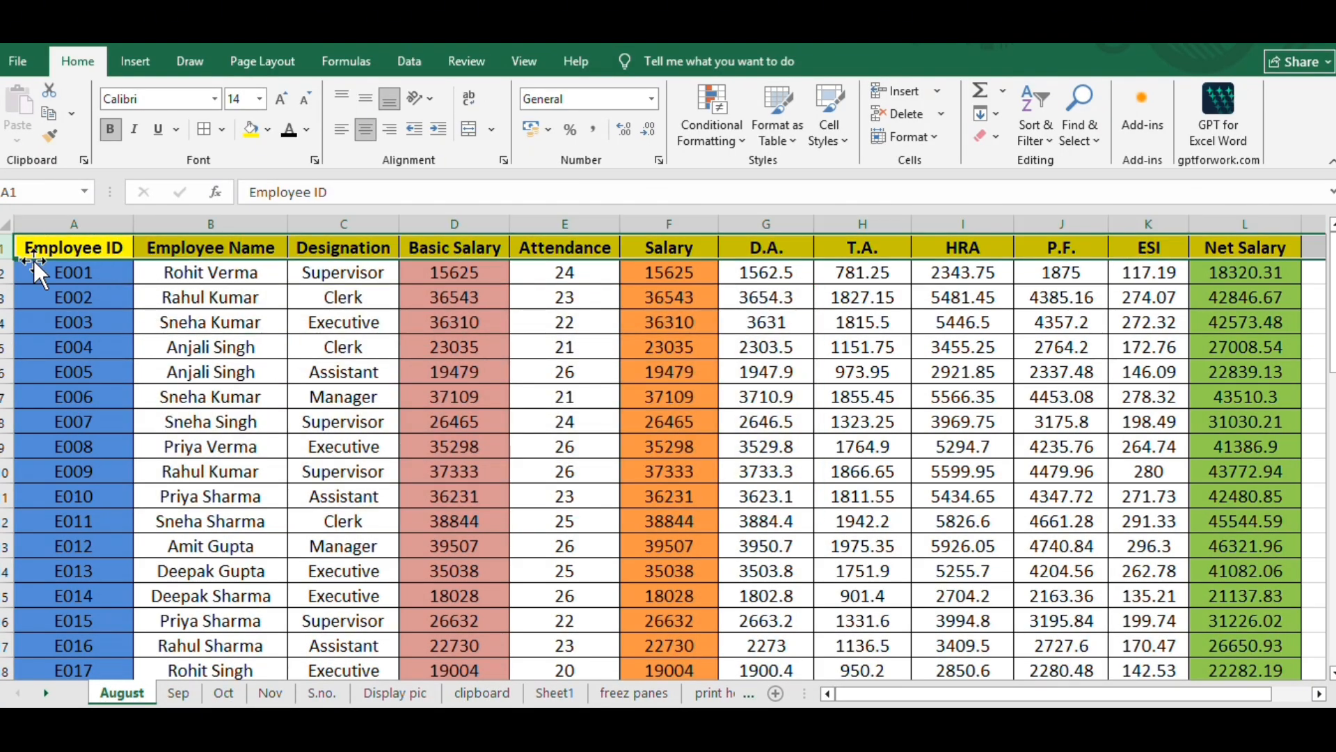
click(74, 222)
click(441, 211)
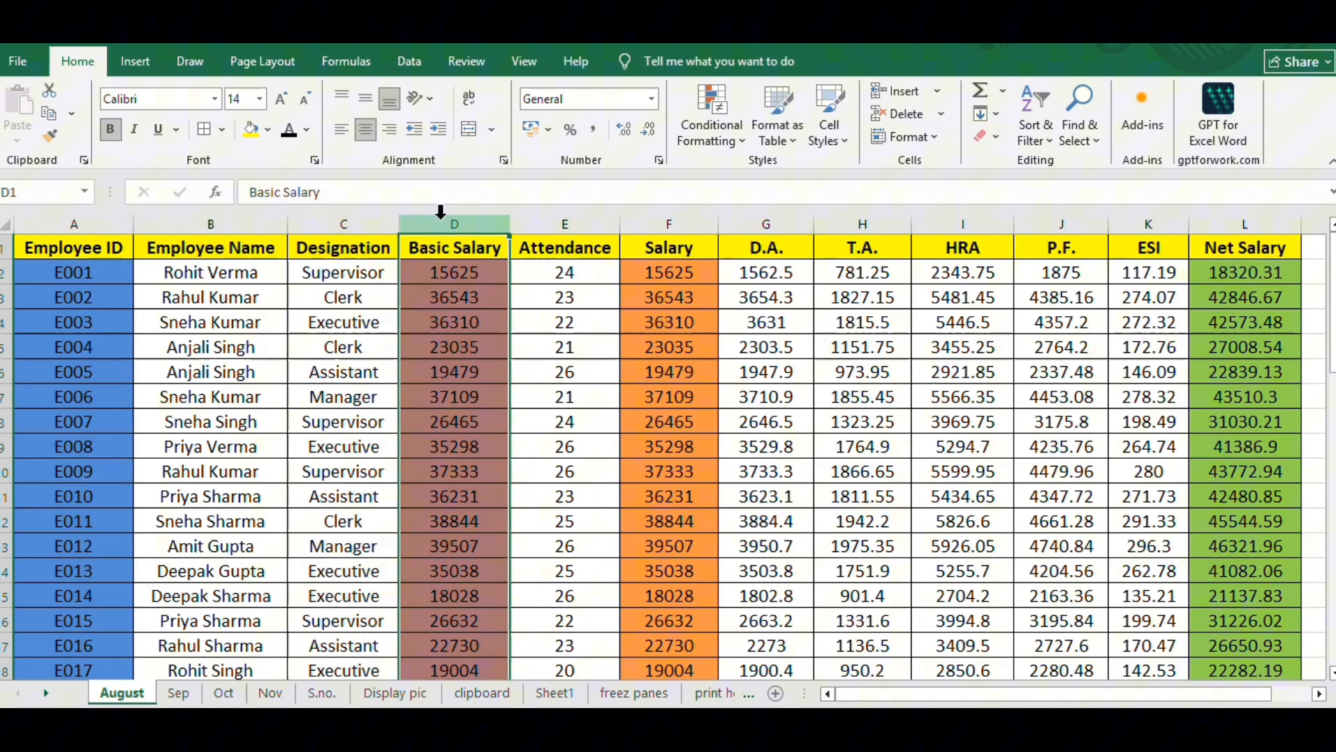
click(665, 220)
click(1252, 224)
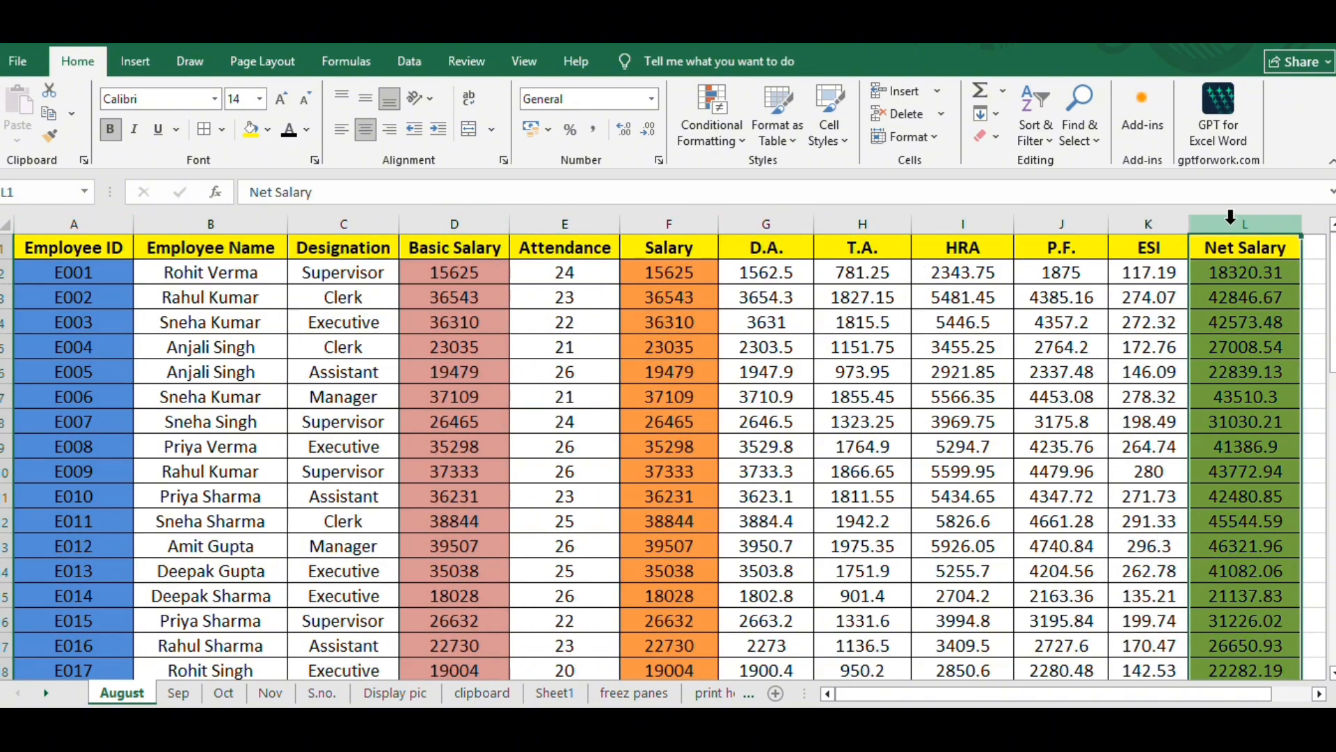
click(778, 449)
- Examine the Employee ID, Employee Name and Designation columns that the monthly sheets have in common
click(116, 242)
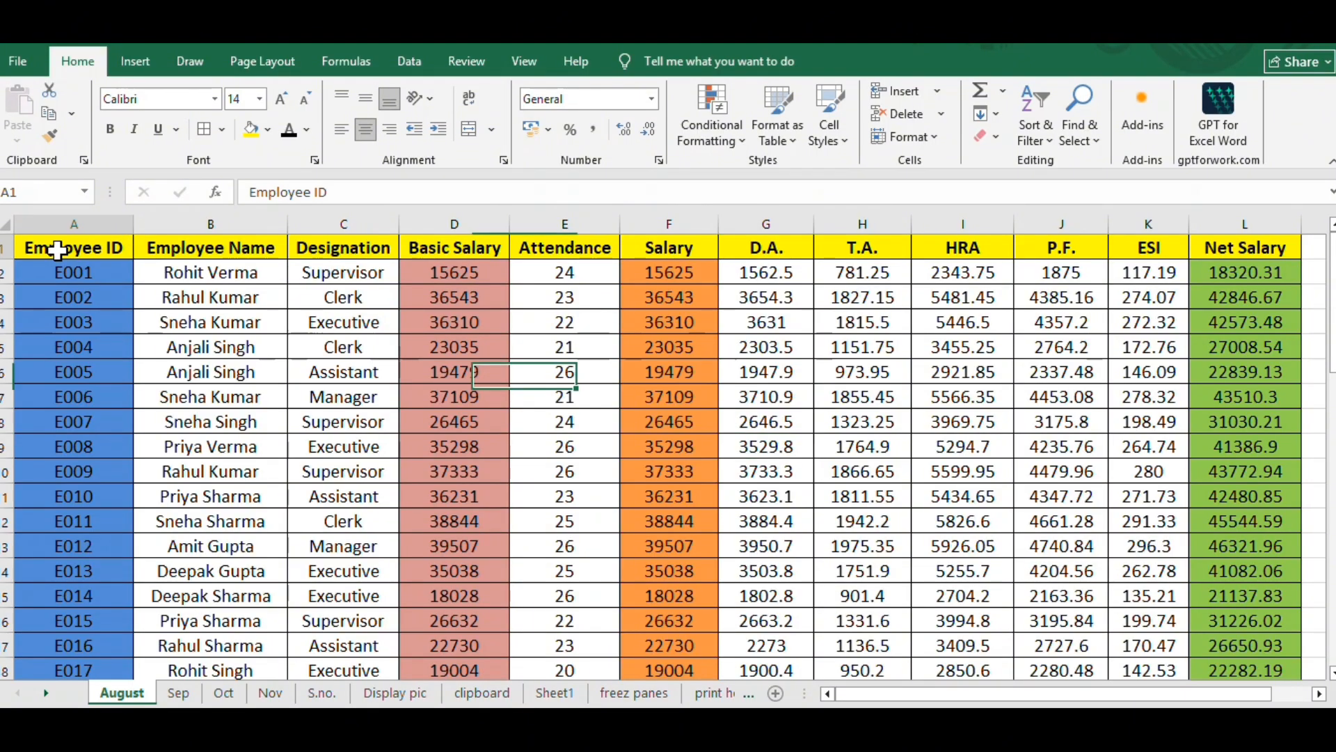
click(255, 323)
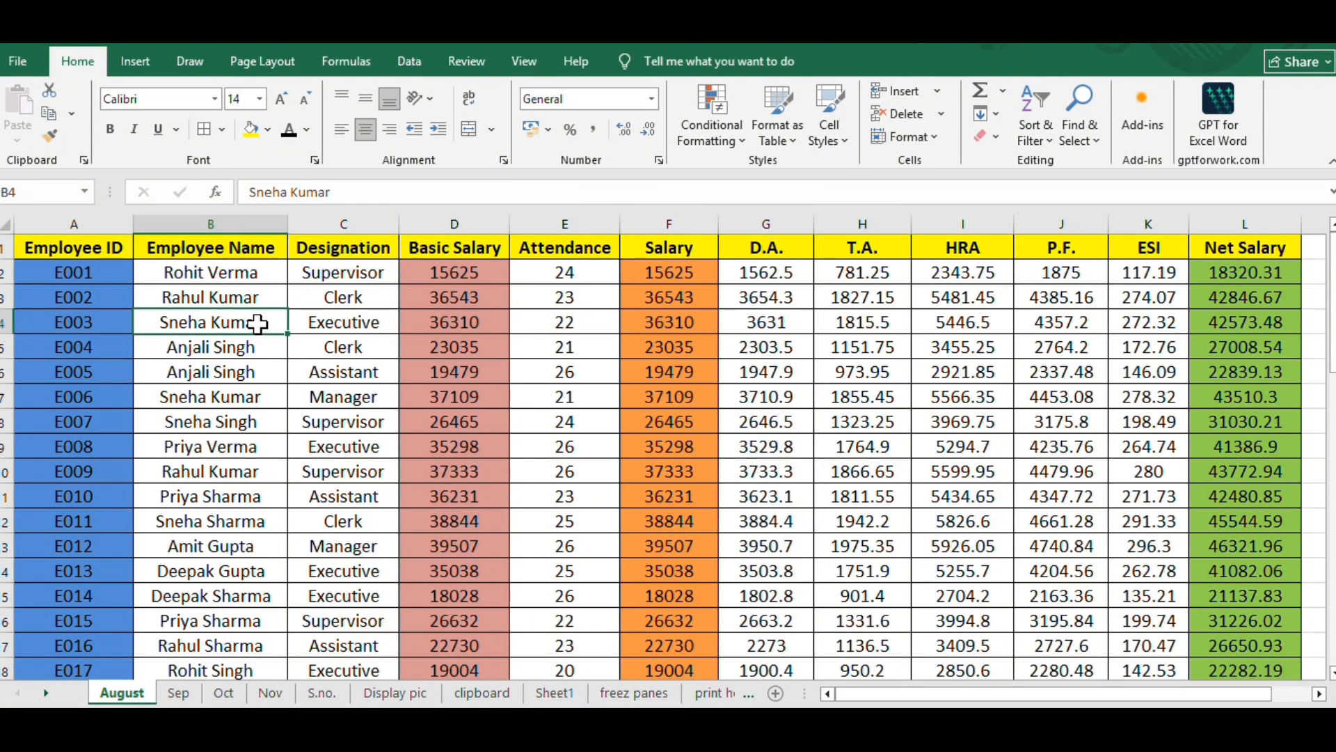
click(67, 224)
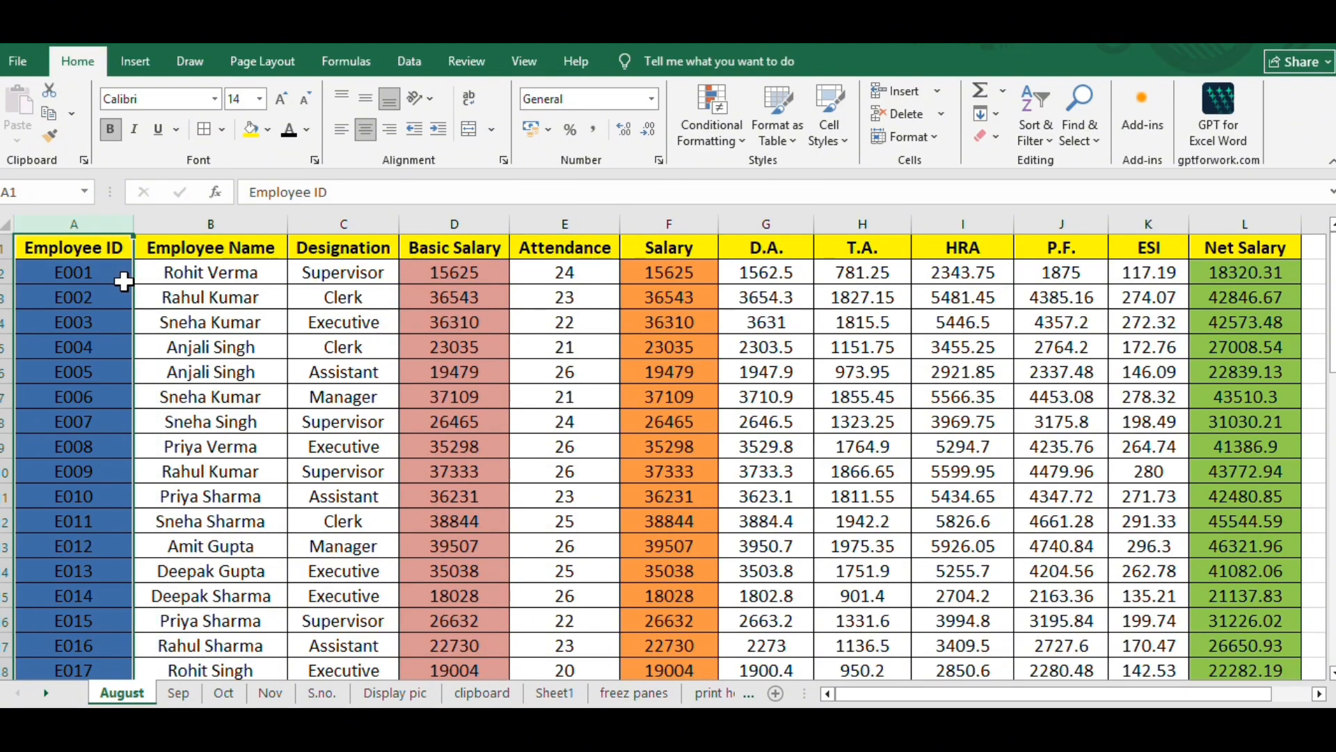
click(241, 218)
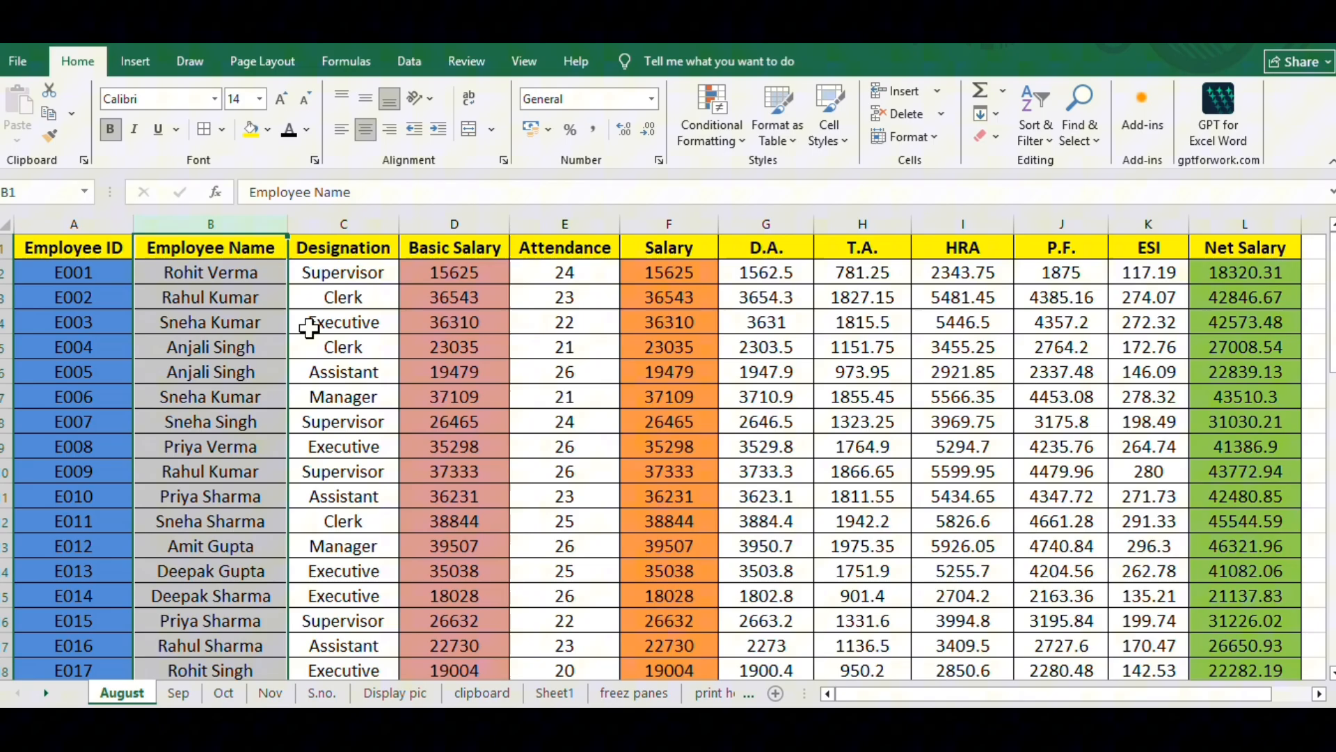
click(369, 222)
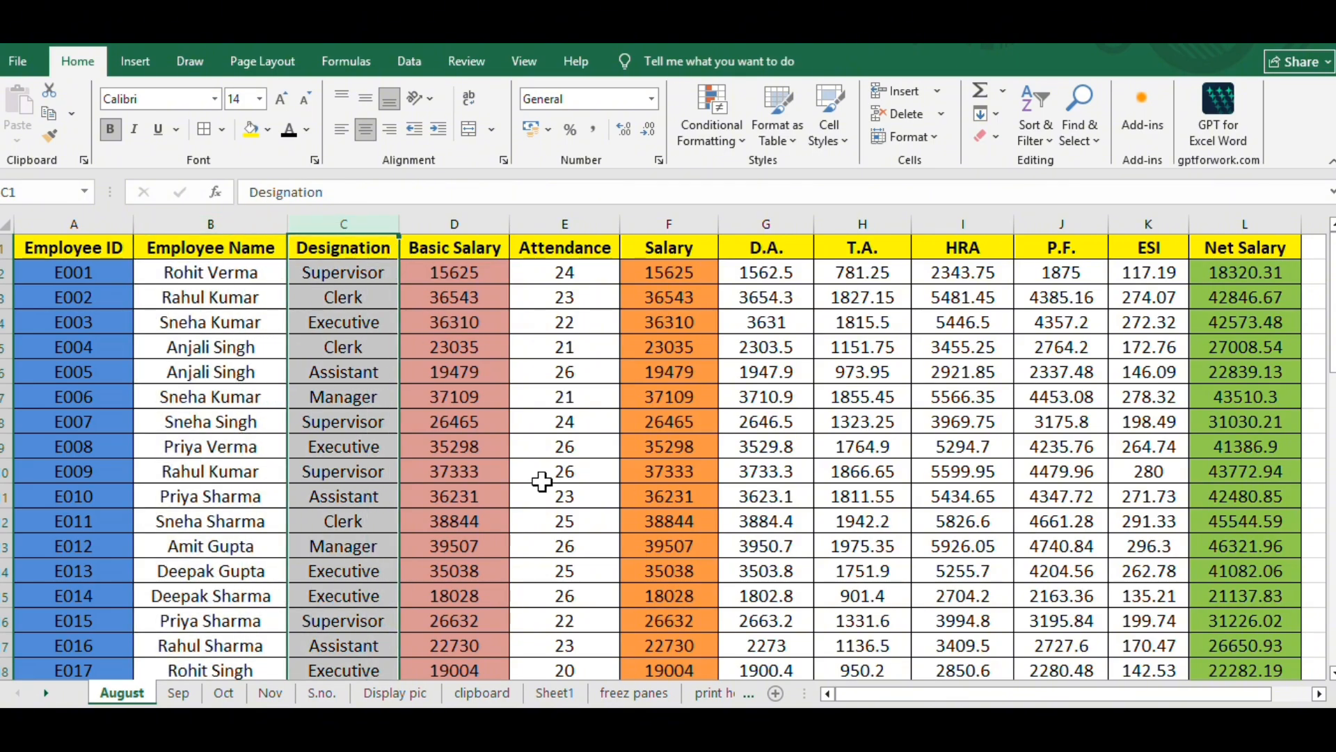
- Check the Sep, Oct and Nov sheets again and return to the August sheet
click(179, 694)
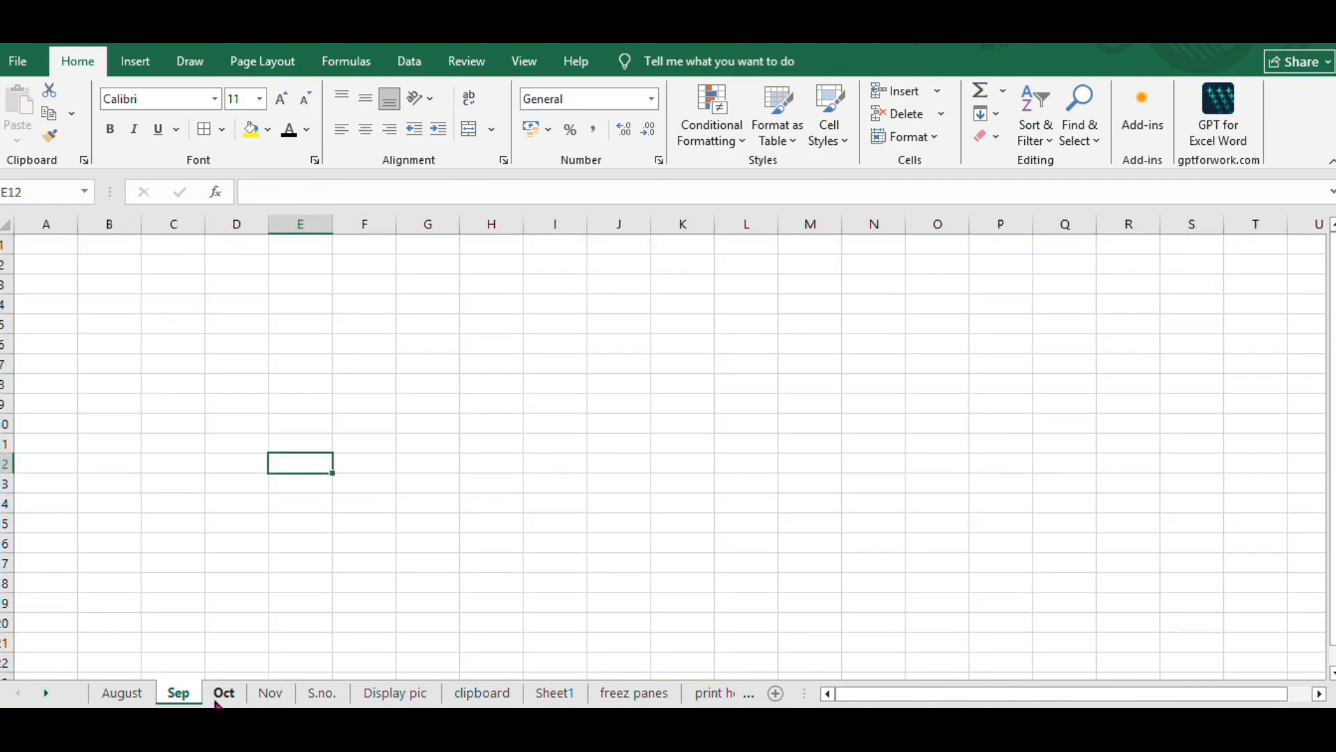
click(223, 694)
click(268, 695)
click(129, 695)
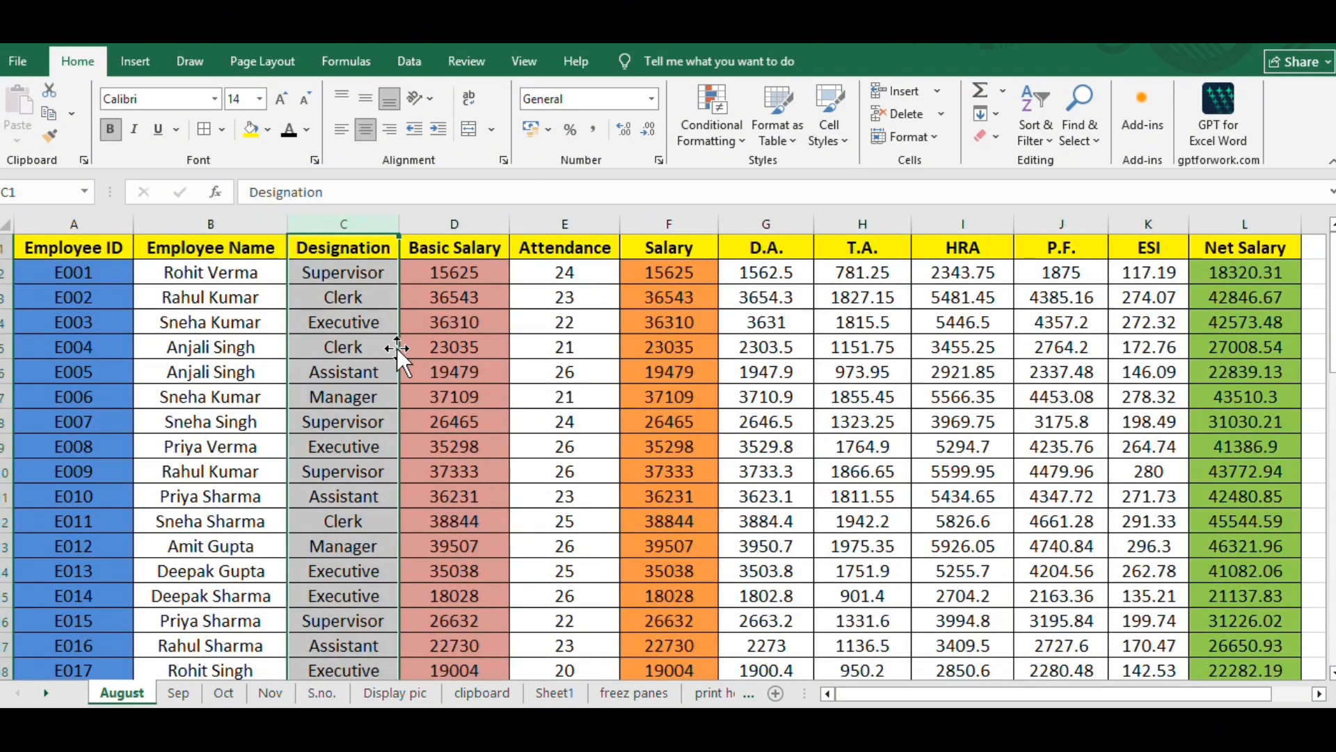
- Select the whole August salary table and group the August sheet with the Sep, Oct and Nov sheets
click(469, 392)
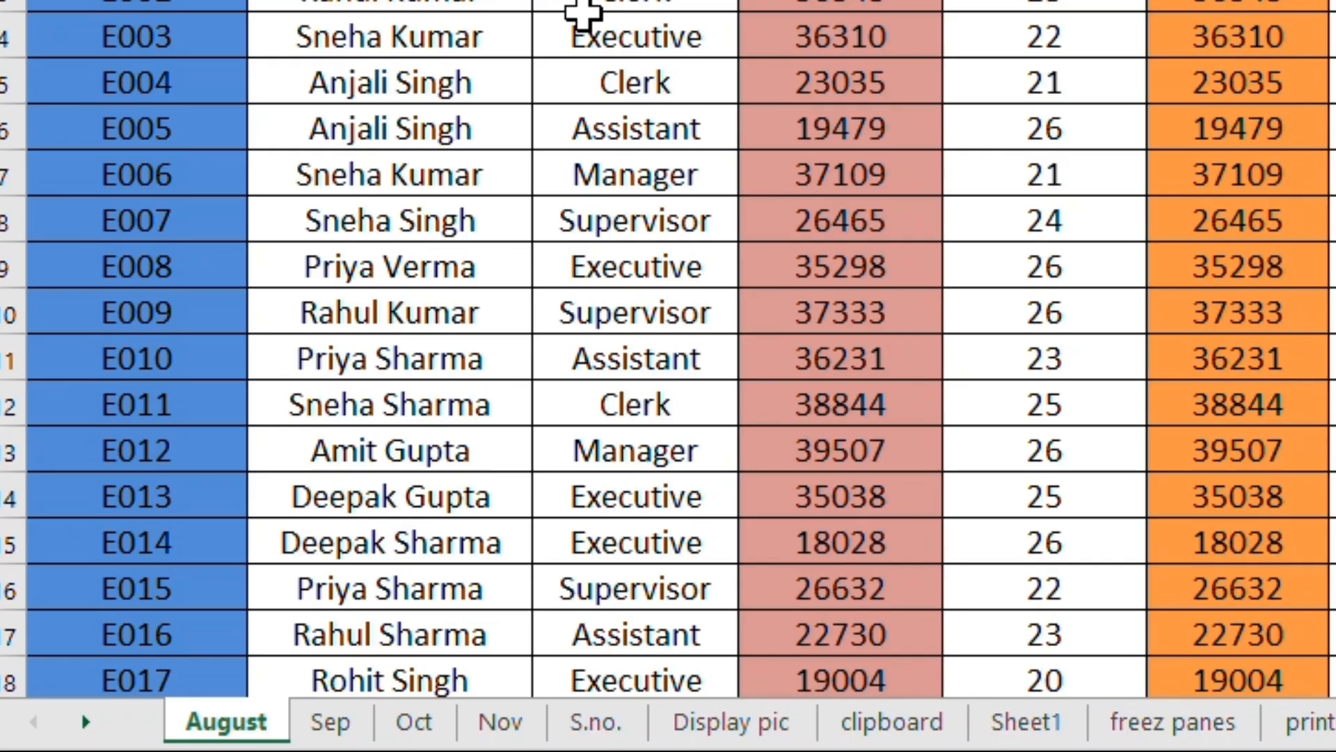
key(ctrl+shift+Down)
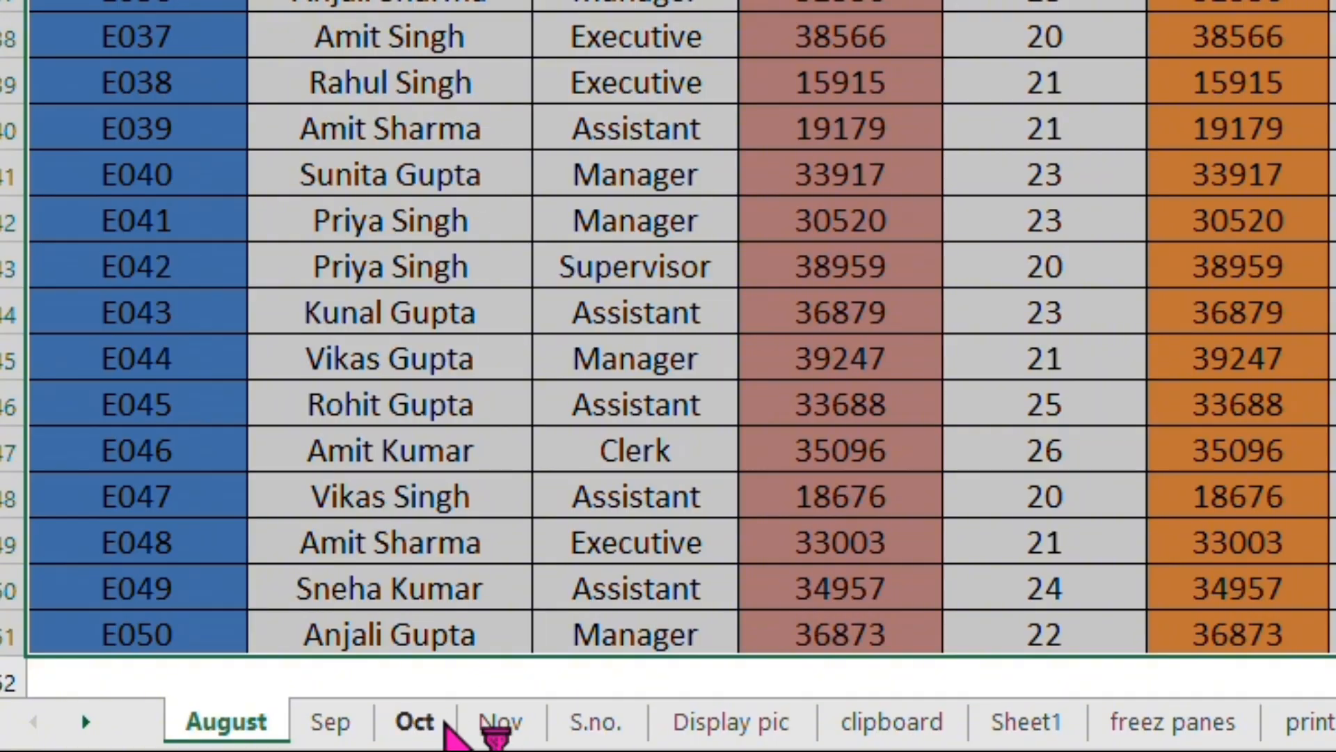
ctrl+click(338, 728)
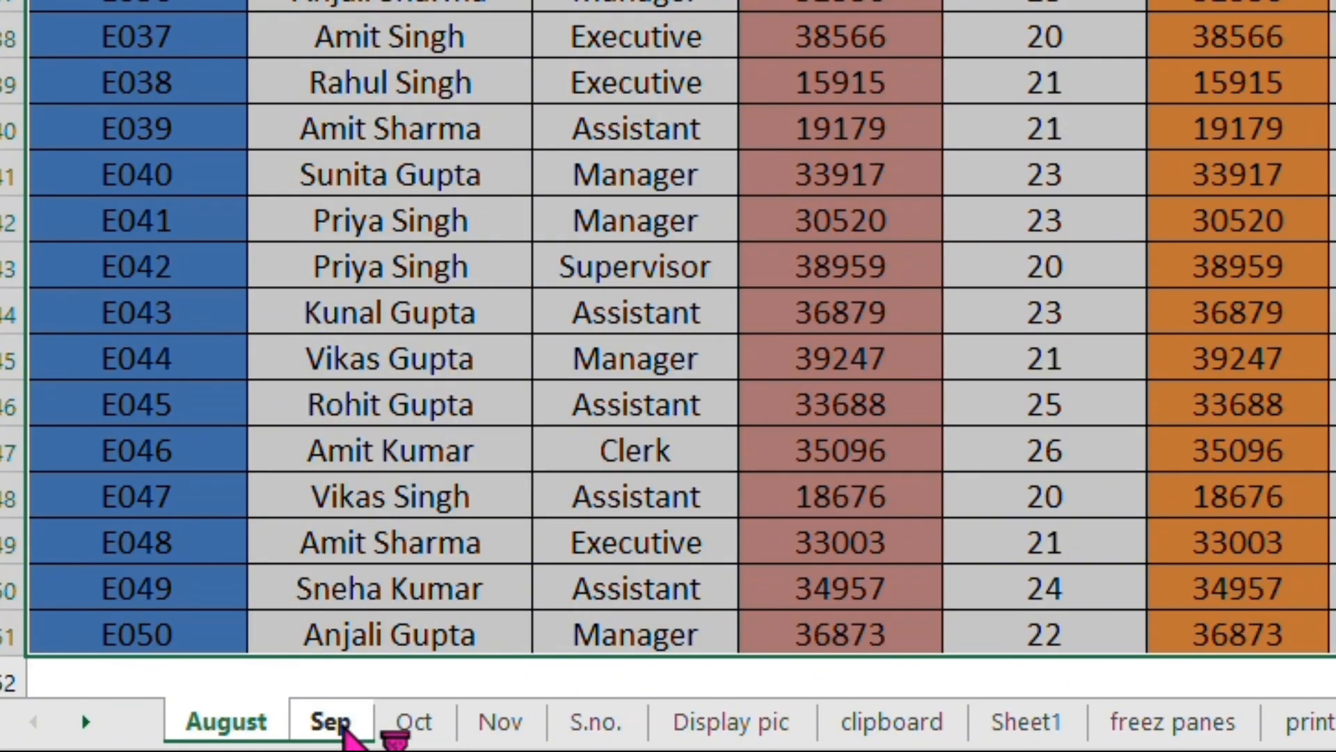
ctrl+click(401, 734)
ctrl+click(490, 735)
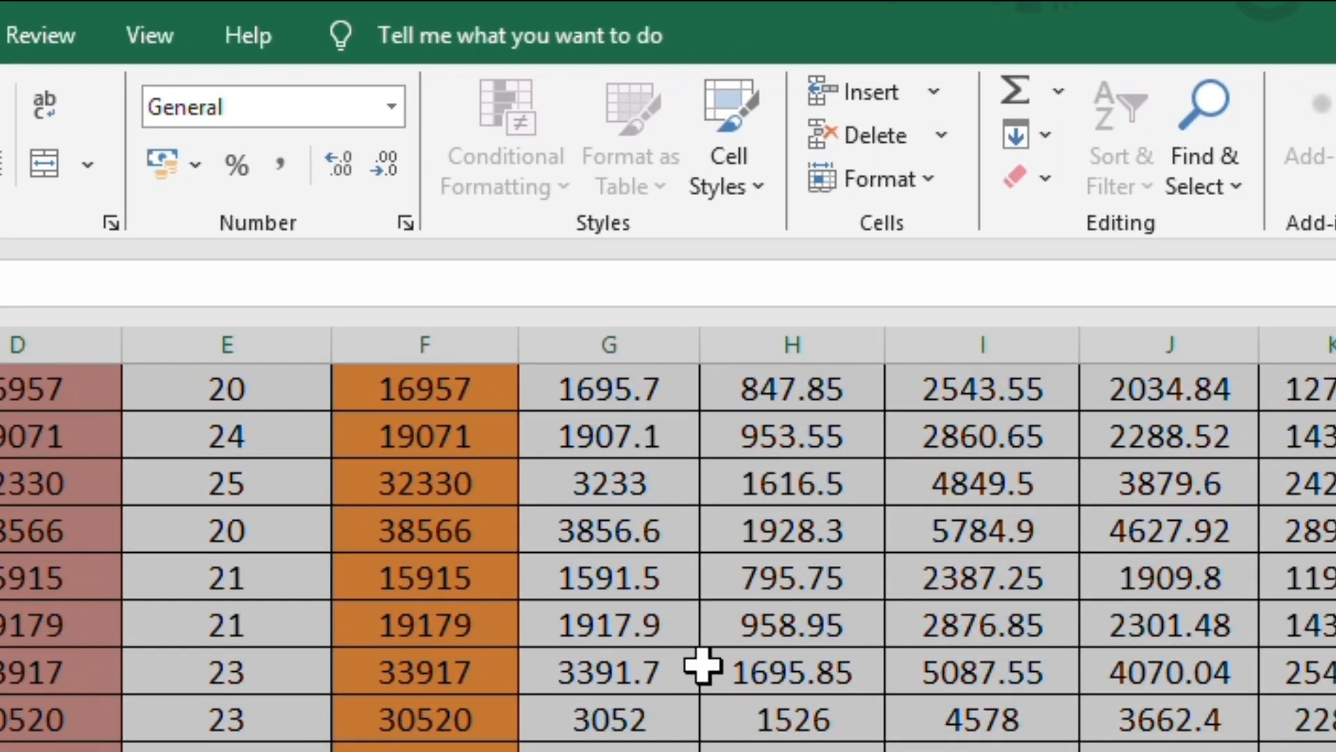
- Fill the selected table across the grouped worksheets with the All option, copying both contents and formats
scroll(701, 666, up, 5)
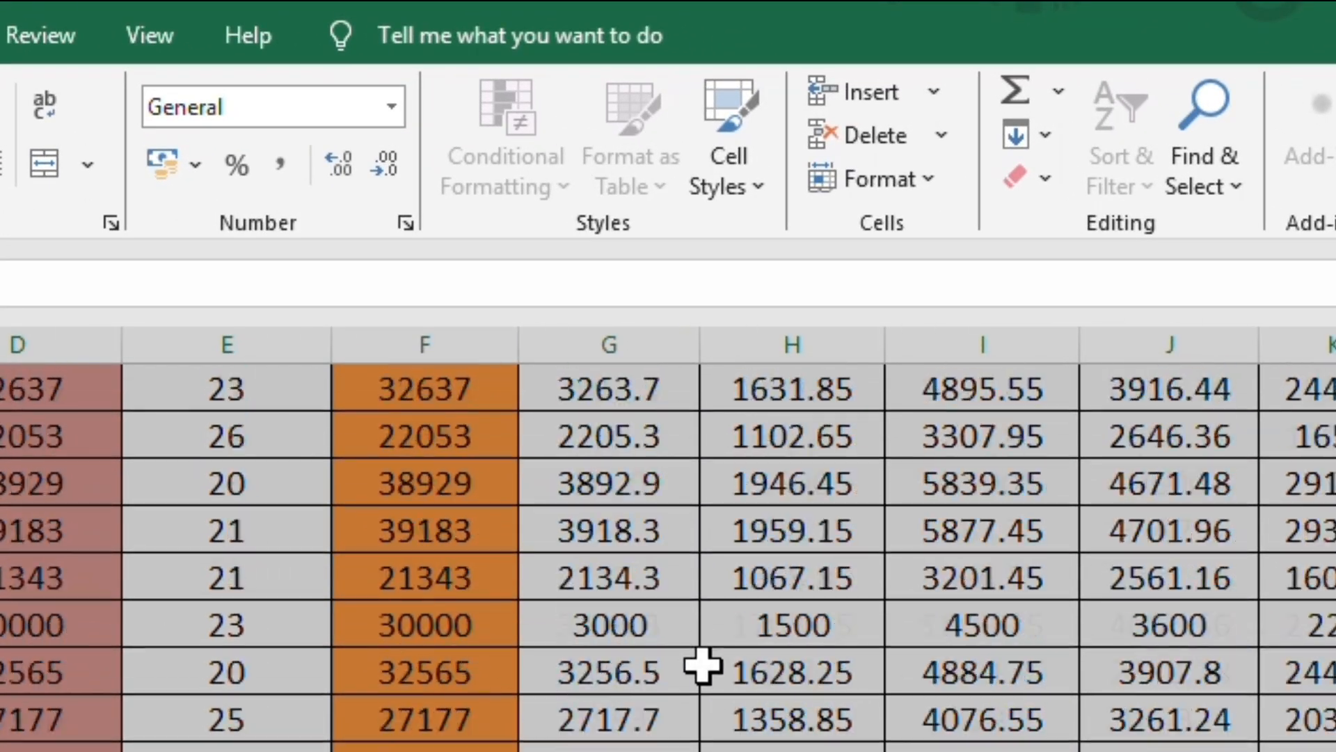
click(1046, 137)
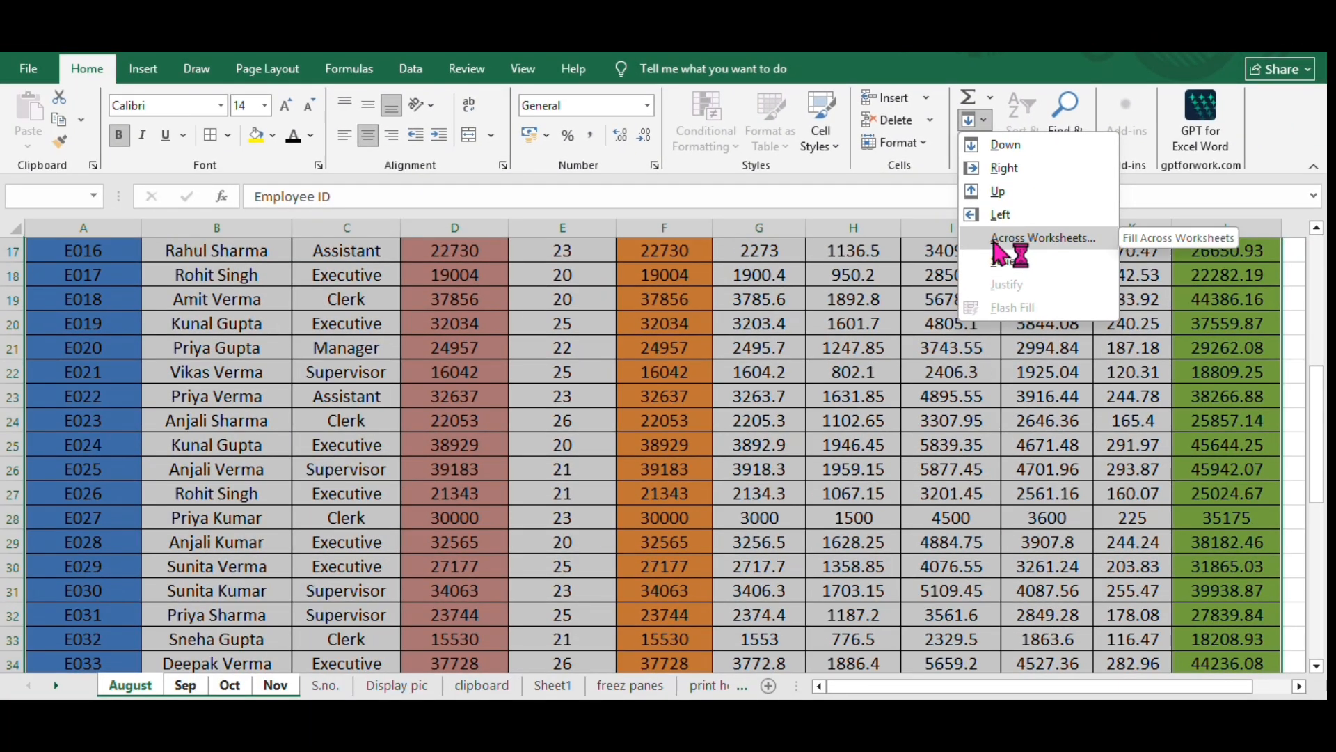
click(1009, 235)
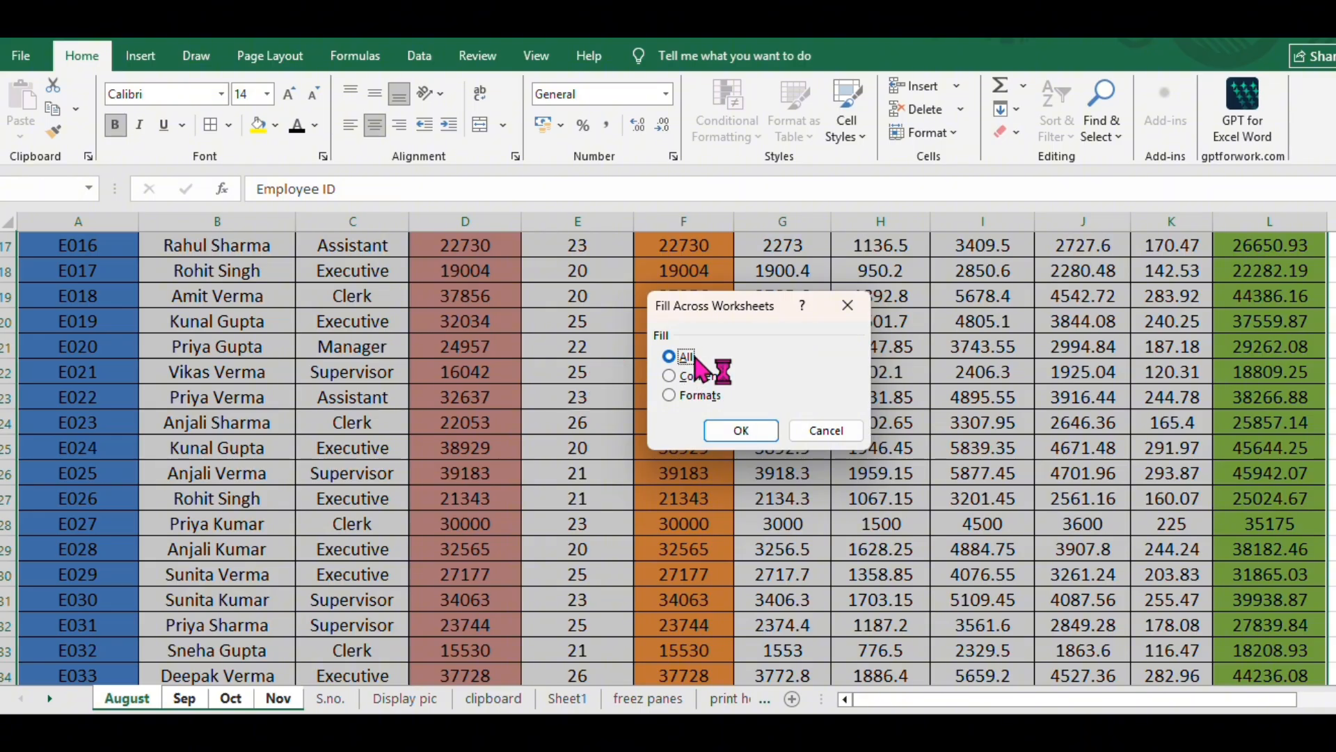
click(724, 429)
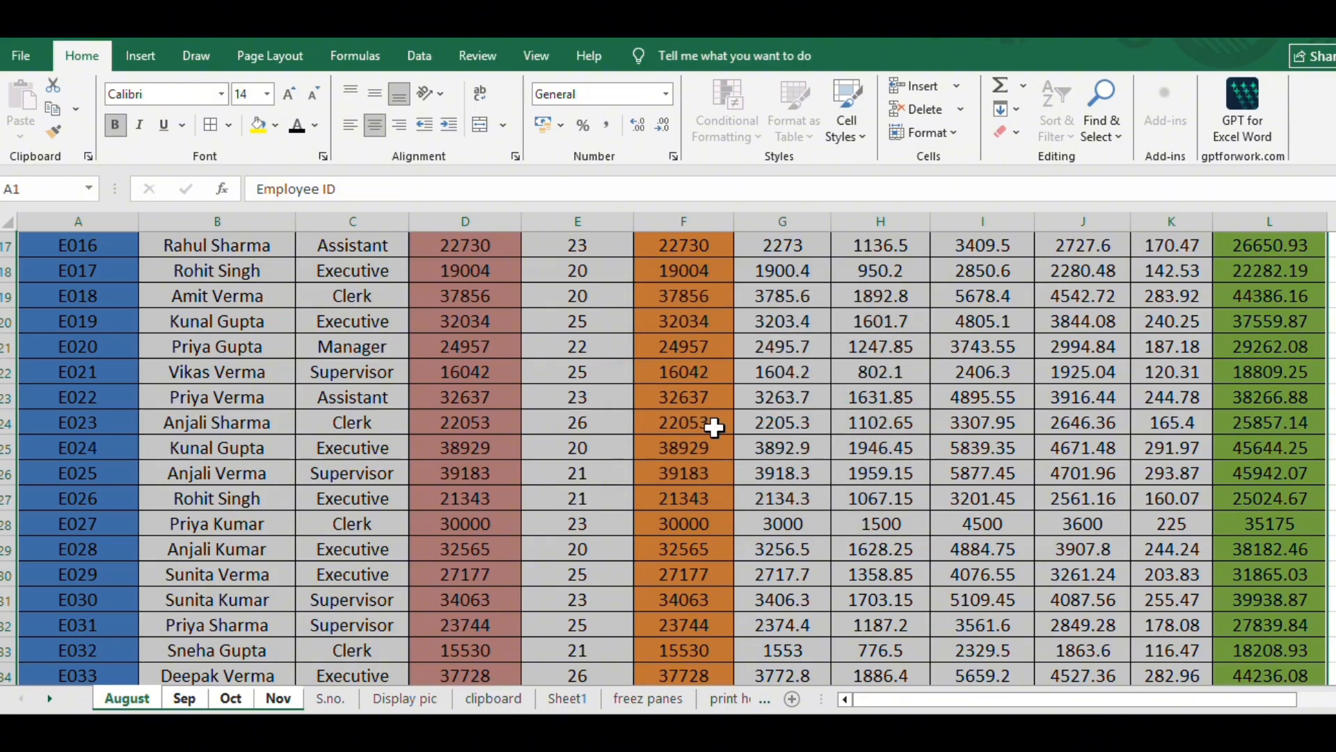
- Review the filled table on the Sep, Oct and Nov sheets, ending on Sep
click(184, 698)
click(230, 701)
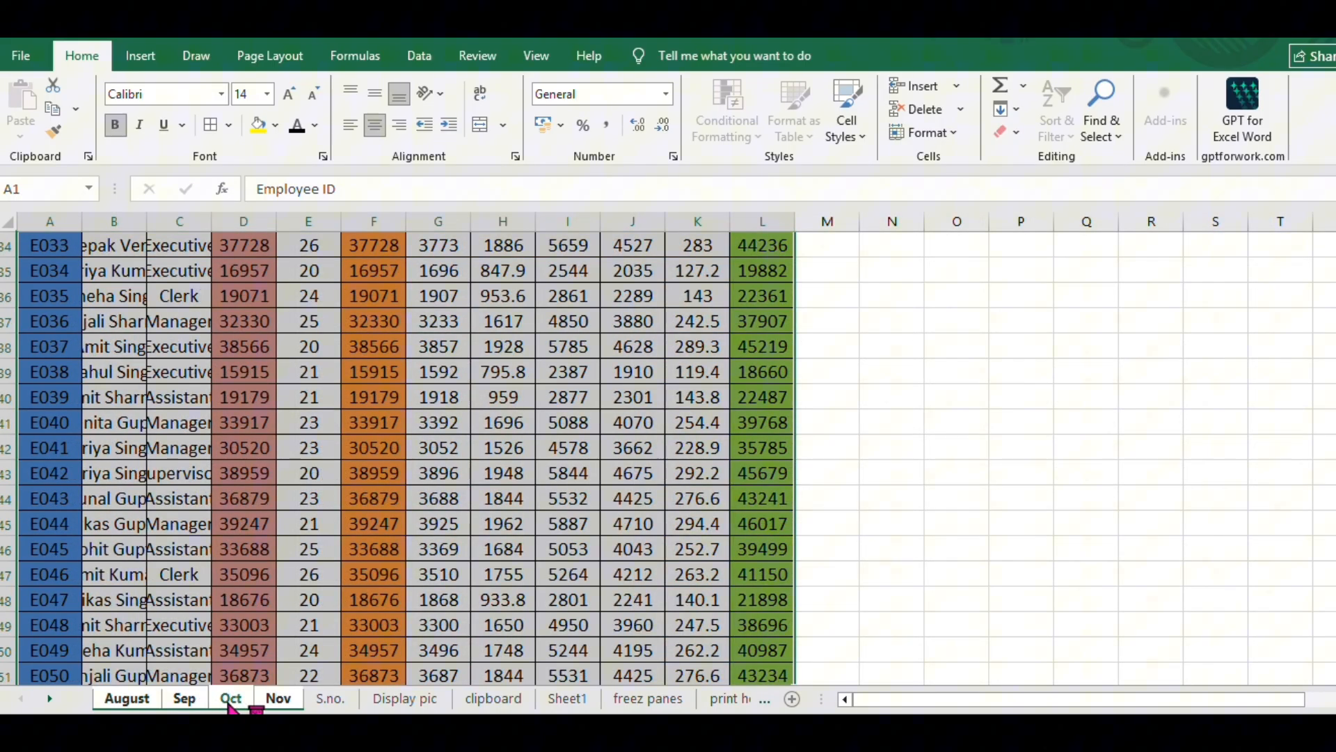
click(277, 700)
click(202, 699)
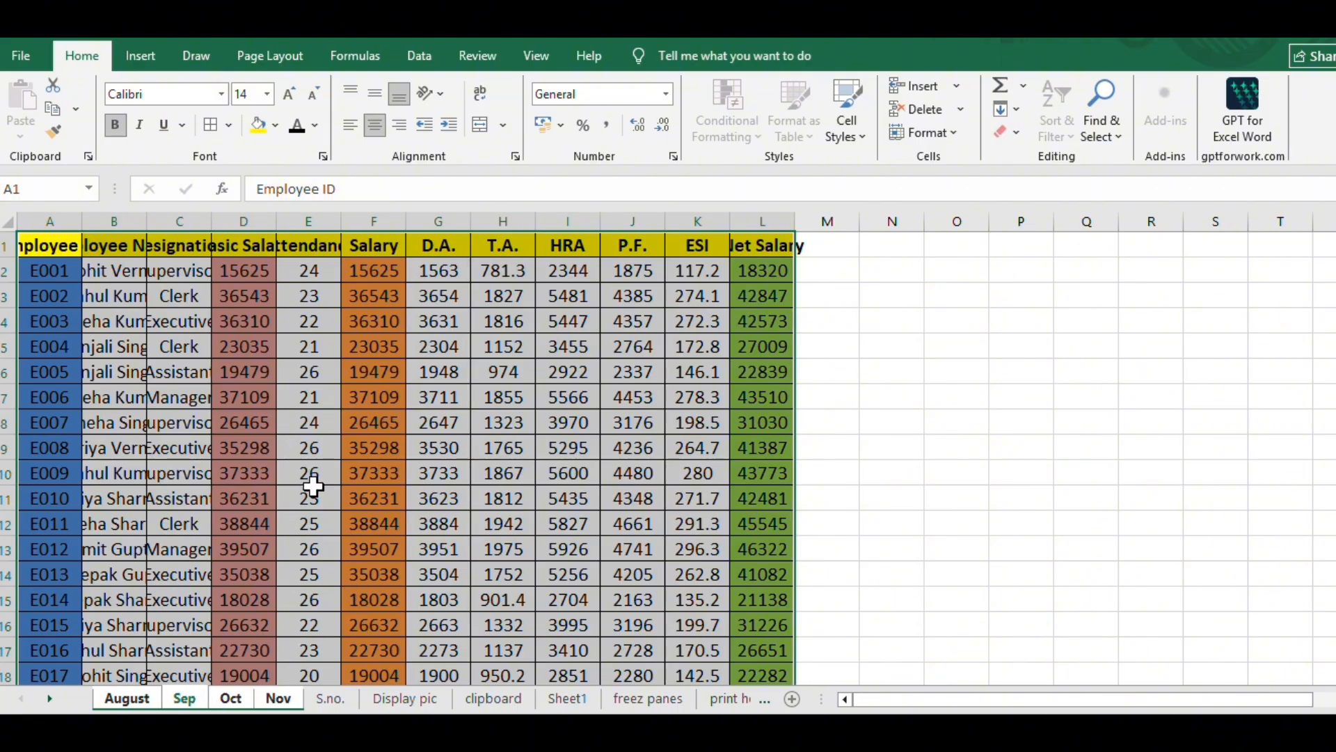
- AutoFit all column widths on the grouped sheets, then deselect the cells
key(ctrl+a)
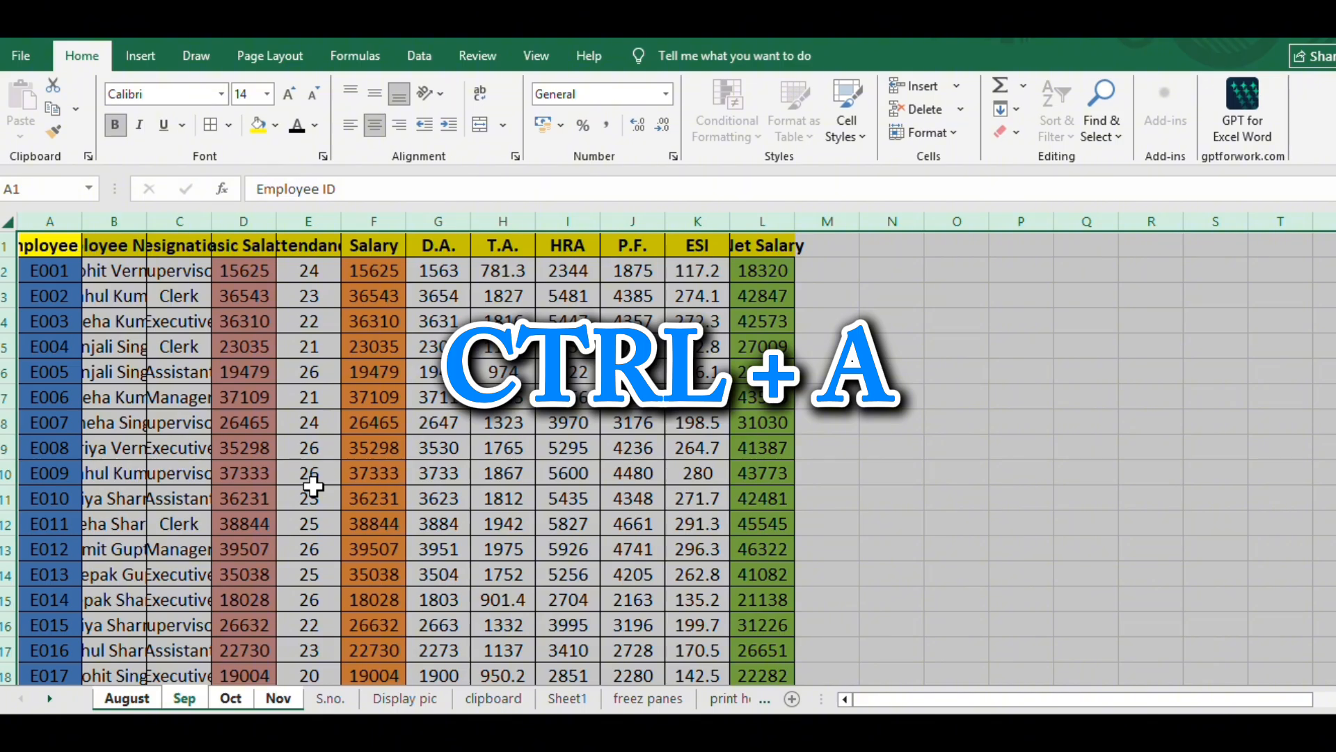
key(alt+h)
key(o)
key(i)
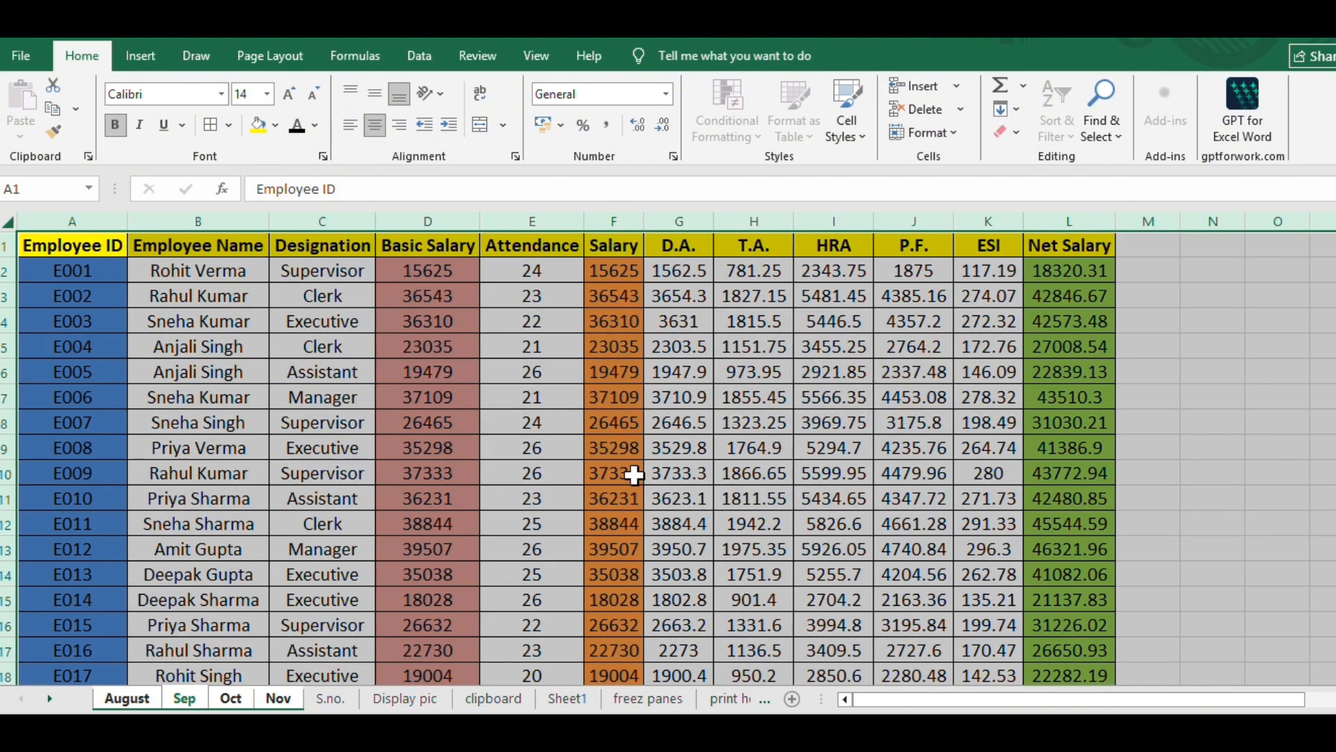
click(925, 369)
click(1256, 342)
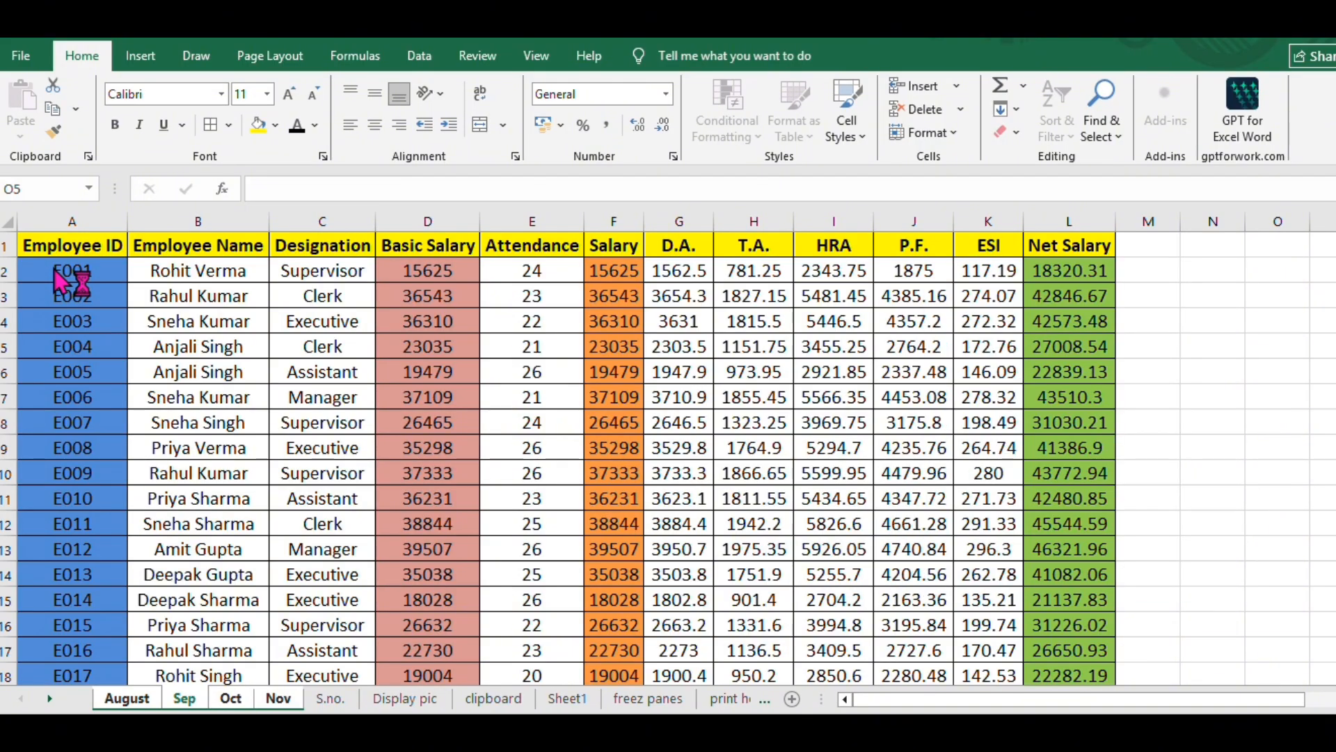
- Clear the values below the headers from the Basic Salary column through the Net Salary column on the grouped sheets
click(188, 277)
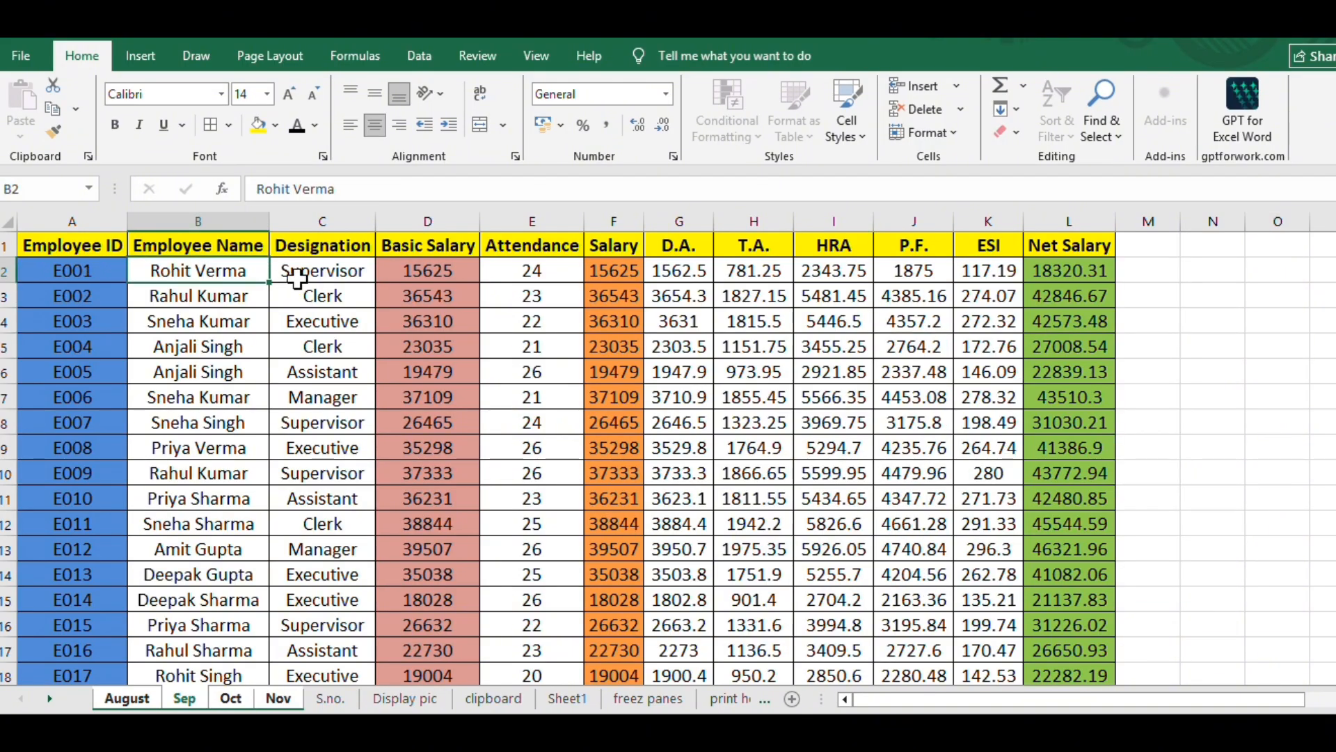
click(321, 271)
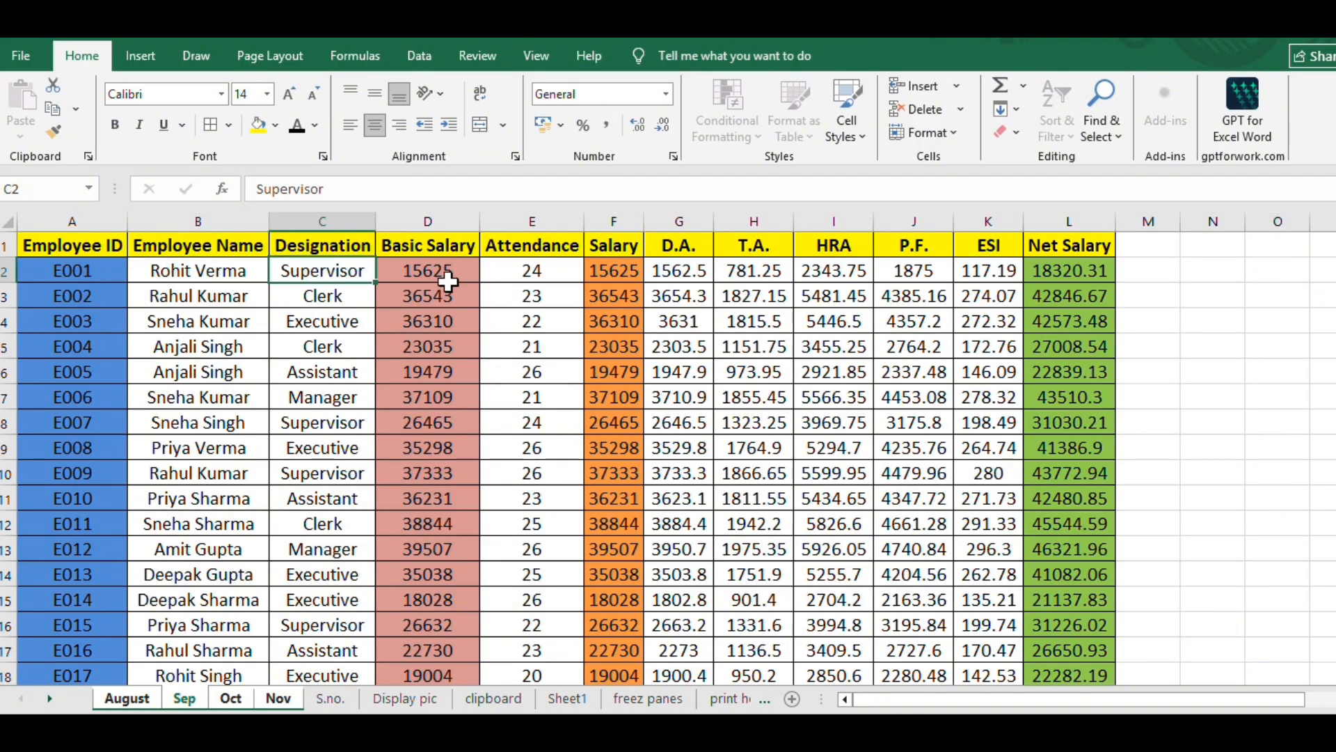
drag(448, 271, 1044, 628)
key(Delete)
scroll(1044, 629, up, 12)
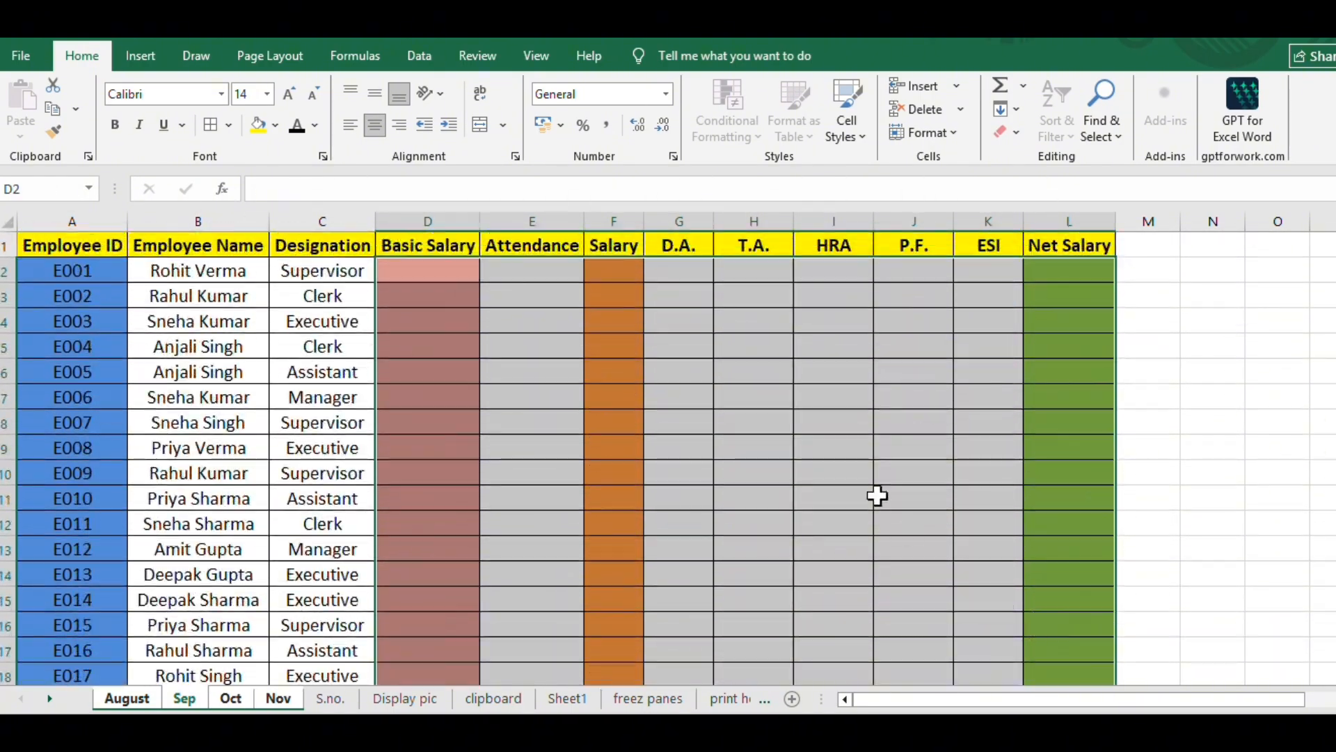
click(877, 495)
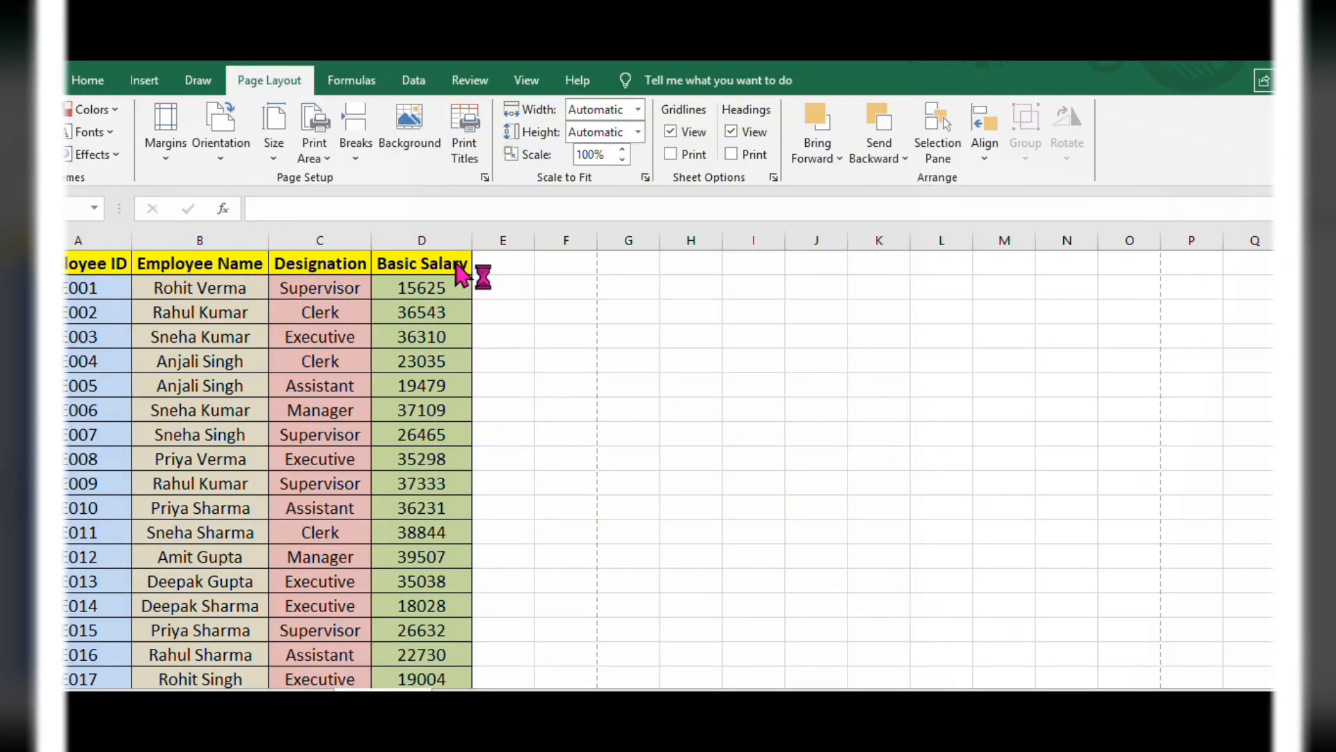
- Look through the employee list down past its last row and return to the header row
scroll(293, 358, down, 7)
scroll(283, 350, down, 20)
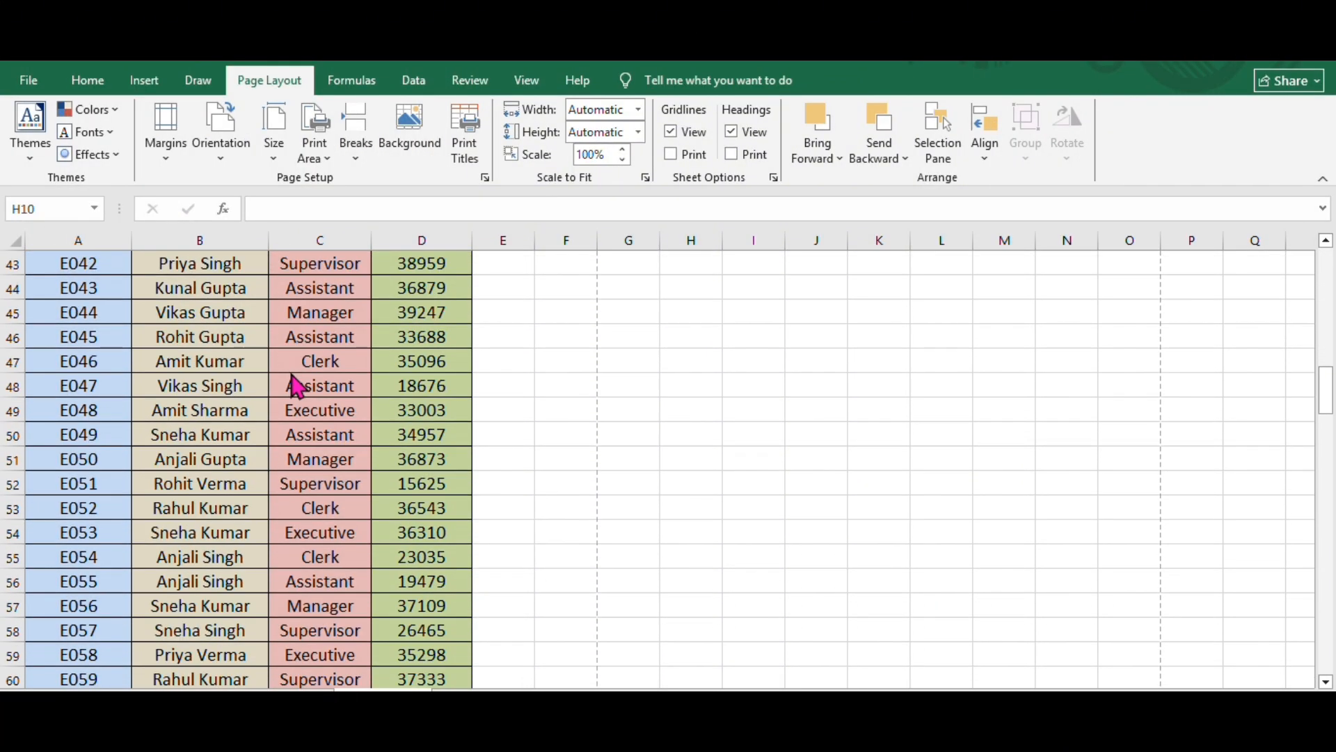
scroll(299, 393, down, 7)
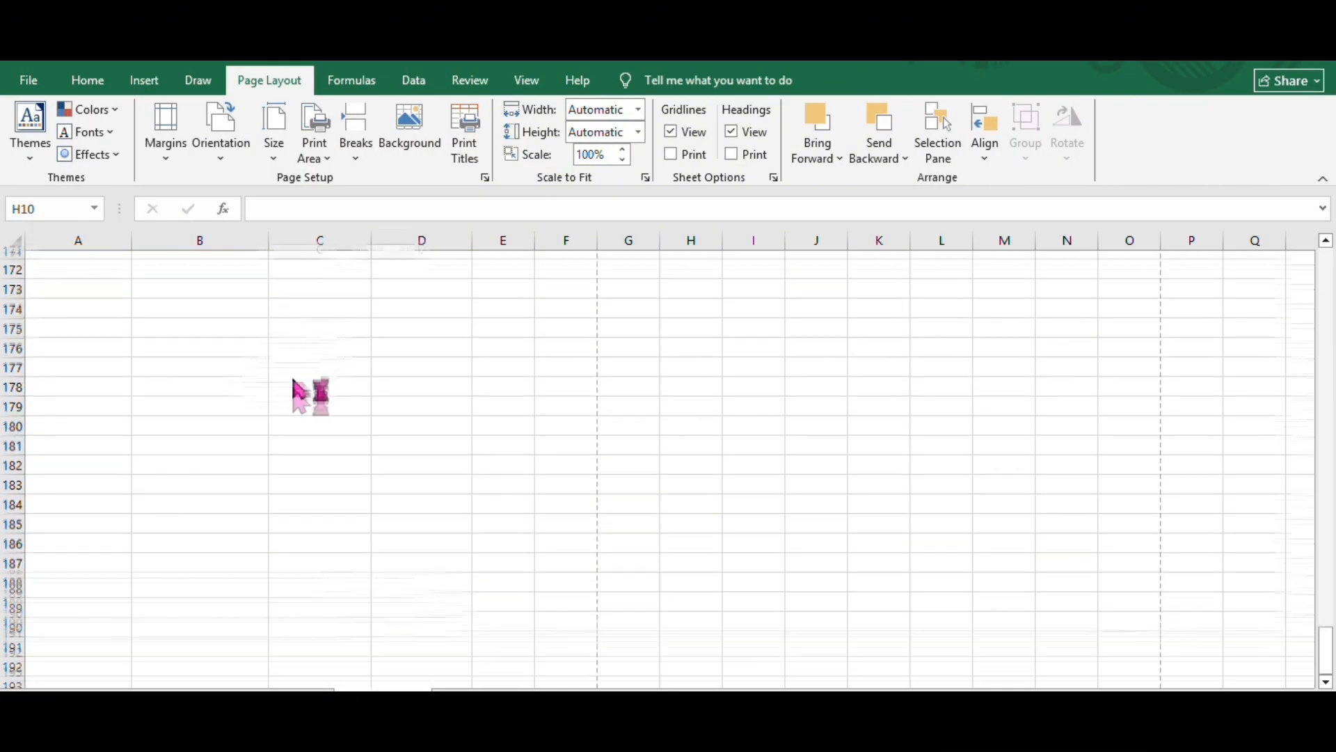
scroll(300, 394, up, 20)
scroll(299, 390, up, 20)
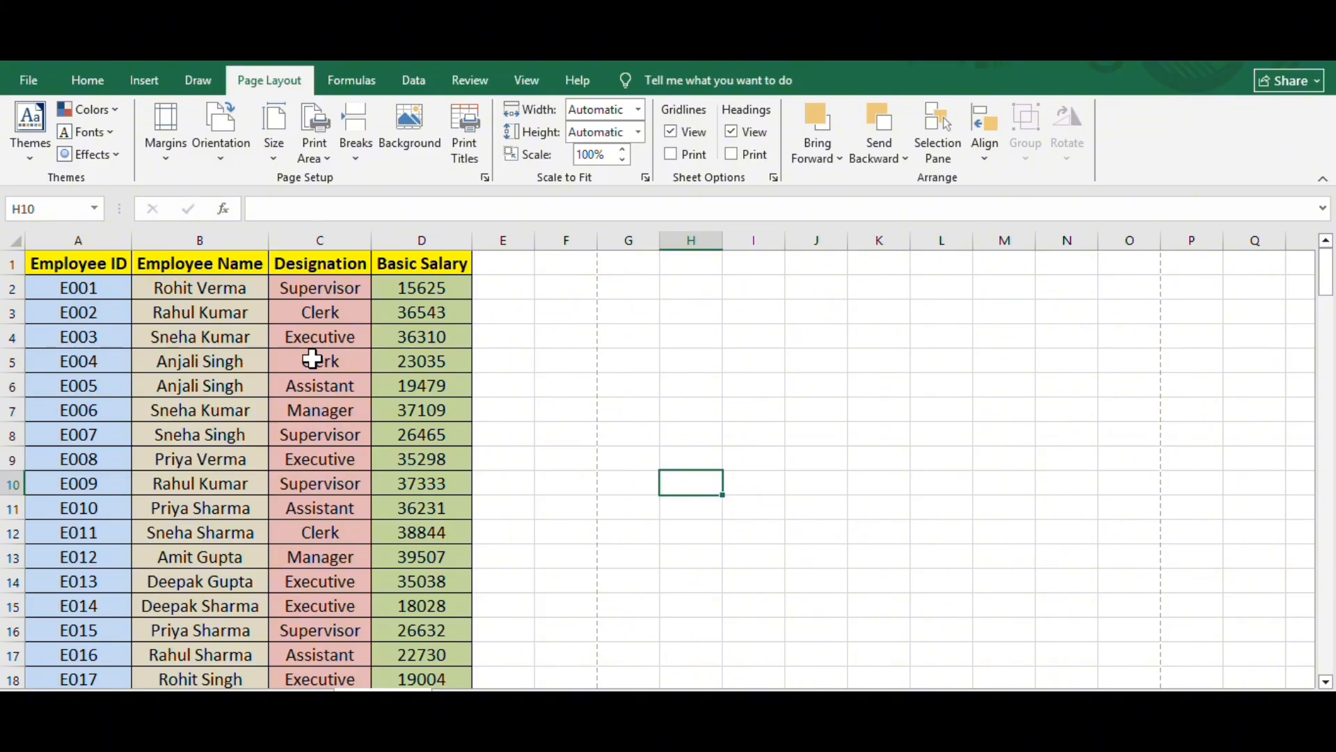
- Review the print preview of the employee list page by page for the header row, then return to the worksheet
key(ctrl+p)
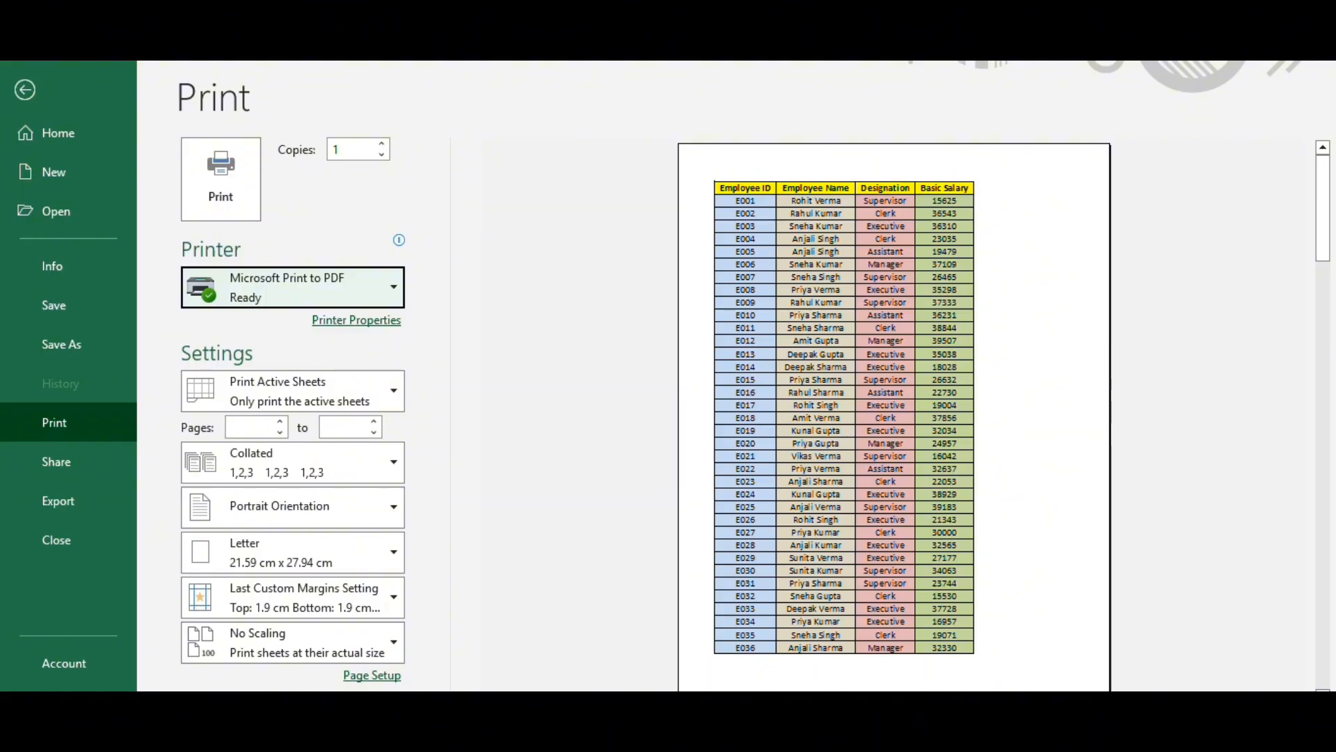
scroll(843, 418, down, 1)
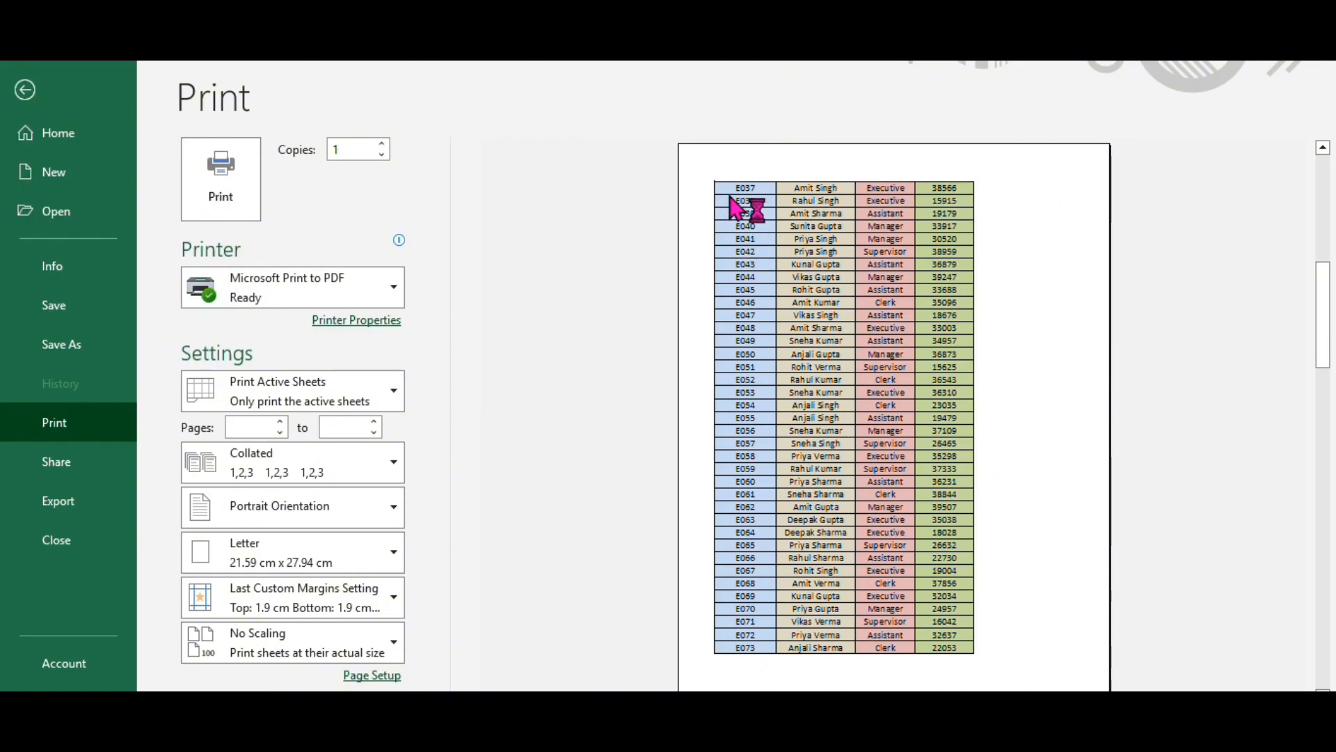
scroll(844, 418, down, 2)
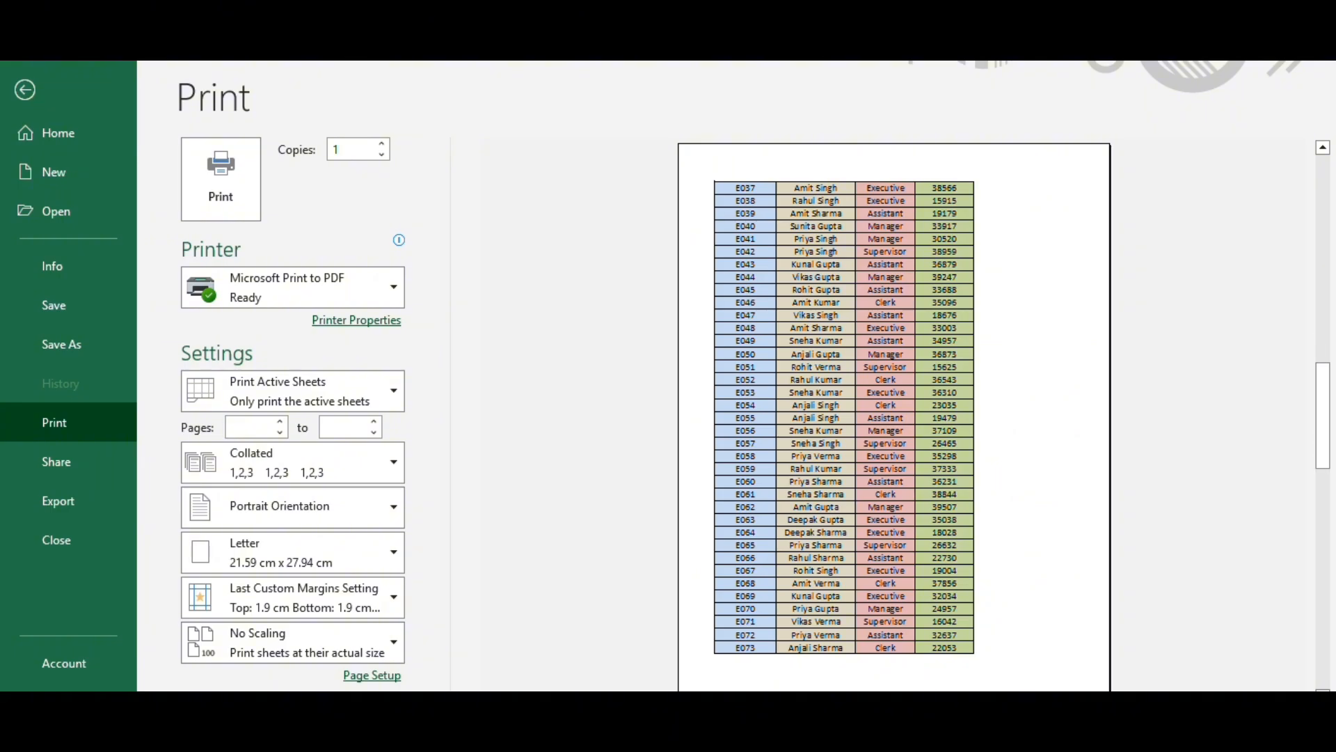
scroll(790, 390, down, 1)
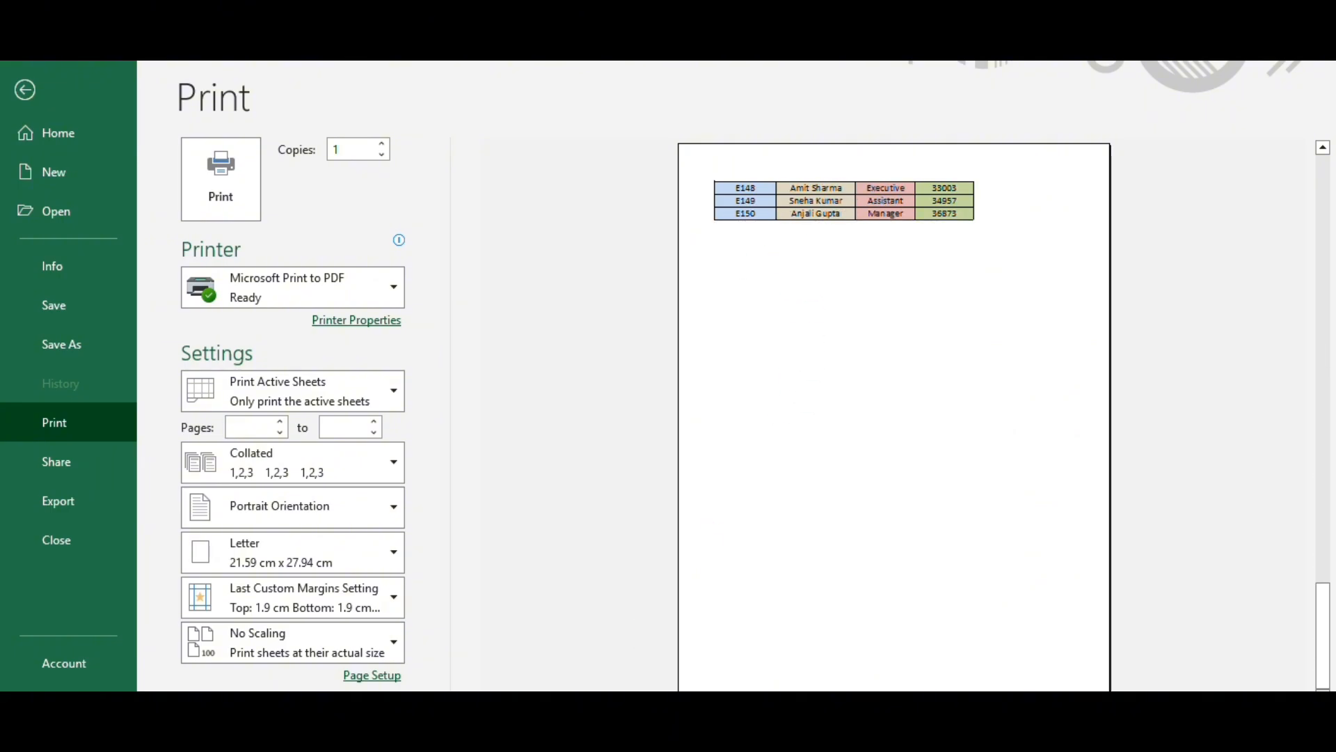
scroll(682, 639, up, 4)
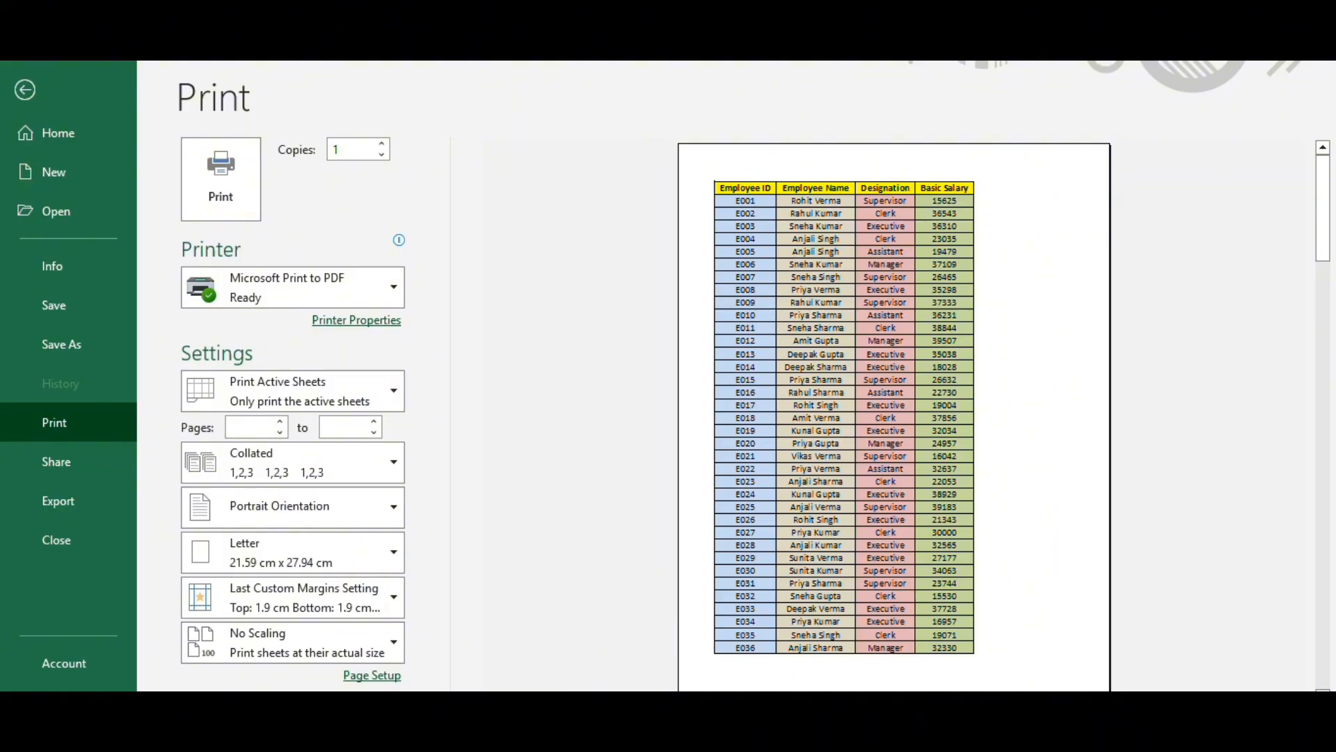
scroll(845, 418, down, 1)
scroll(805, 352, up, 1)
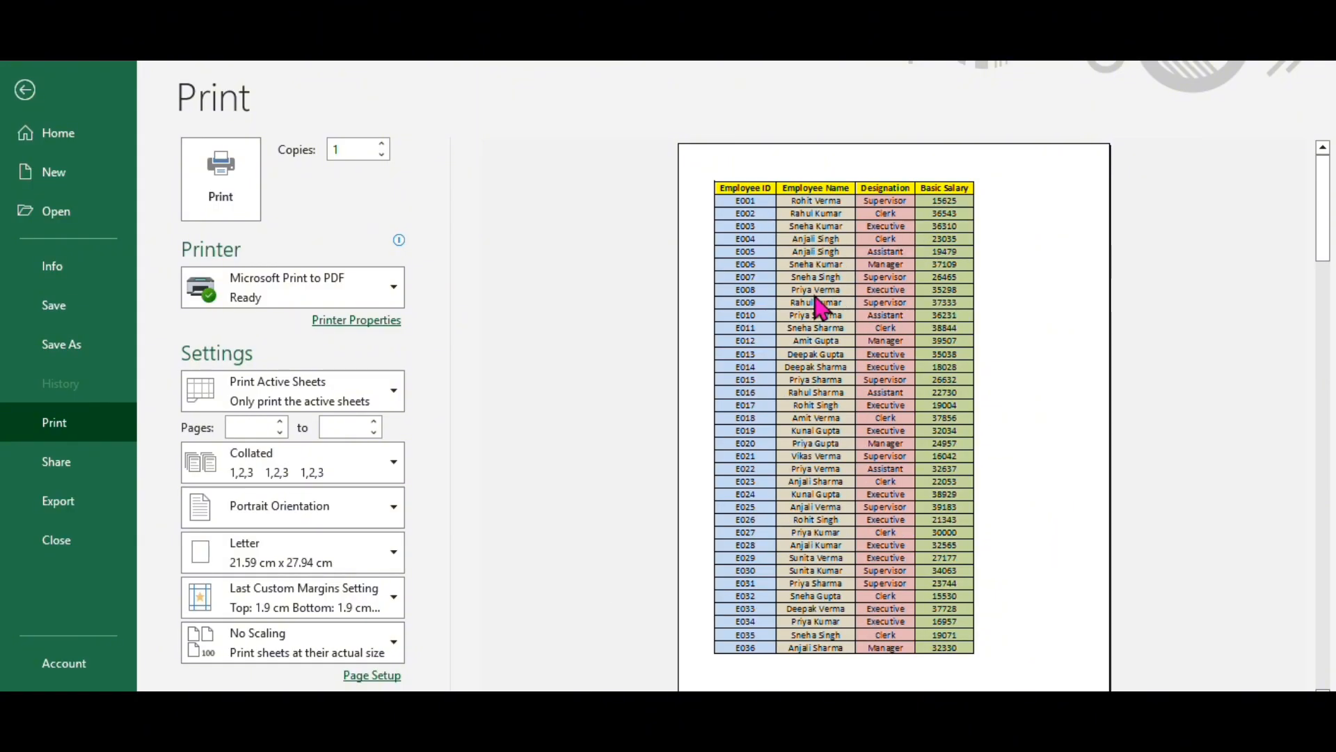
click(25, 90)
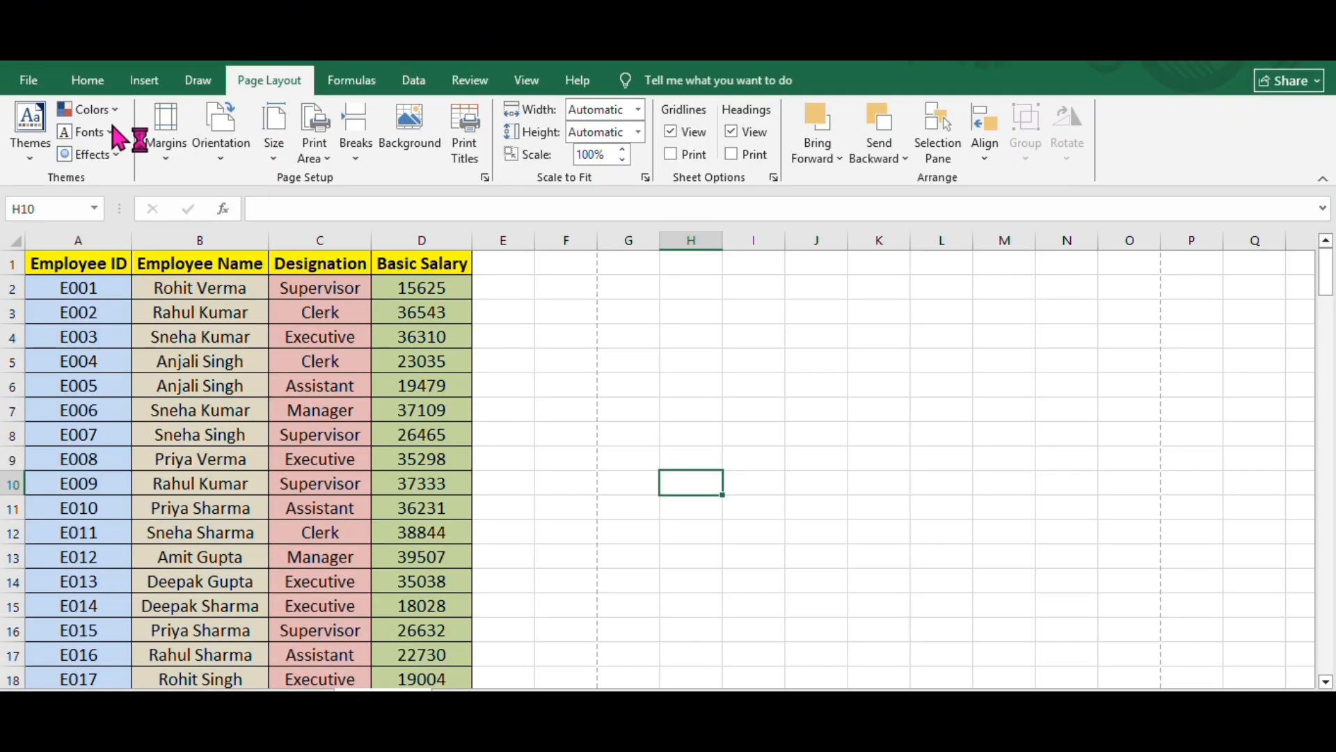
- Set row 1 ($1:$1) of the employee list as the print title row repeated at the top of every page
click(237, 310)
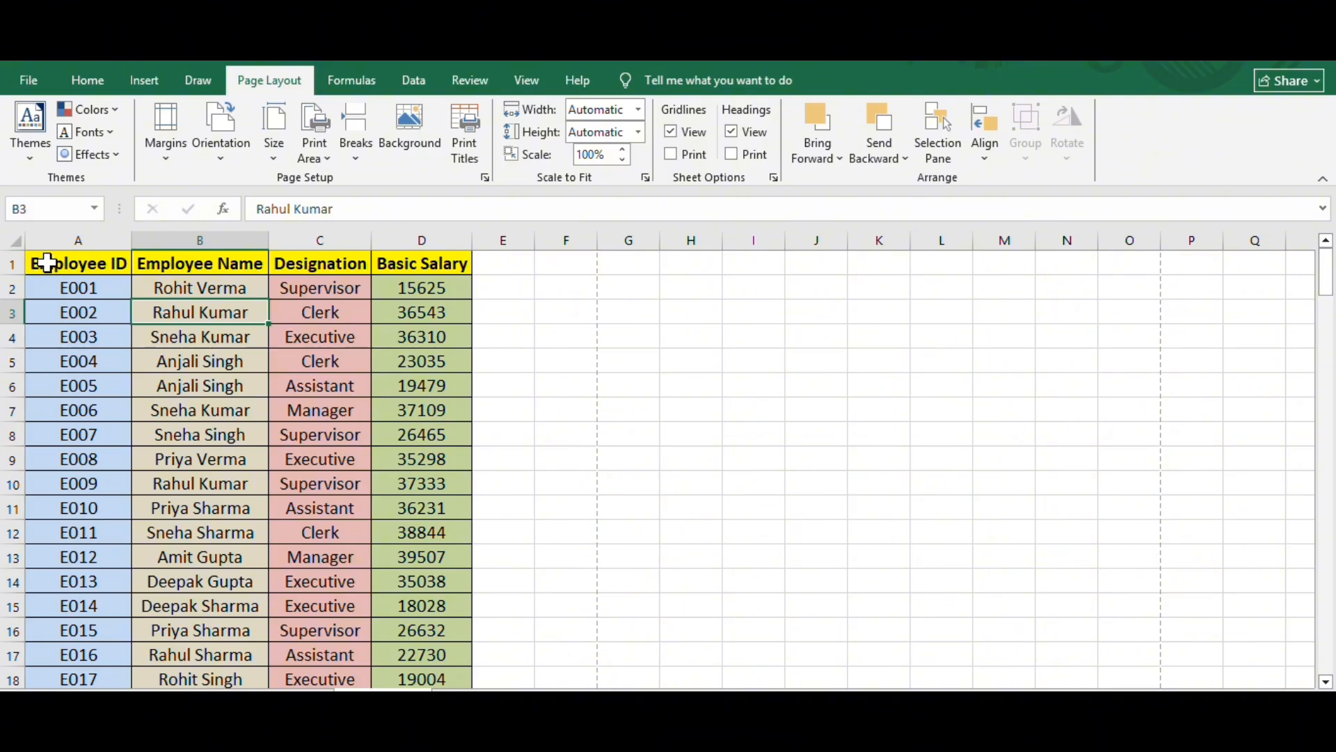
key(ctrl+a)
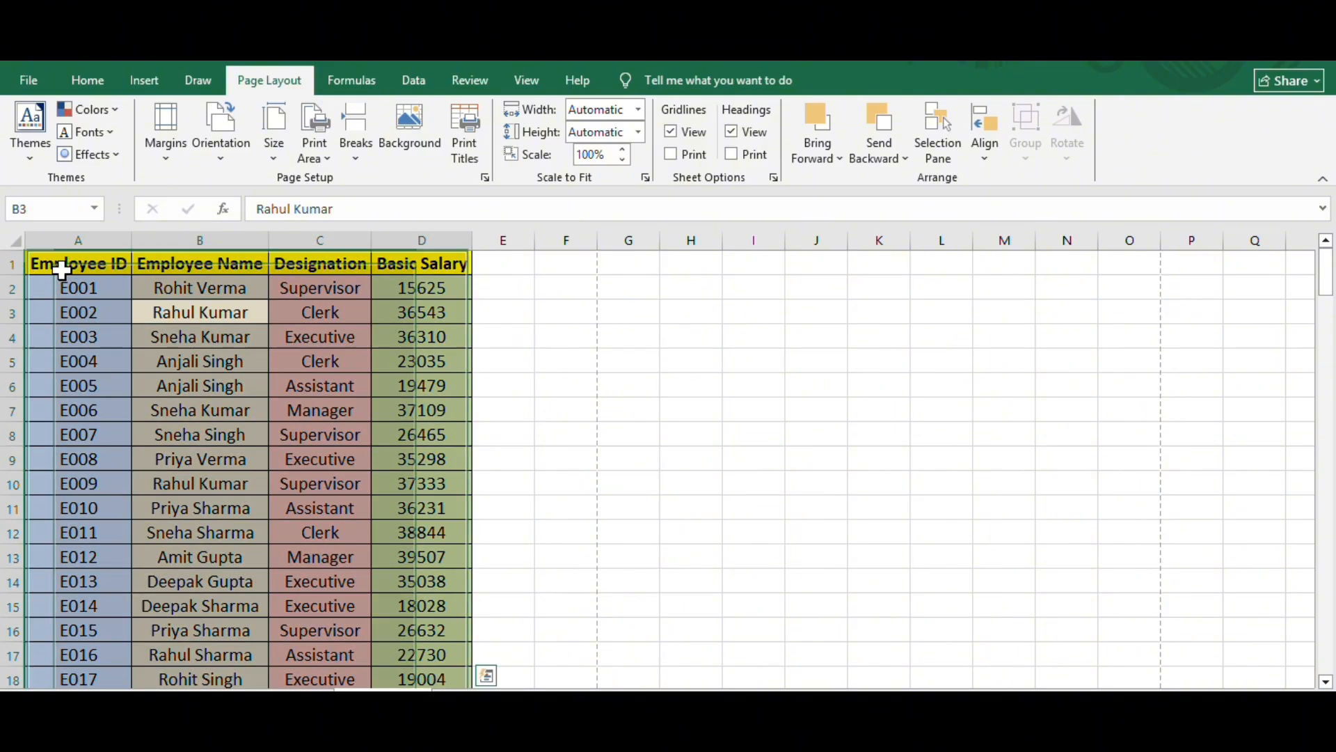
click(133, 82)
click(103, 82)
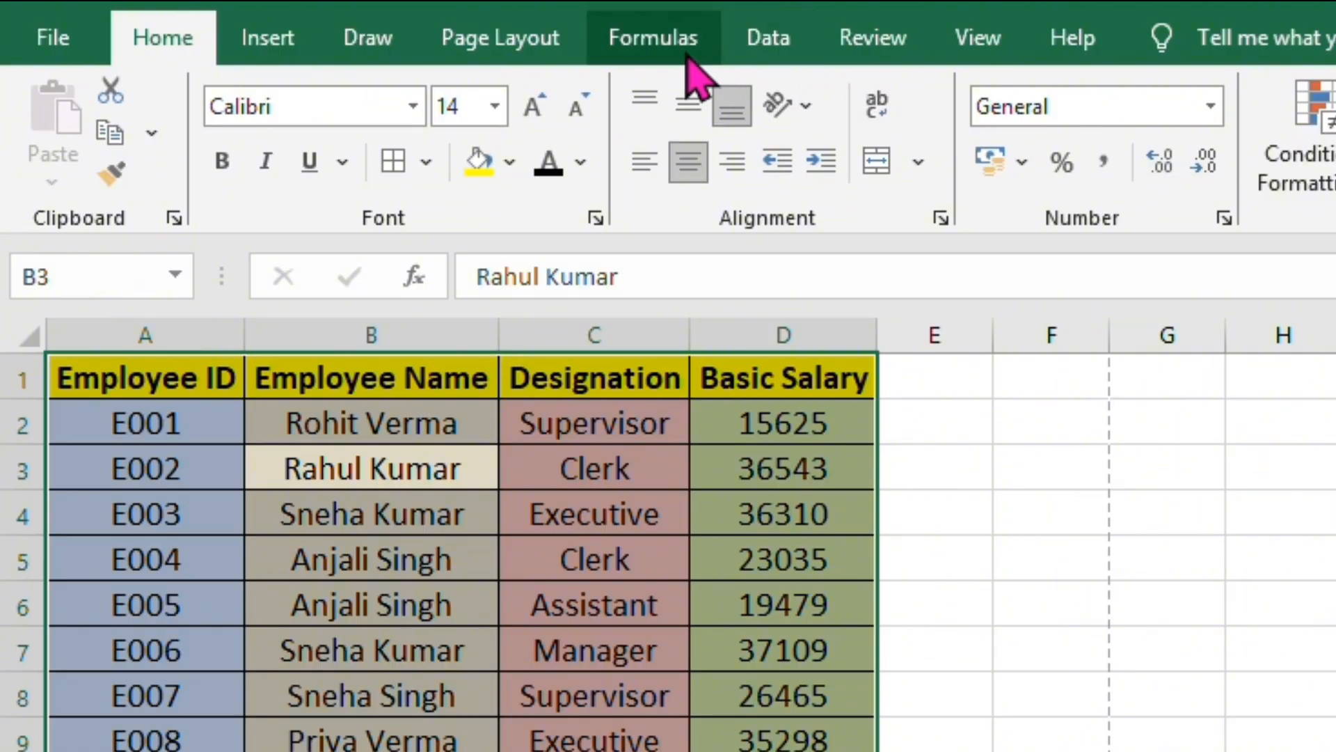
click(548, 40)
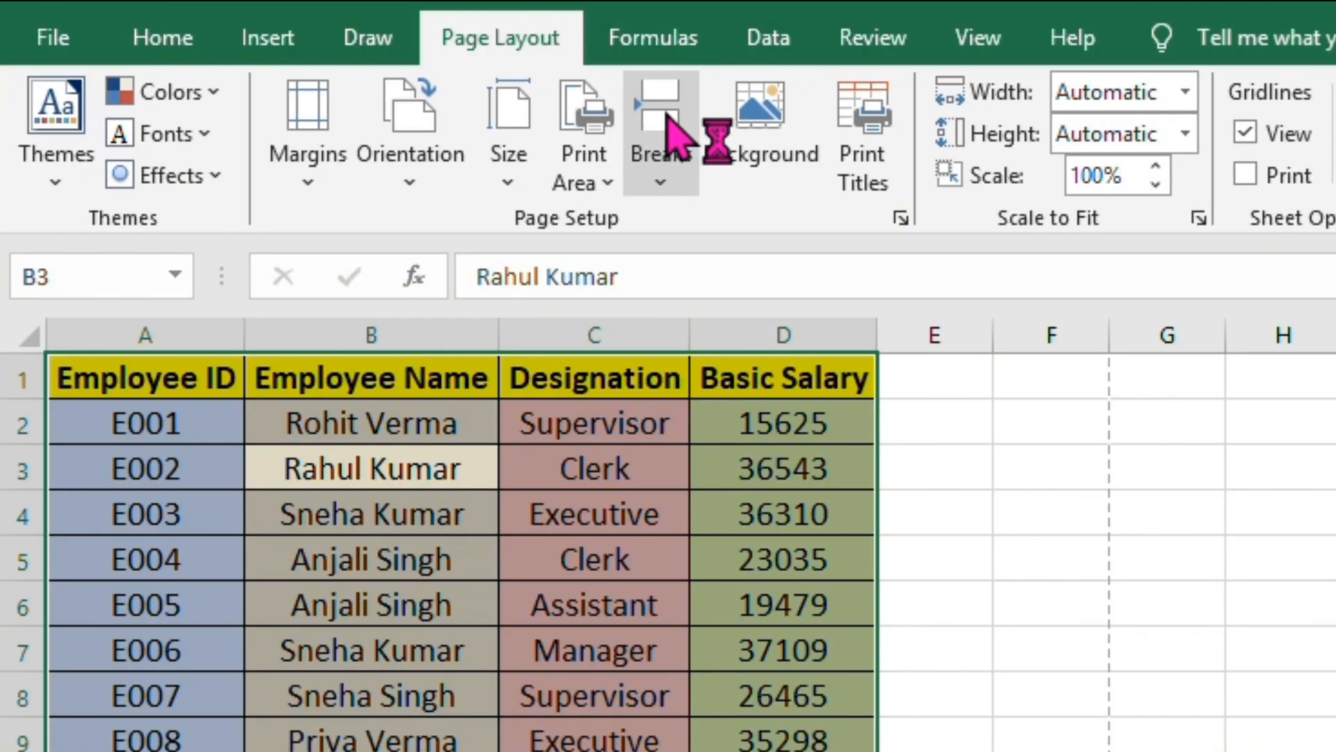
click(867, 139)
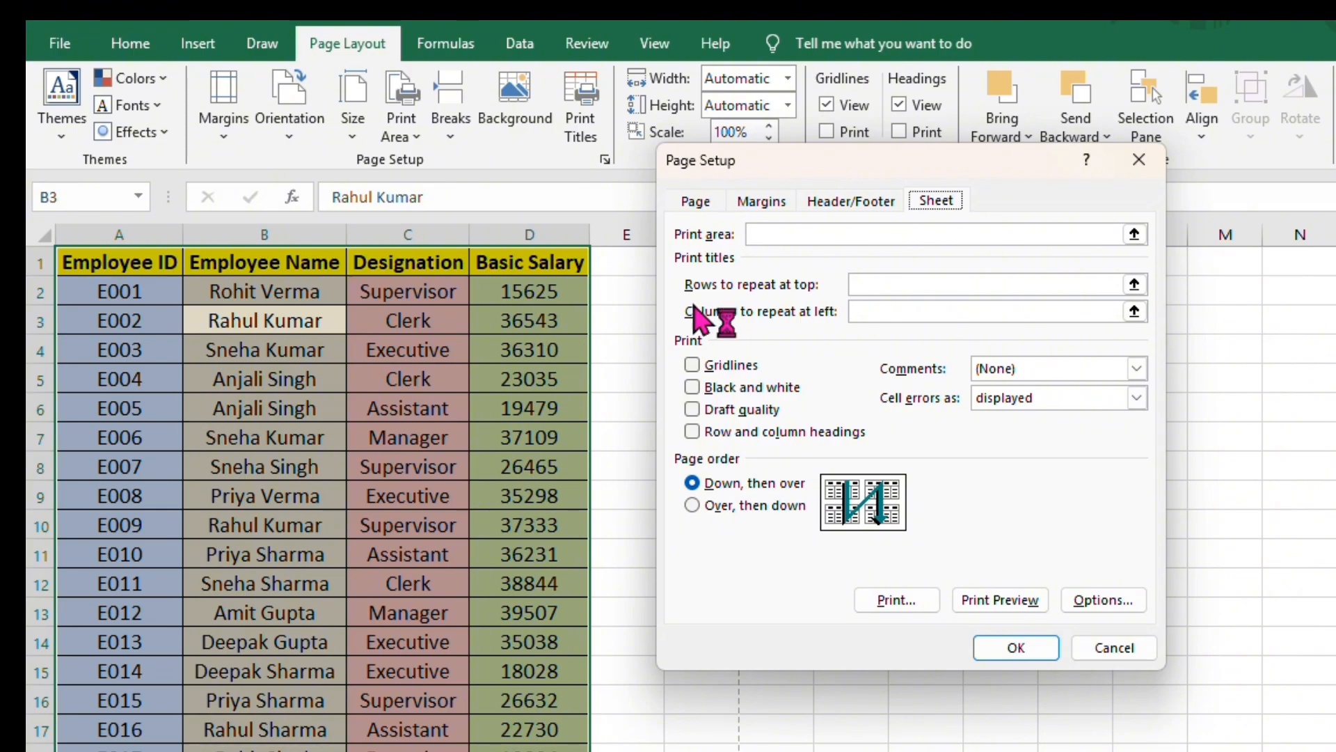
click(902, 284)
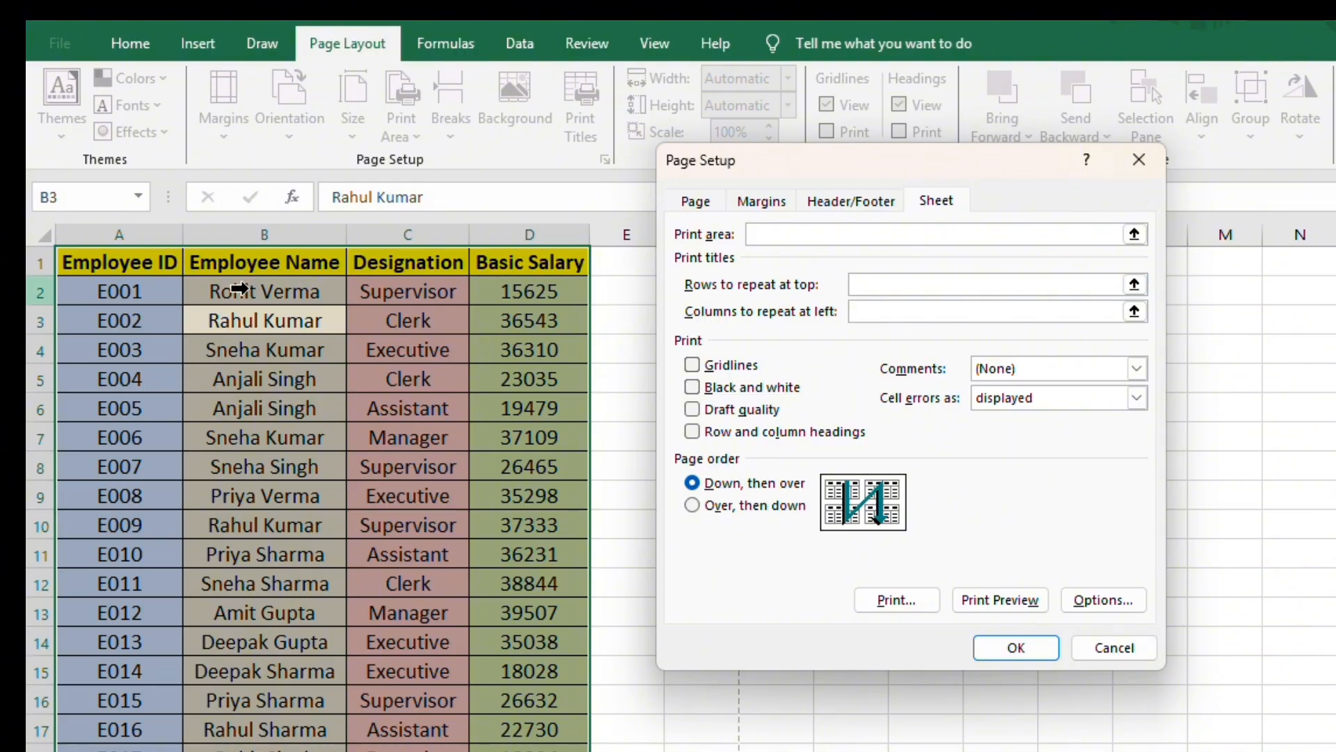
drag(82, 259, 428, 258)
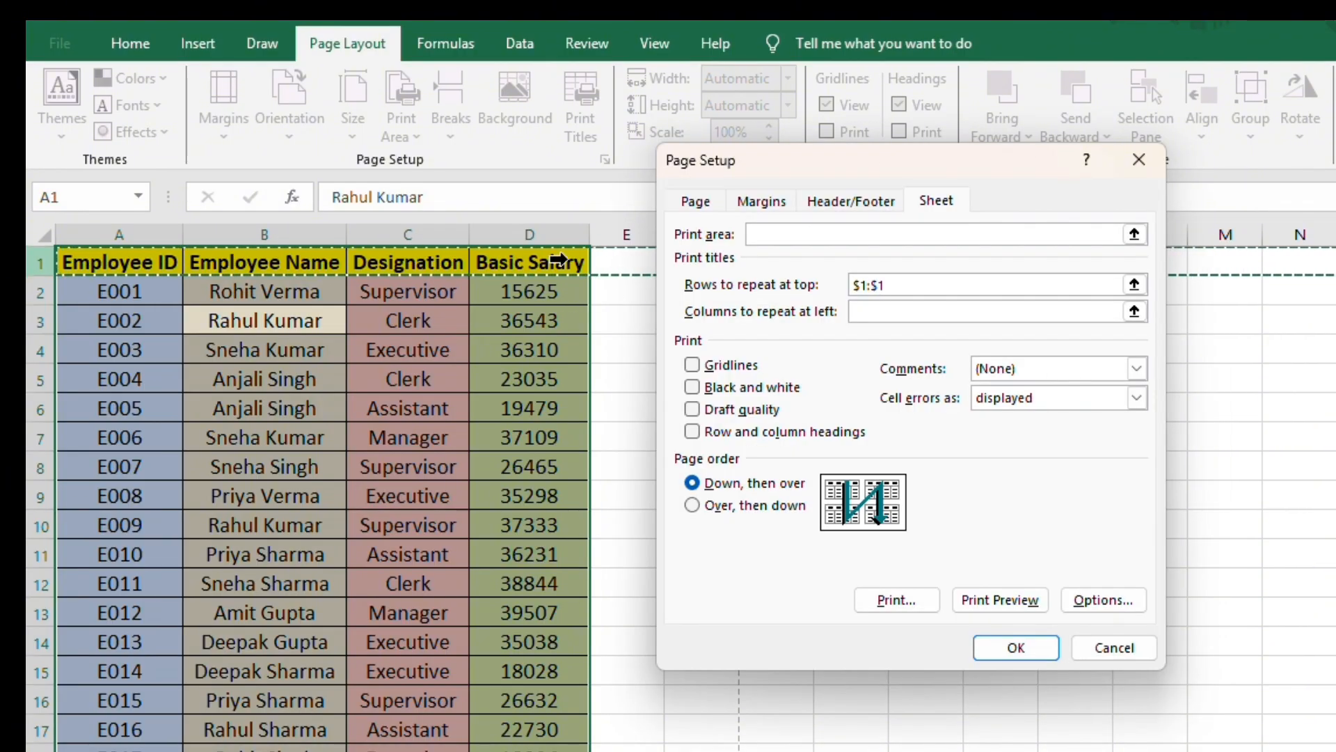
click(1023, 650)
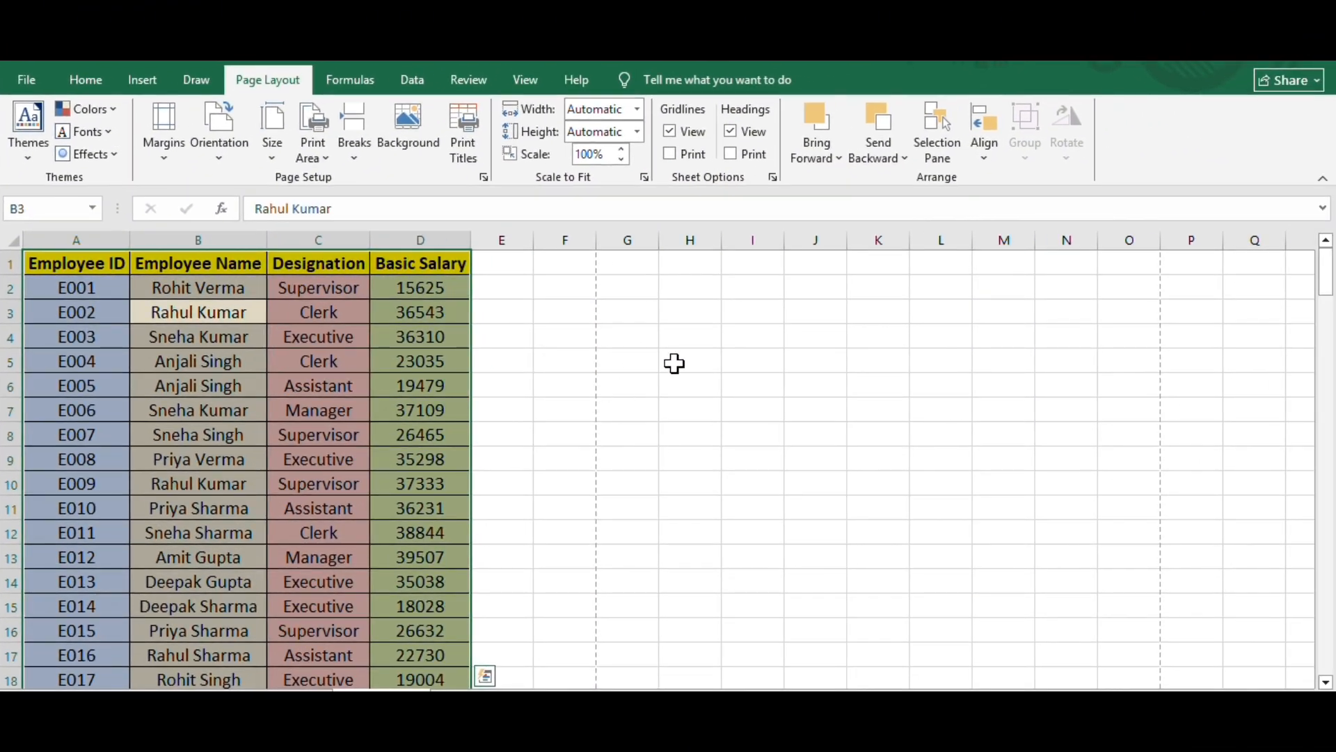
click(673, 473)
click(517, 431)
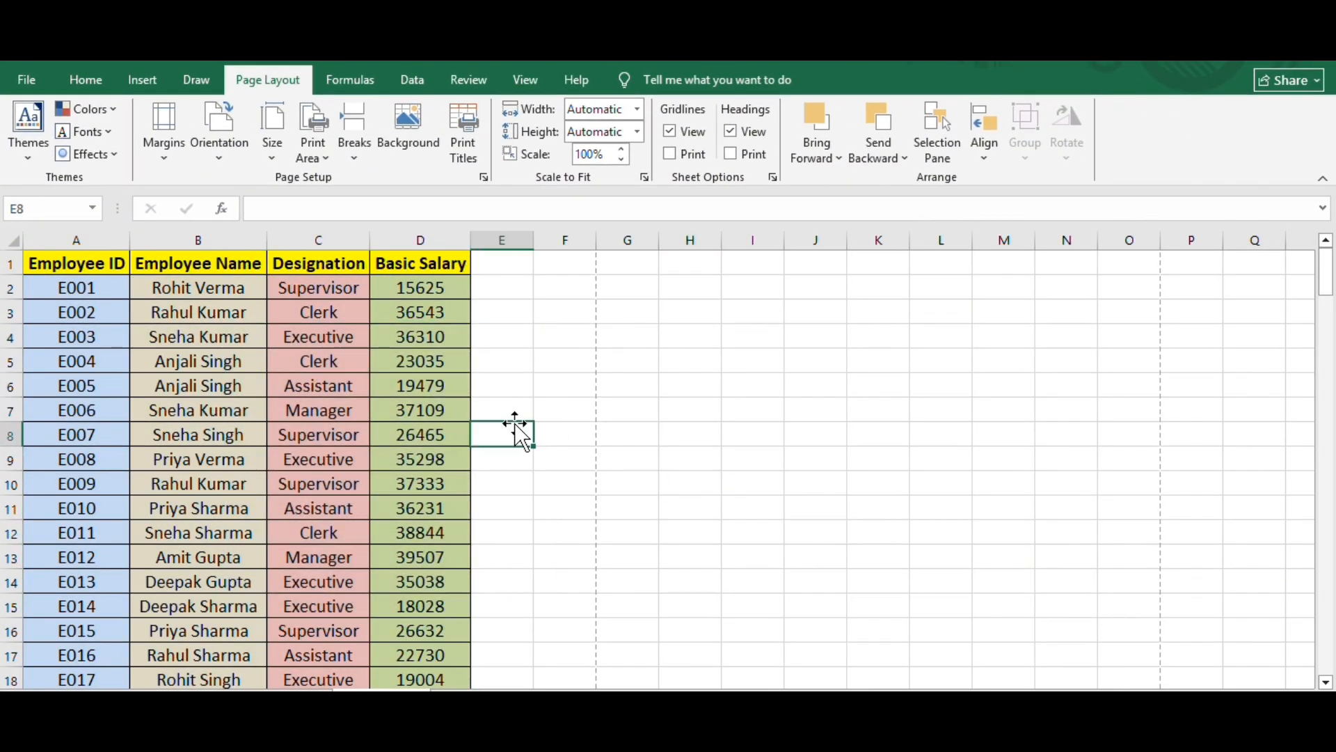
- Check the header row on each page of the print preview through the last page, then return to the worksheet
key(ctrl+p)
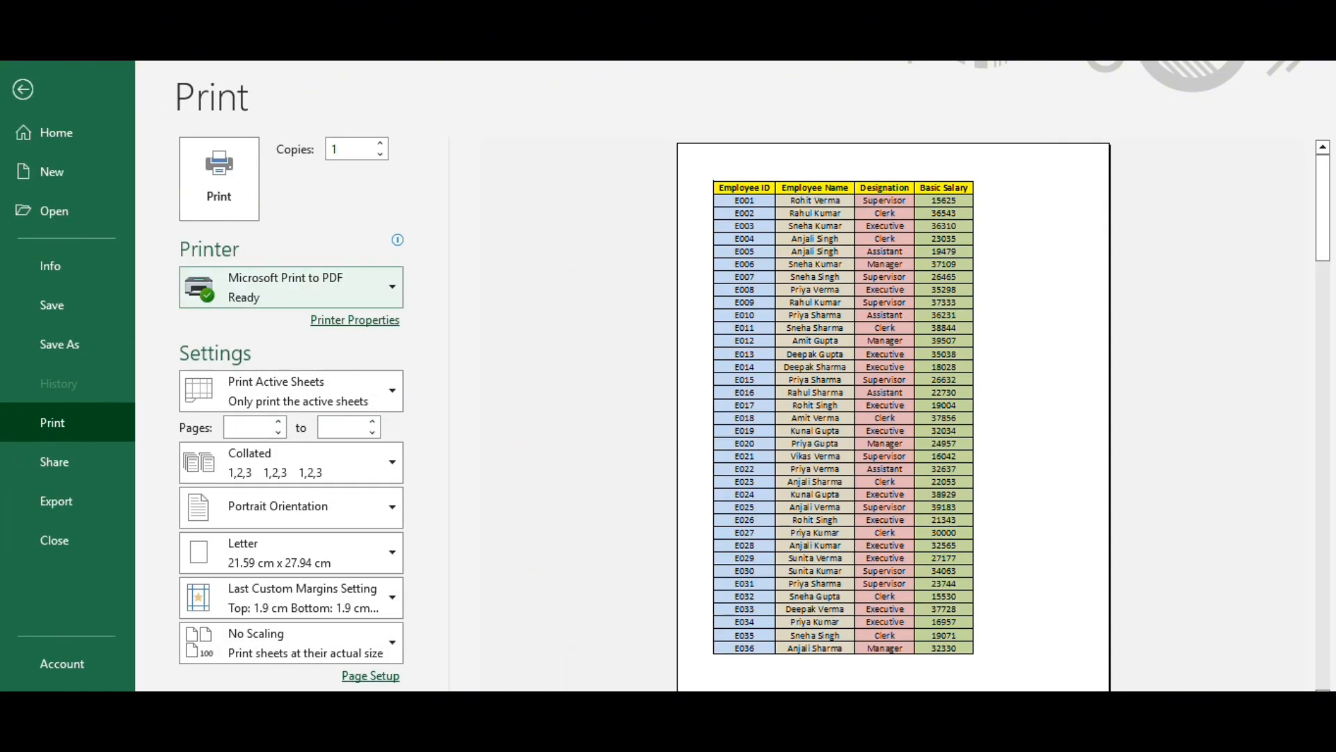
scroll(650, 453, down, 1)
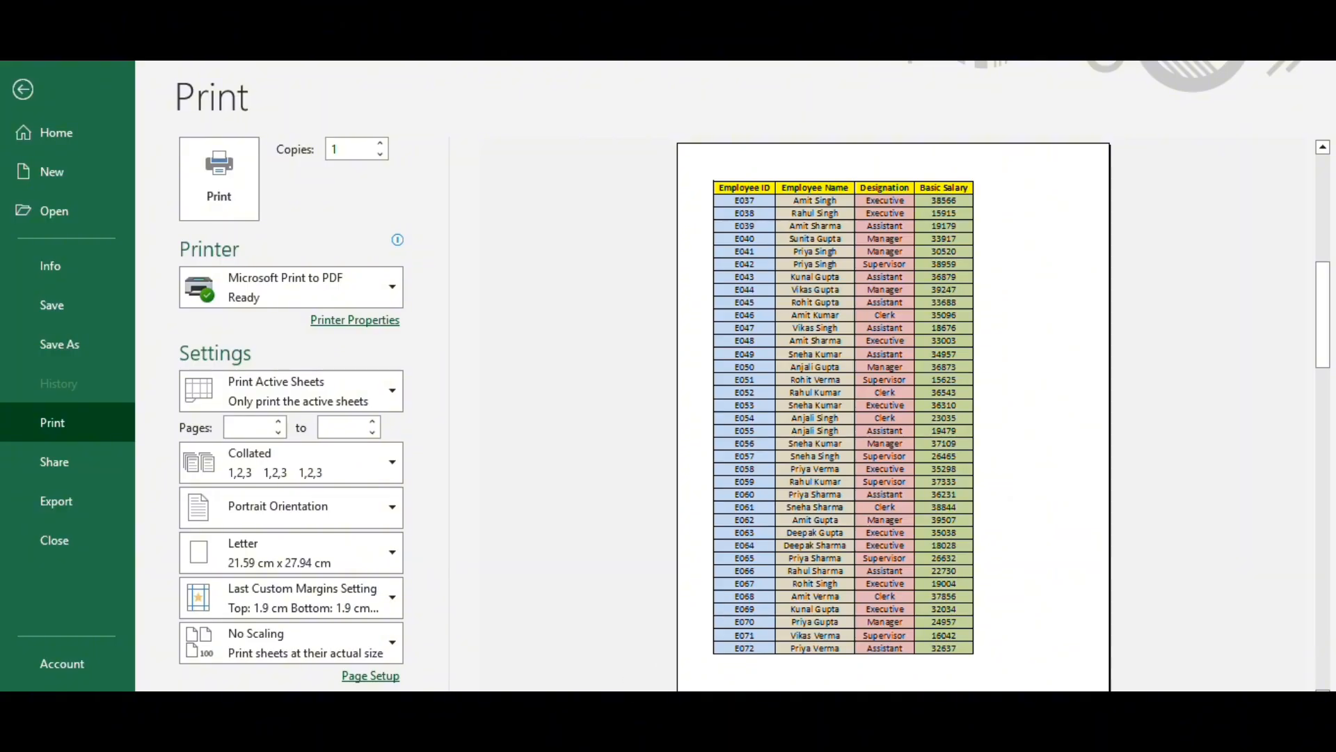
scroll(650, 453, down, 1)
scroll(893, 417, down, 1)
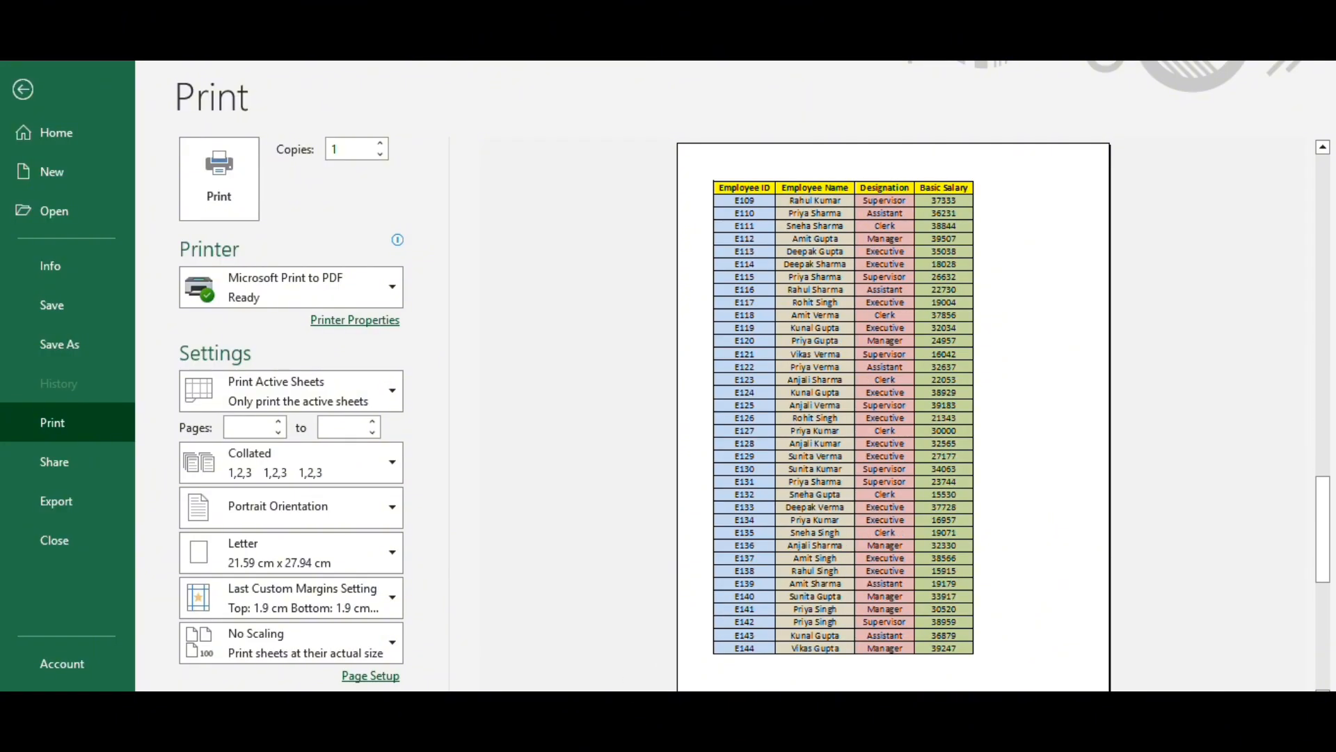
scroll(893, 417, down, 1)
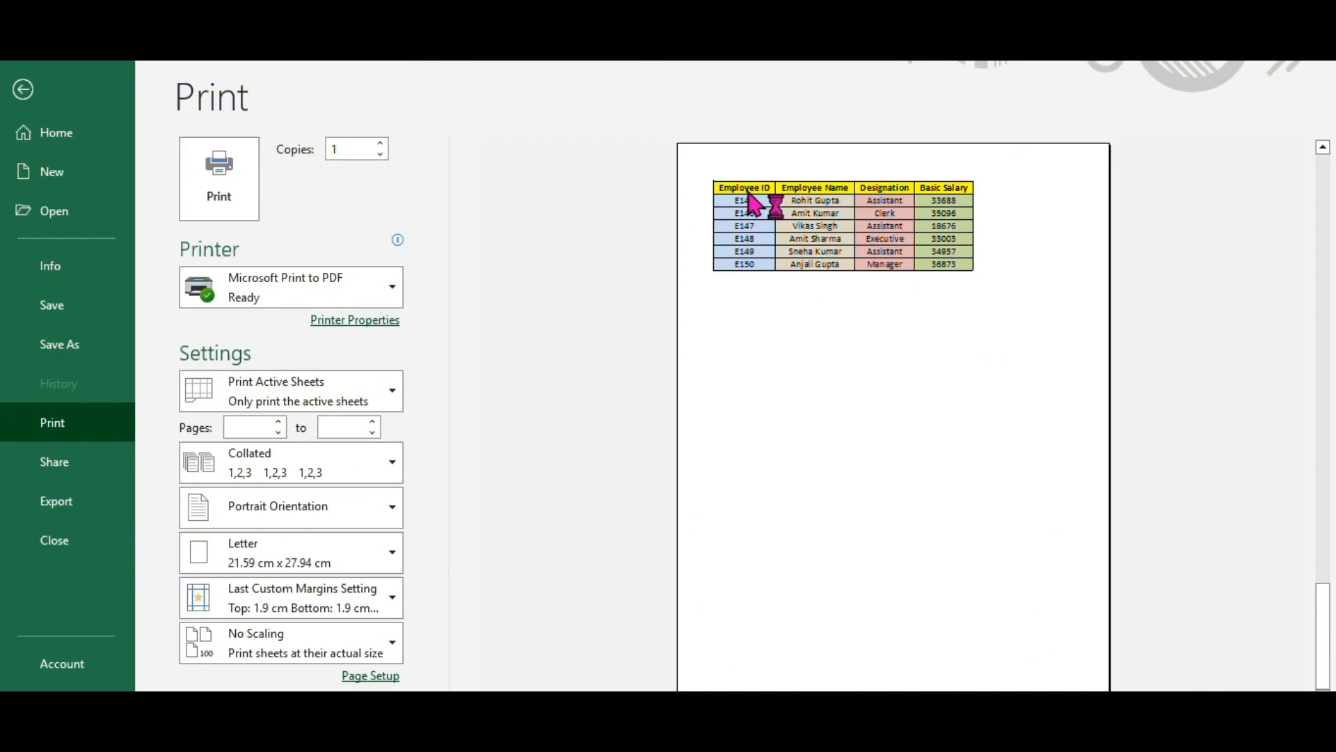
click(23, 89)
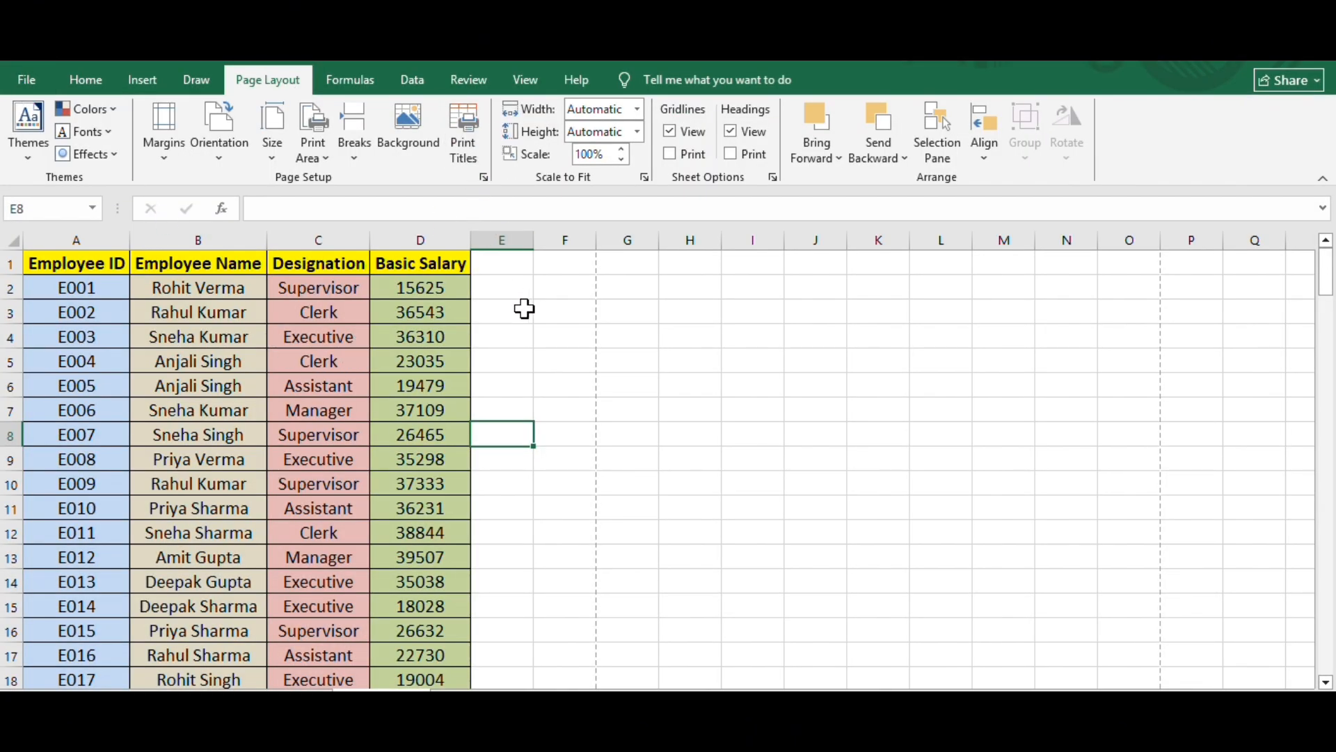
click(11, 263)
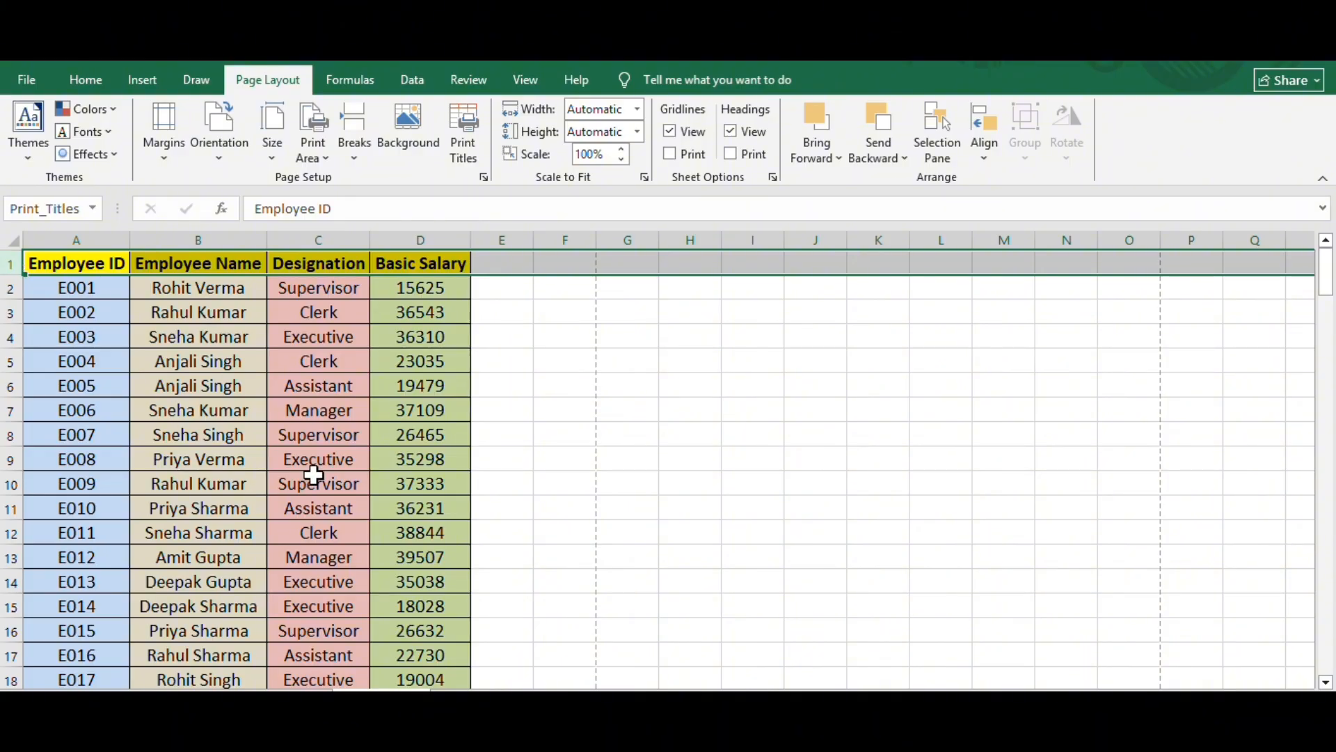
click(203, 335)
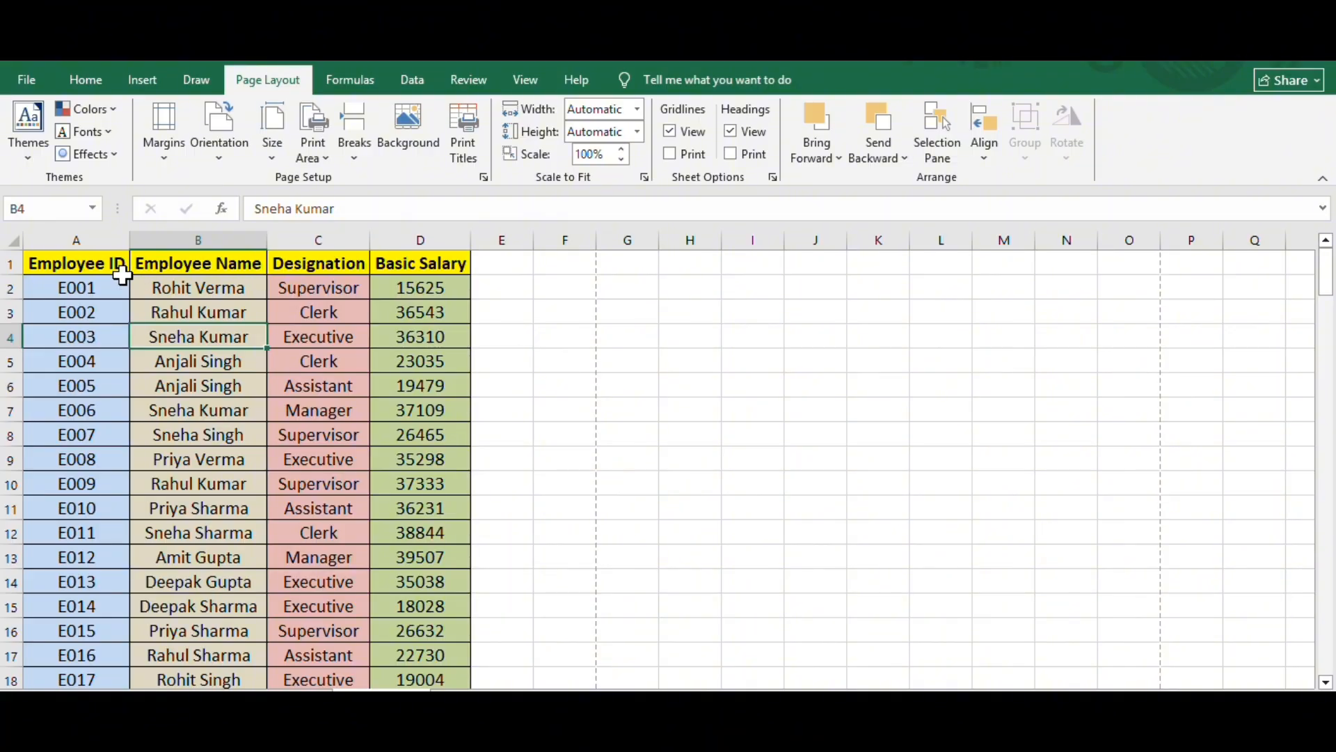
click(90, 272)
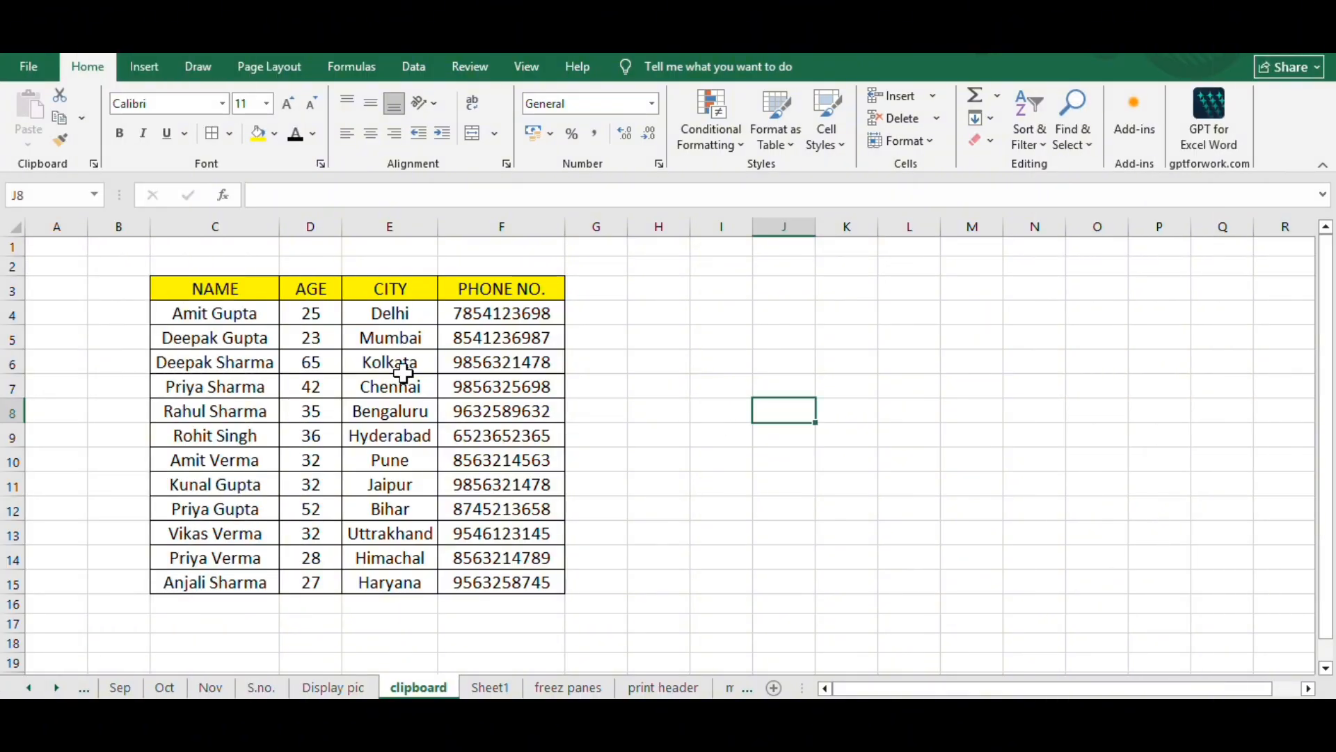
drag(243, 289, 512, 583)
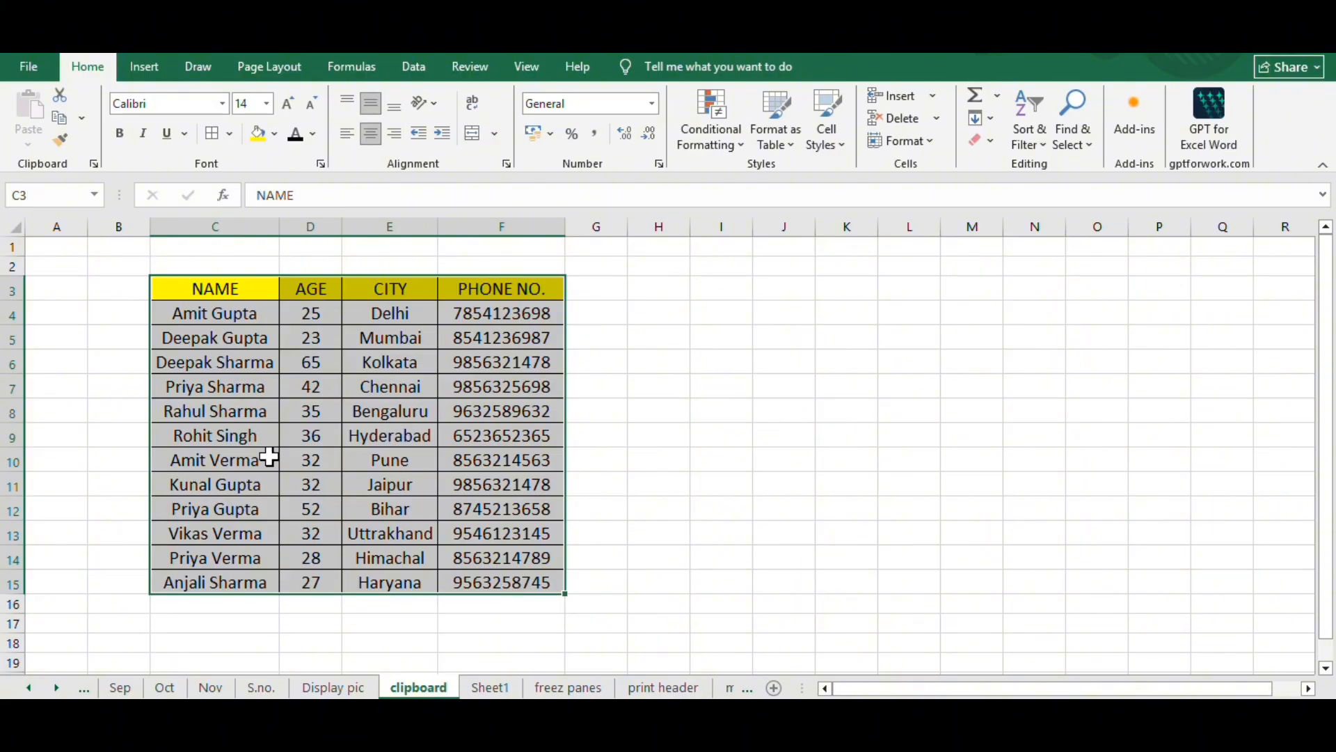
click(317, 412)
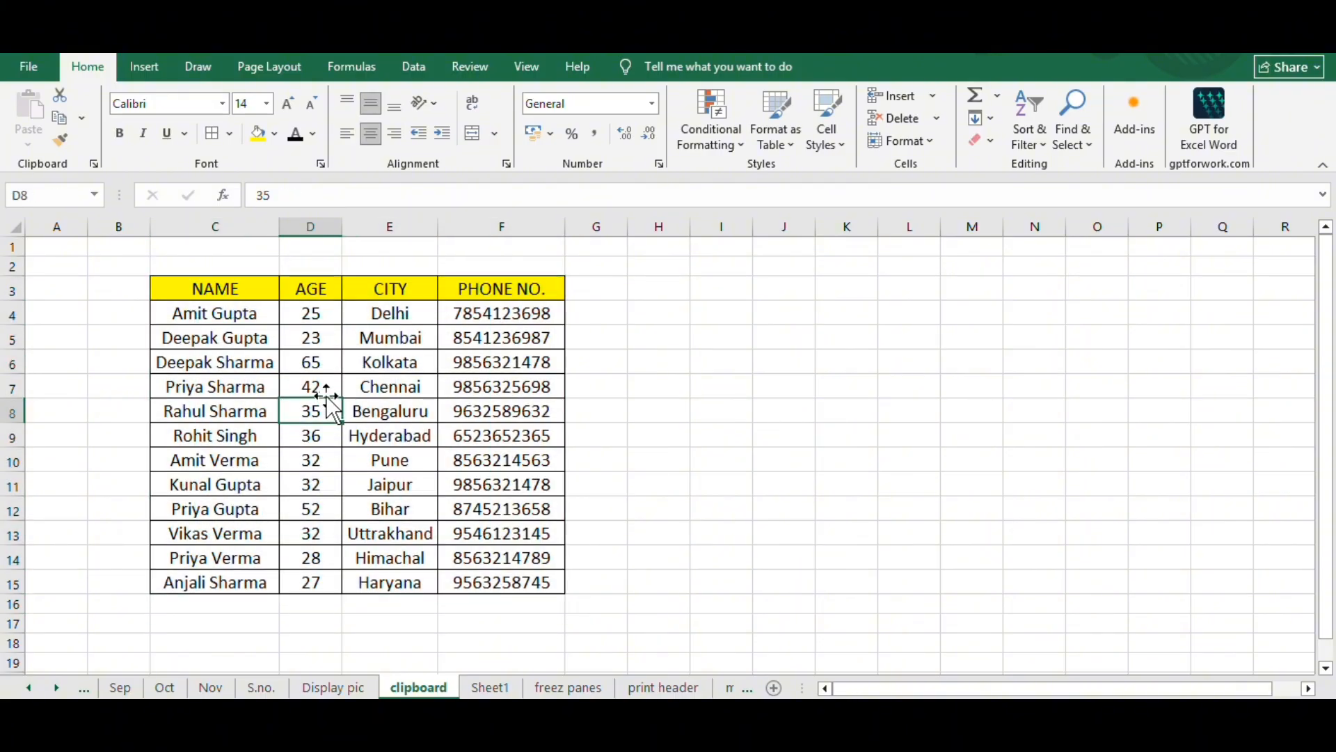
click(188, 339)
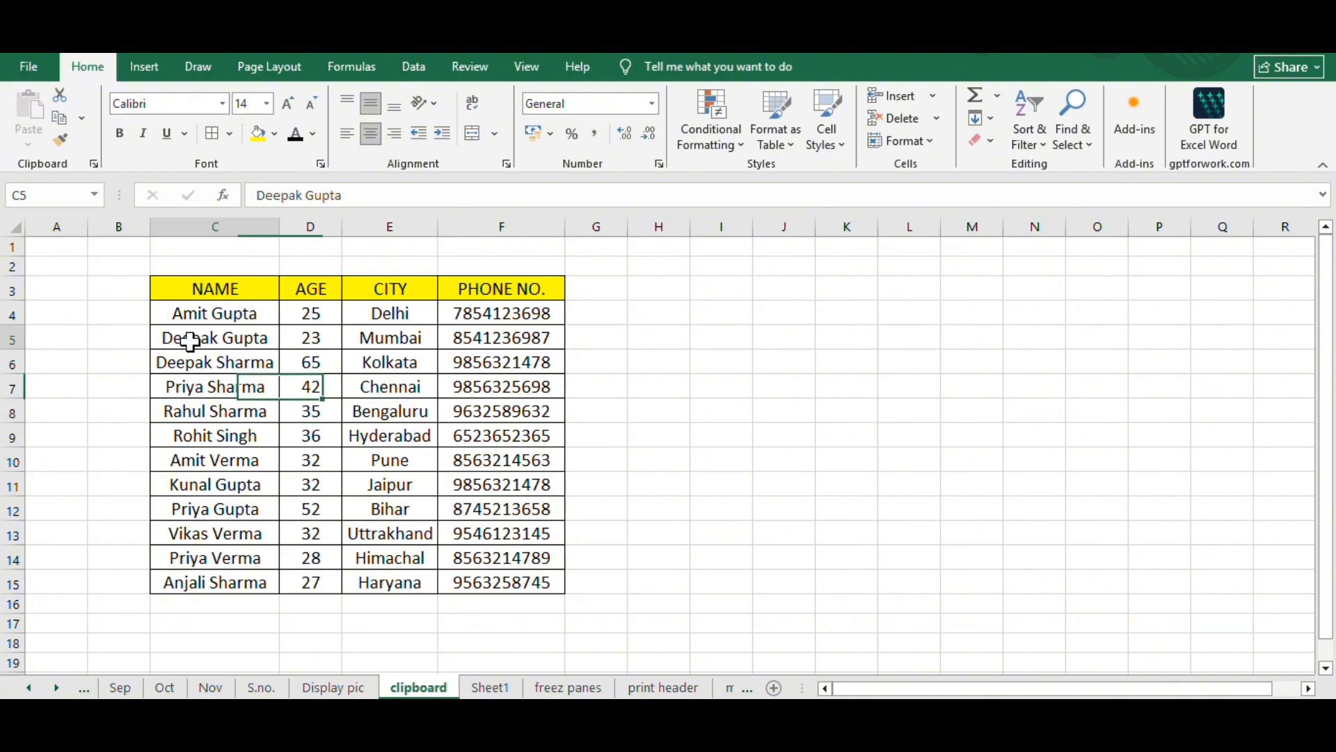
click(188, 433)
click(214, 482)
click(244, 554)
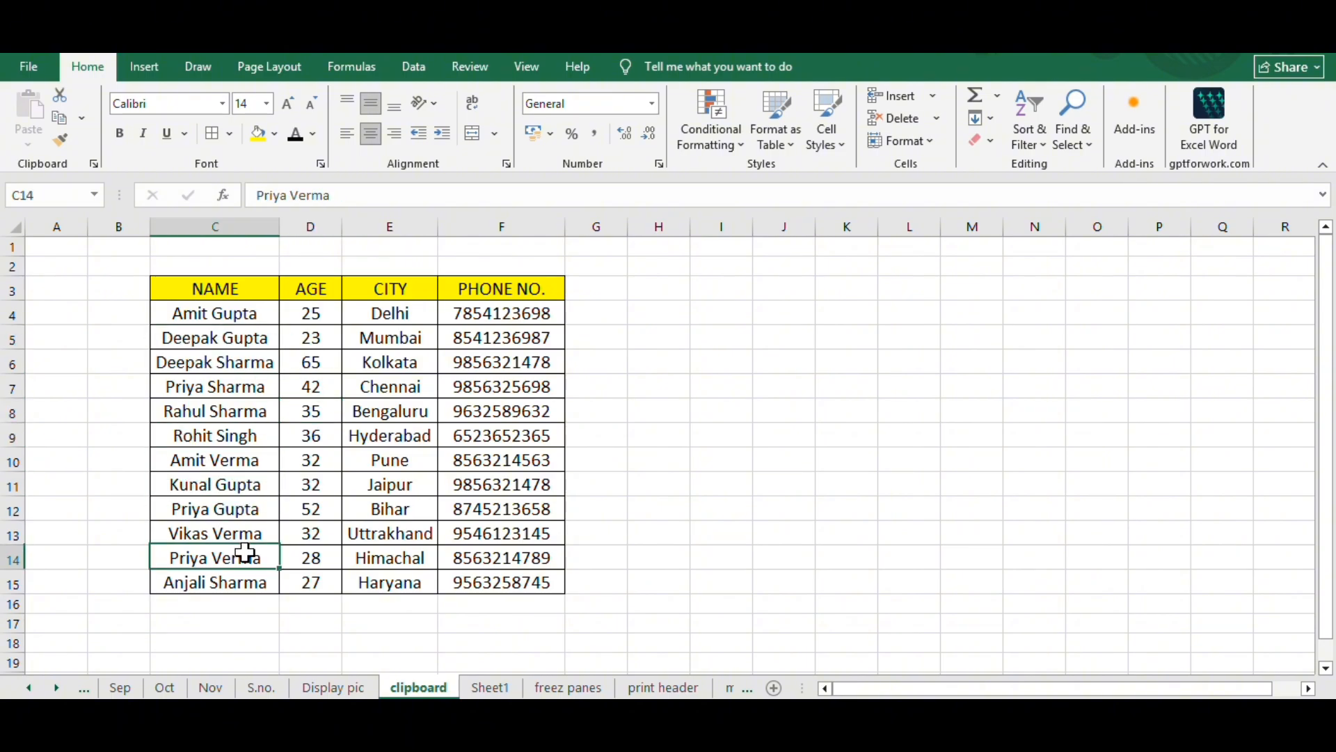
- Select the record in C5:F5 on the clipboard sheet, look at Sheet1, and display the list of copied Clipboard items
click(196, 339)
drag(196, 337, 515, 340)
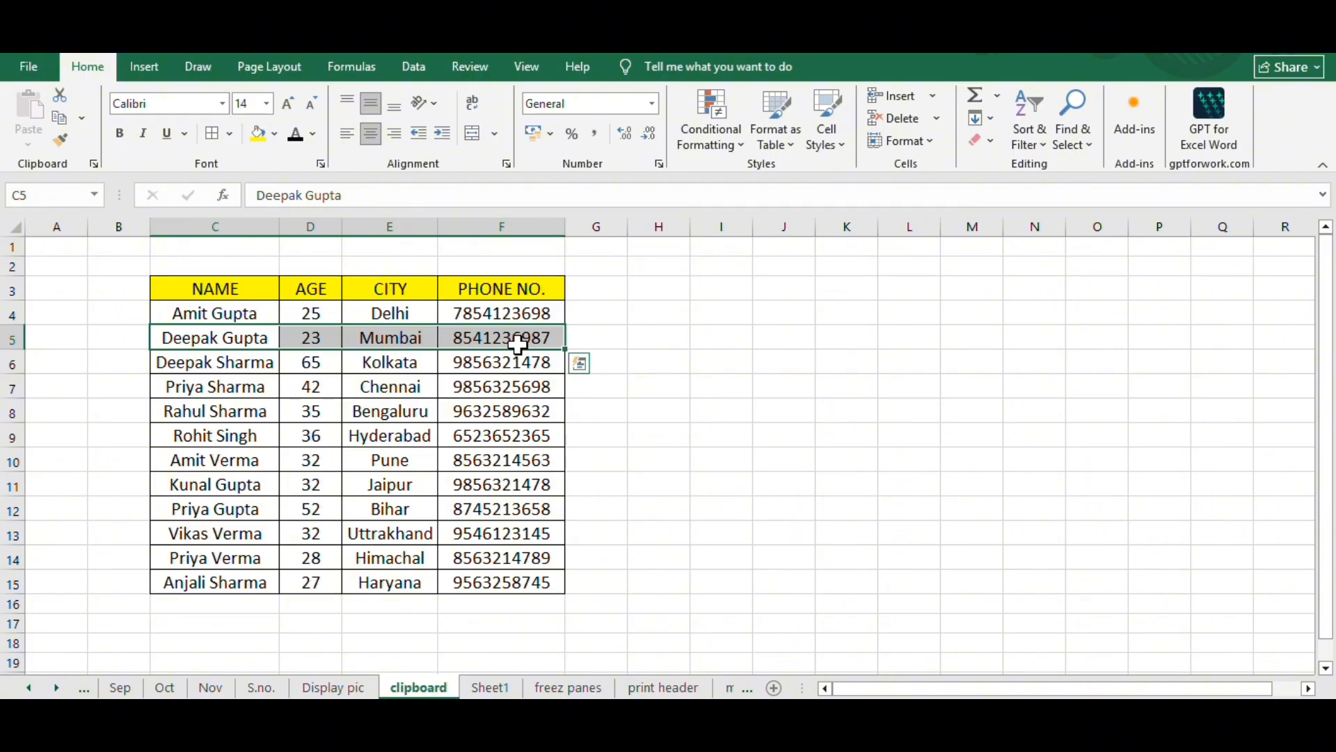
click(491, 688)
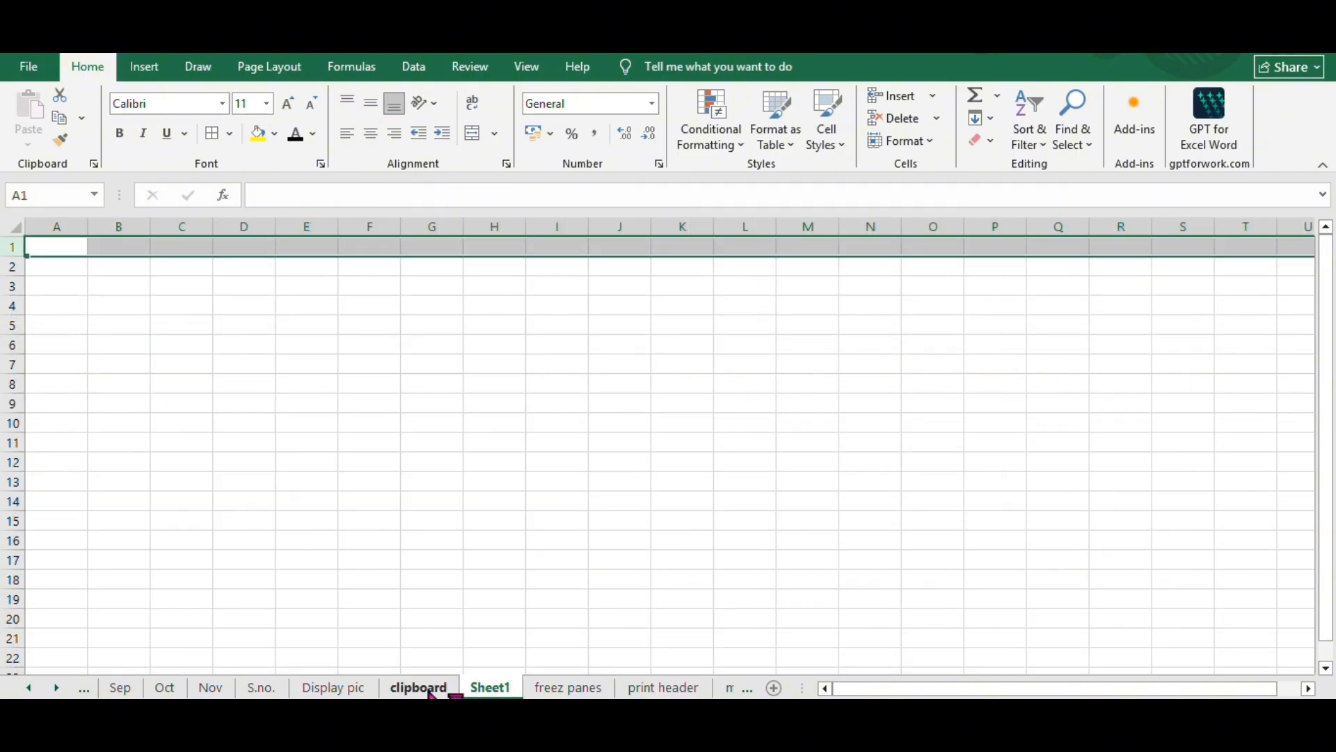
click(429, 691)
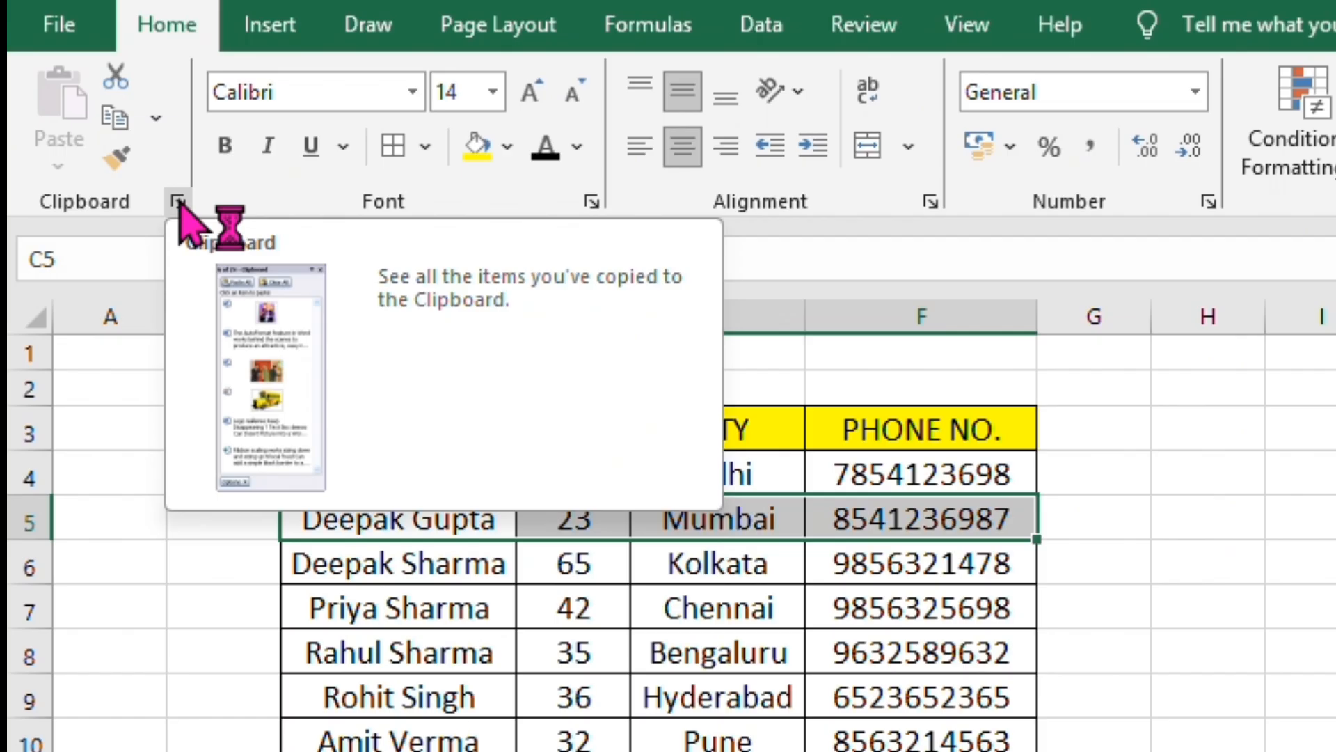
click(94, 164)
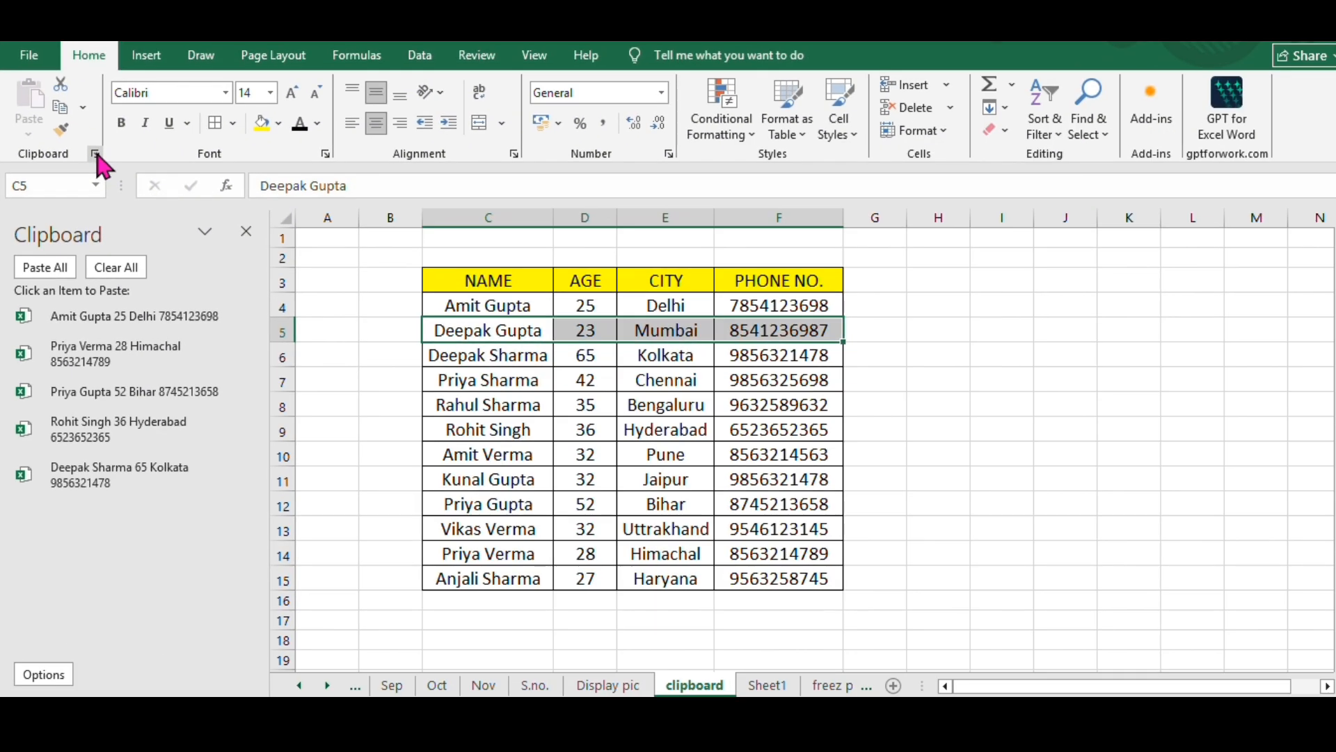
- Clear all collected Clipboard items, then copy rows 5, 7 and 9 of the clipboard sheet one after another
click(104, 268)
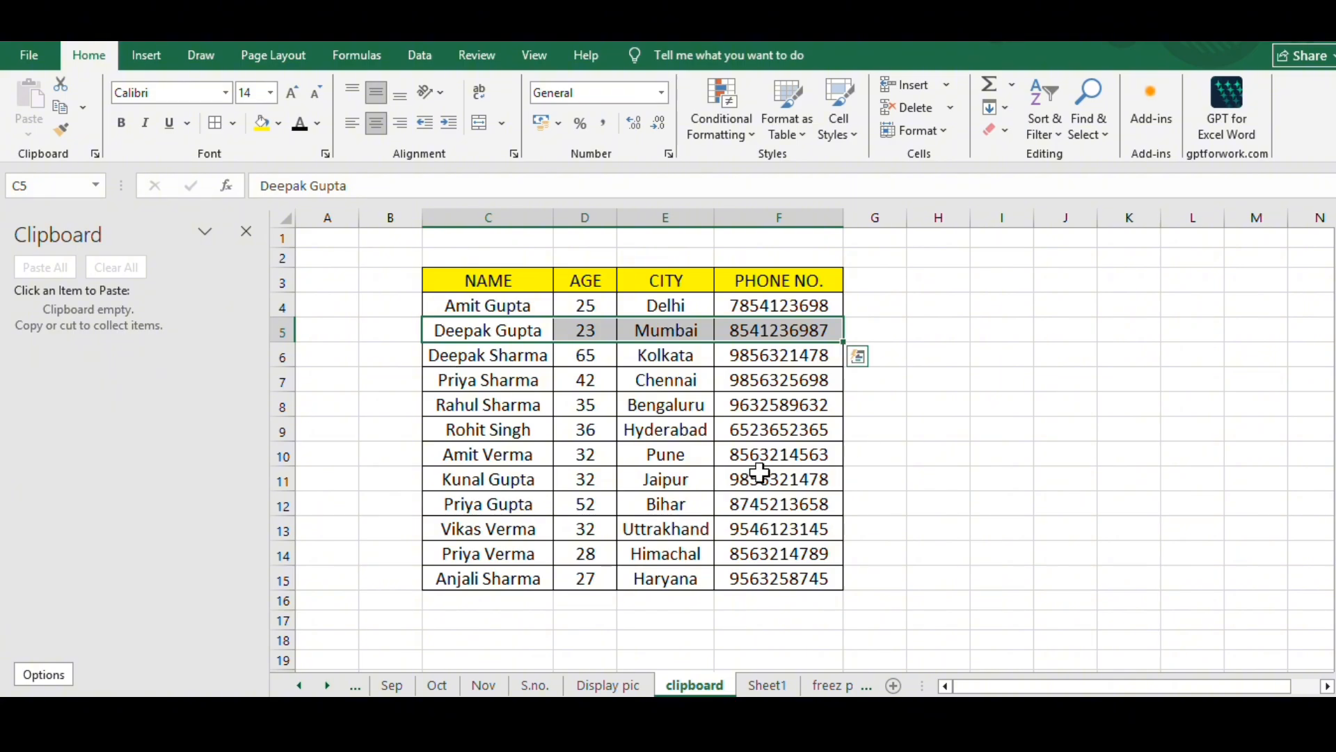
click(284, 329)
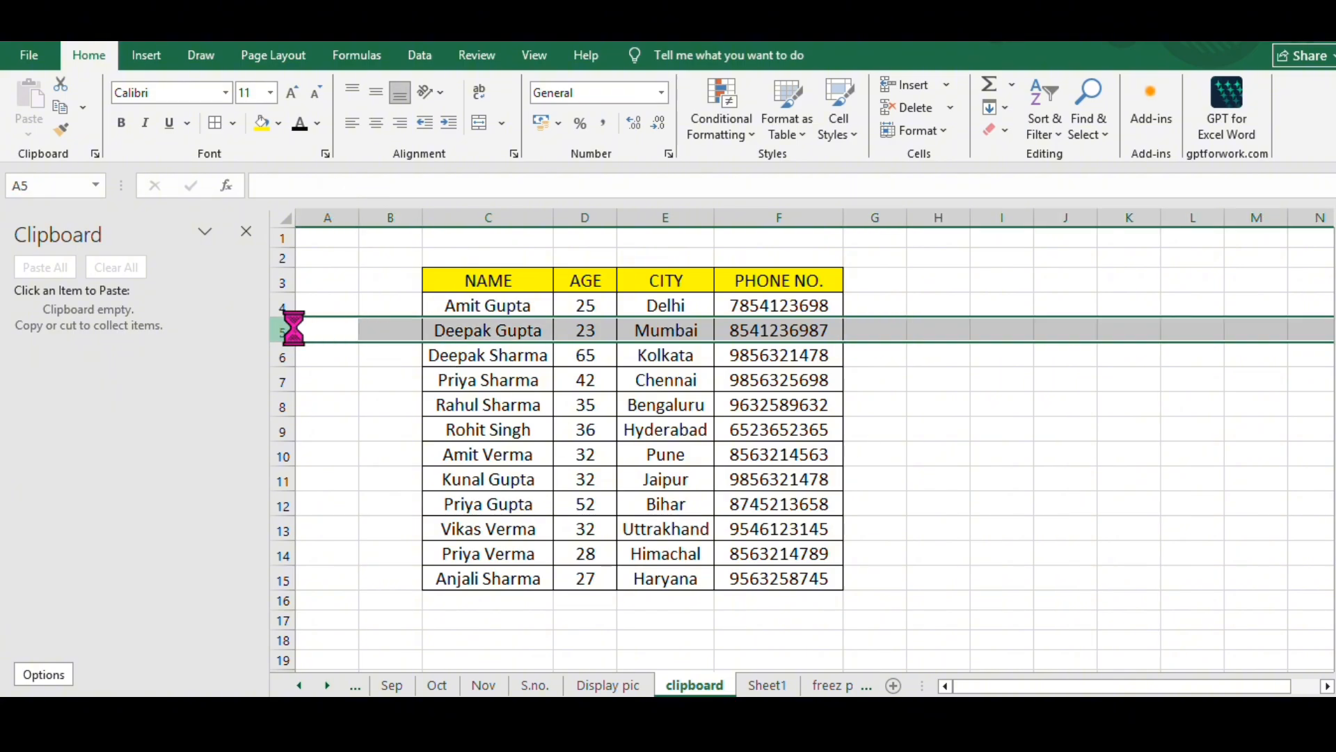
key(ctrl+c)
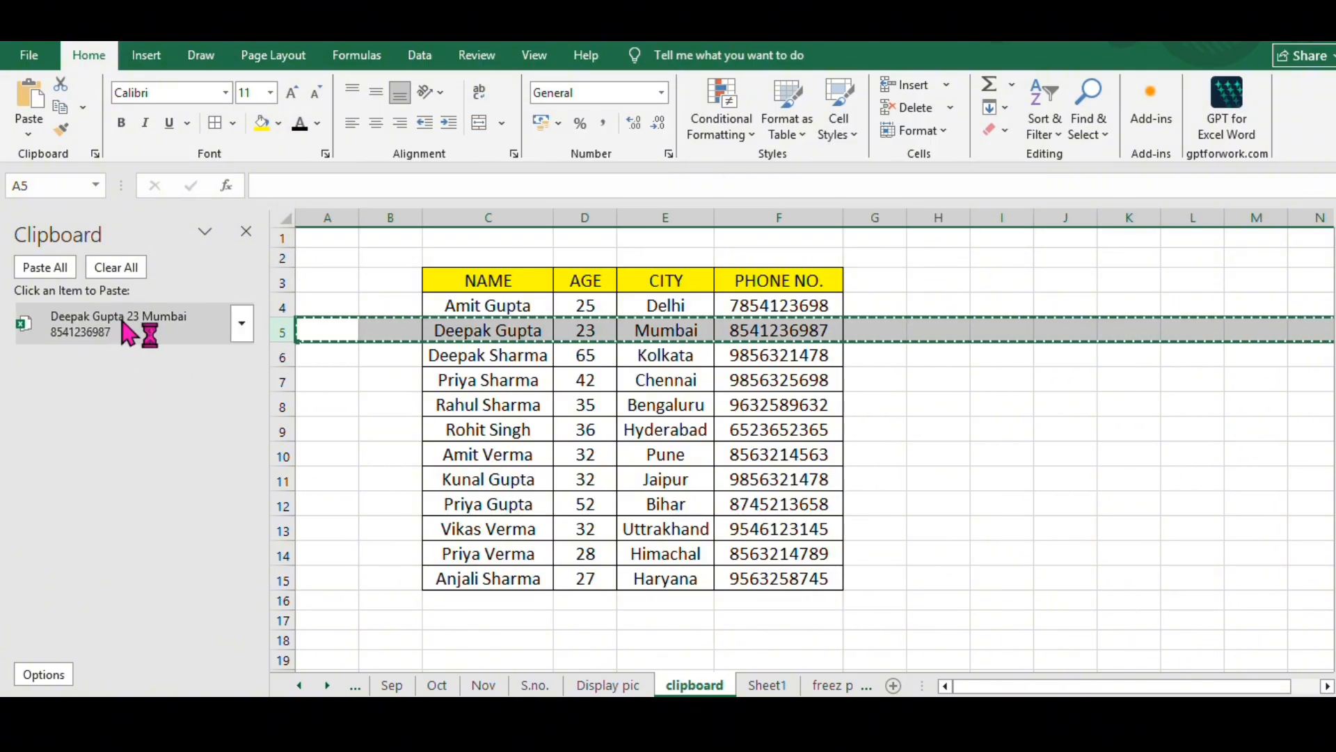
click(282, 375)
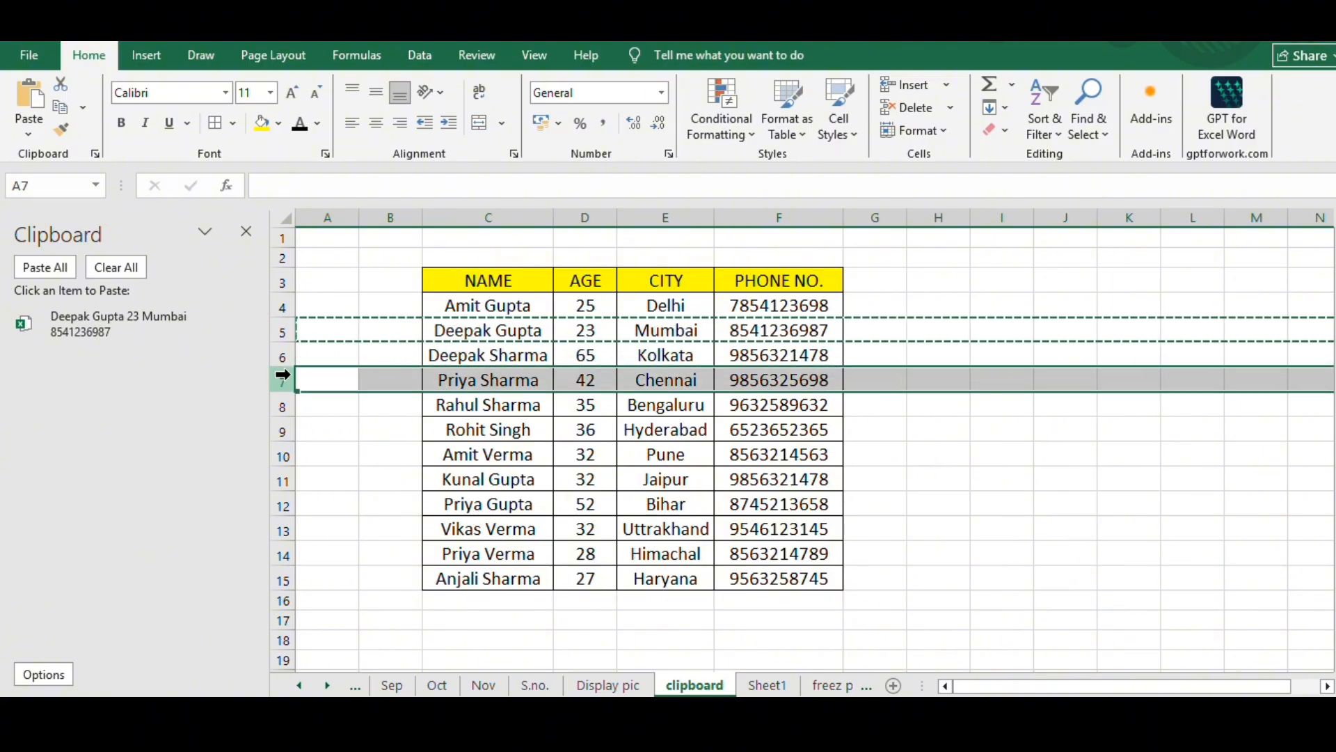
key(ctrl+c)
drag(286, 421, 285, 423)
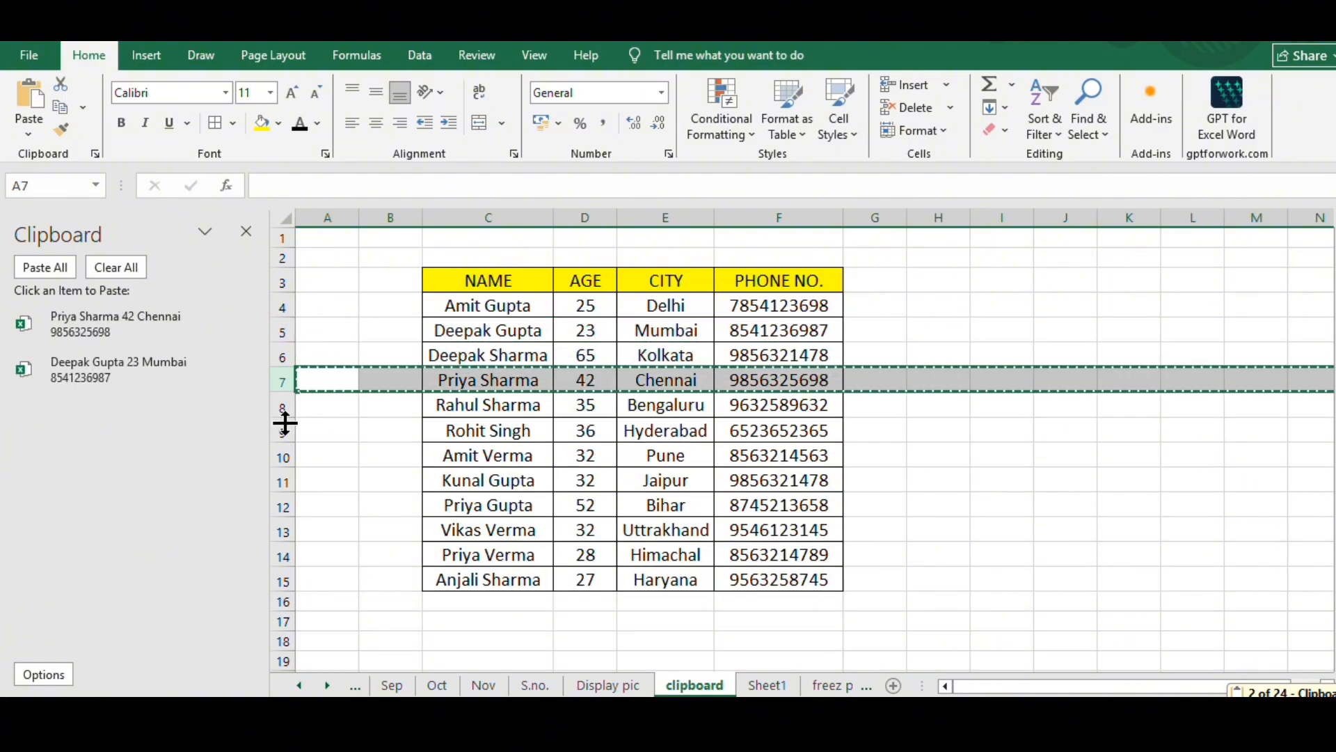
click(278, 426)
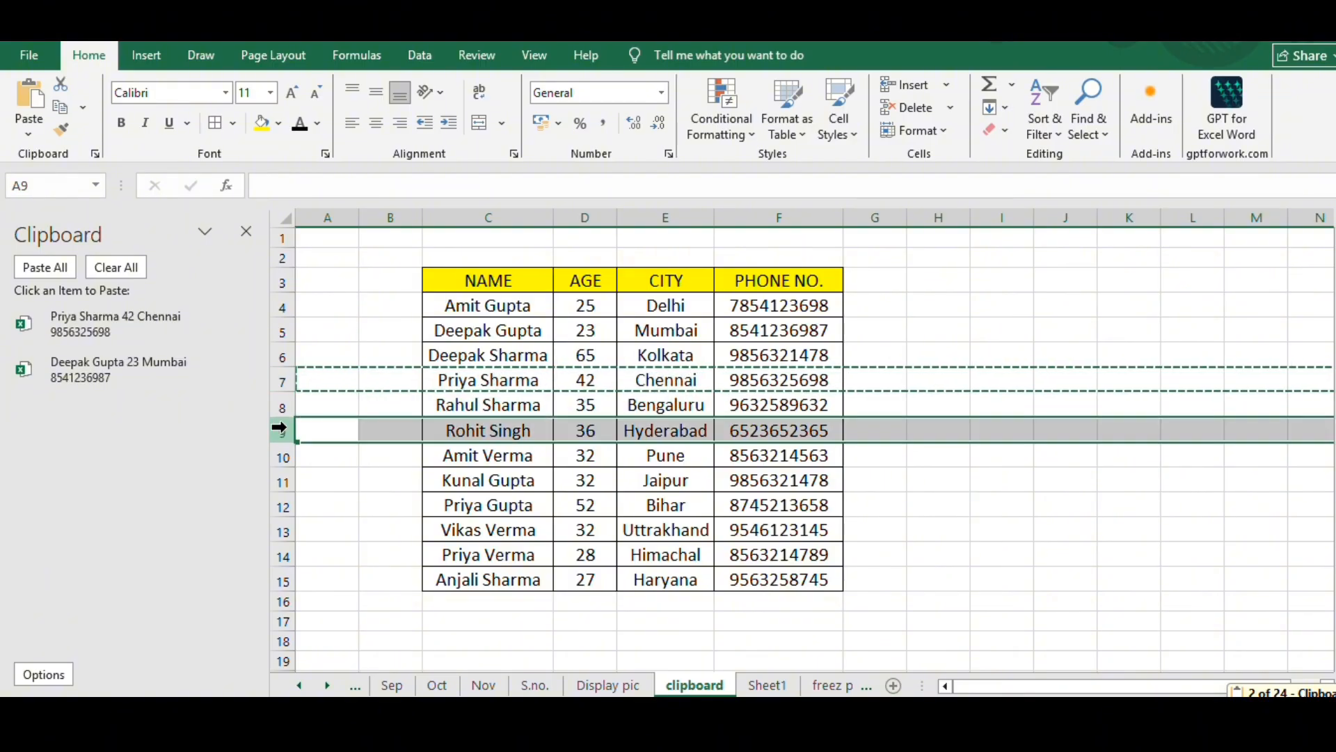
key(ctrl+c)
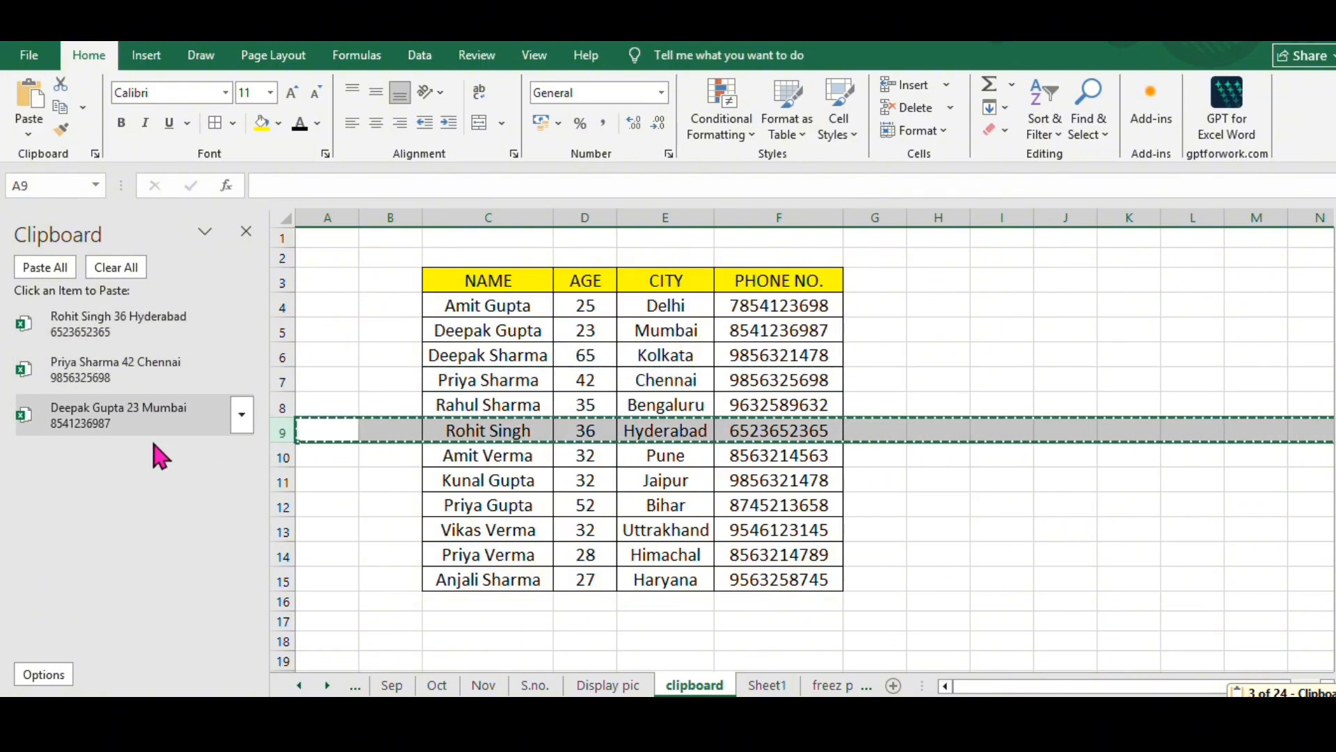
- Add rows 11, 13 and 15 of the clipboard sheet to the collected Clipboard items
click(284, 481)
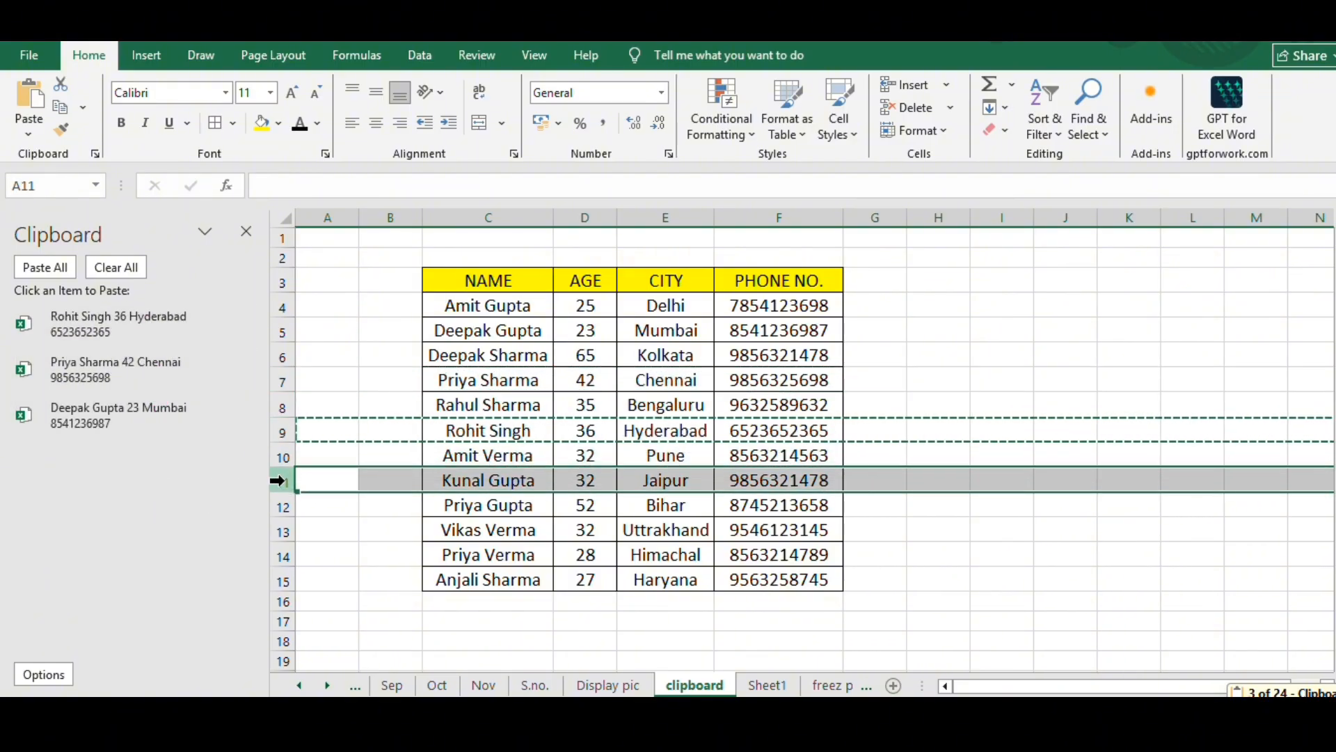
key(ctrl+c)
click(278, 532)
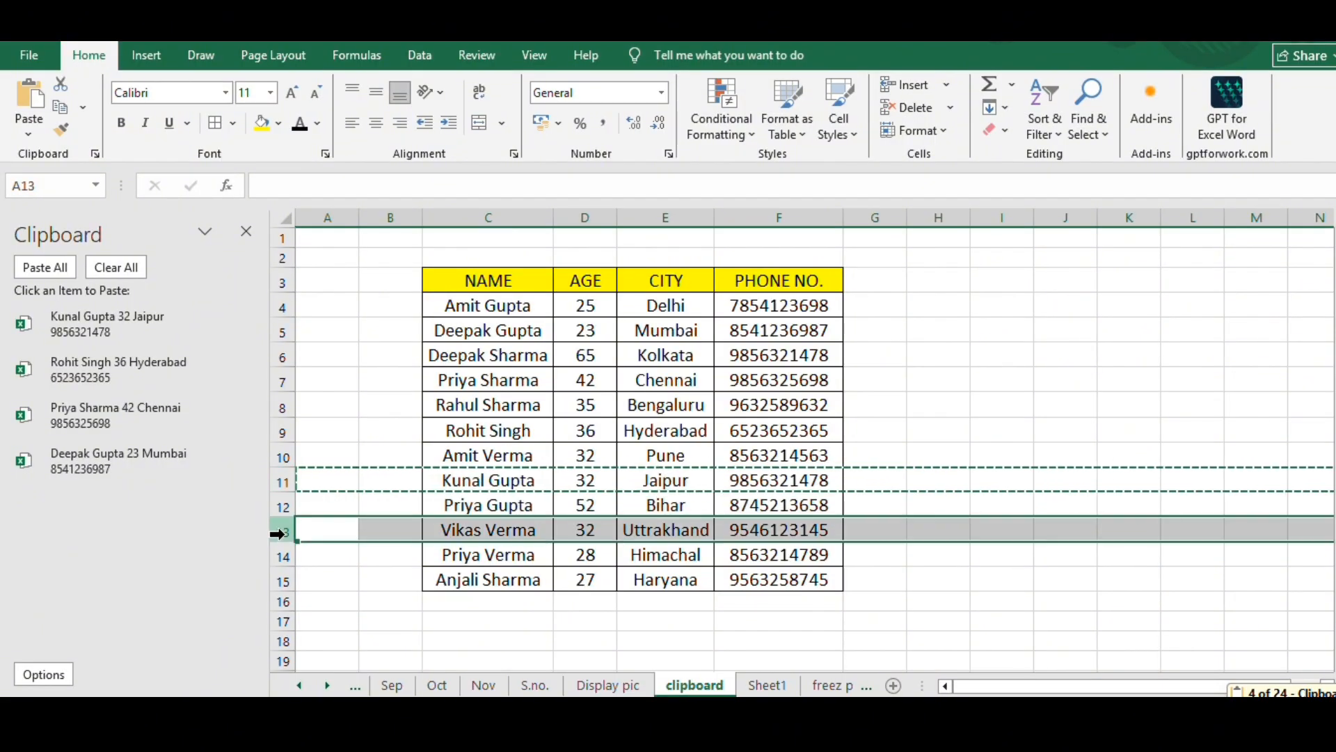
key(ctrl+c)
click(281, 579)
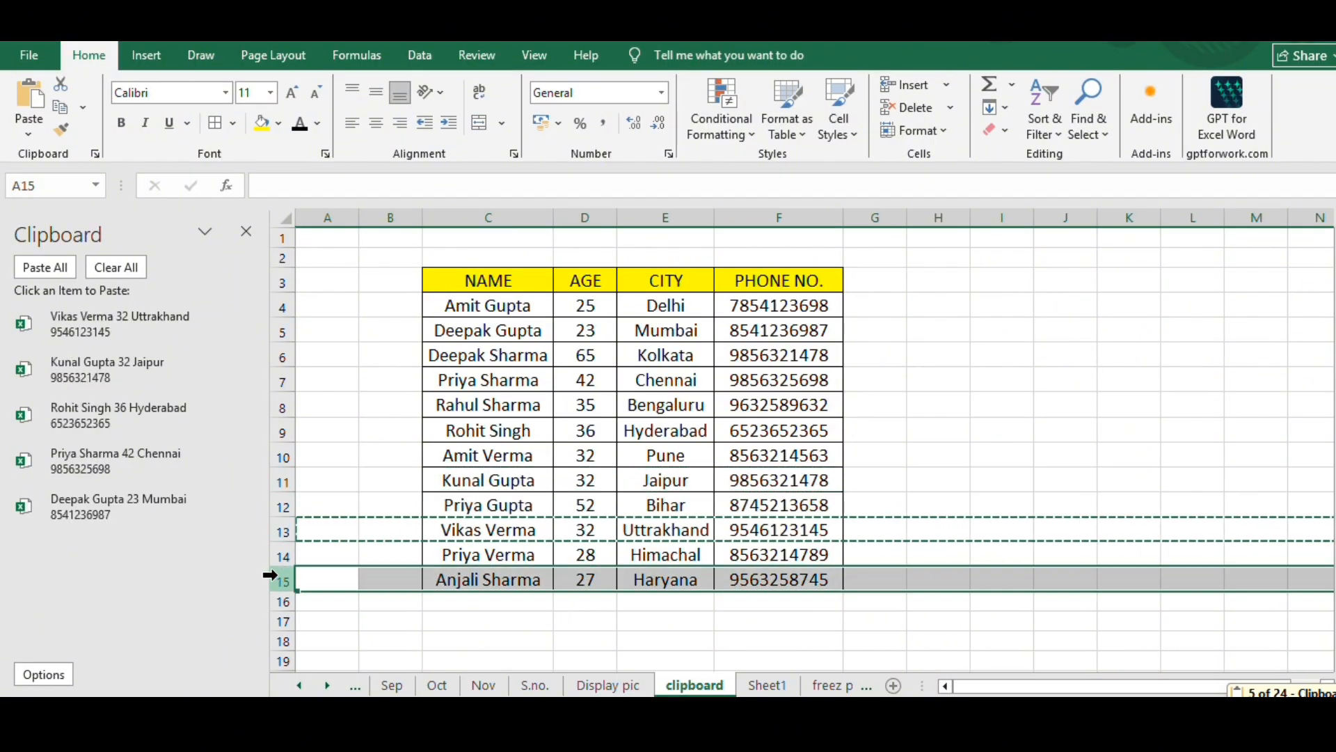
key(ctrl+c)
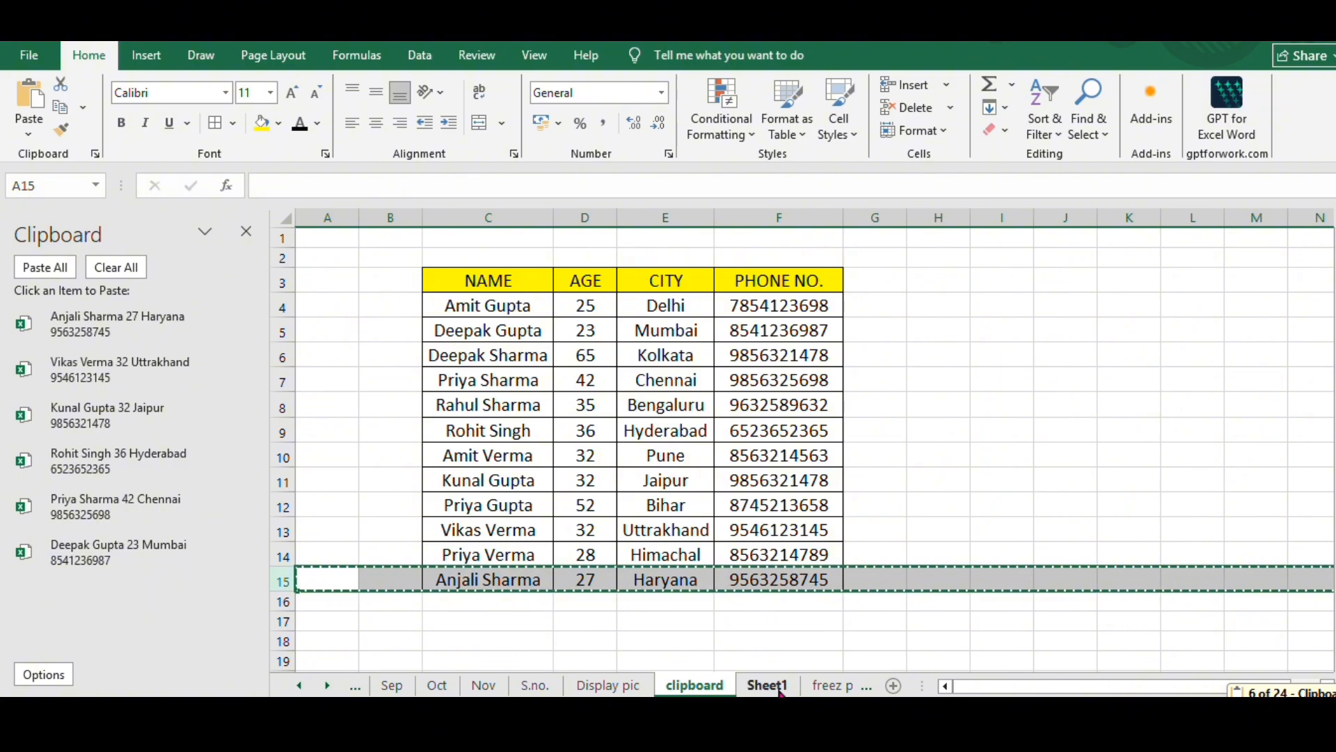
- Paste all collected Clipboard items into Sheet1 from cell A1 and autofit the column widths of the pasted range
click(767, 685)
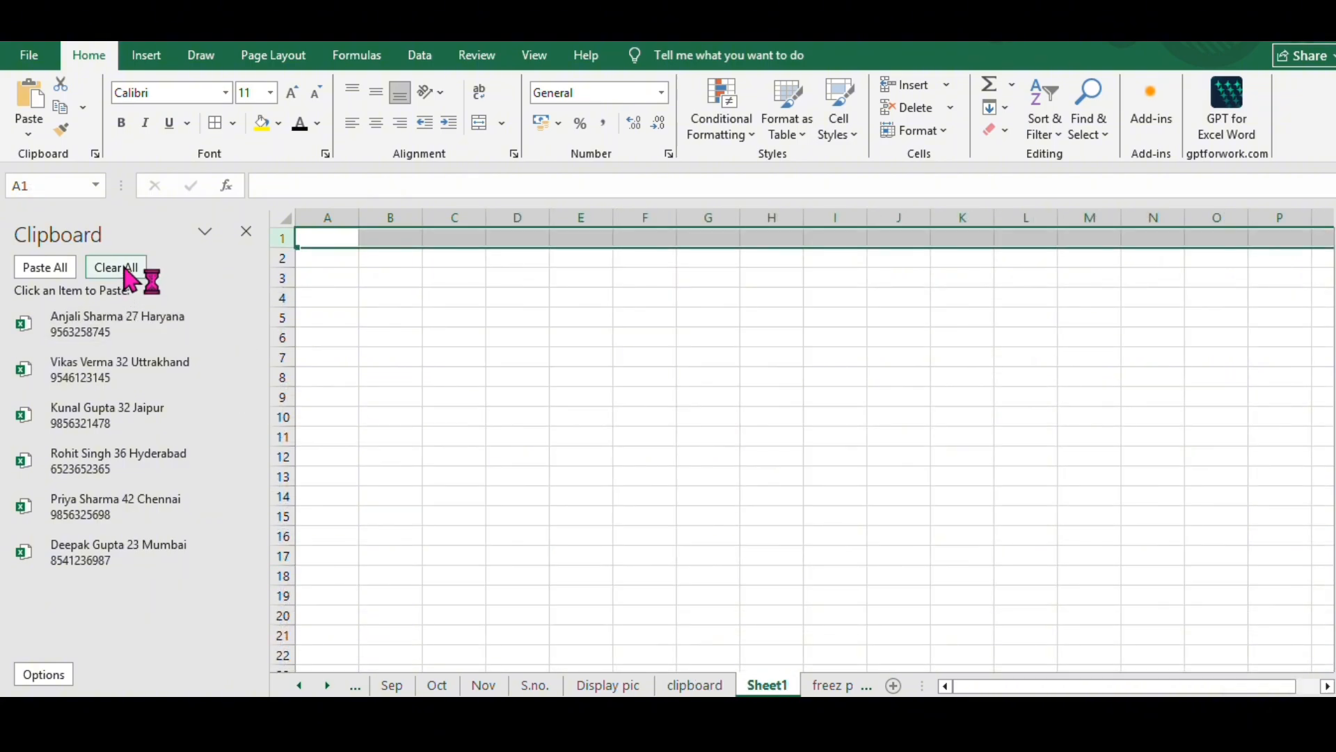
click(64, 273)
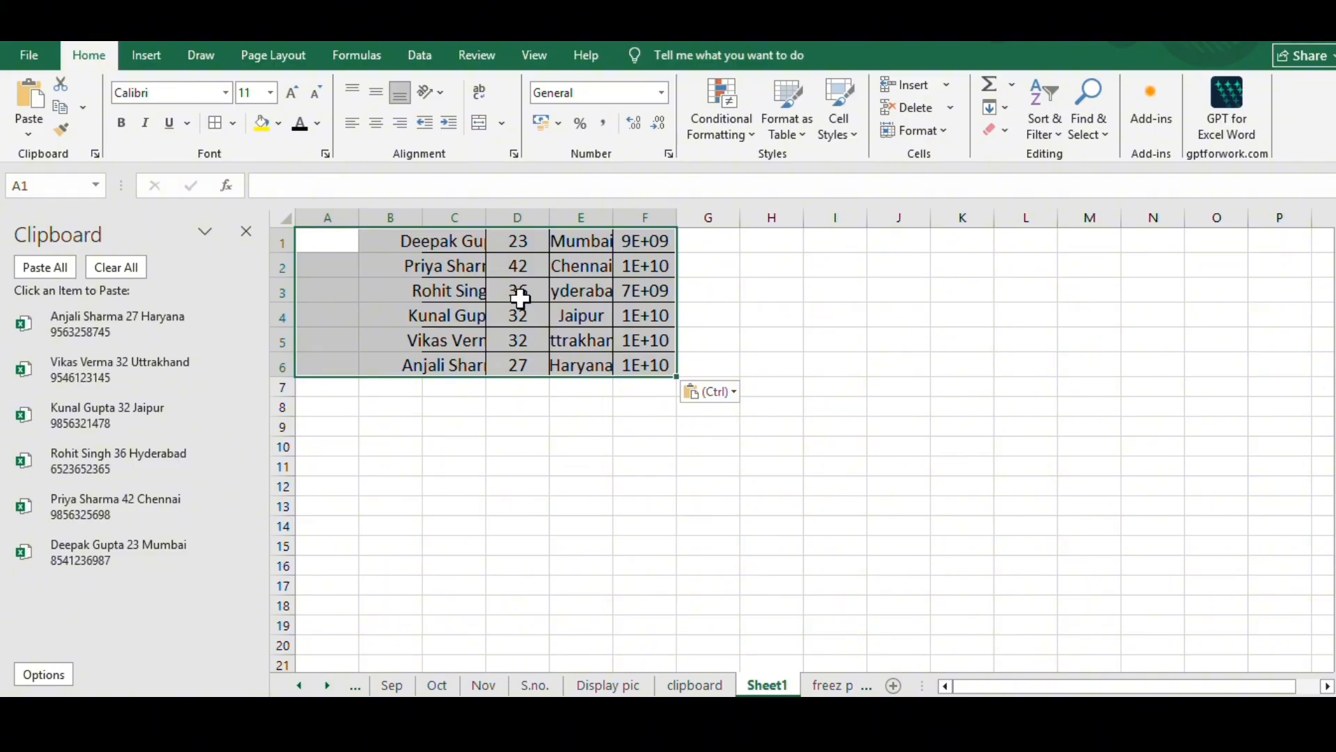
key(alt+h)
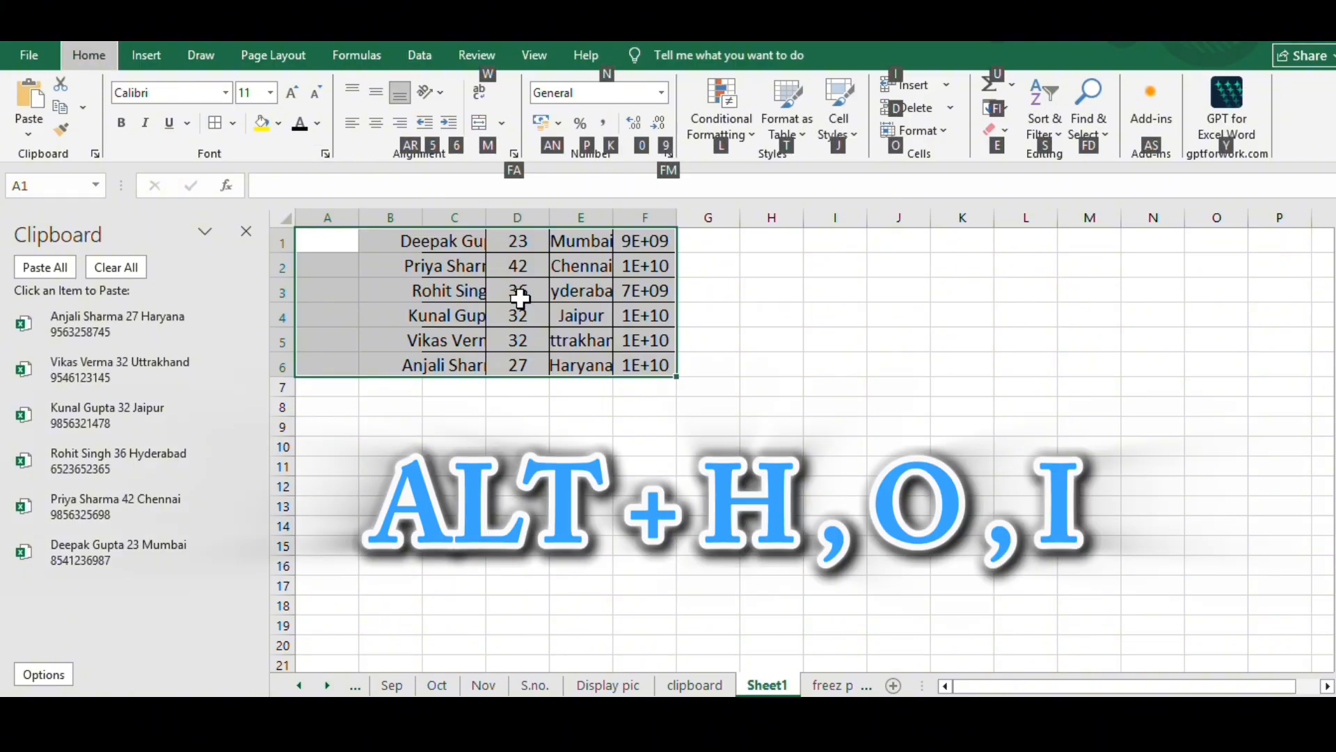
key(o)
key(i)
click(515, 295)
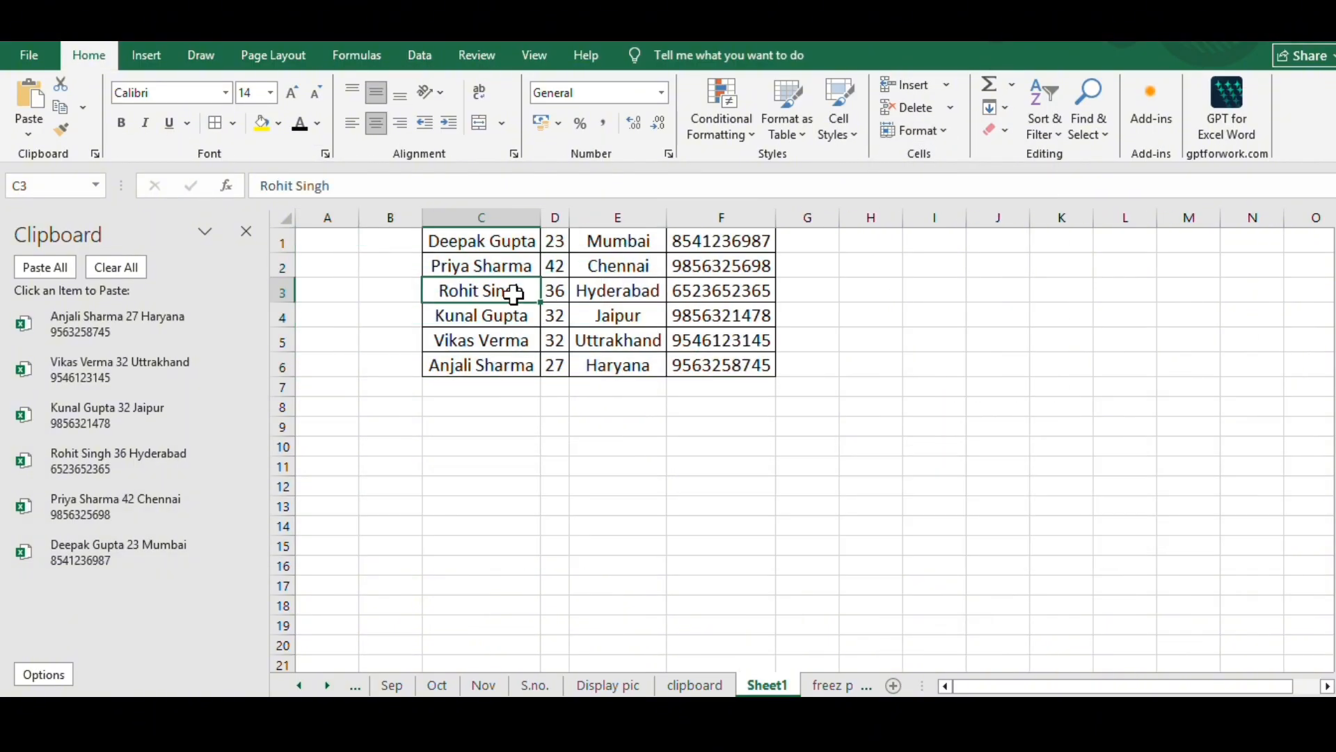
- Close the list of Clipboard items and select the pasted records in C1:F6
drag(491, 242, 761, 359)
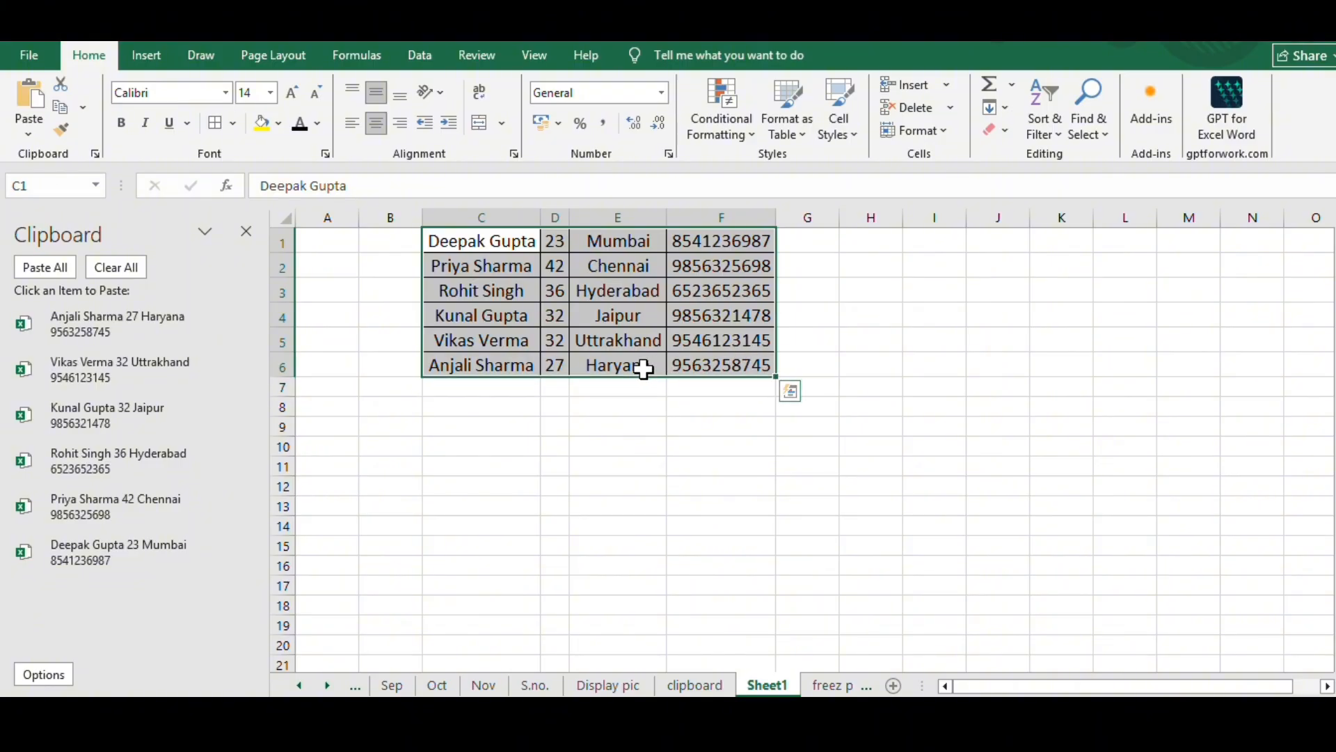
click(588, 398)
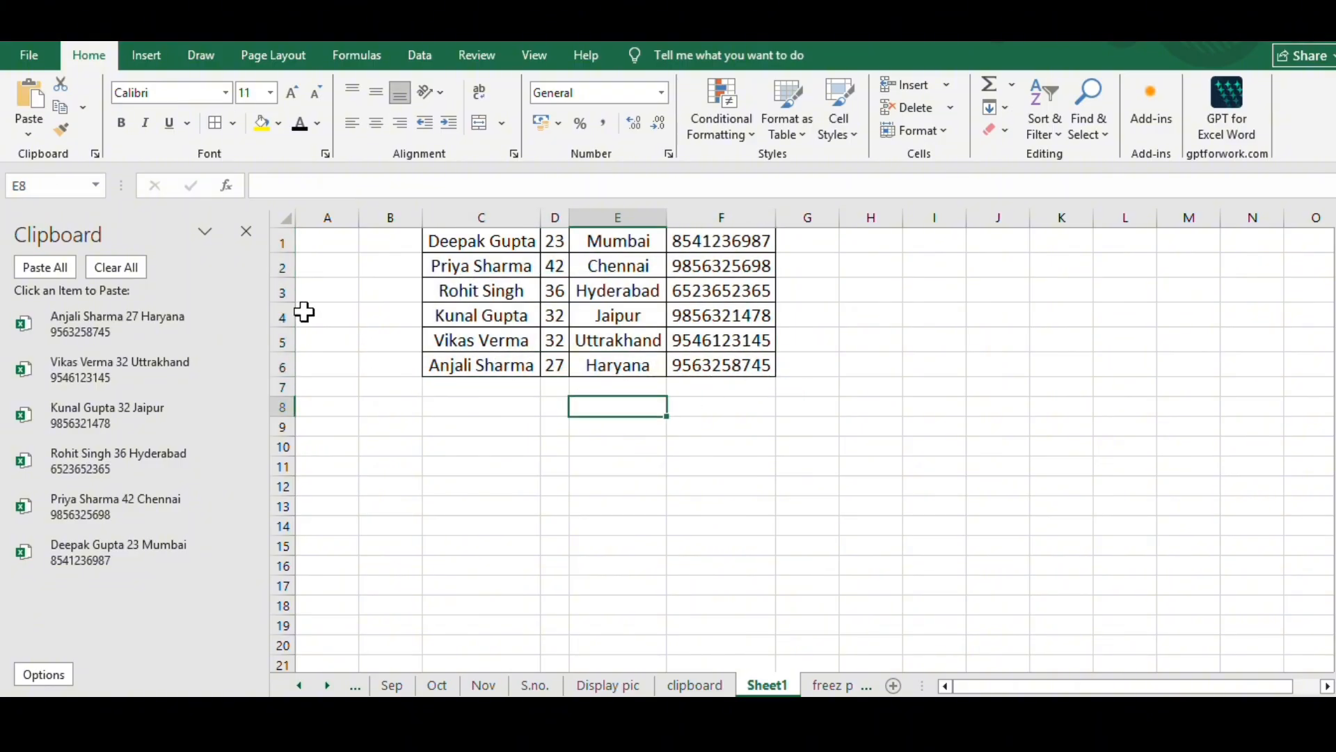
click(255, 245)
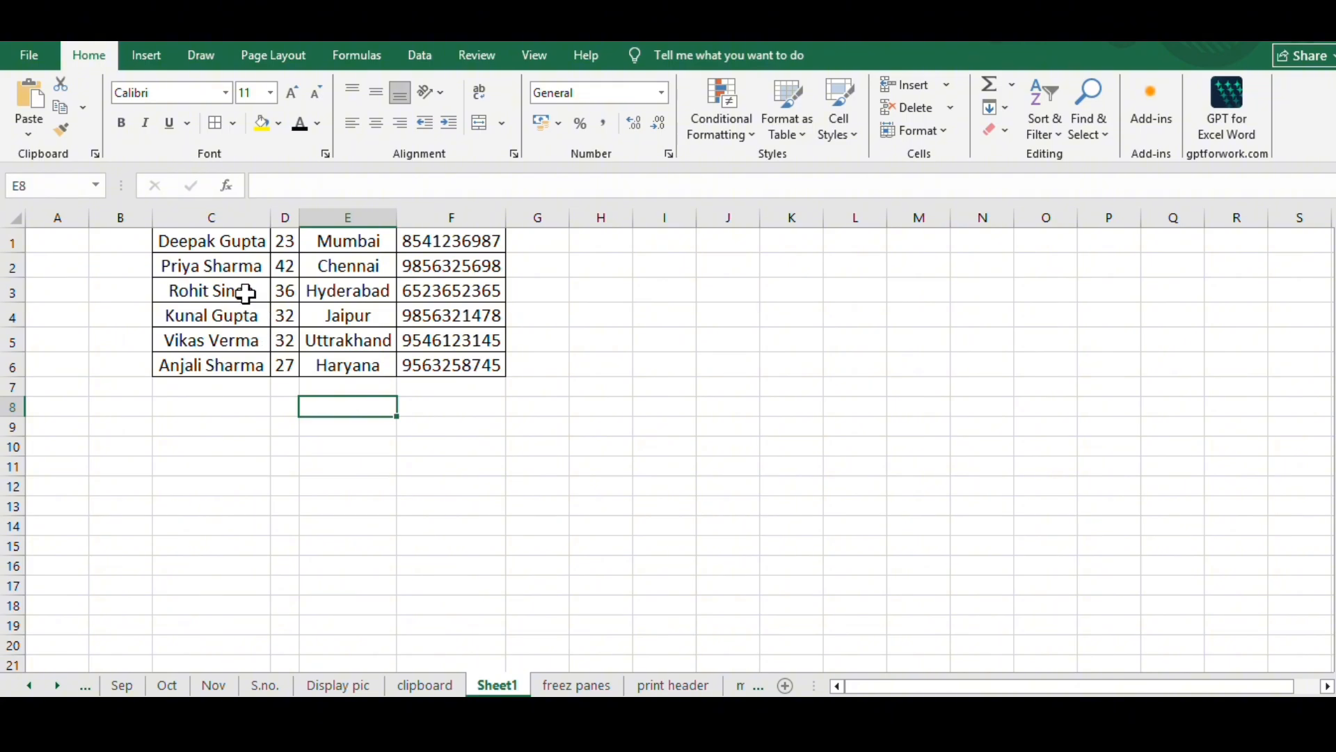
drag(190, 239, 476, 369)
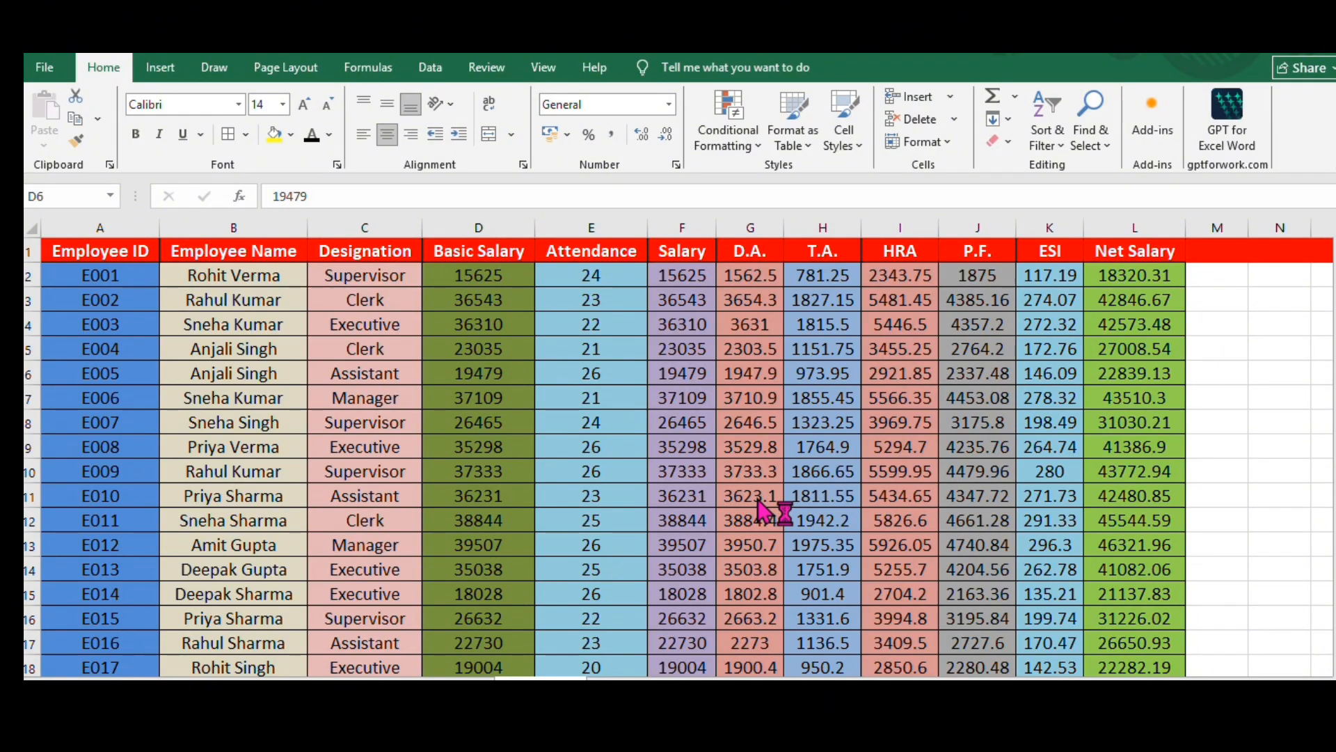
- Freeze the top row of the employee salary sheet, which holds the column headings
click(29, 249)
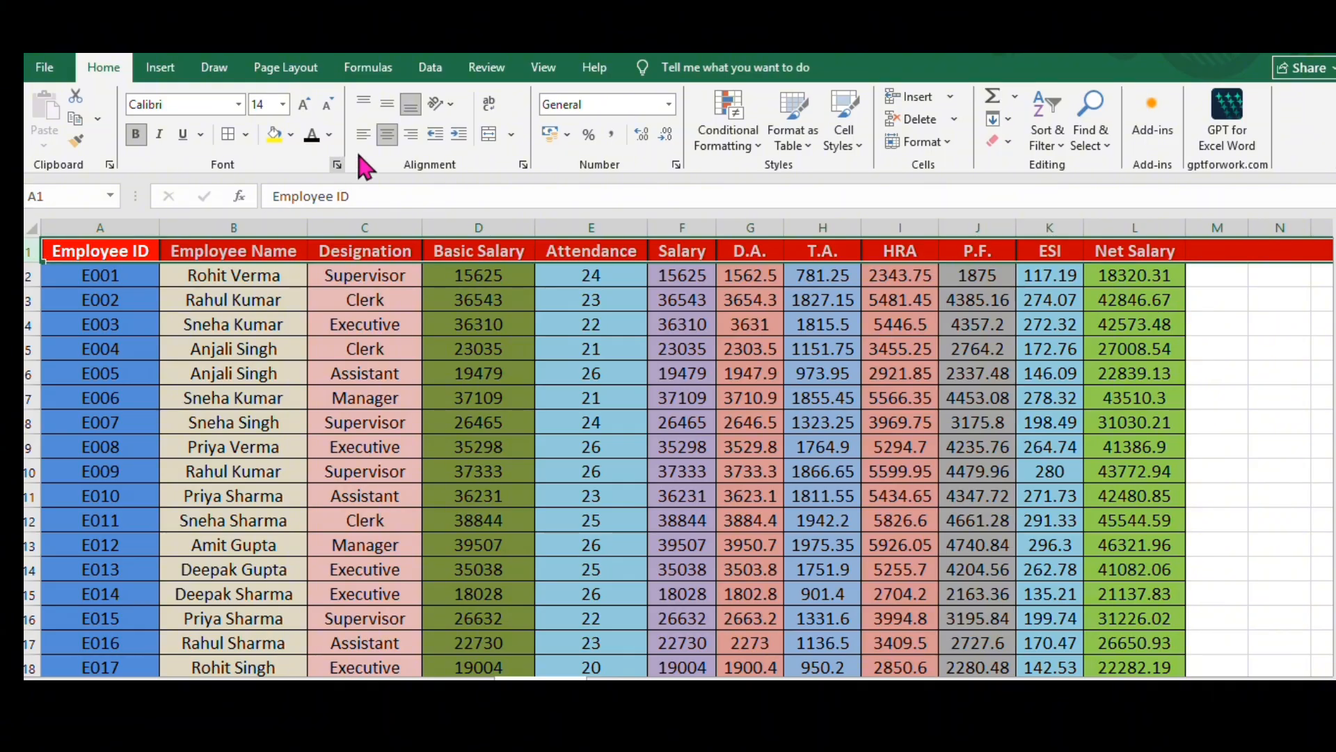
click(544, 68)
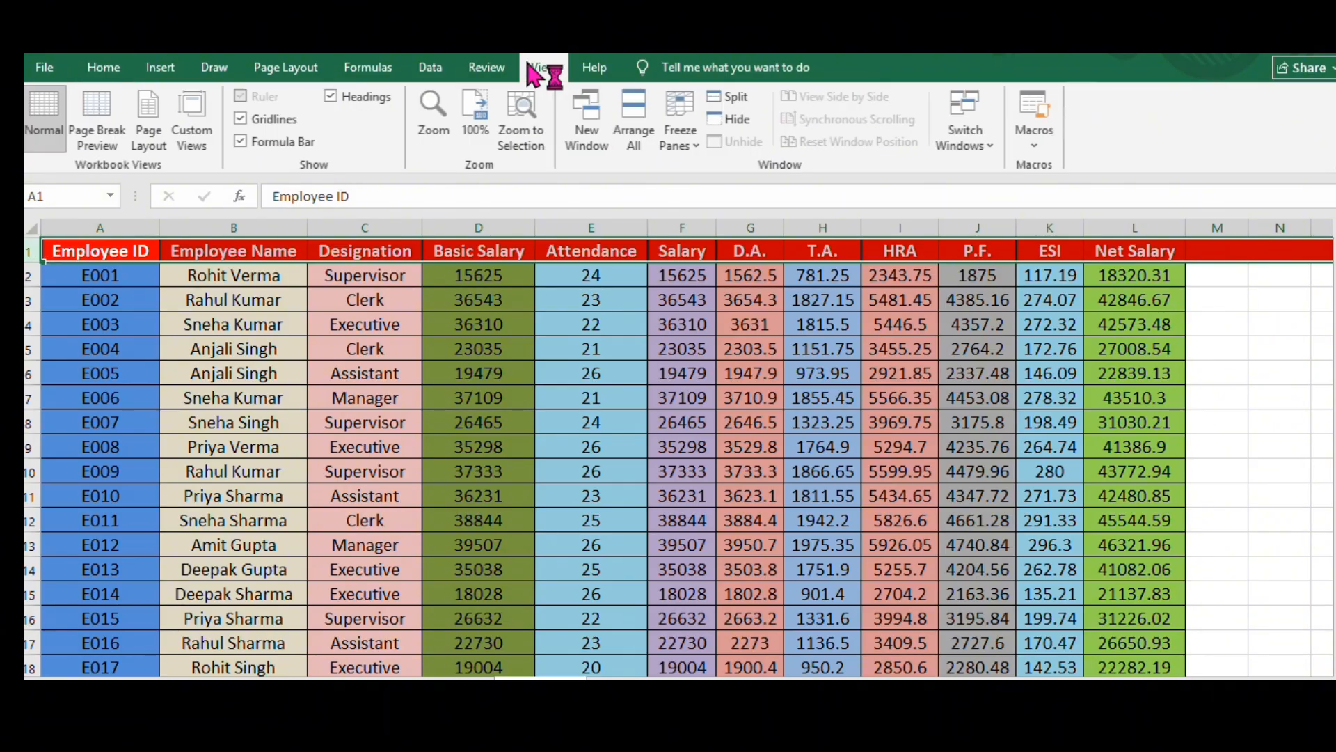
click(684, 118)
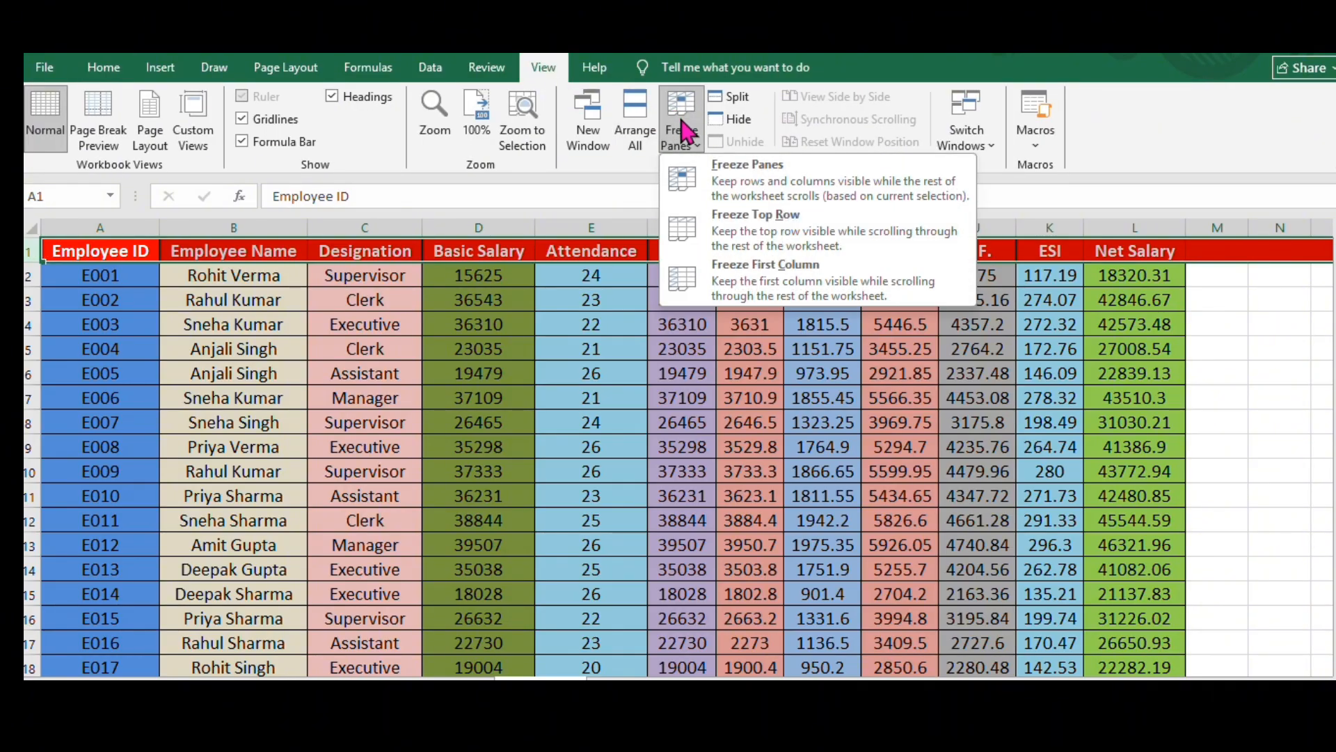
click(750, 240)
- Scroll down the salary list to the Total row and back up to check the frozen heading row
scroll(713, 393, down, 3)
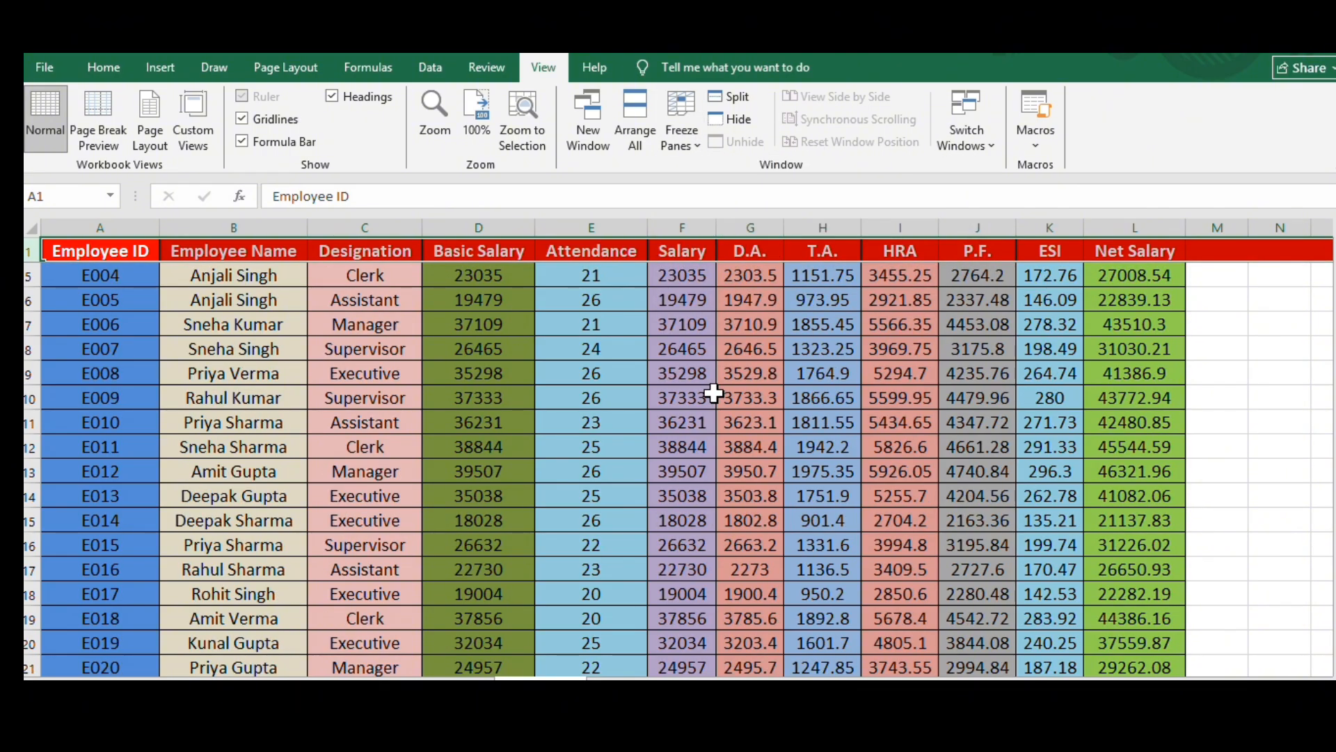
click(265, 285)
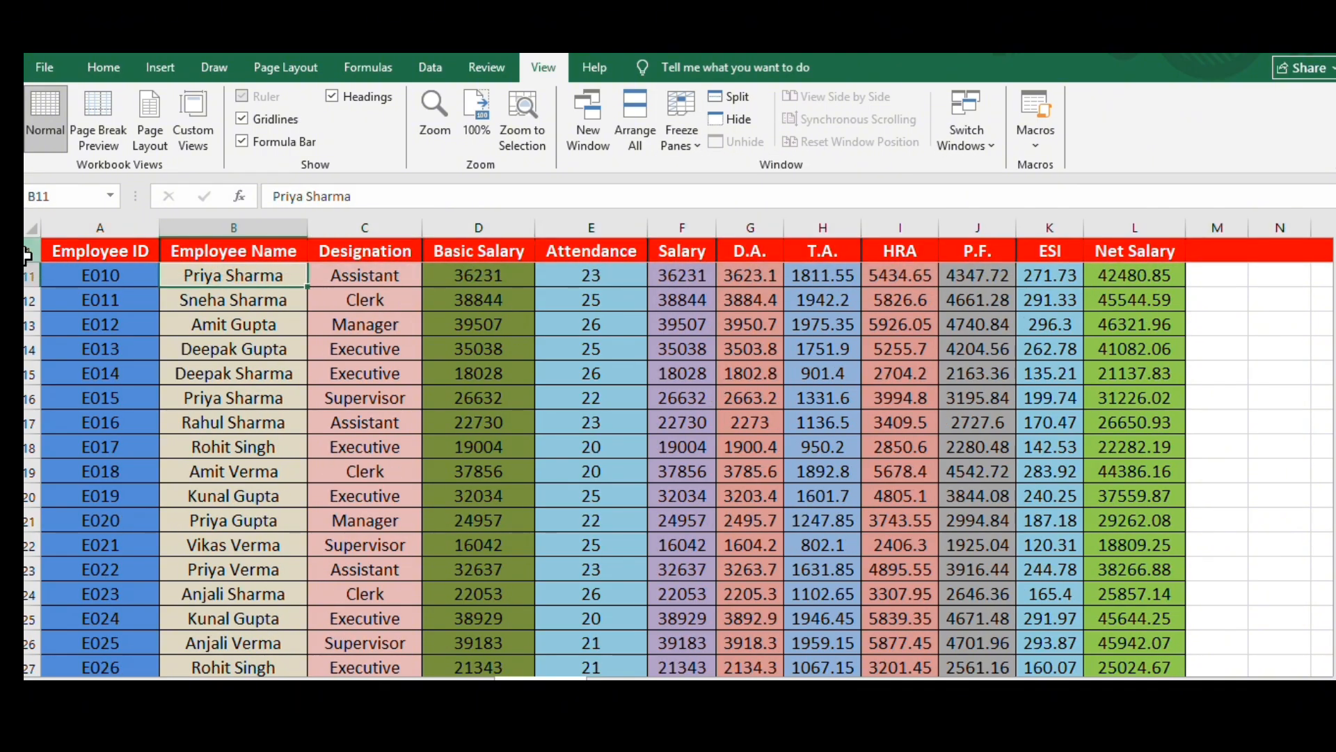
click(62, 257)
scroll(545, 362, down, 1)
scroll(545, 362, down, 12)
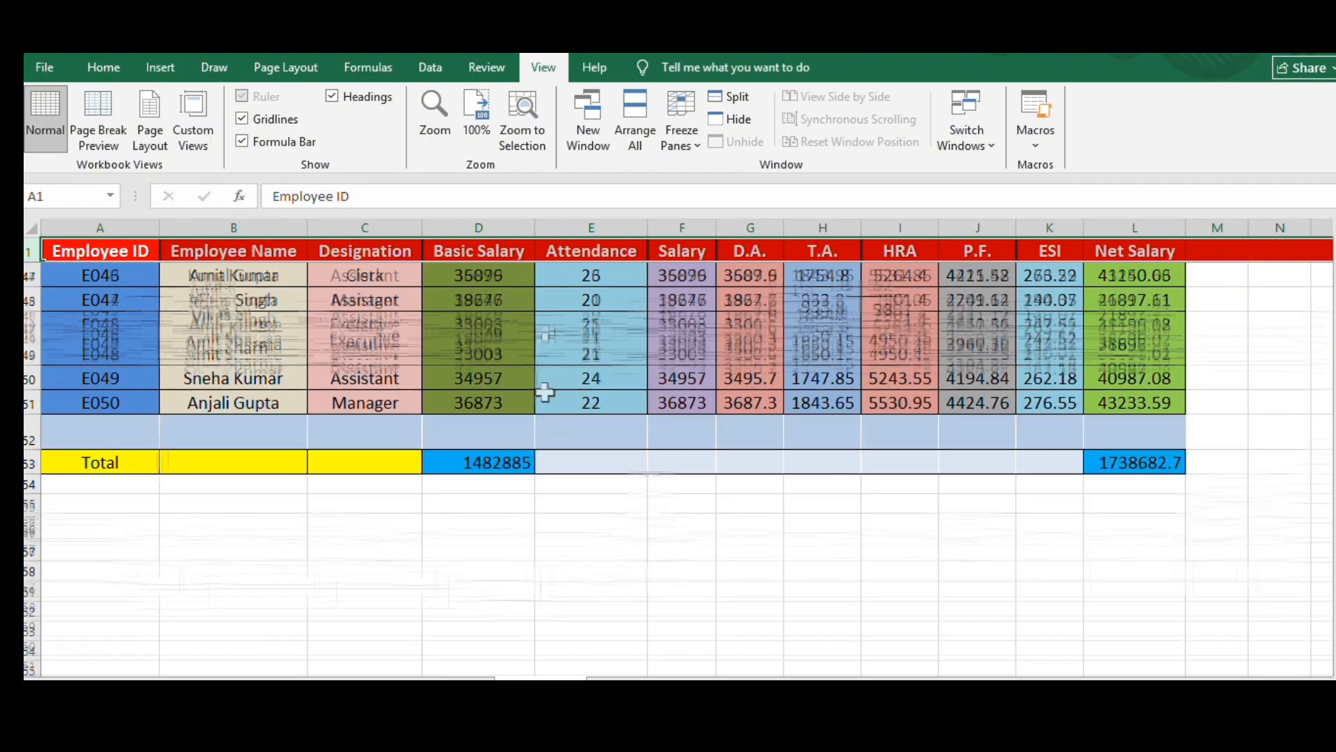
scroll(540, 362, up, 6)
scroll(540, 362, up, 10)
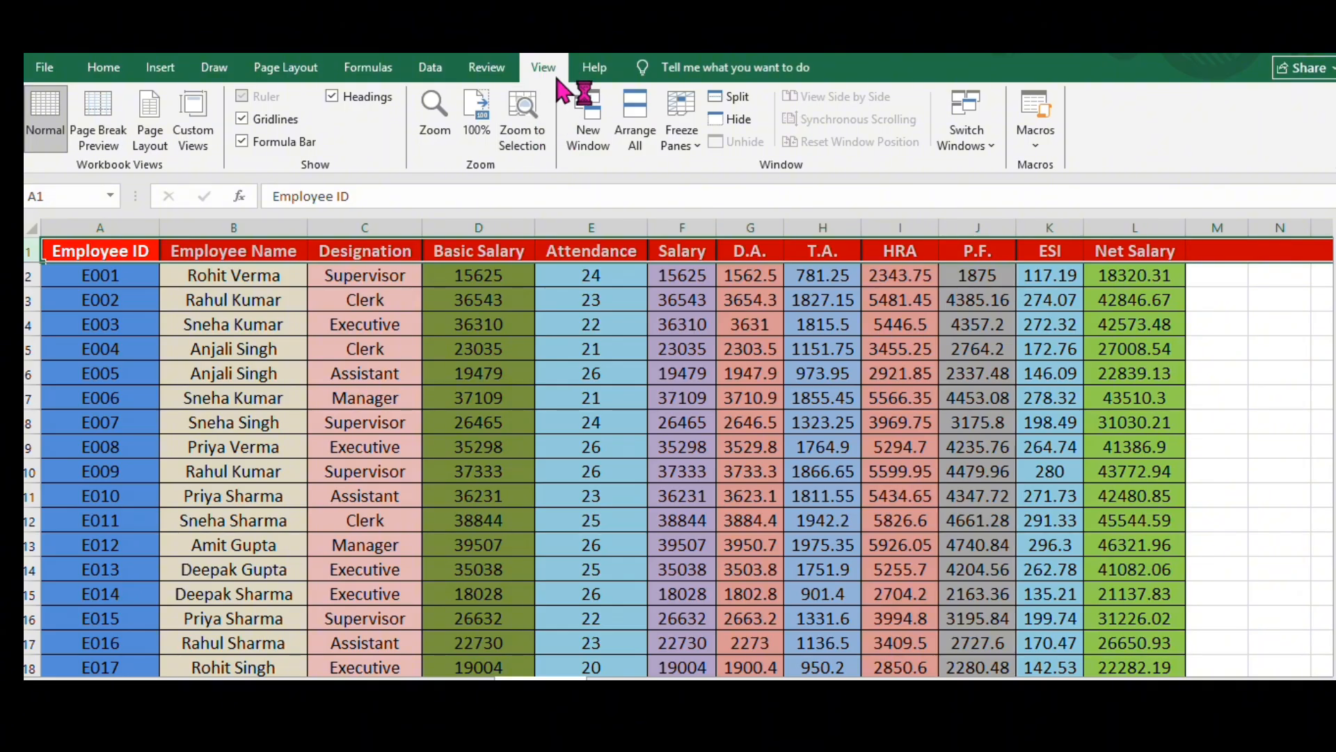
- Unfreeze the panes of the employee salary sheet
click(705, 127)
click(710, 167)
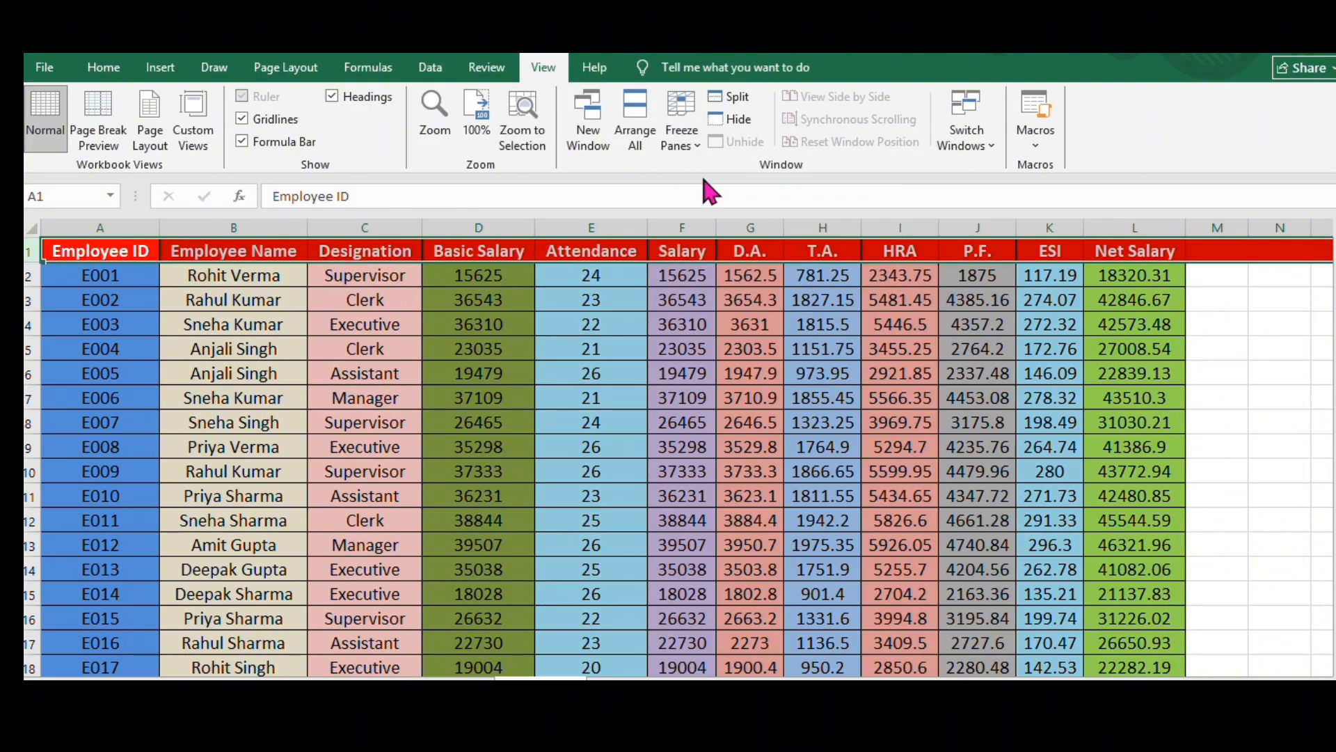
click(543, 474)
- Convert the salary data in A1:L53, from the heading row through the Total row, into a table with headers
drag(93, 252, 1130, 626)
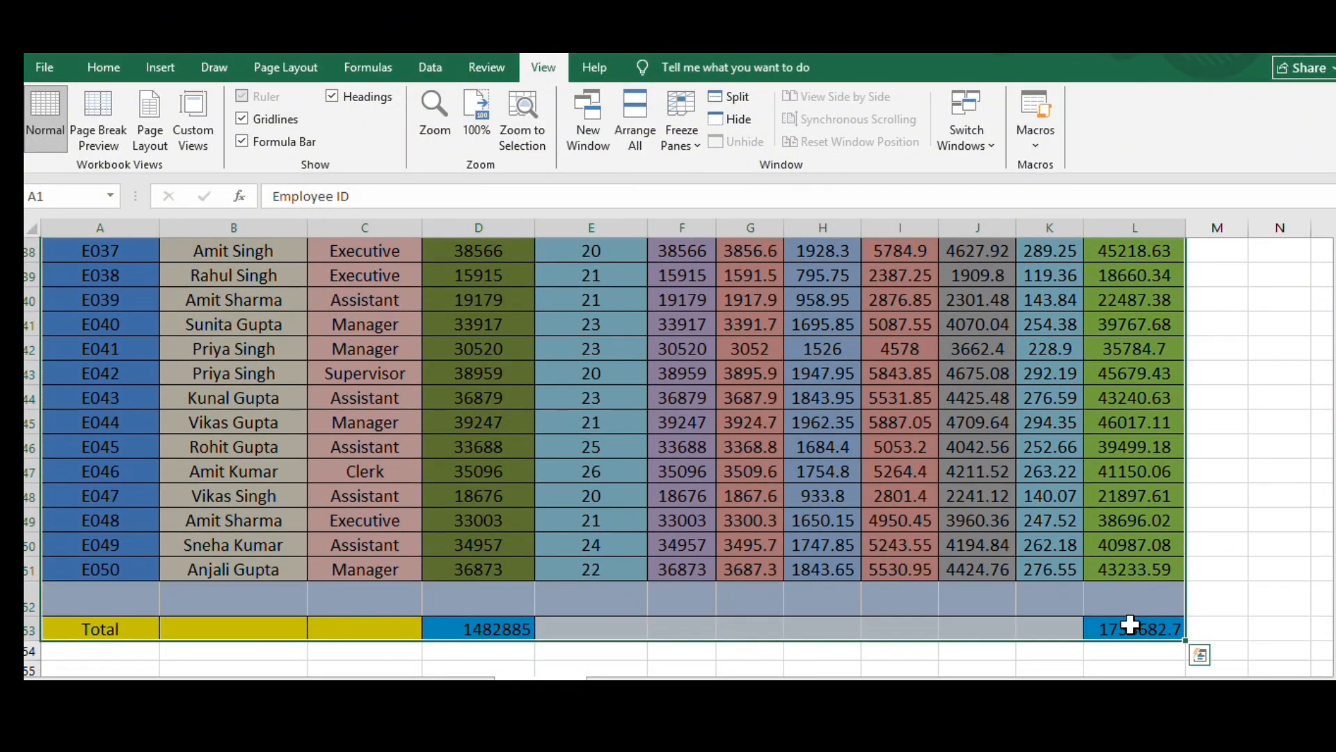
key(ctrl+t)
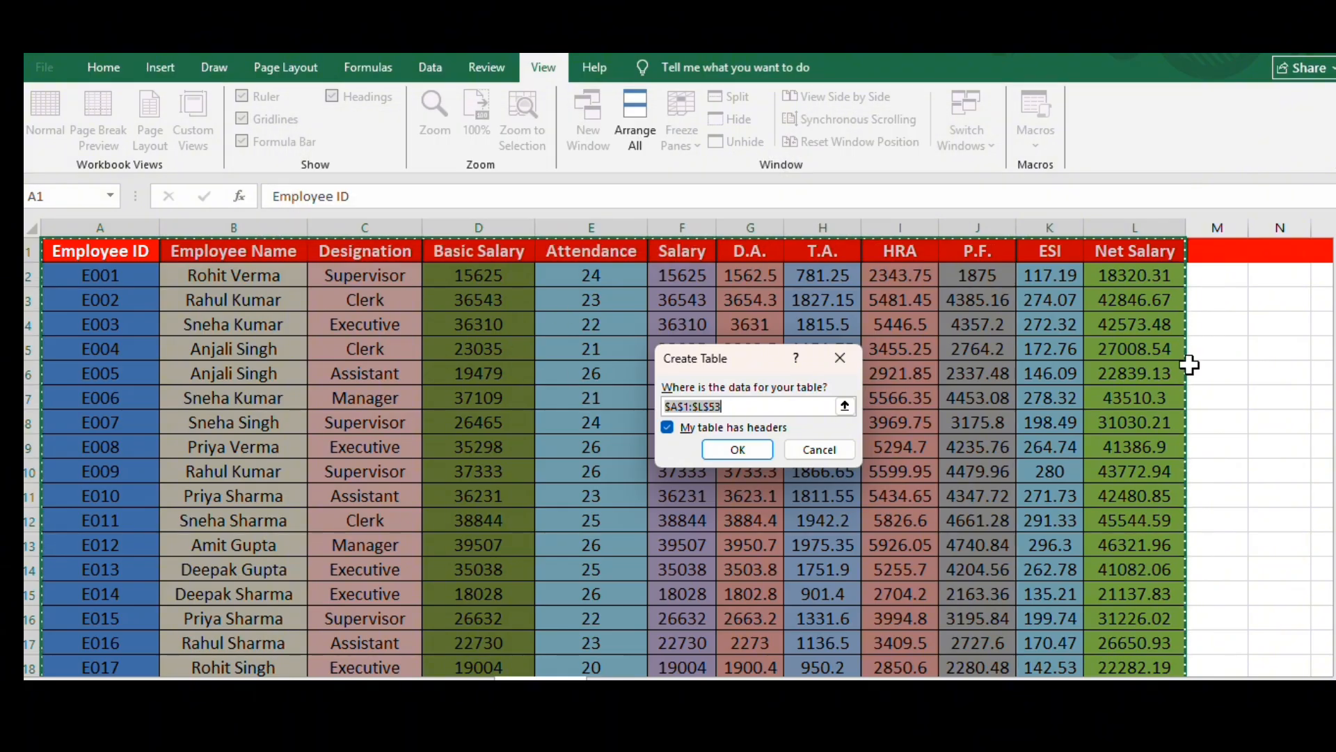
click(738, 451)
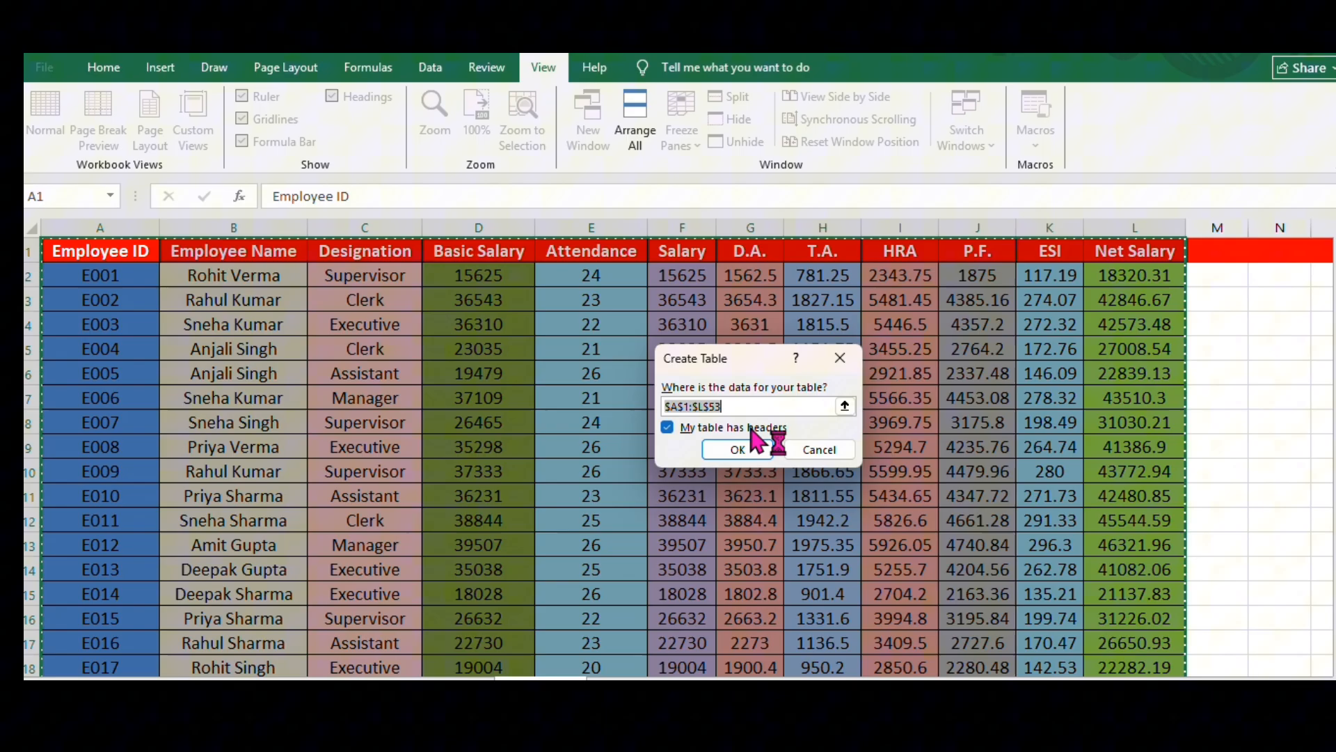
click(732, 447)
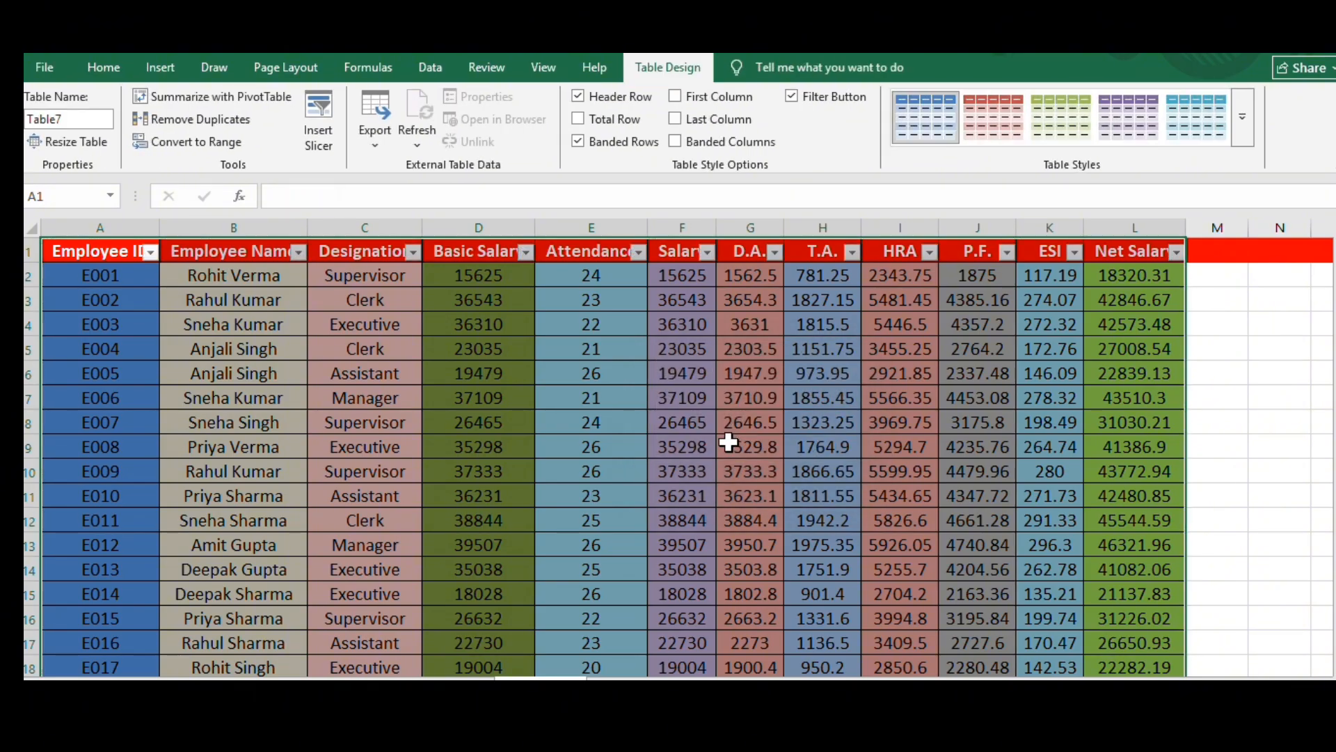
- Scroll through the new table to examine its column headings, trying a selection of the Employee Name column
scroll(412, 326, down, 1)
scroll(417, 326, up, 1)
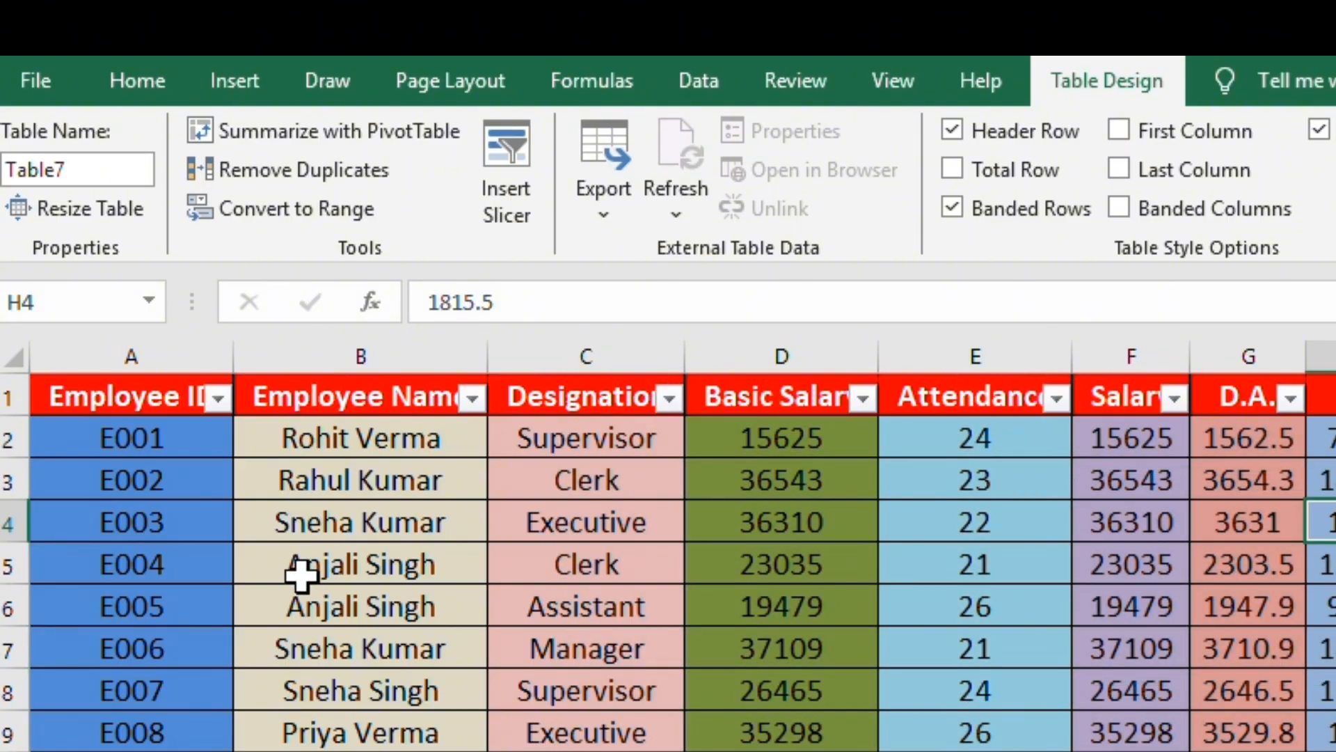
scroll(300, 576, down, 1)
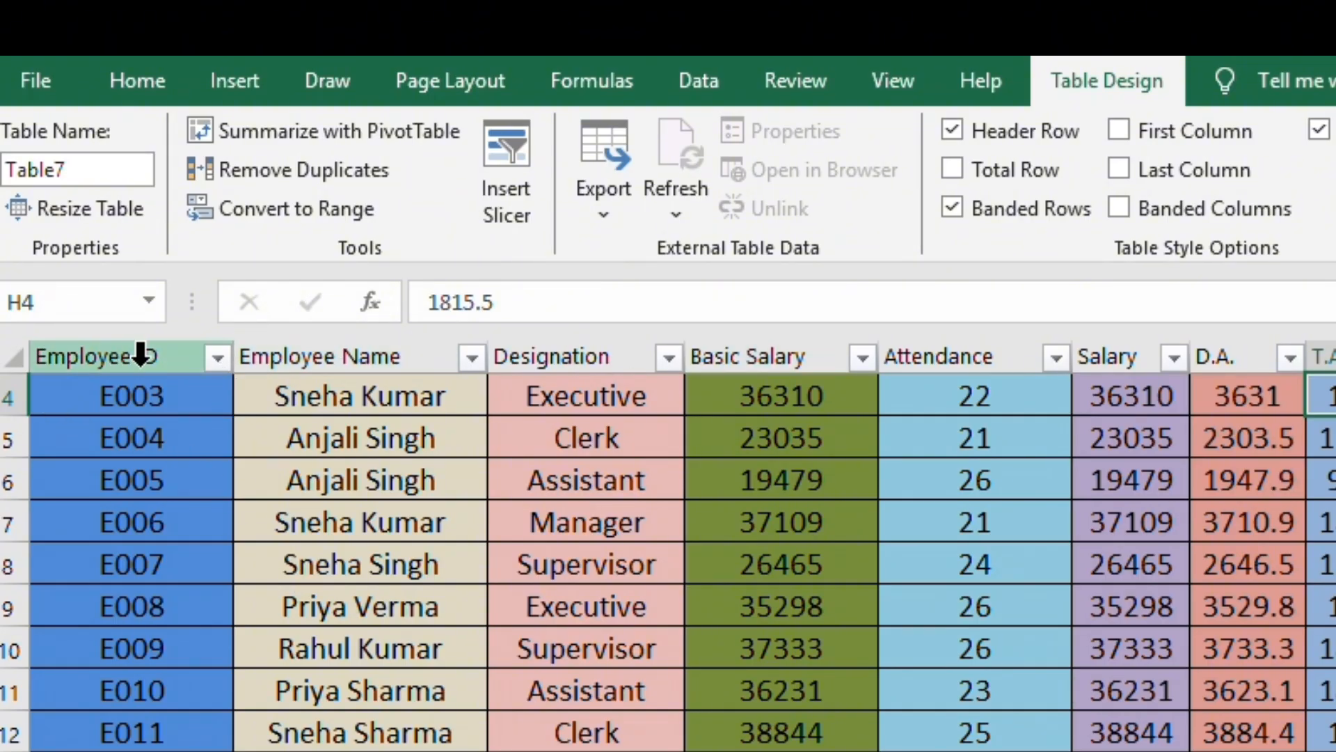
click(382, 357)
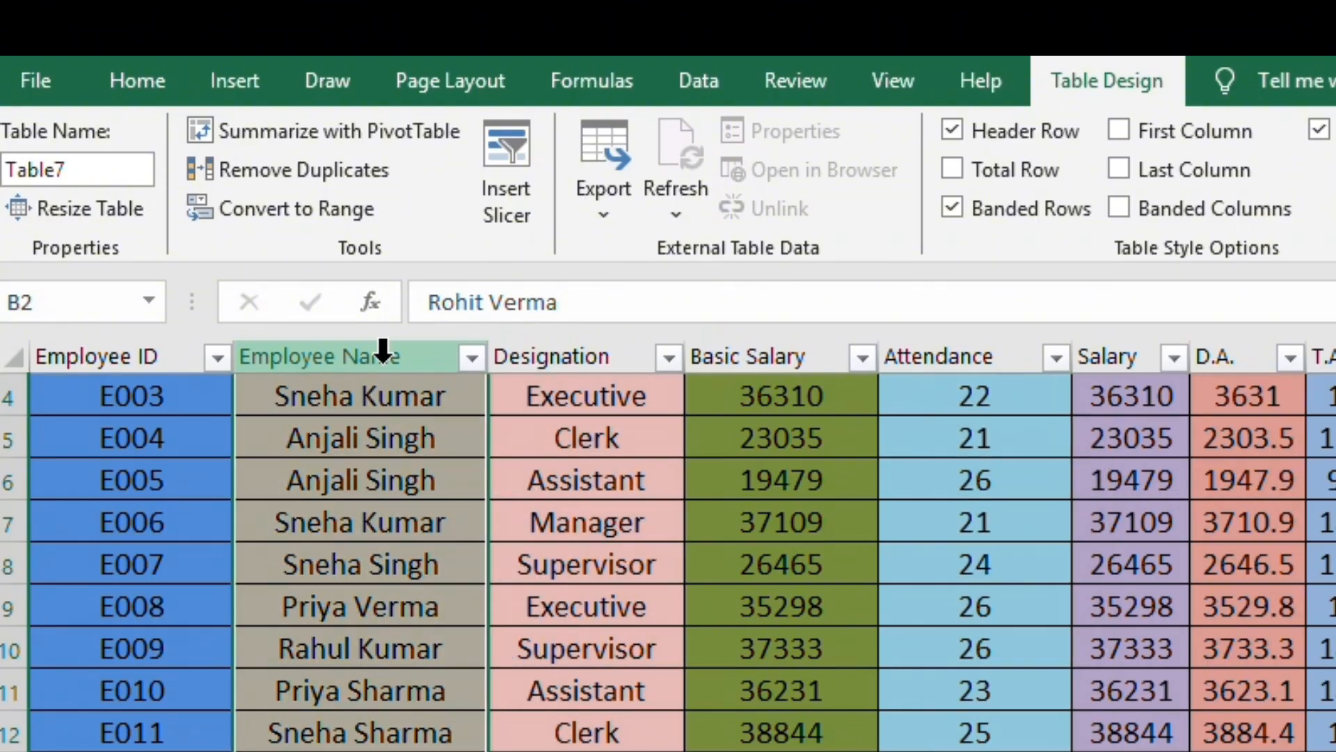
click(751, 571)
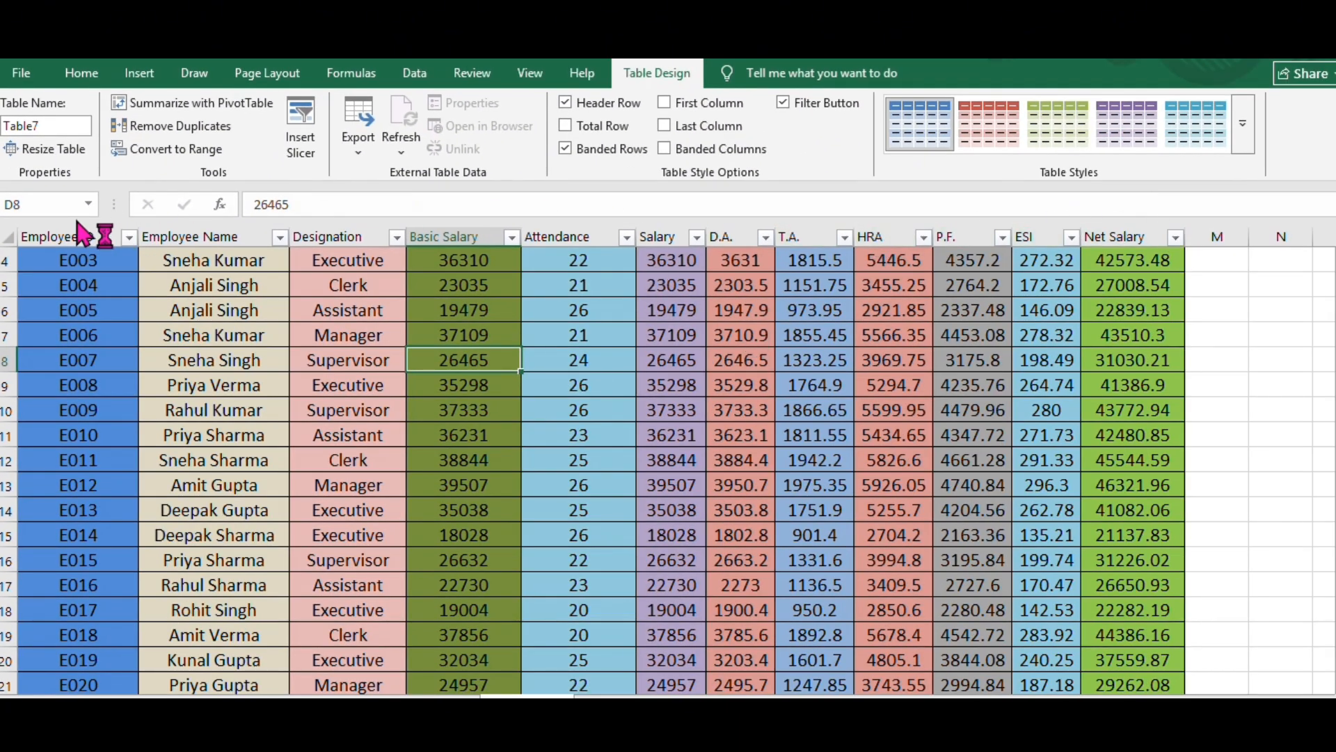
- Scroll the salary table up and down to check how its column headings behave
scroll(590, 428, up, 1)
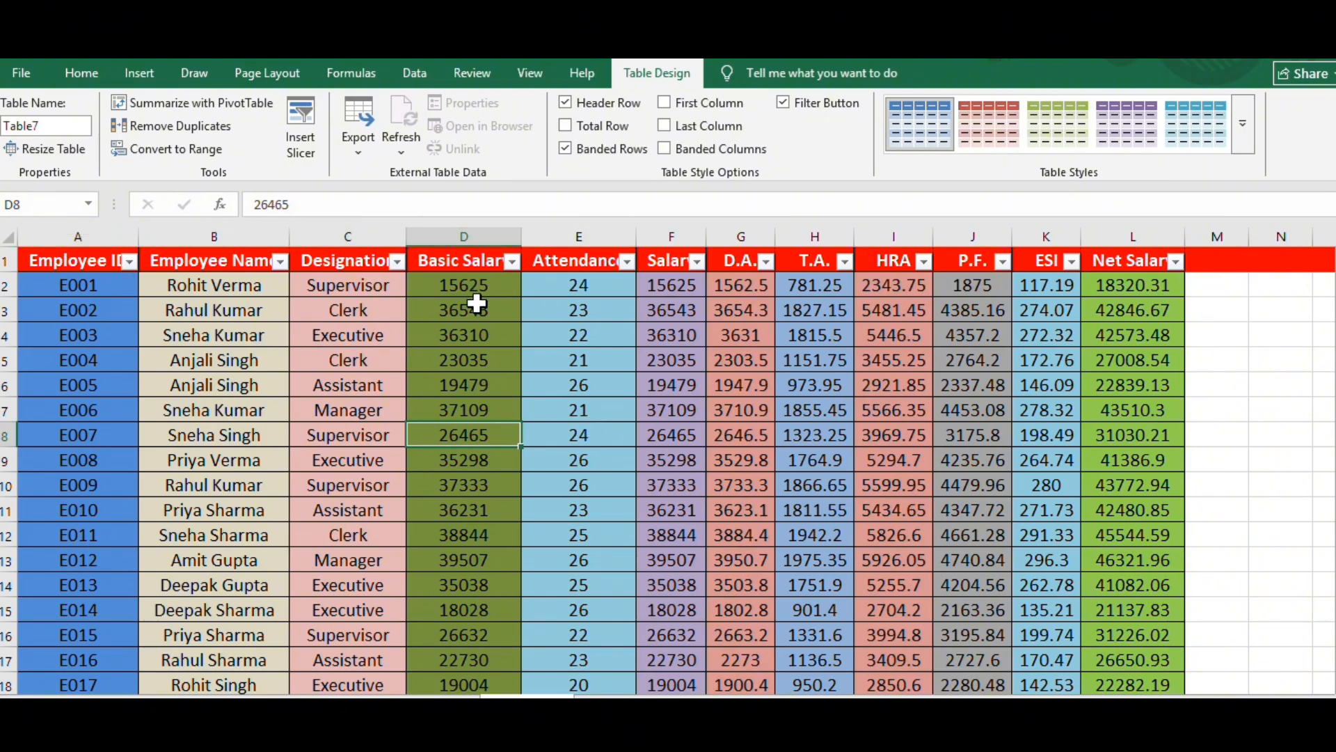
scroll(515, 387, down, 1)
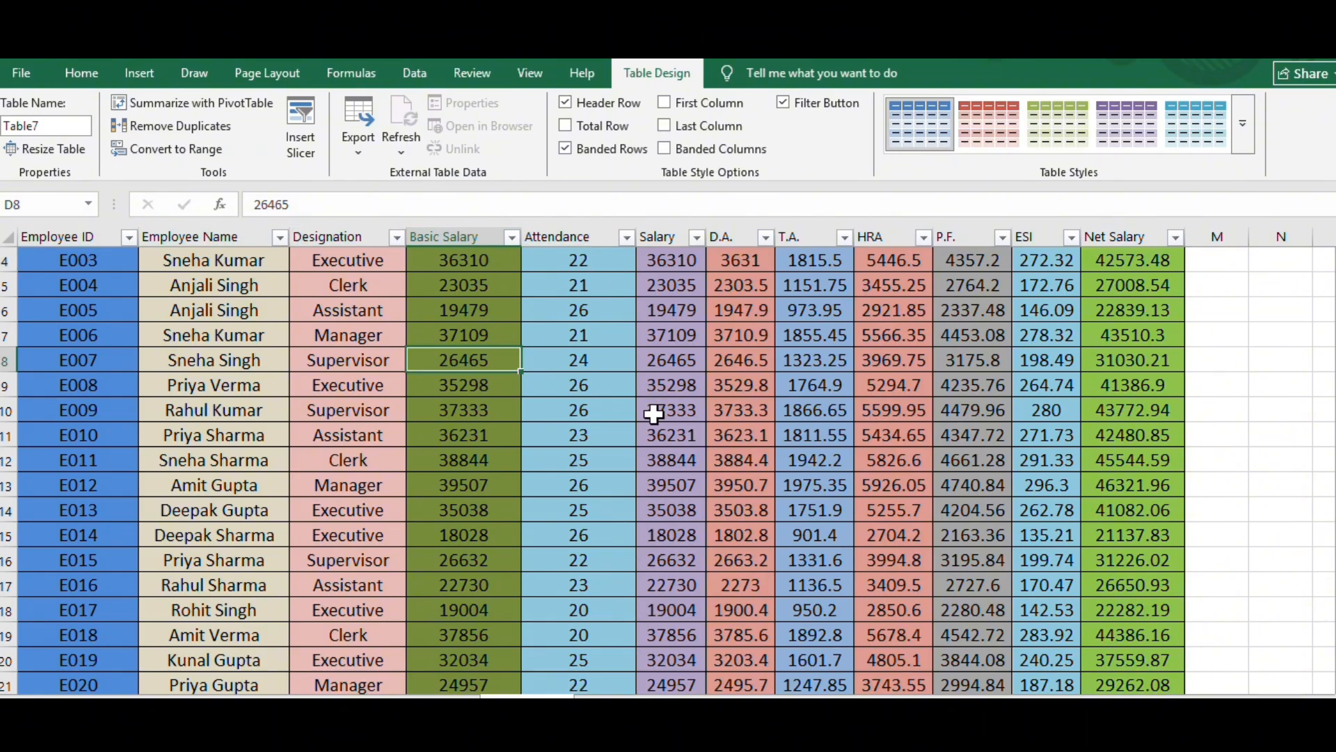
scroll(651, 535, up, 1)
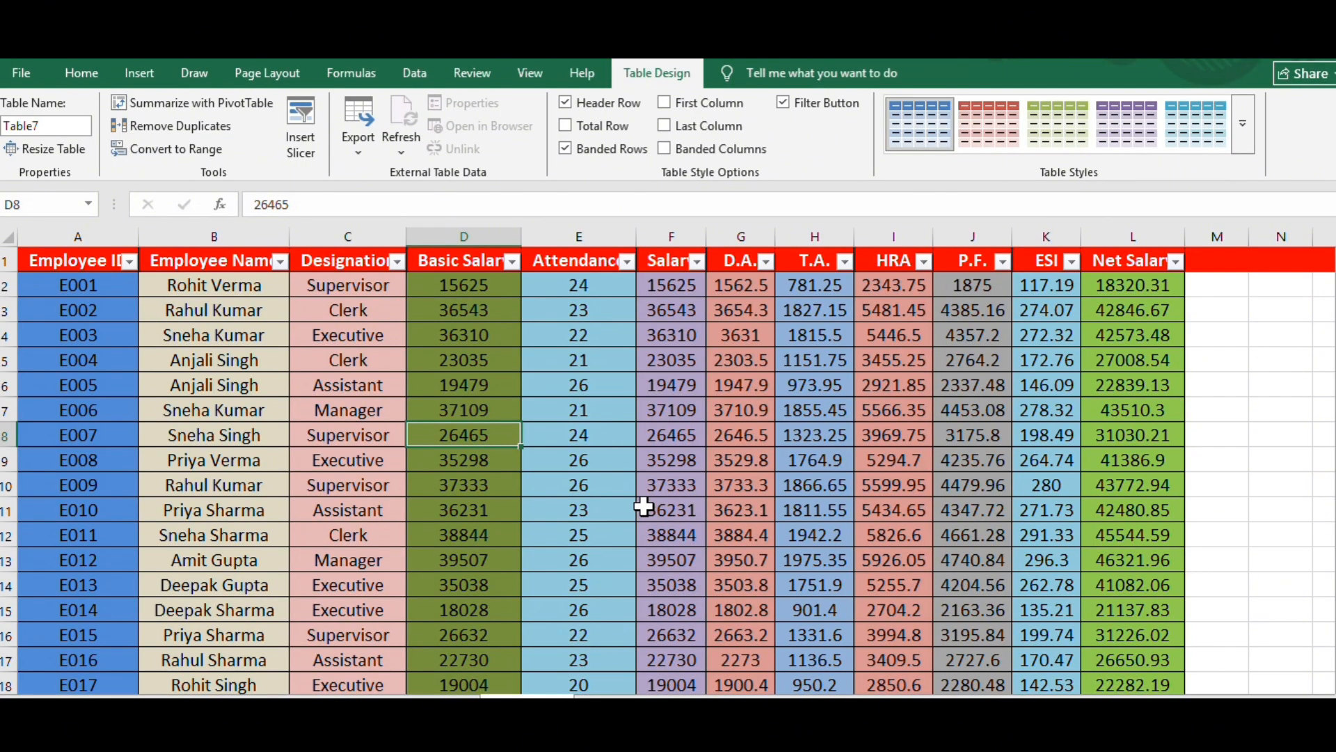
click(735, 434)
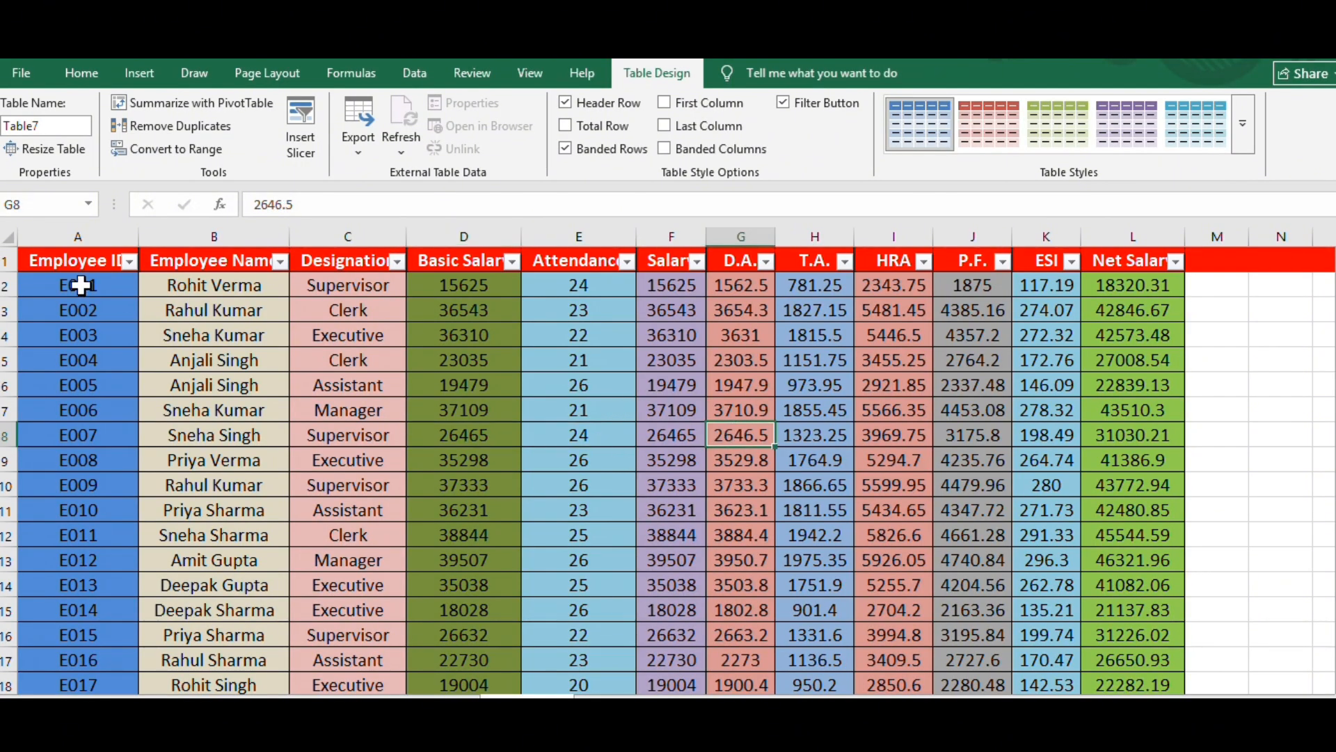
- Convert the whole employee salary table, from the heading row through the Total row, back to a normal range
drag(33, 256, 837, 639)
right_click(728, 409)
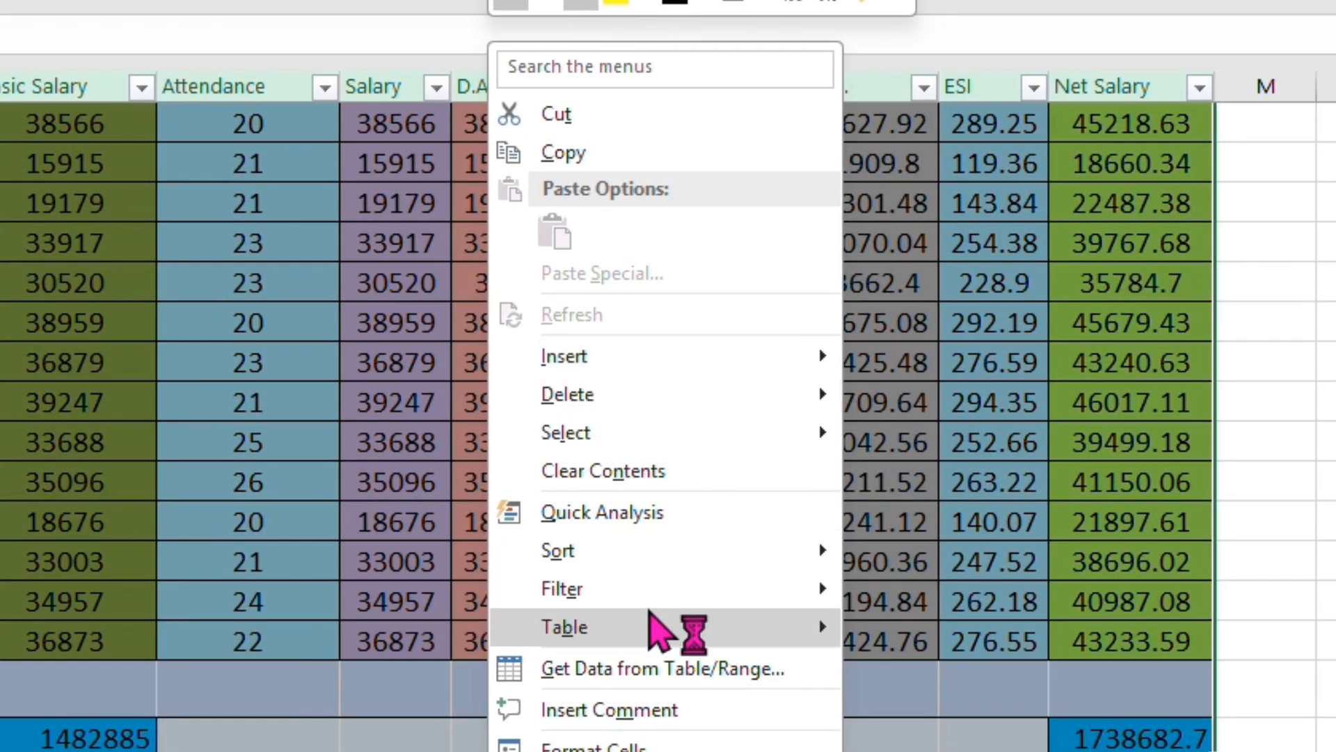
mouse_move(835, 577)
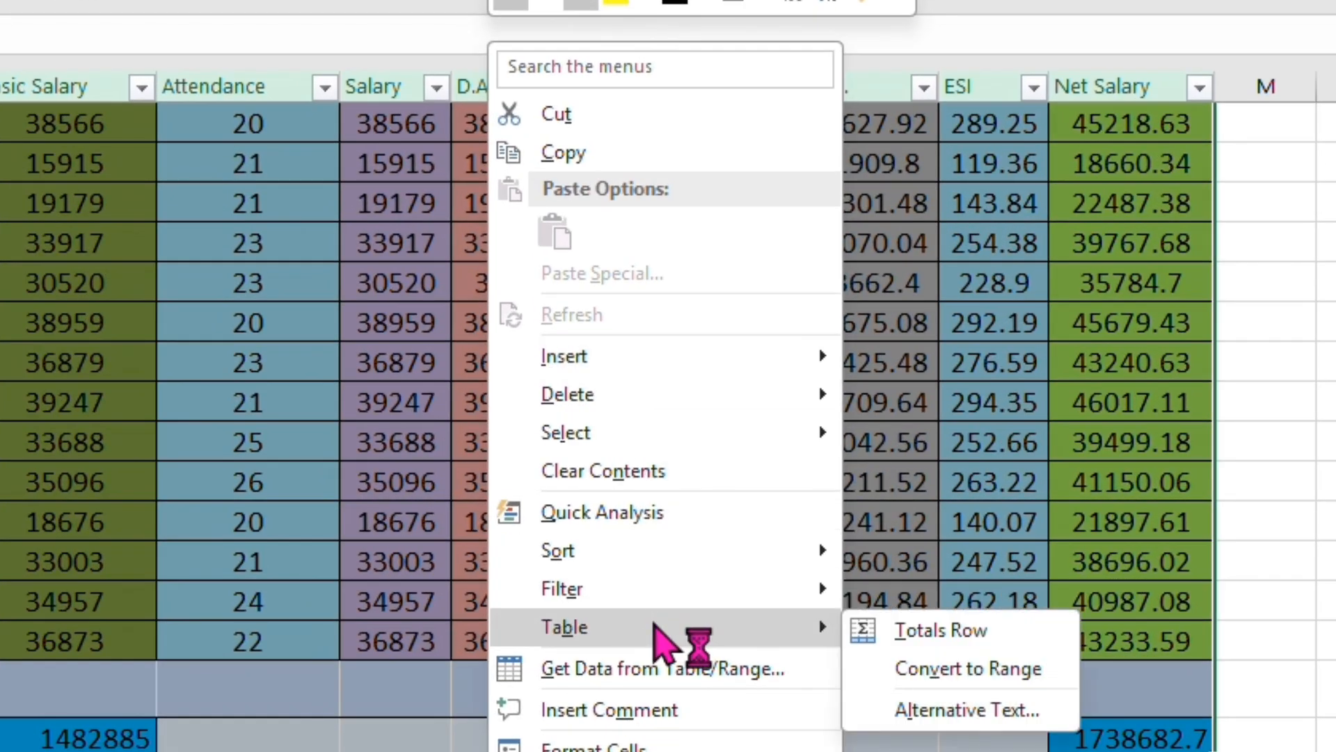
click(912, 670)
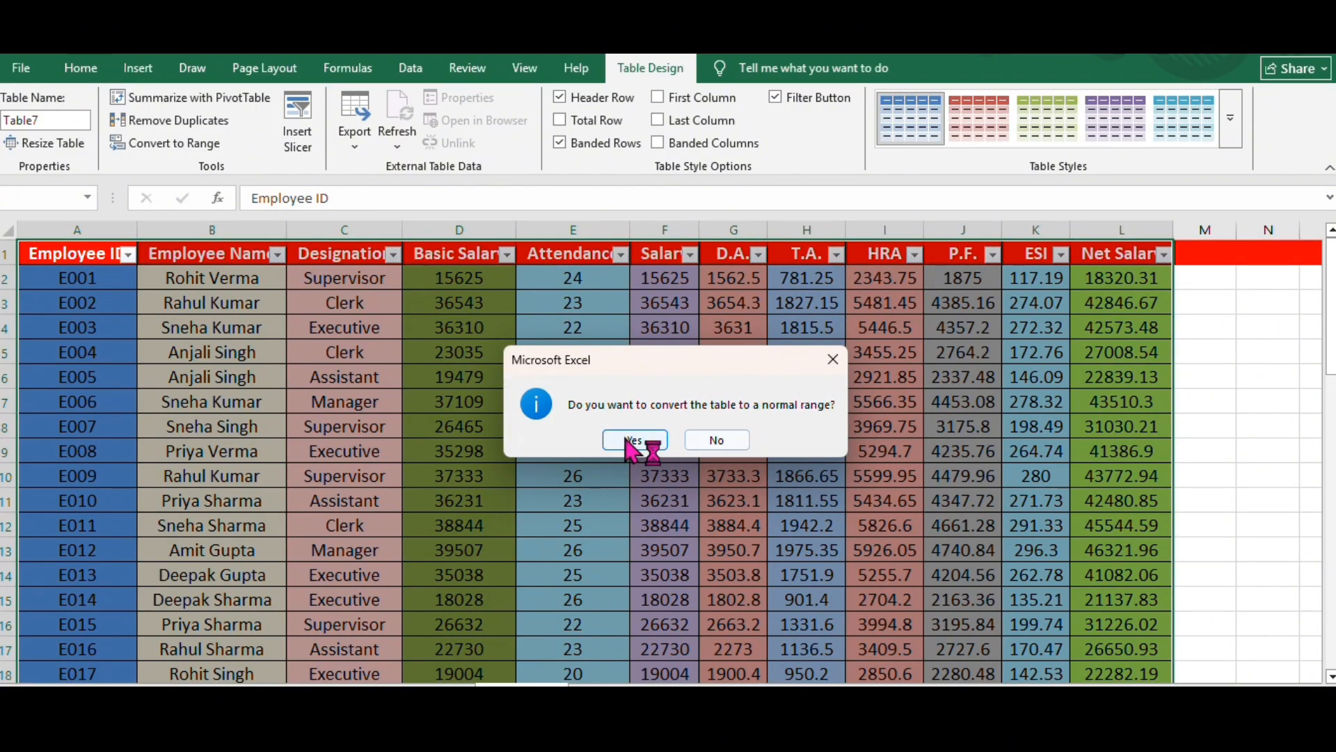
click(630, 440)
click(626, 437)
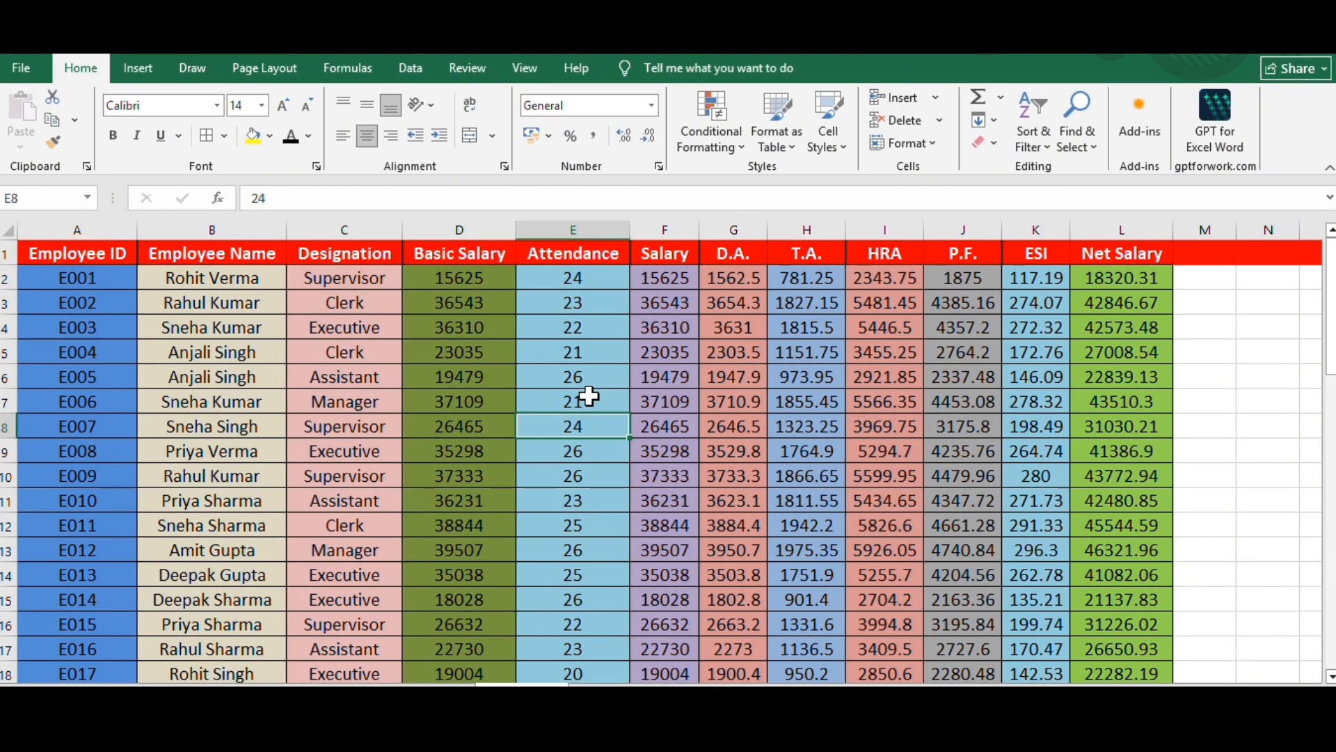
- Scroll the converted salary range down and back up to check its heading row
scroll(590, 396, down, 4)
scroll(589, 396, up, 4)
click(7, 254)
click(392, 450)
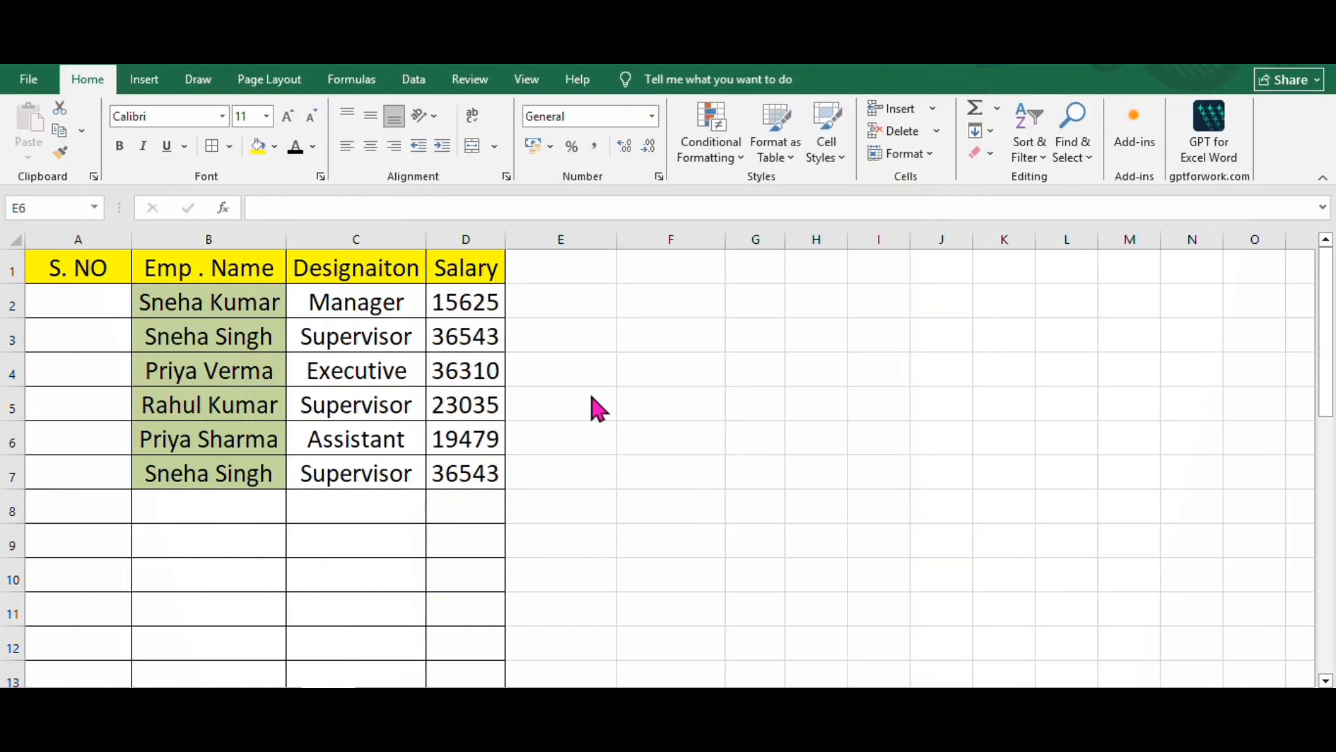
click(101, 304)
click(92, 334)
click(92, 370)
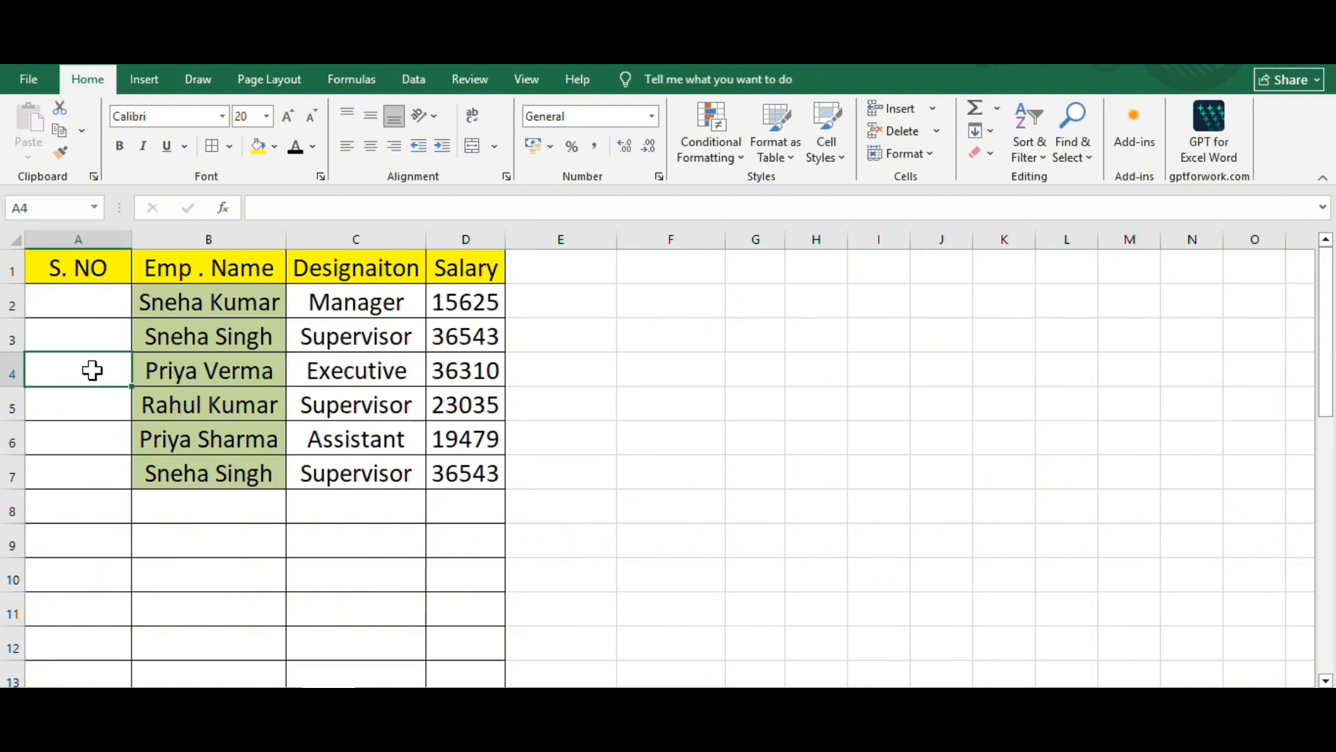
key(Down)
key(Down)
- Enter 1 in A2 and 2 in A3 of the S. NO column and fill the serial numbers down to A7
click(101, 301)
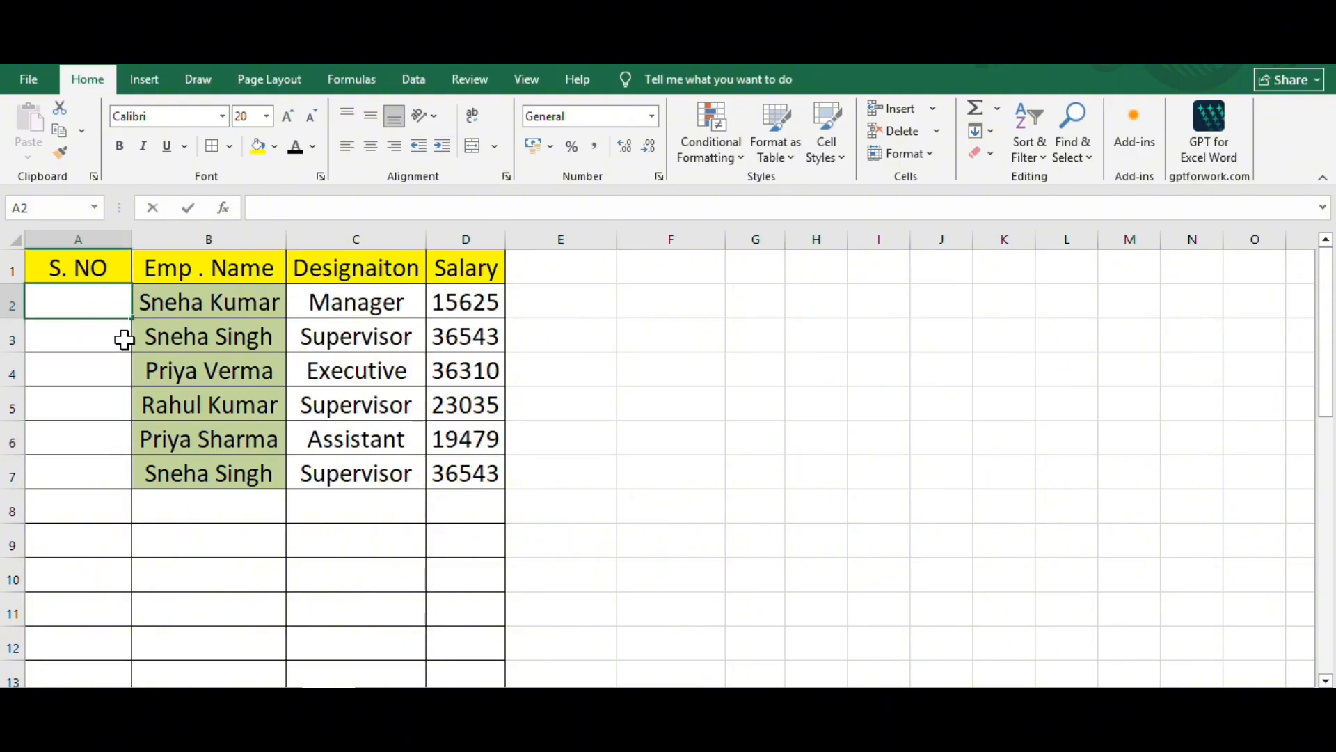
text(1)
click(124, 340)
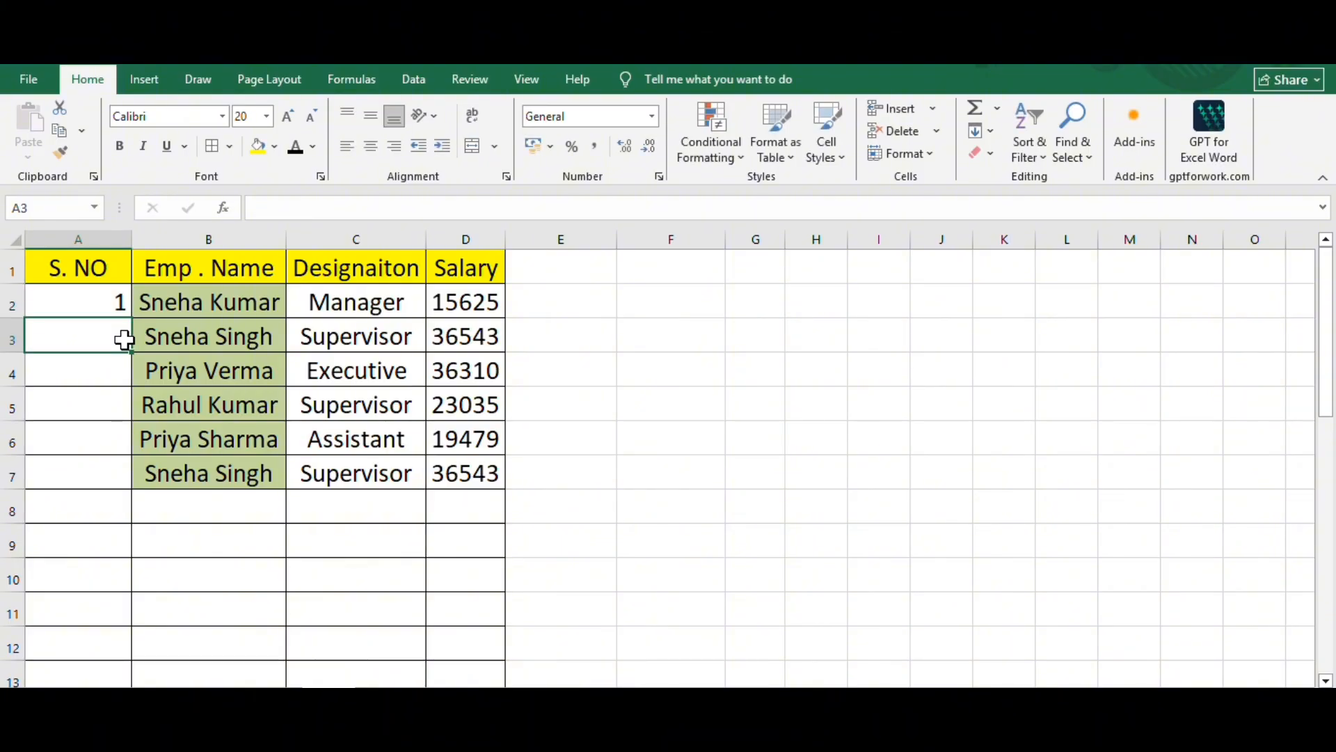
text(2)
click(119, 296)
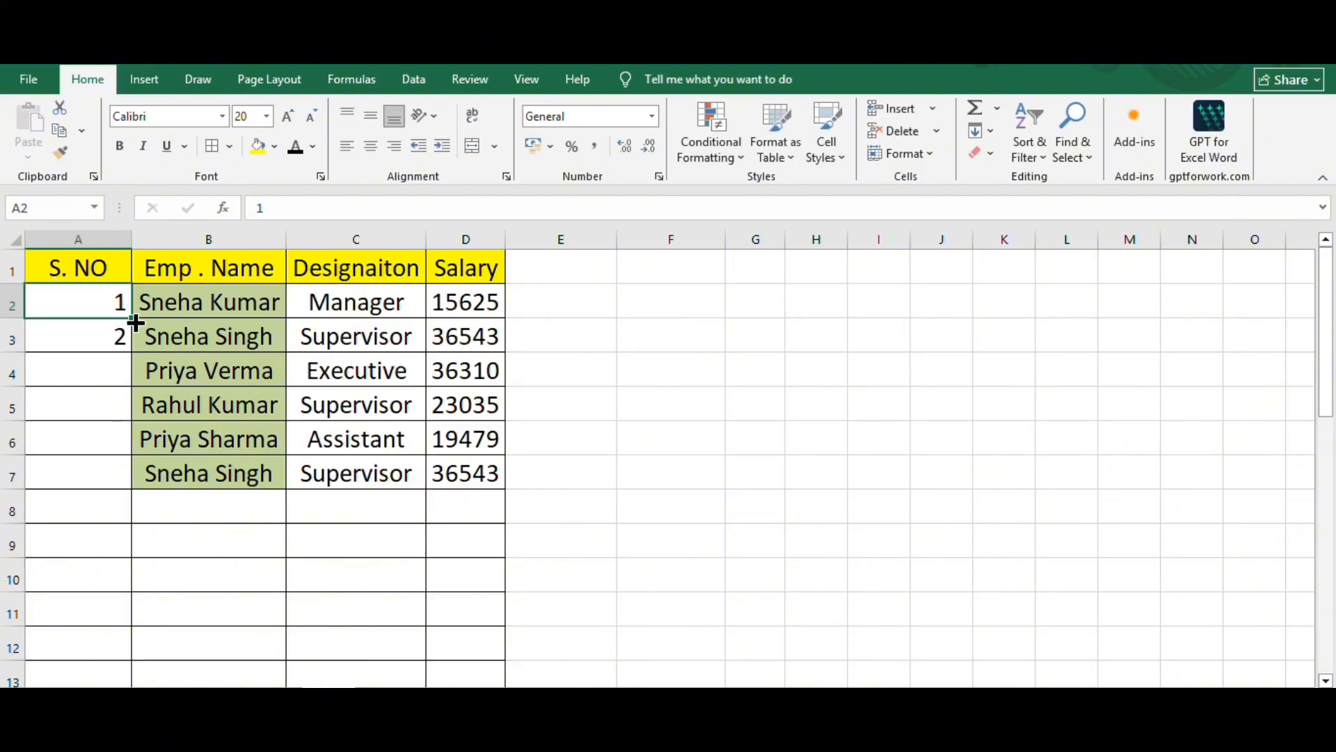
double_click(132, 323)
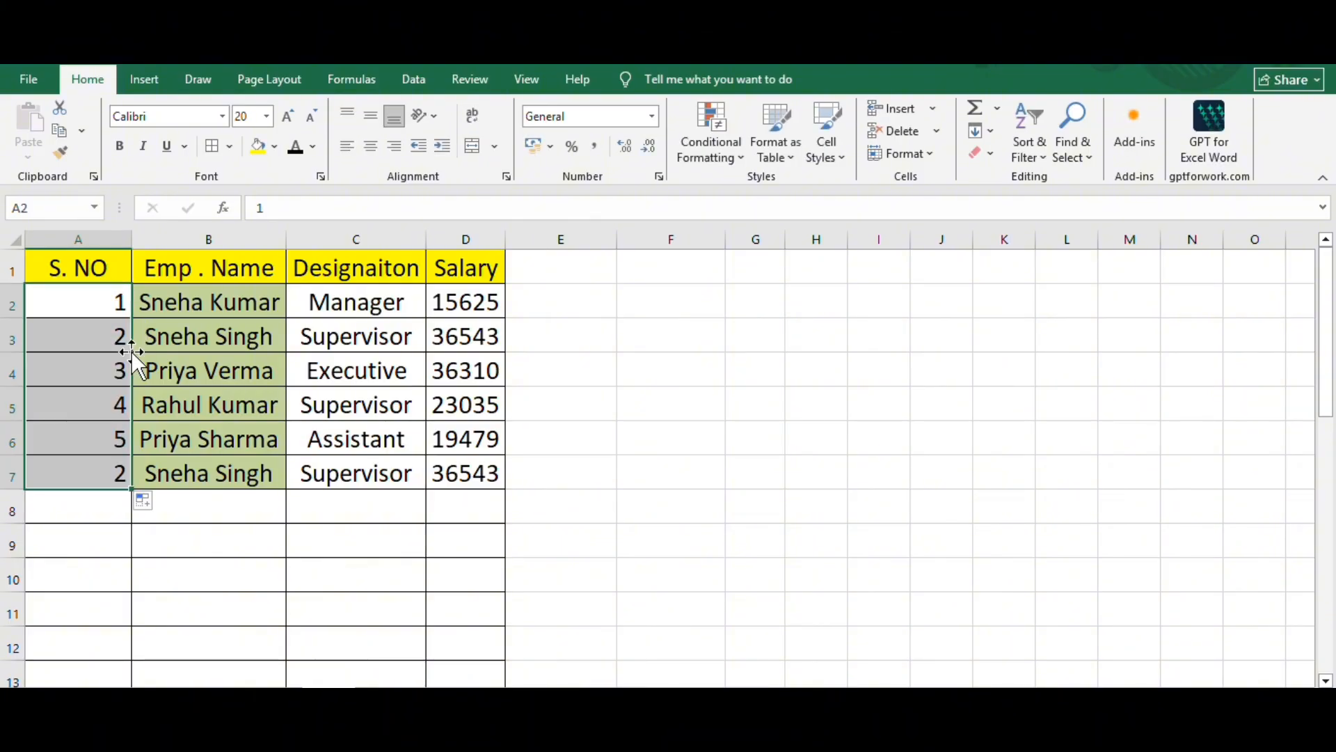
click(116, 516)
click(101, 472)
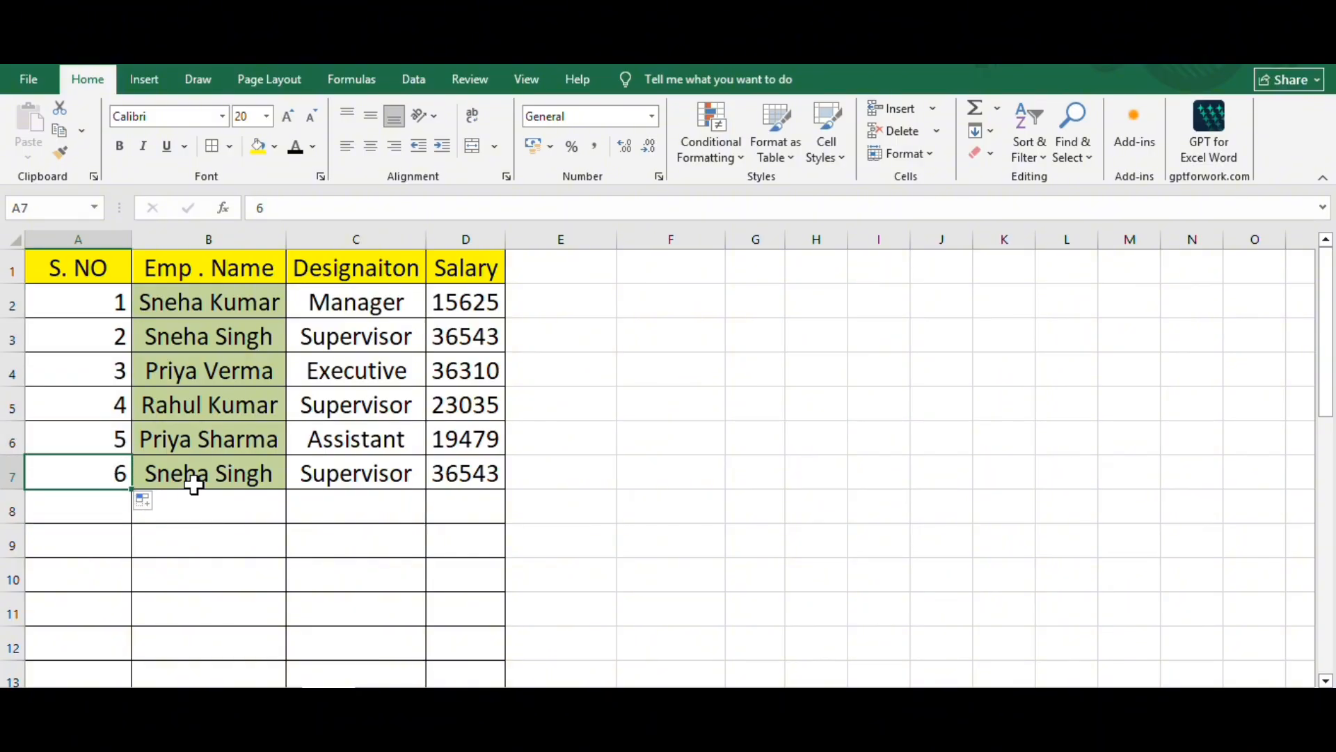
drag(198, 513, 218, 662)
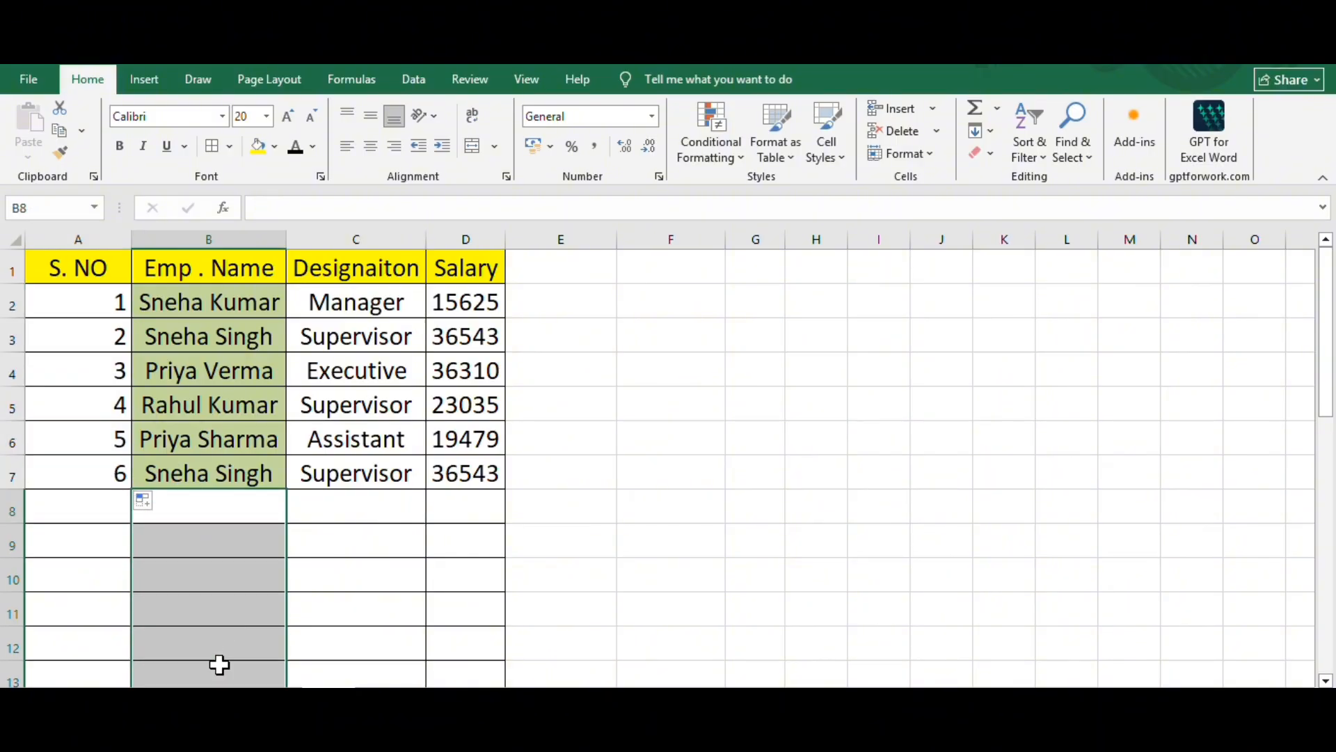
drag(97, 510, 103, 677)
click(235, 554)
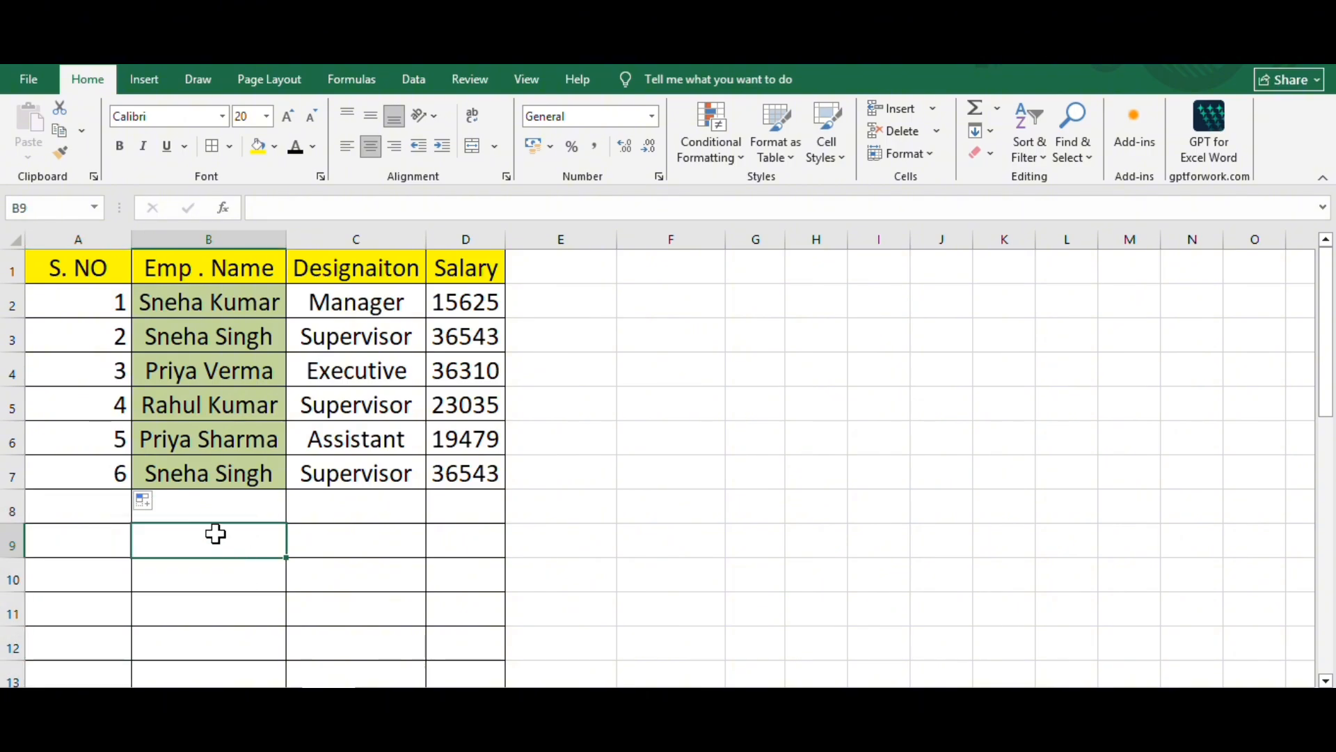
click(209, 512)
- Clear the serial numbers from A2:A7 in the S. NO column
drag(105, 289, 121, 471)
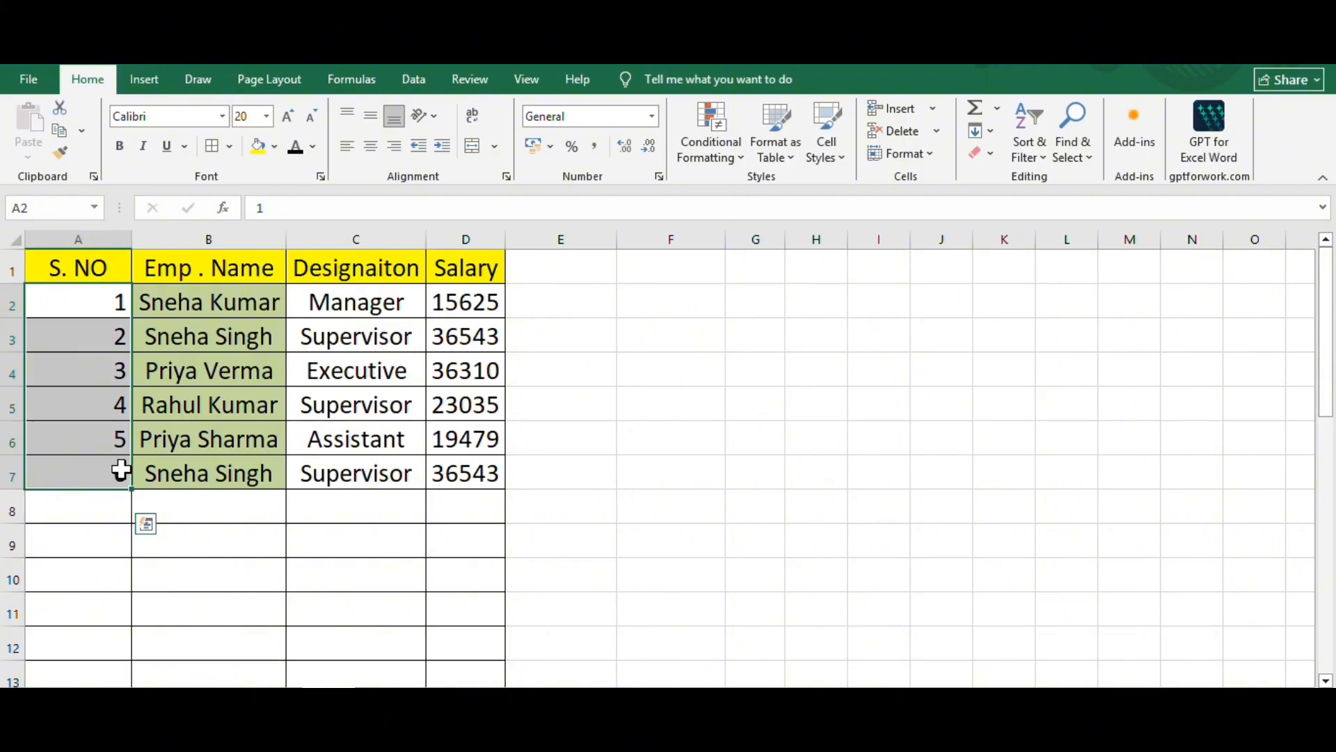
key(Delete)
- Begin an IF formula in A2 that tests B2="" and returns an empty text "" when true
double_click(98, 290)
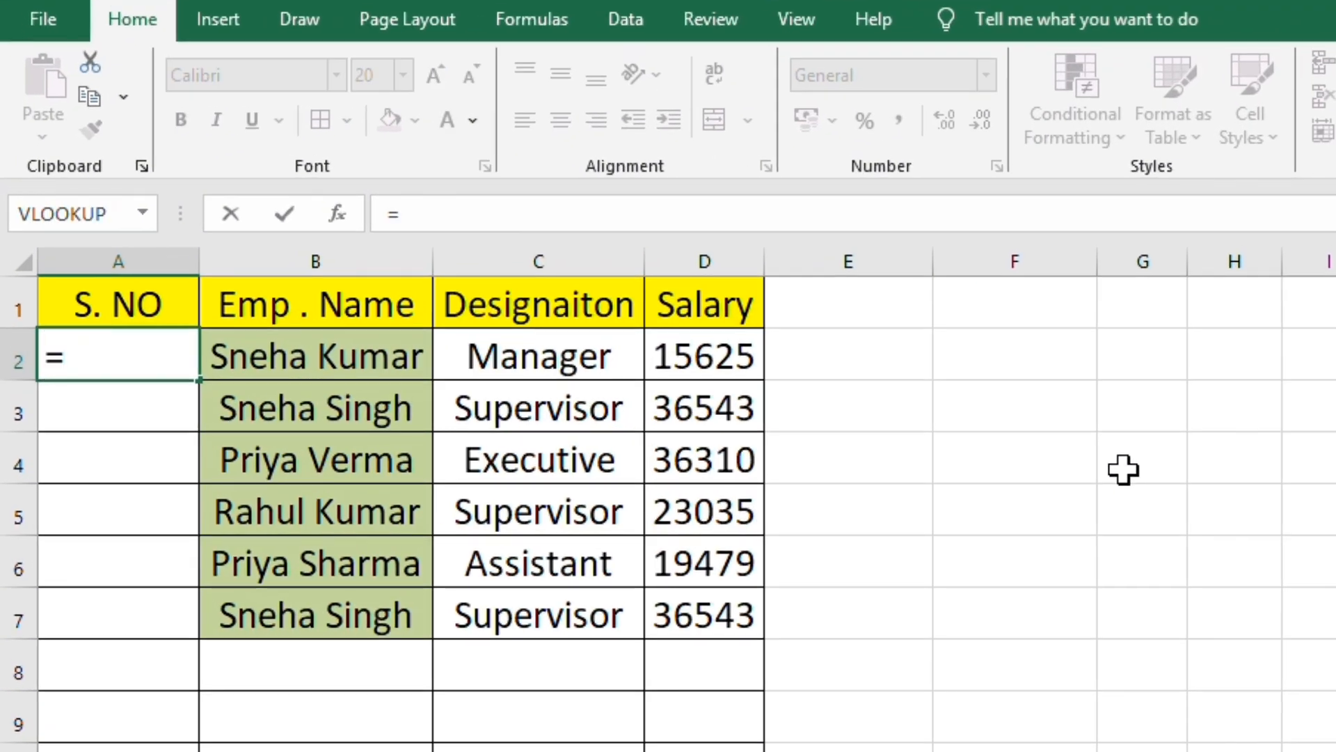
text(=if)
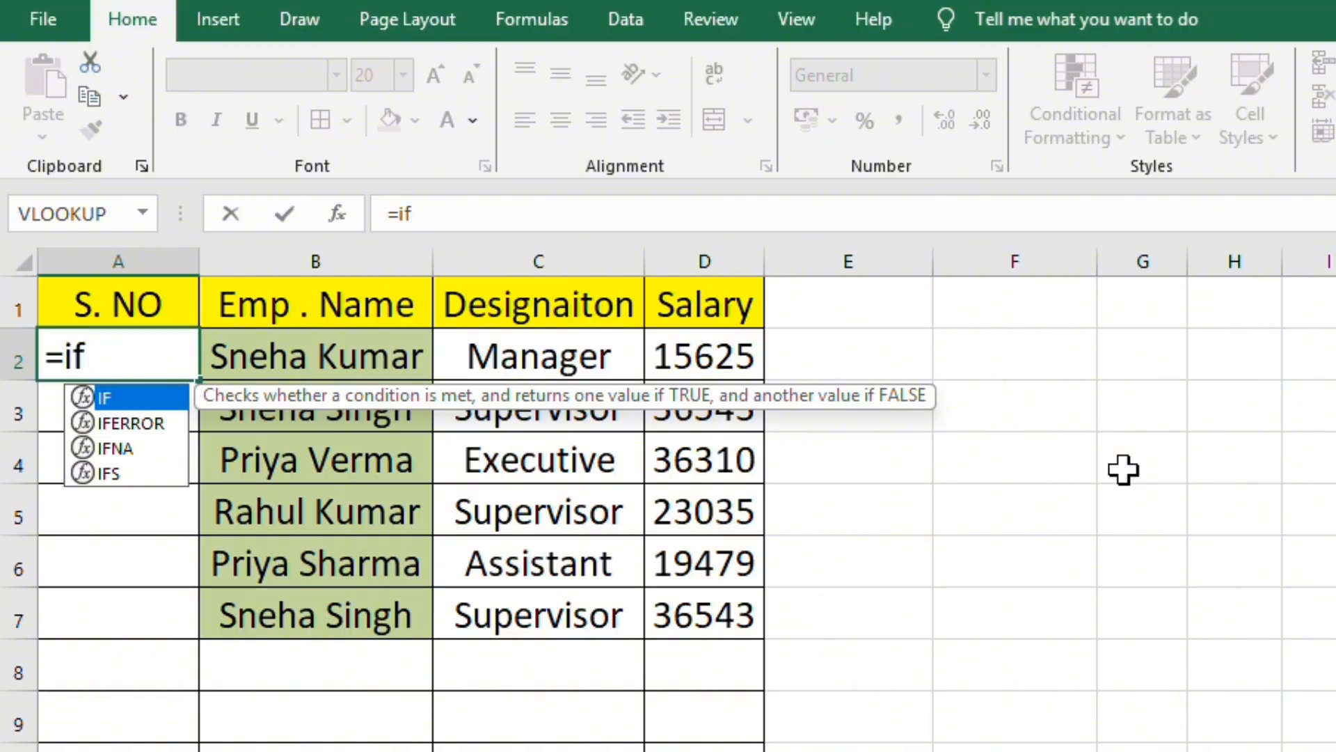
key(Tab)
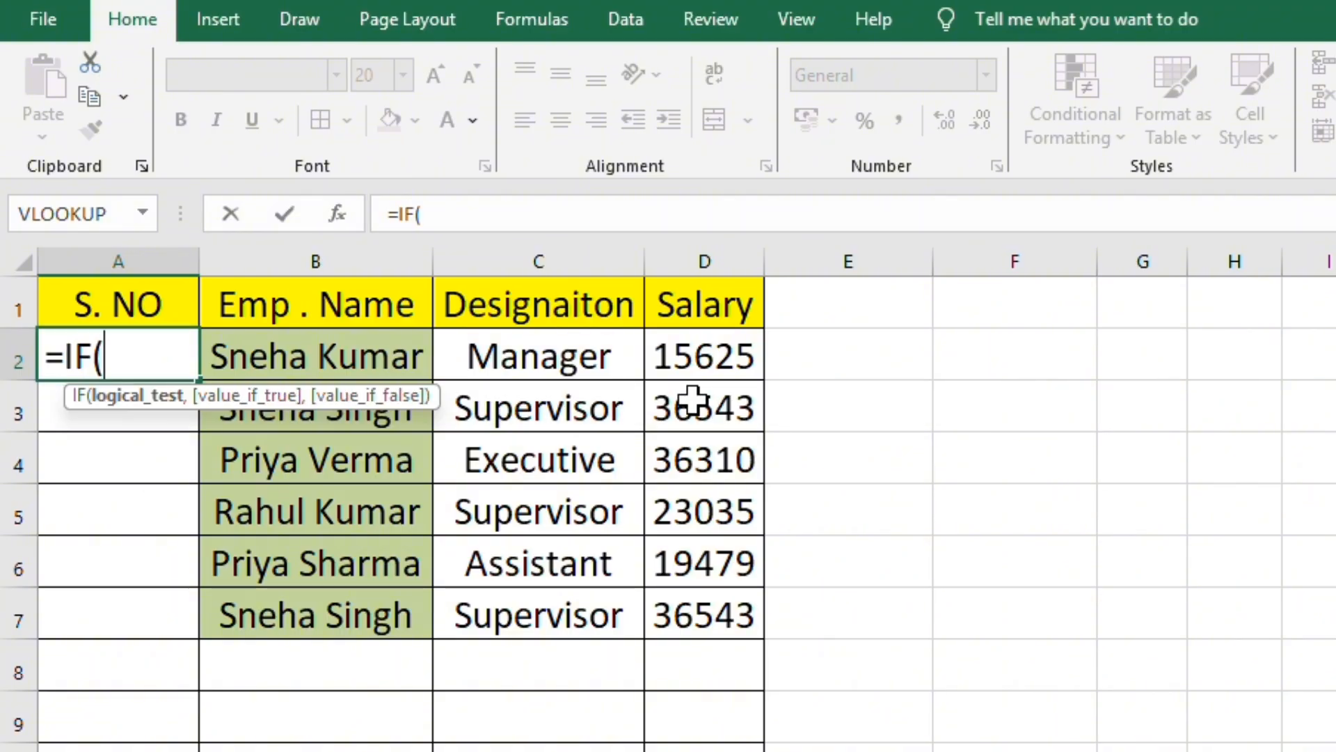
click(376, 356)
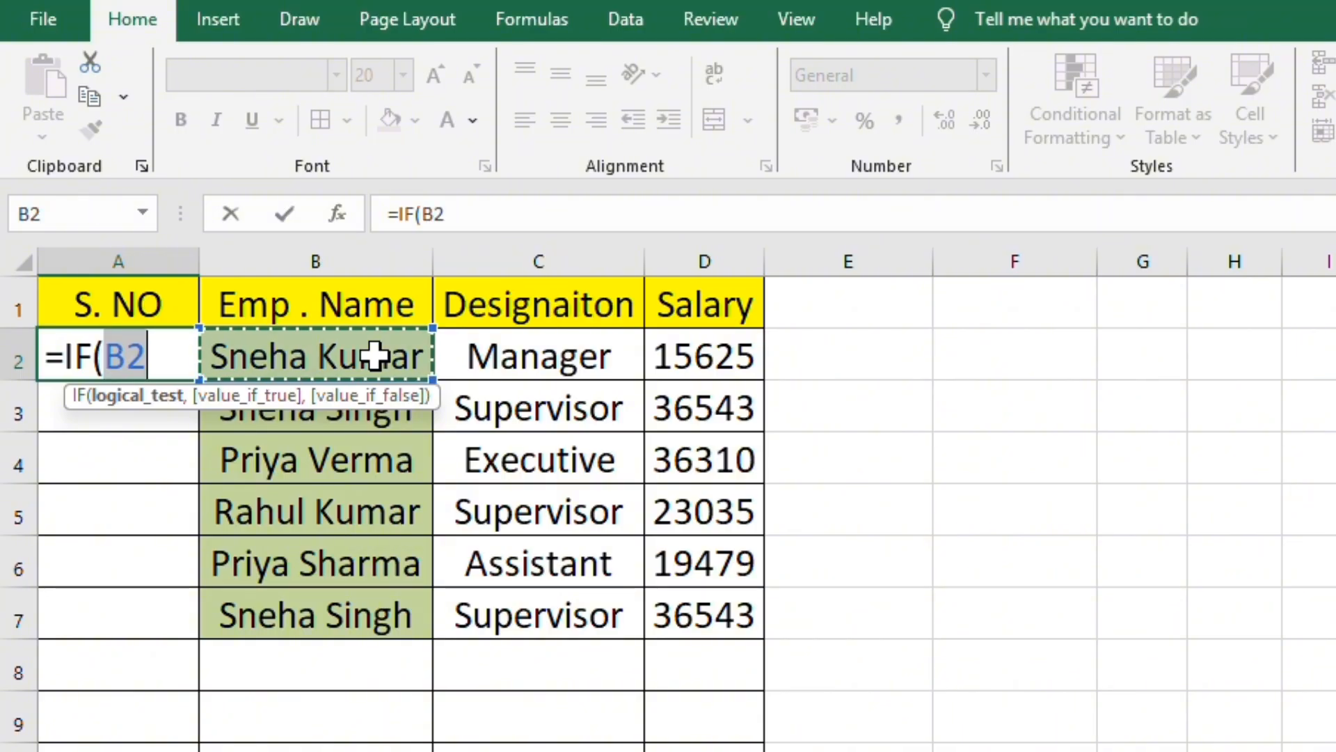
text(=)
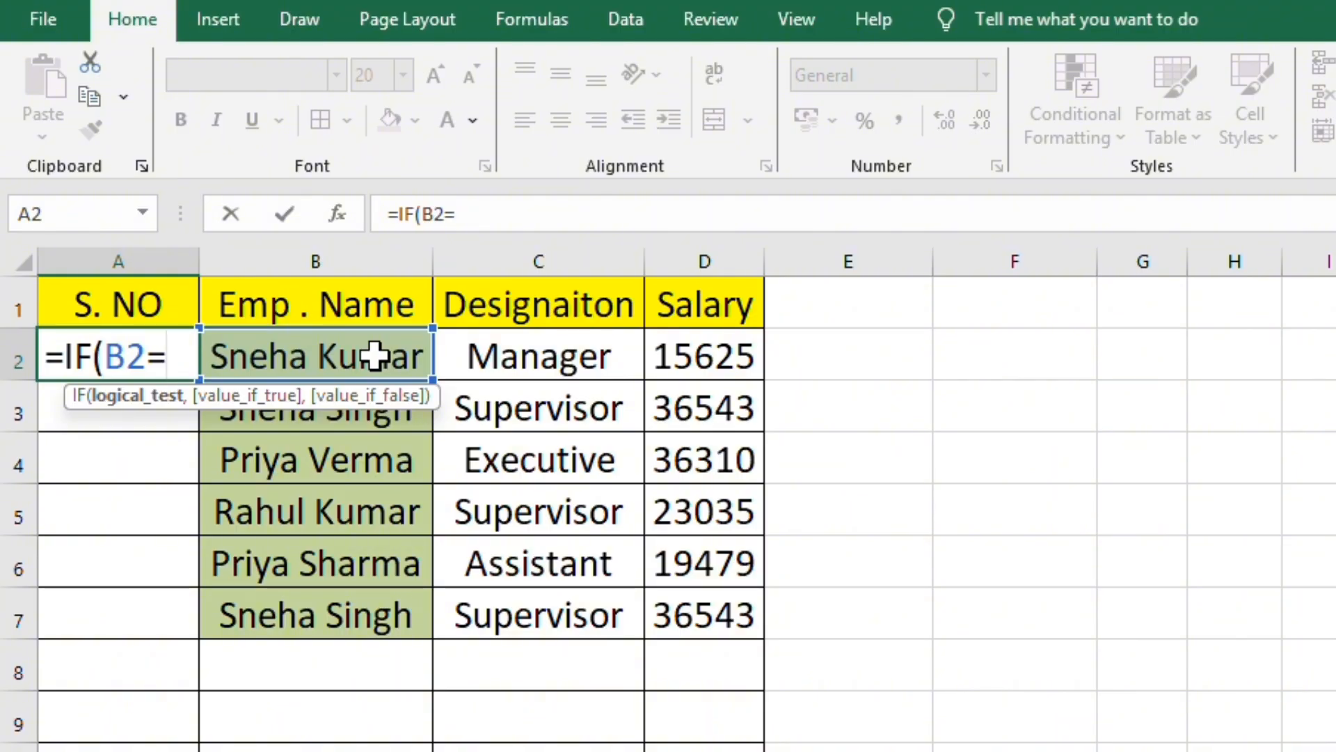
text("",)
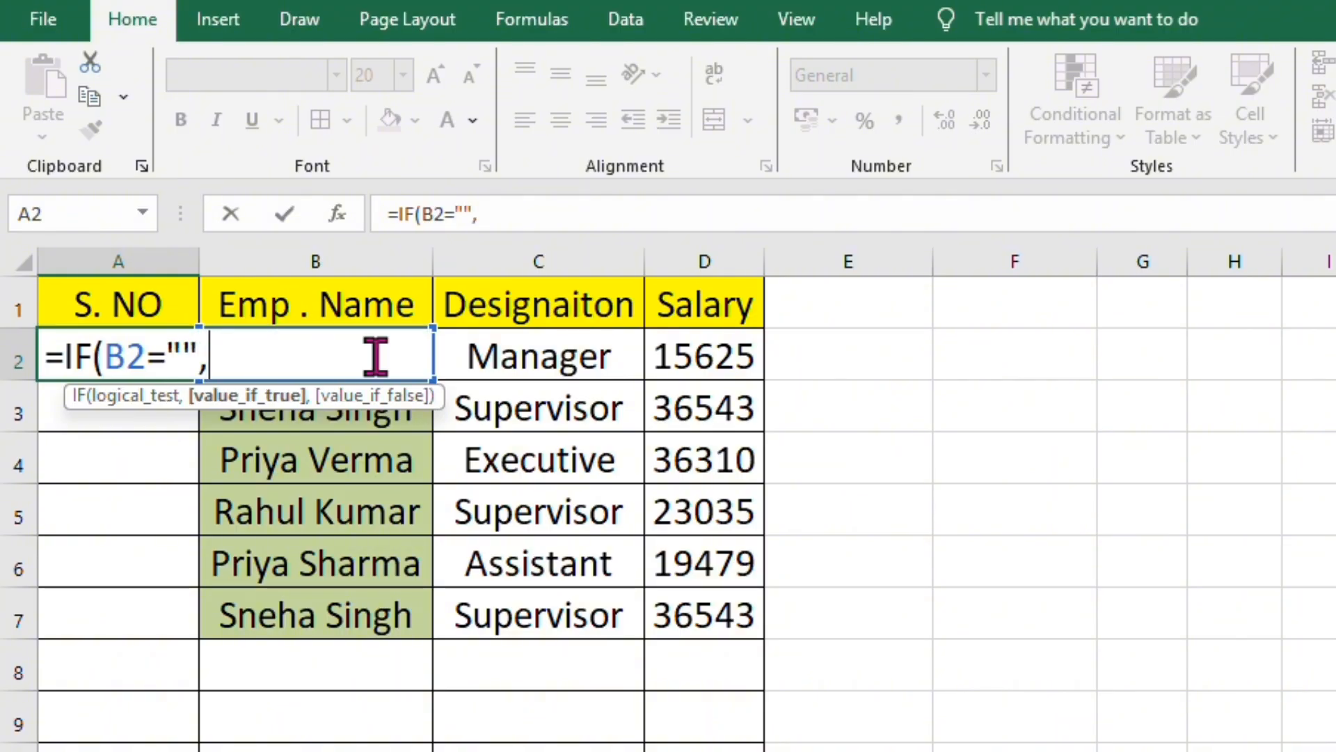
text("")
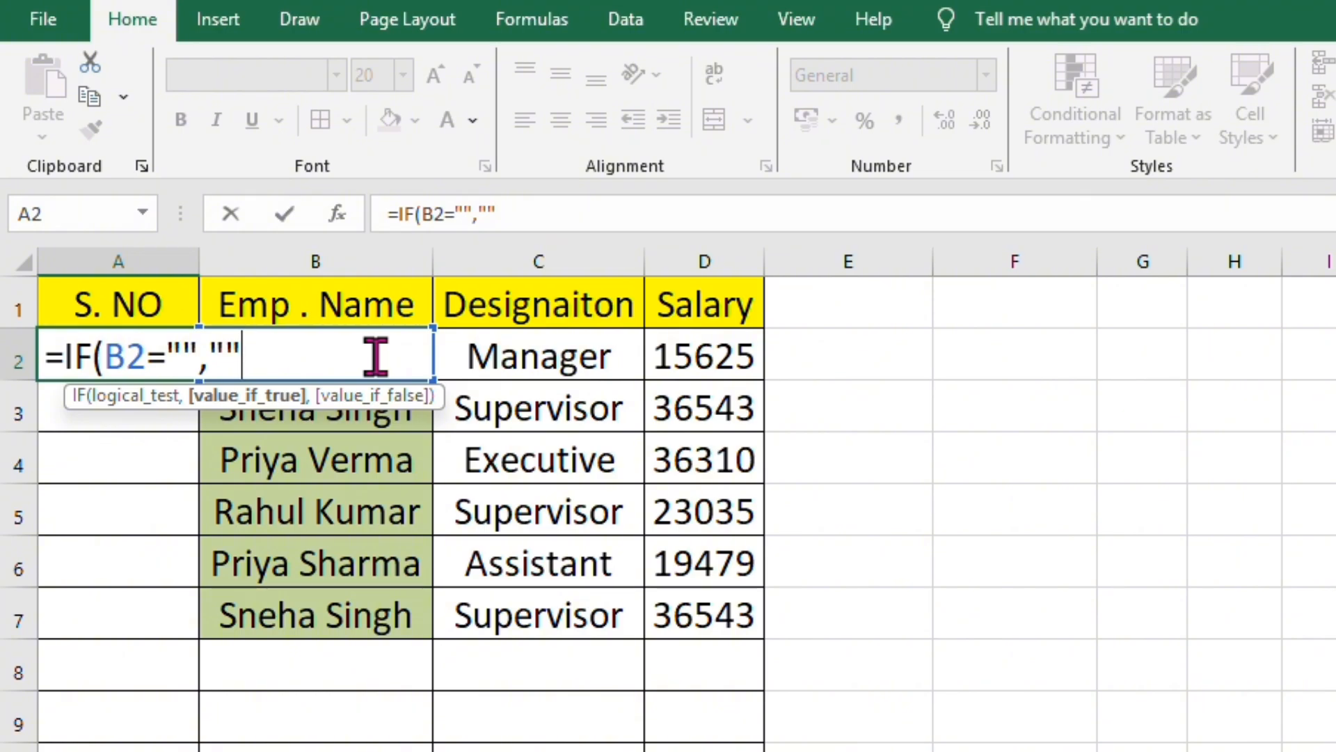
text(,)
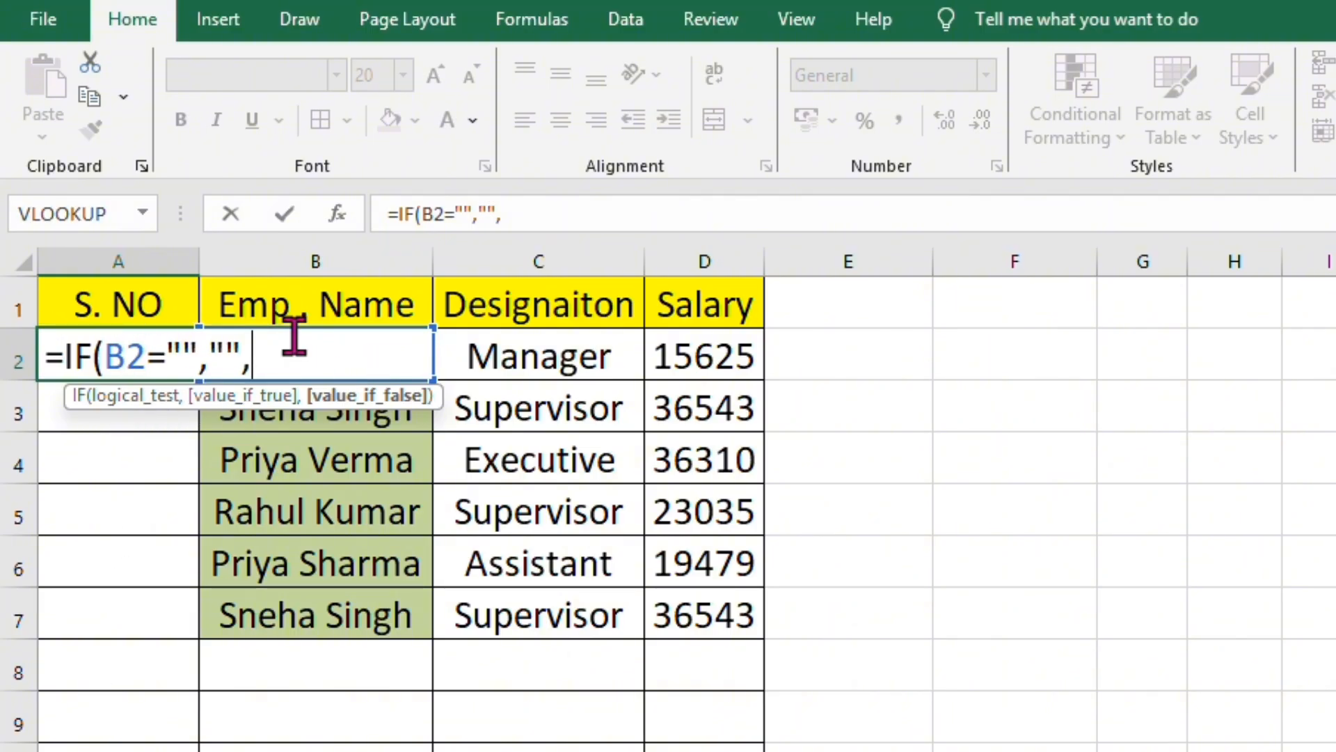
- Complete the A2 formula as =IF(B2="","",ROW(1:1)) and fill it down the S. NO column to A7
text(roe)
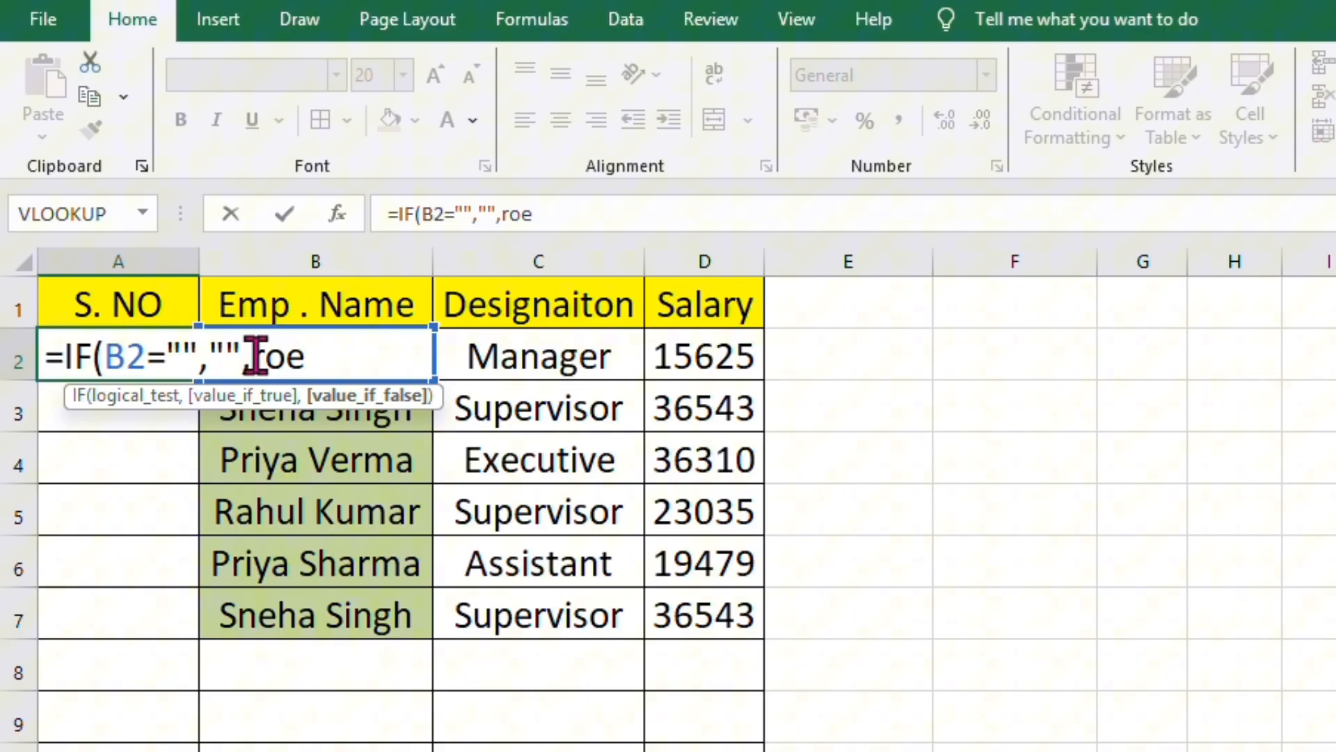
key(BackSpace)
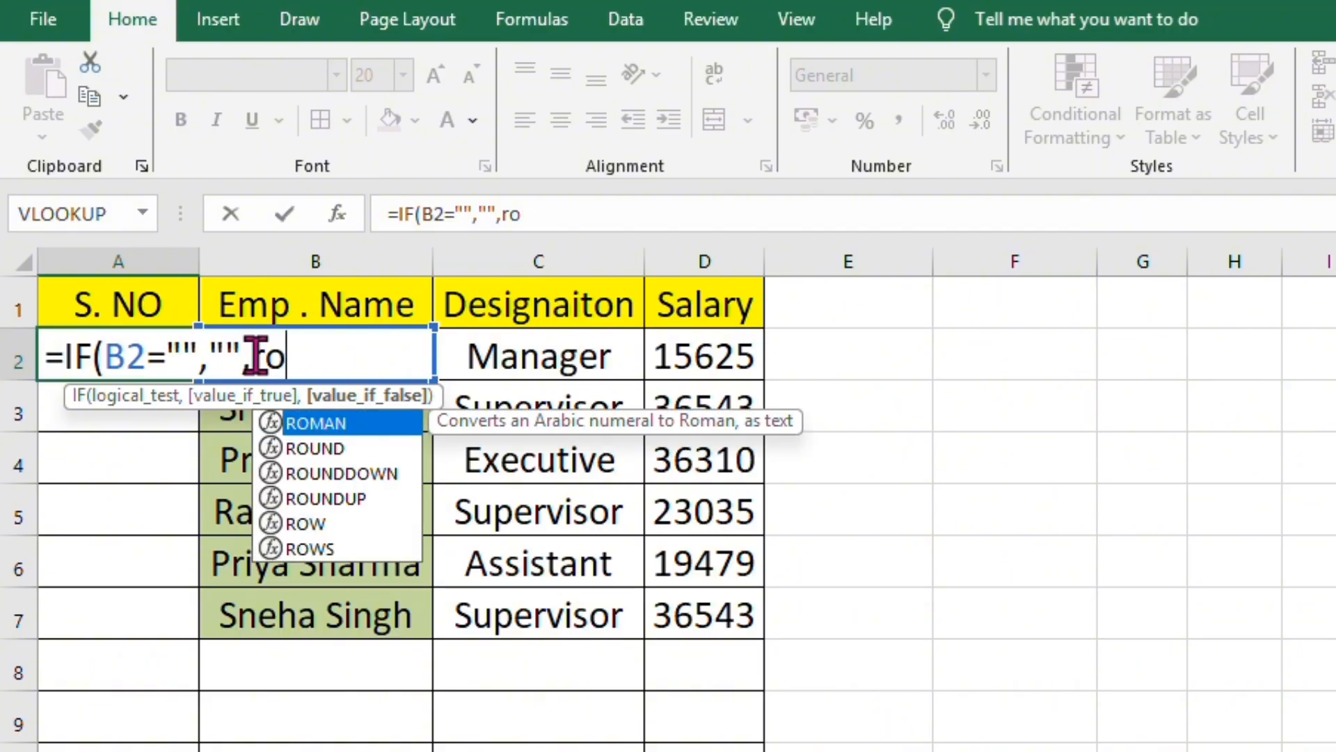
text(w)
key(Tab)
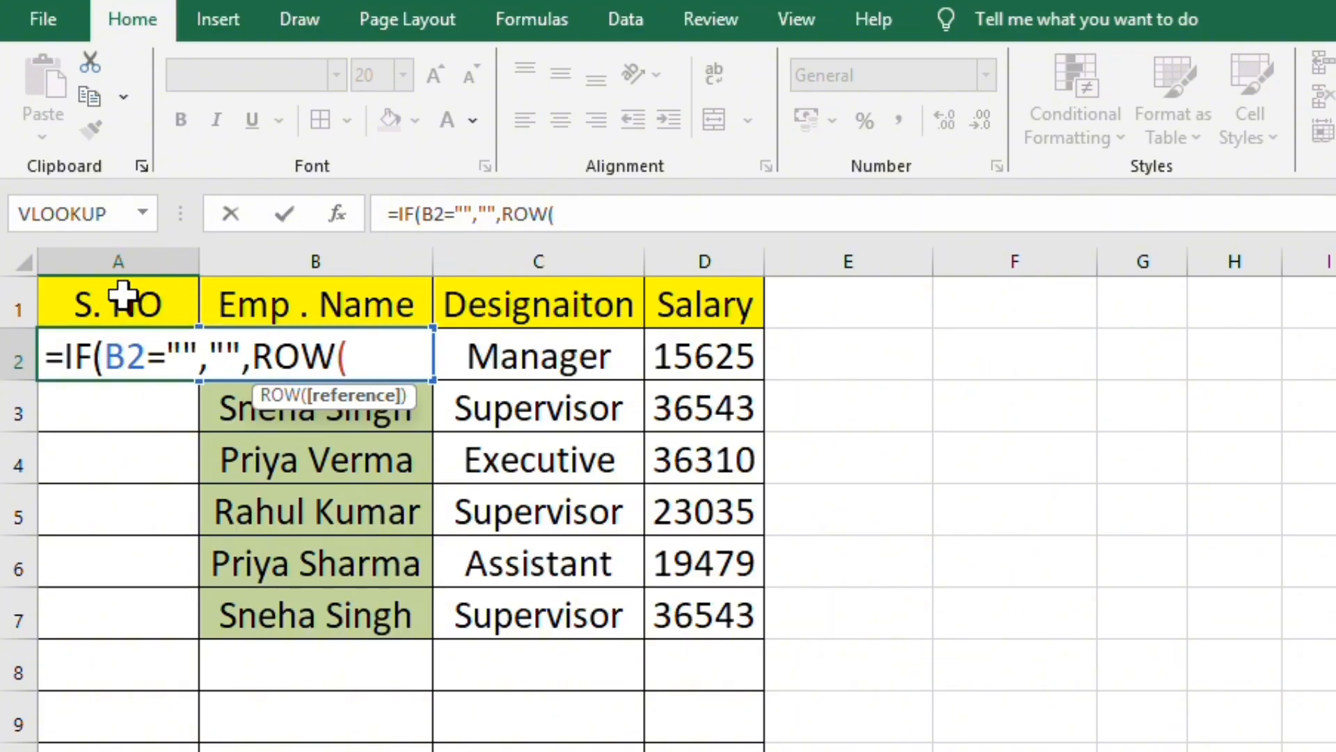
text(1)
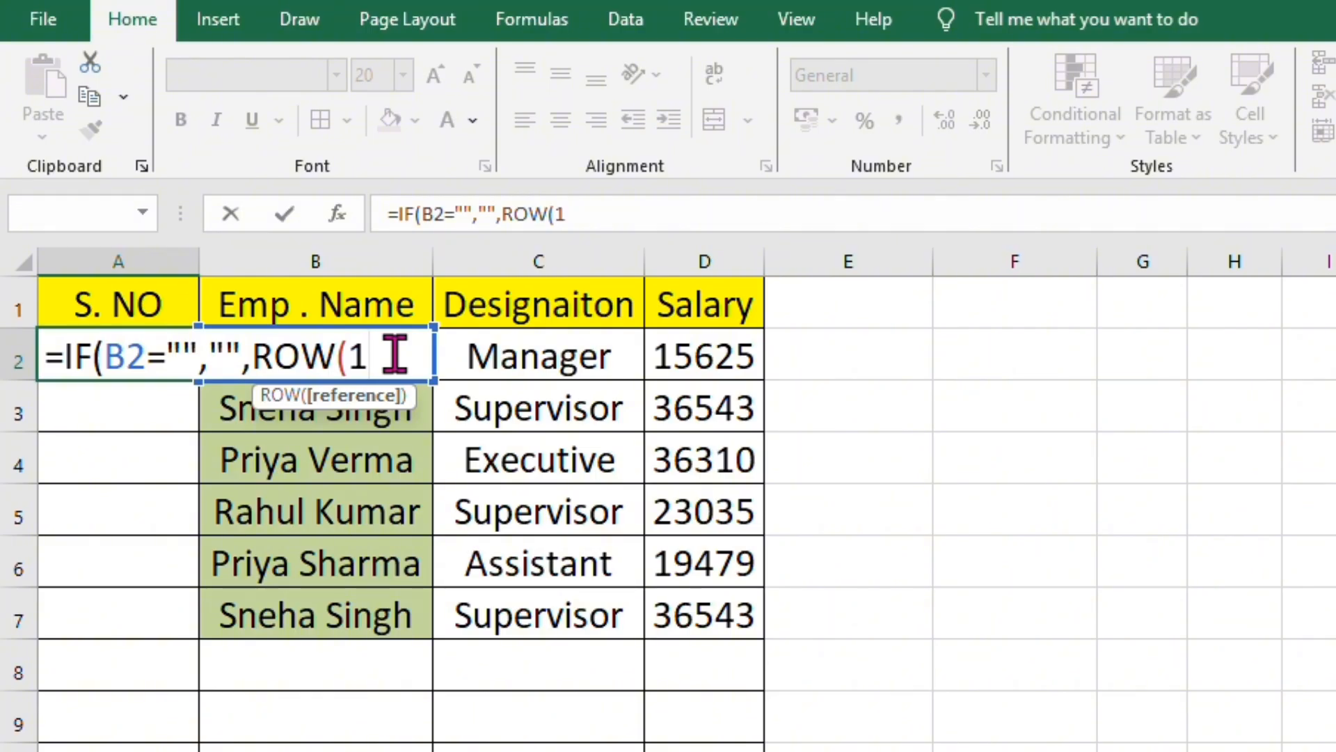
text(:1)
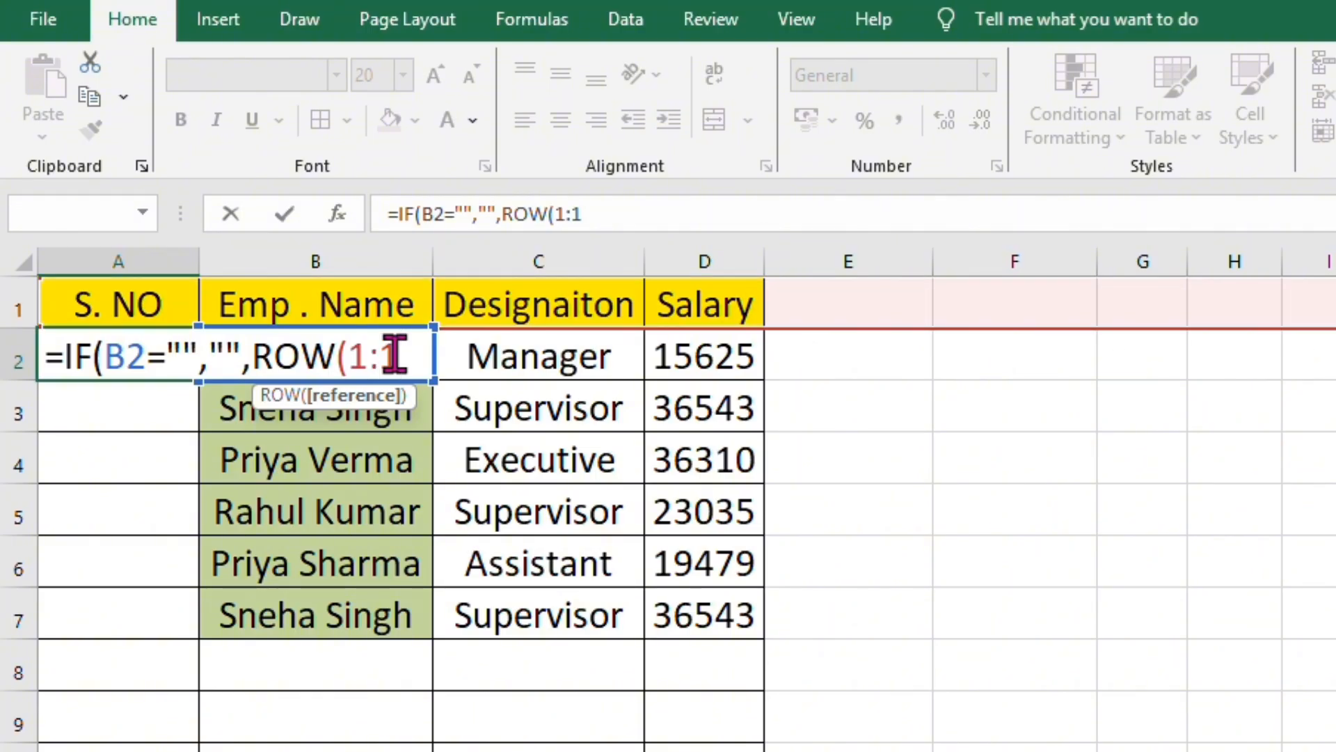
text())
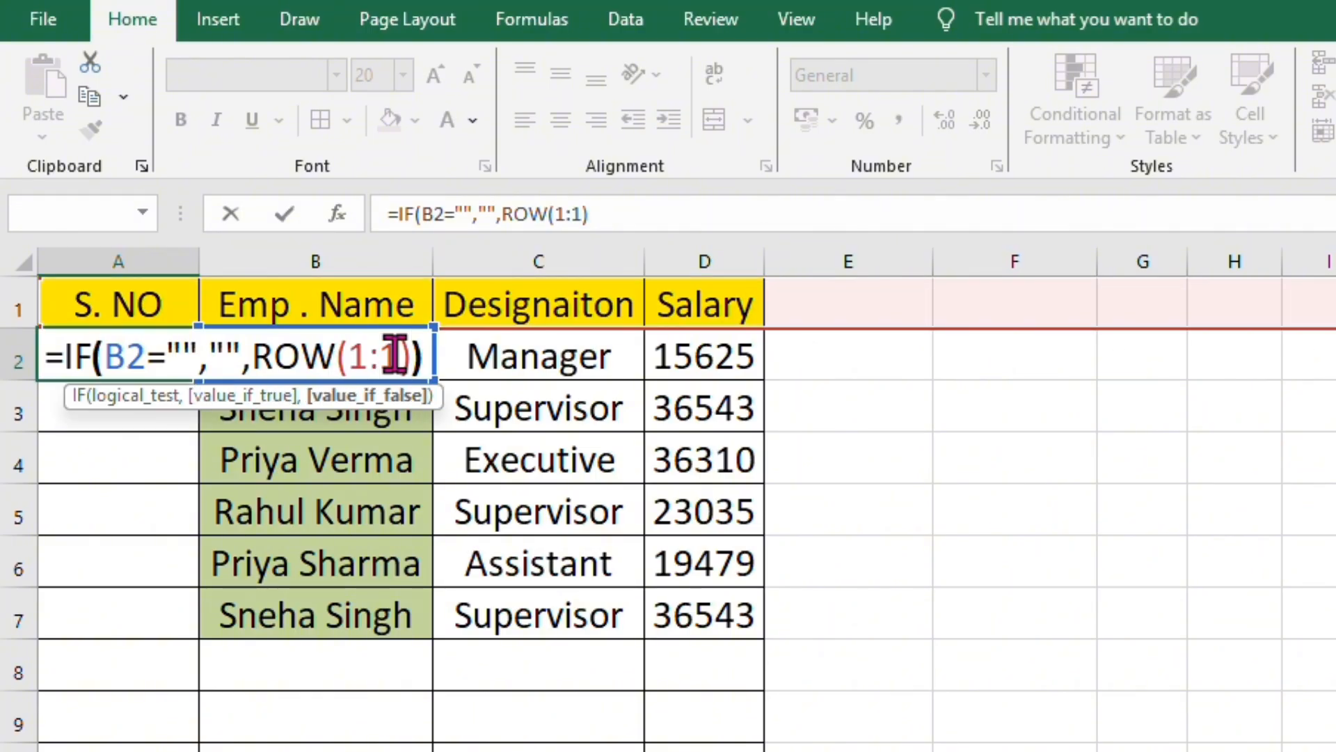
text())
key(Return)
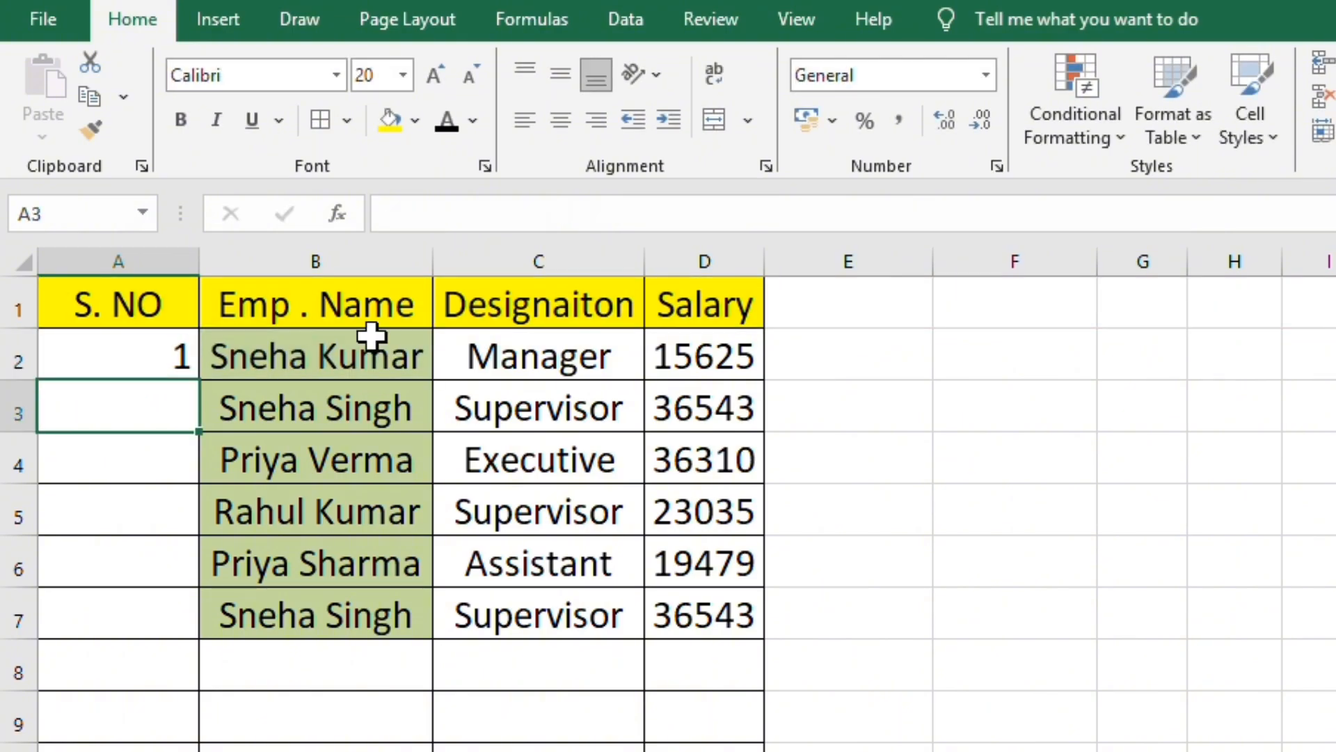
click(188, 352)
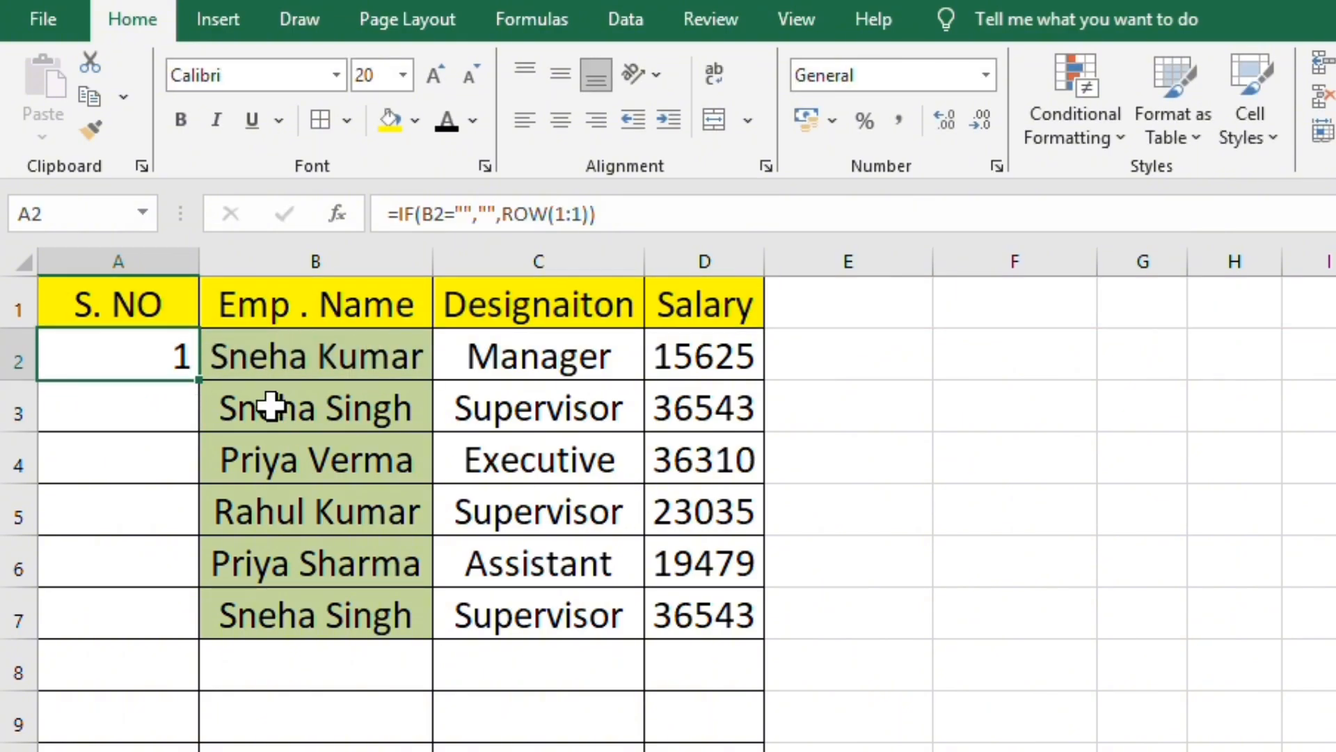
double_click(198, 379)
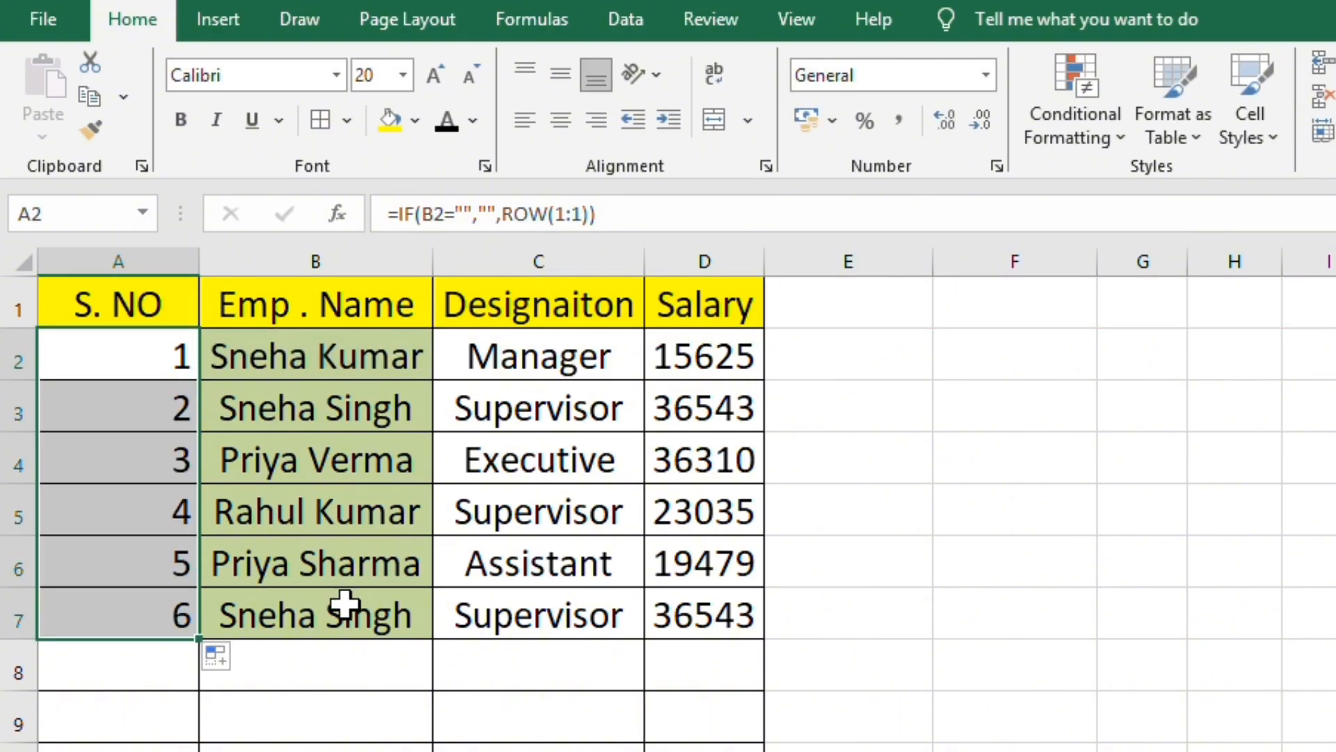
- Save the workbook and extend the serial-number formula from A7 down the blank rows of the S. NO column
click(331, 621)
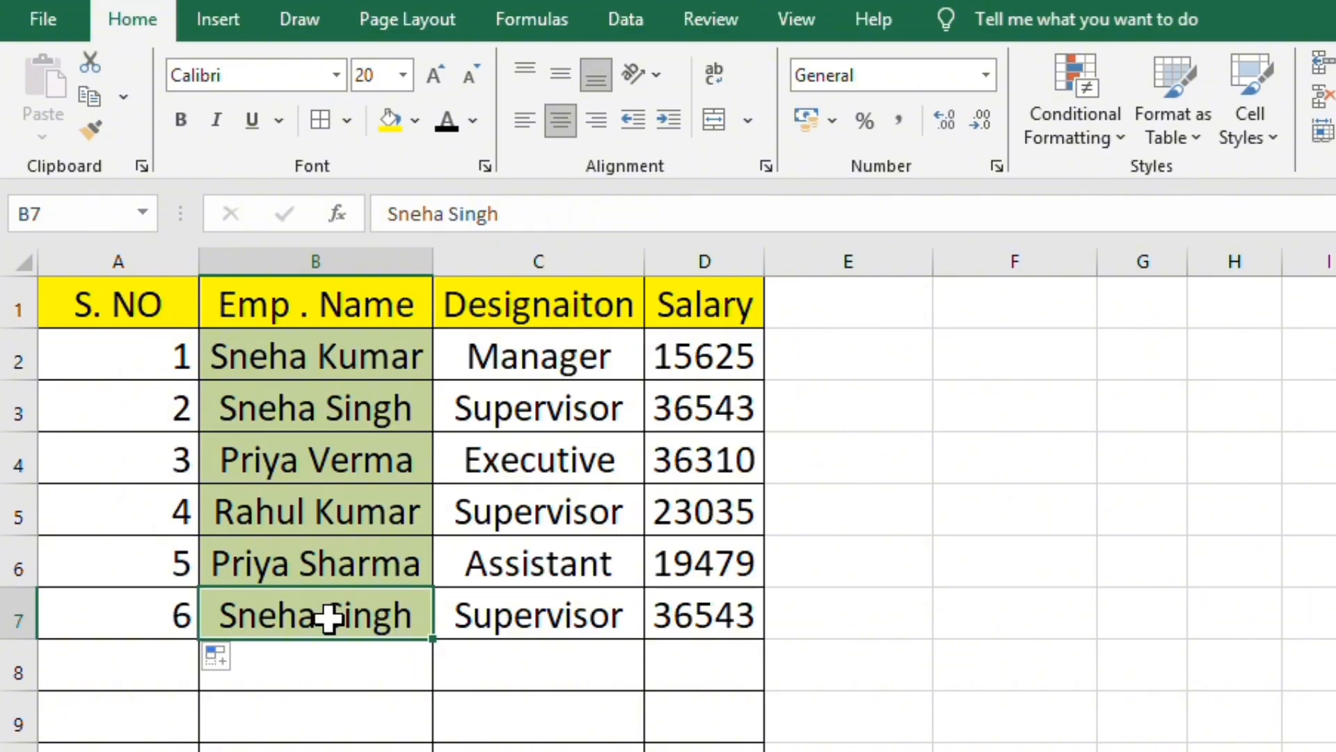
key(ctrl+s)
drag(153, 348, 170, 612)
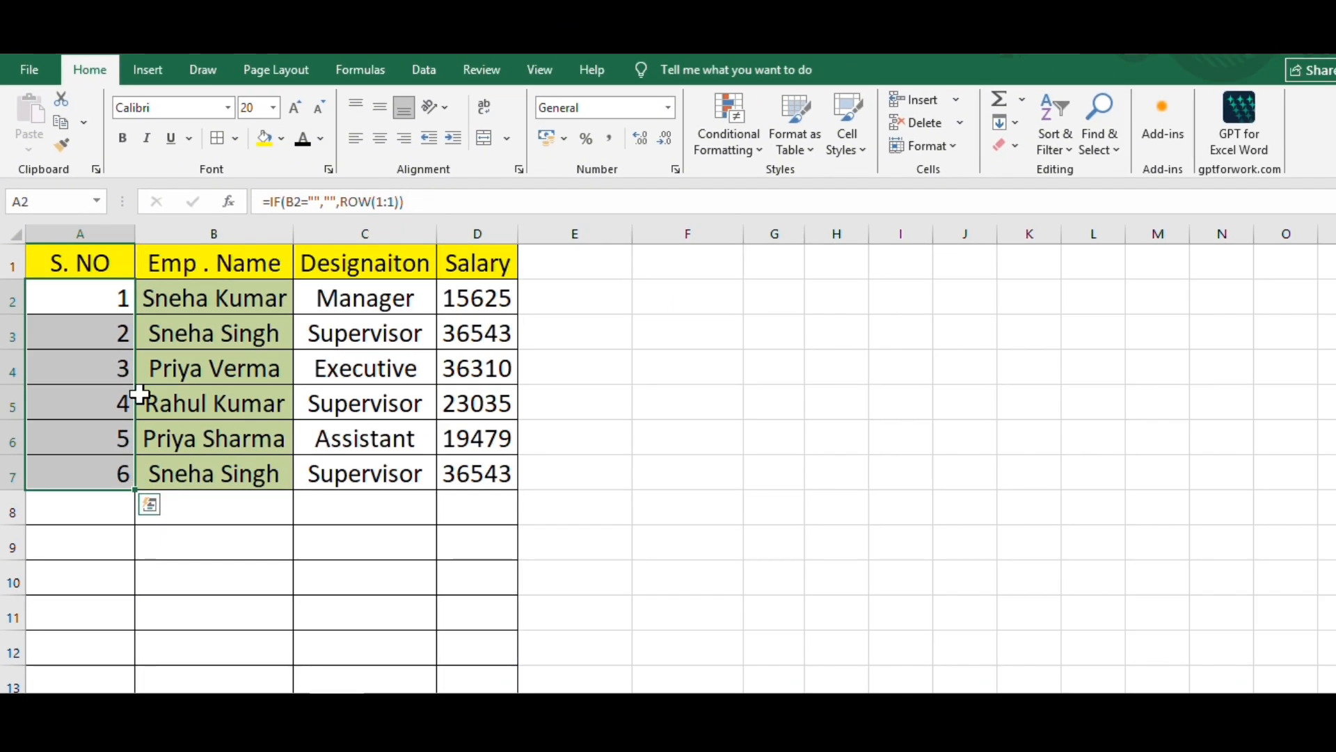
click(210, 508)
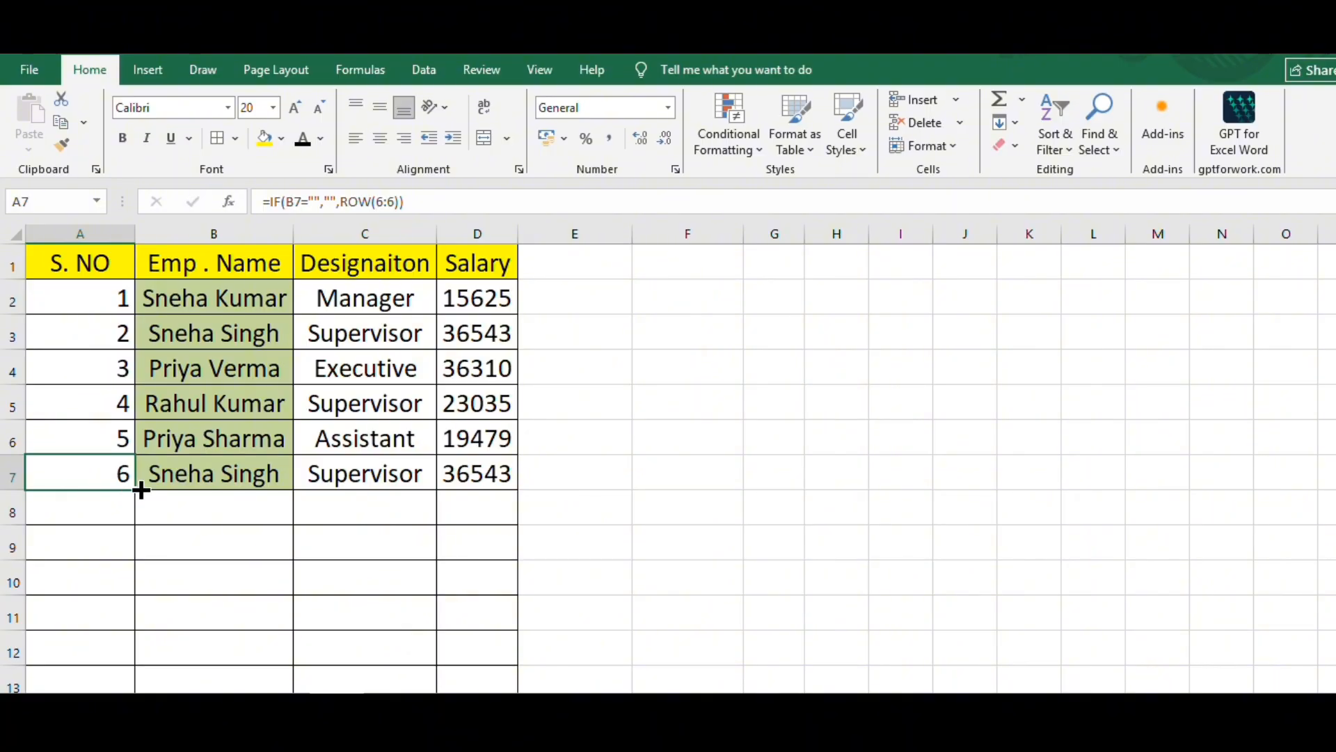
mouse_move(136, 493)
mouse_down()
mouse_move(139, 696)
mouse_move(135, 635)
mouse_move(132, 659)
mouse_up()
click(202, 505)
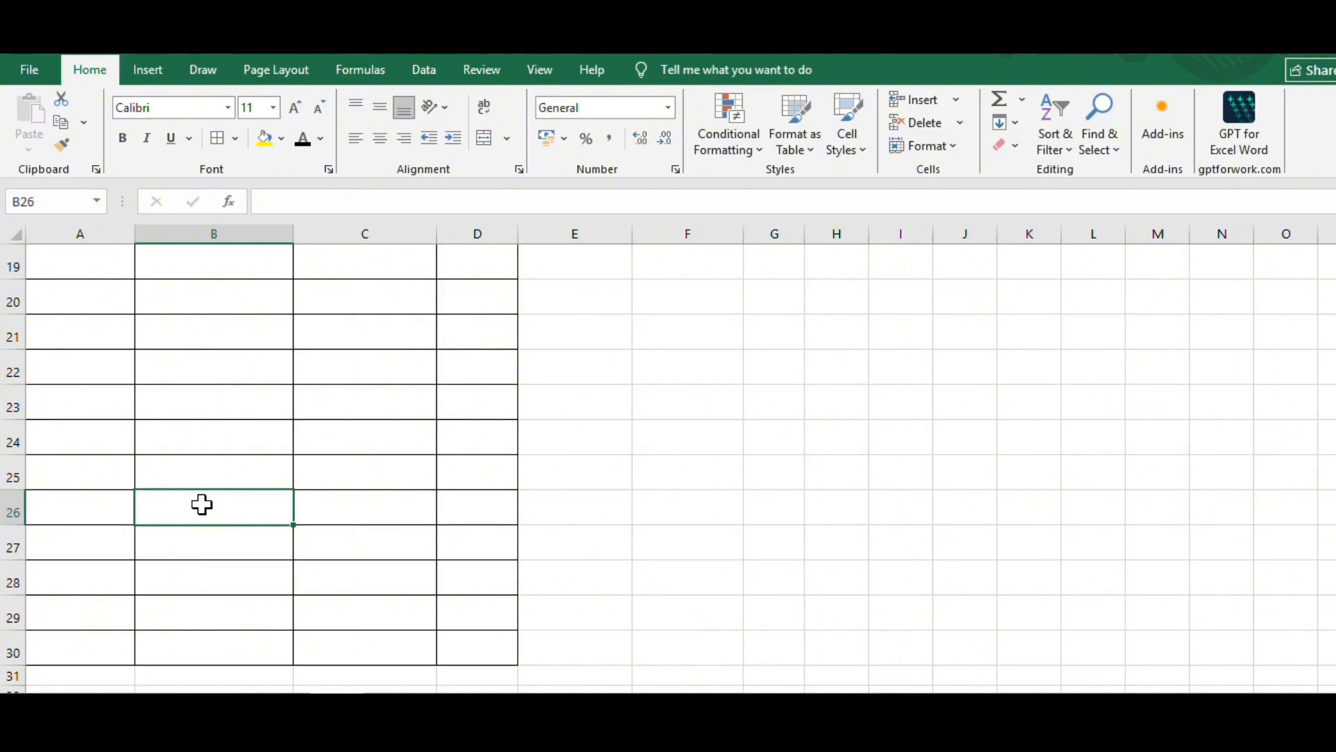
- Enter two more employee names in B8 and B9 to test the automatic numbering
scroll(202, 506, up, 6)
click(113, 529)
click(179, 521)
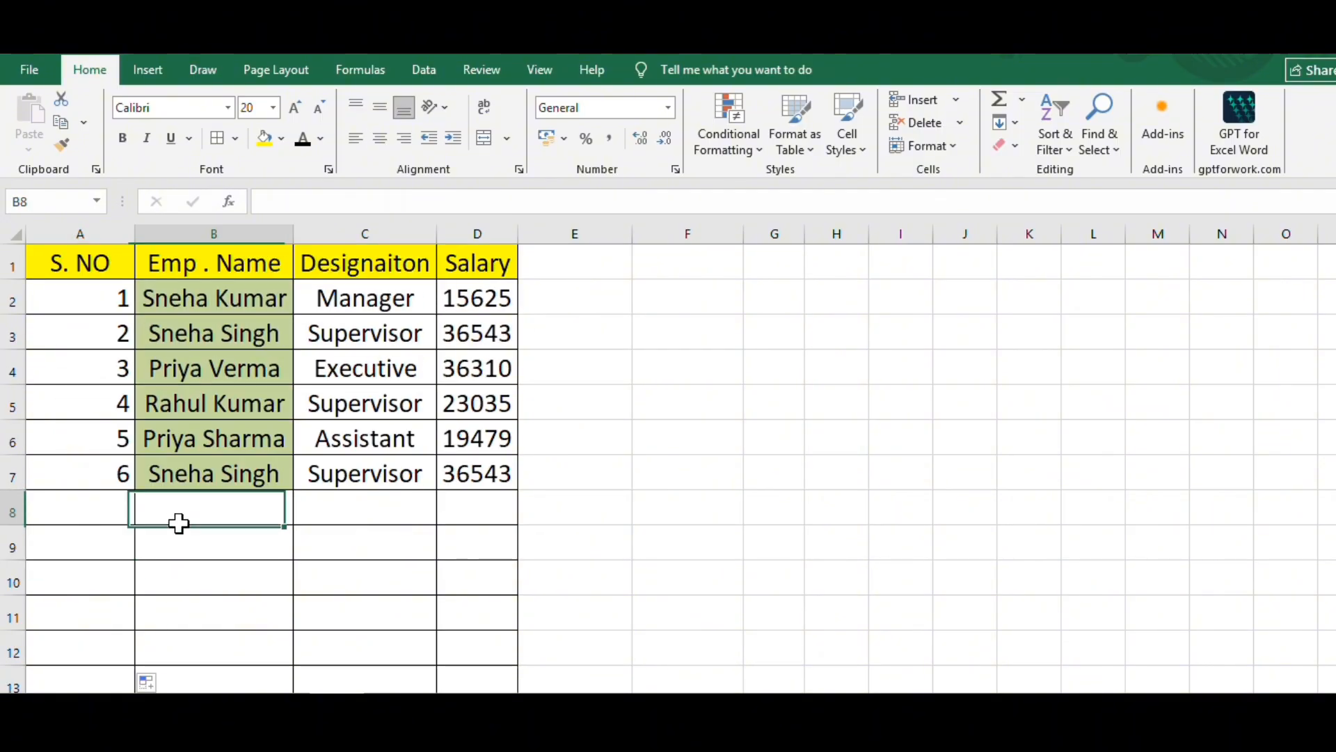
double_click(189, 513)
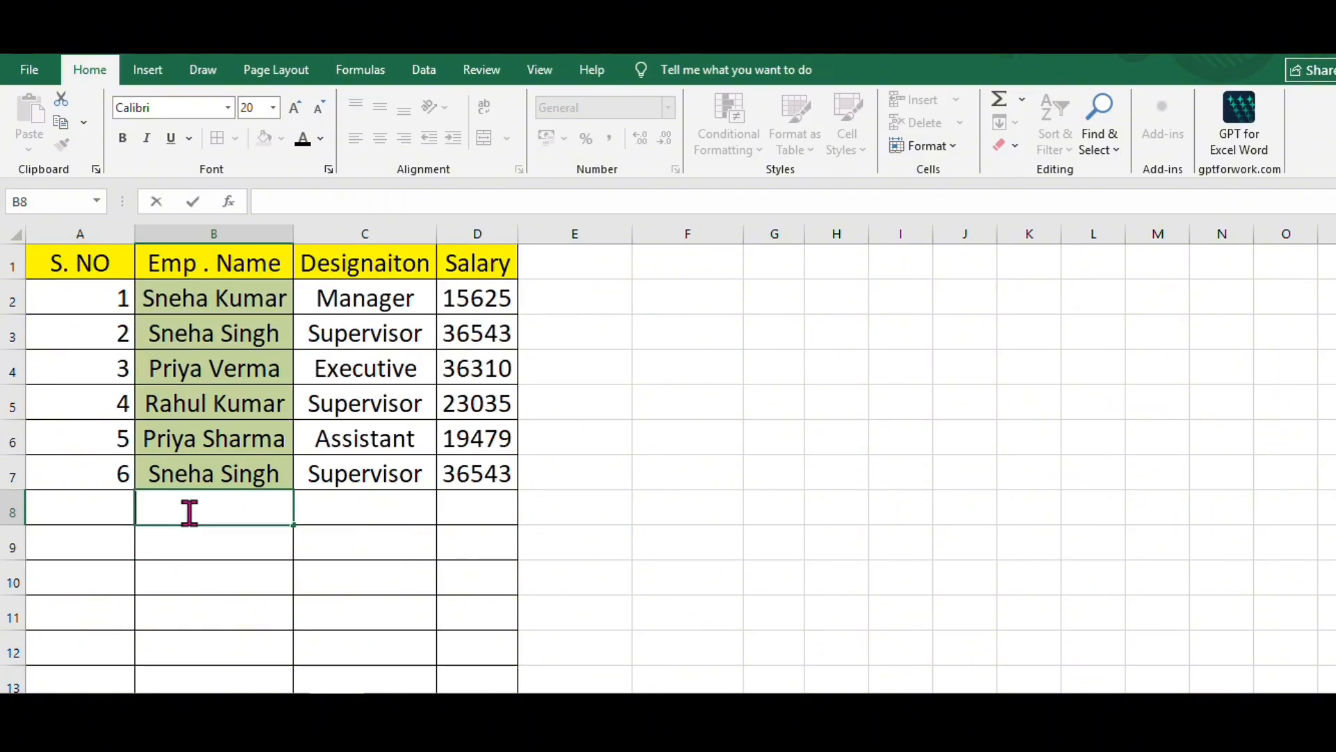
text(kamal)
key(Return)
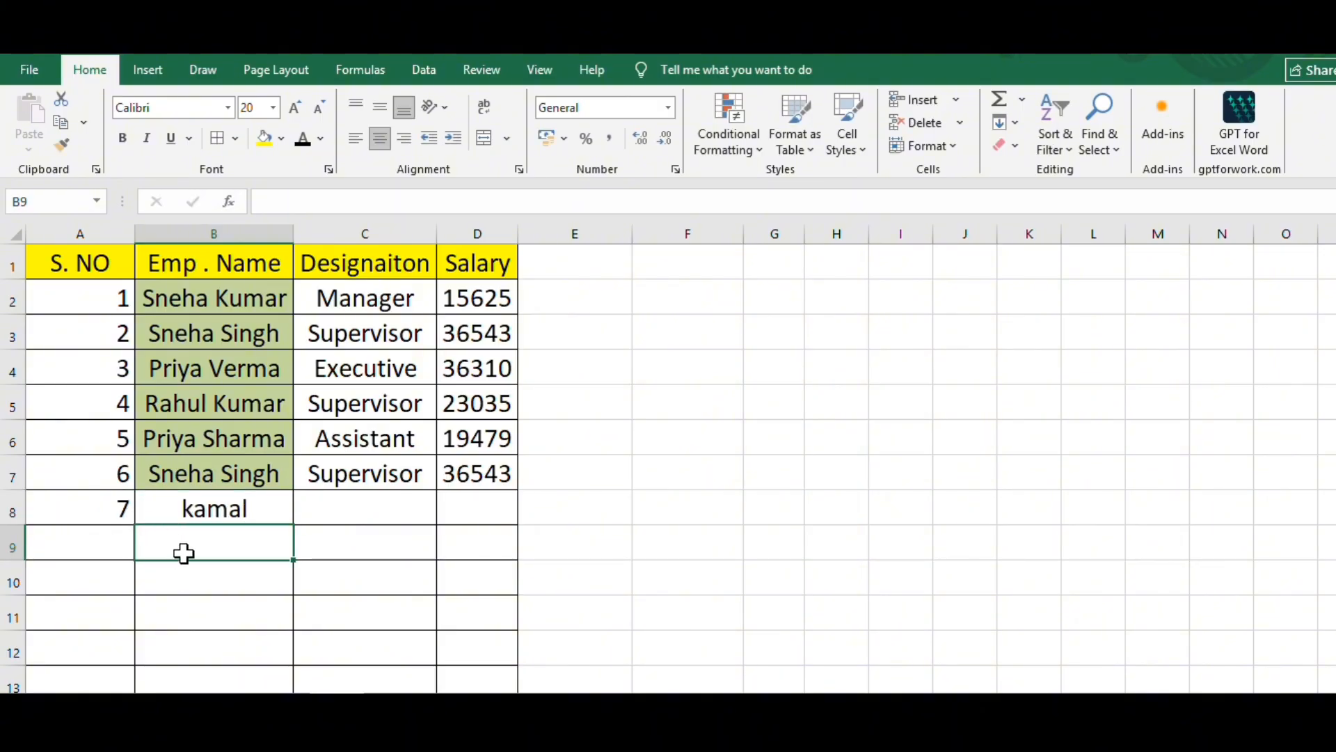
text(rahul)
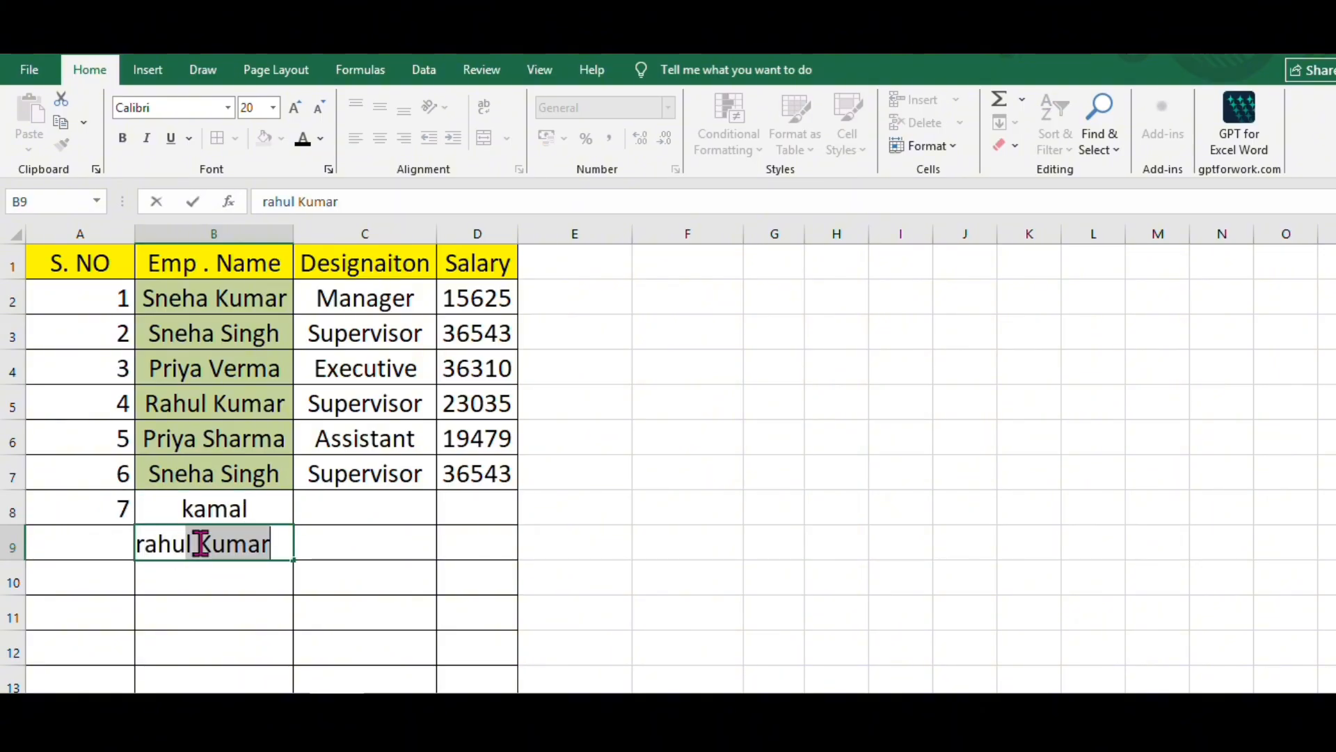
key(Return)
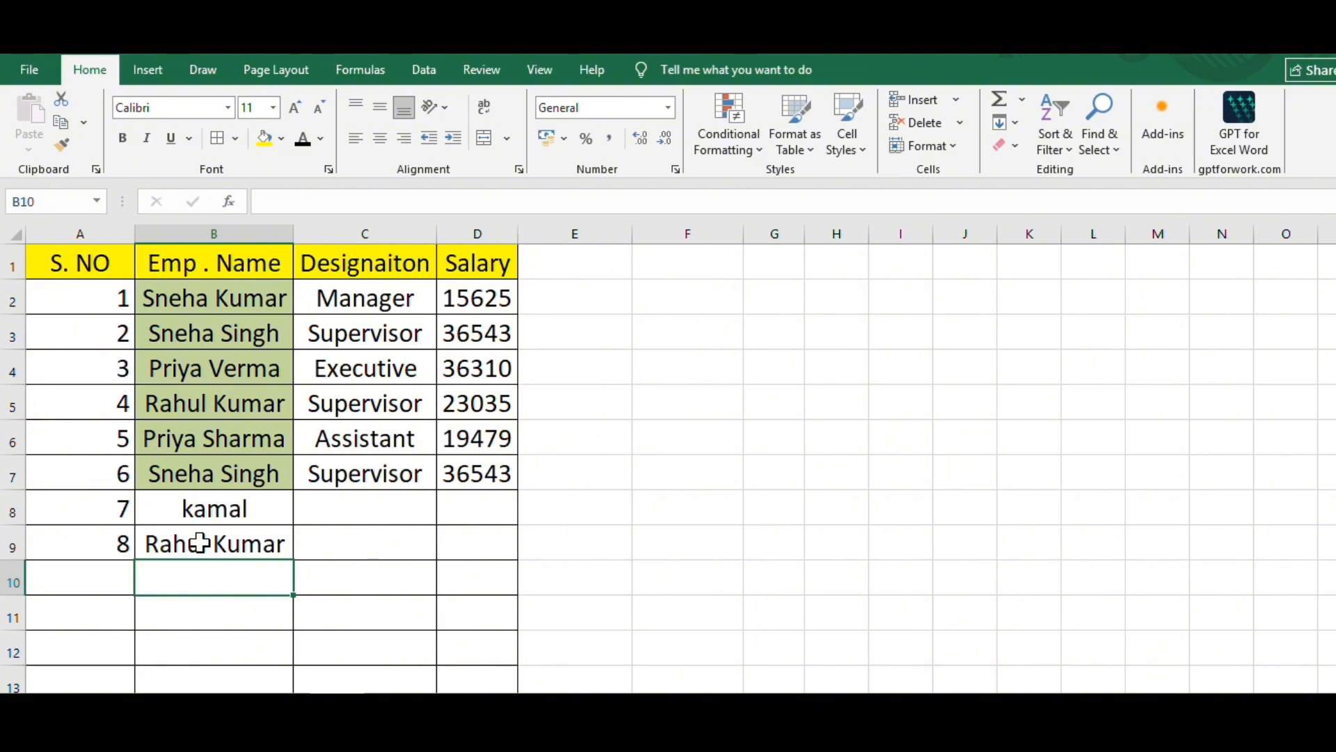
- Enter the sample texts kjdnjcd, jdchj and lkdcij in B10, B11 and B12 of the Emp . Name column
text(kjdnjcd)
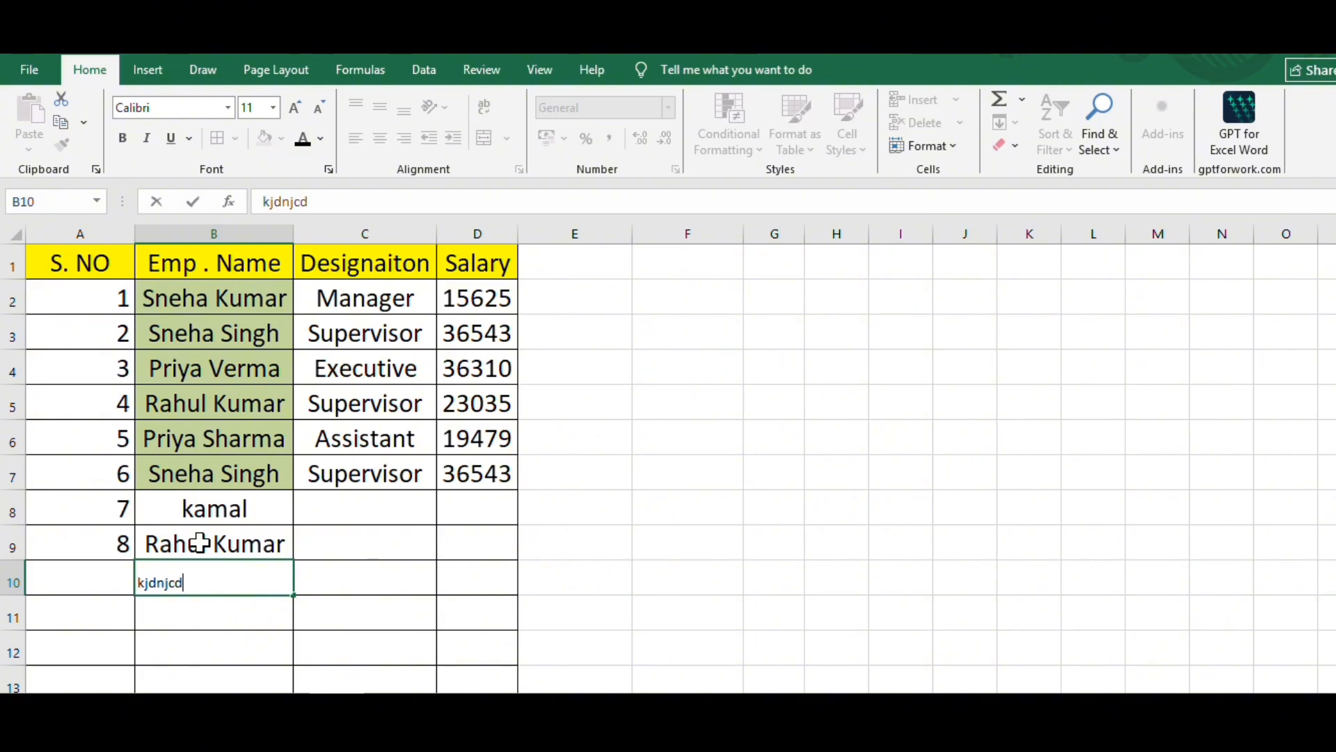
key(Return)
text(jdchj)
key(Return)
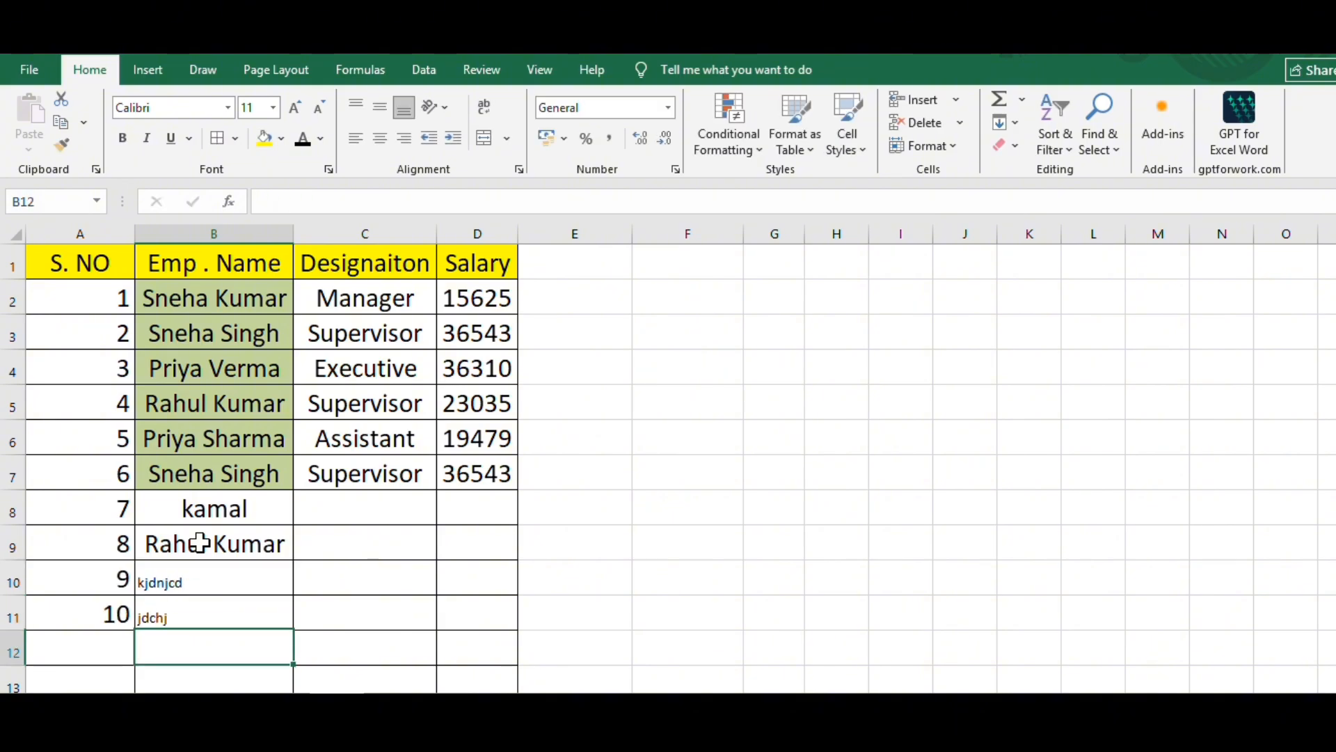
text(lkdcij)
key(Return)
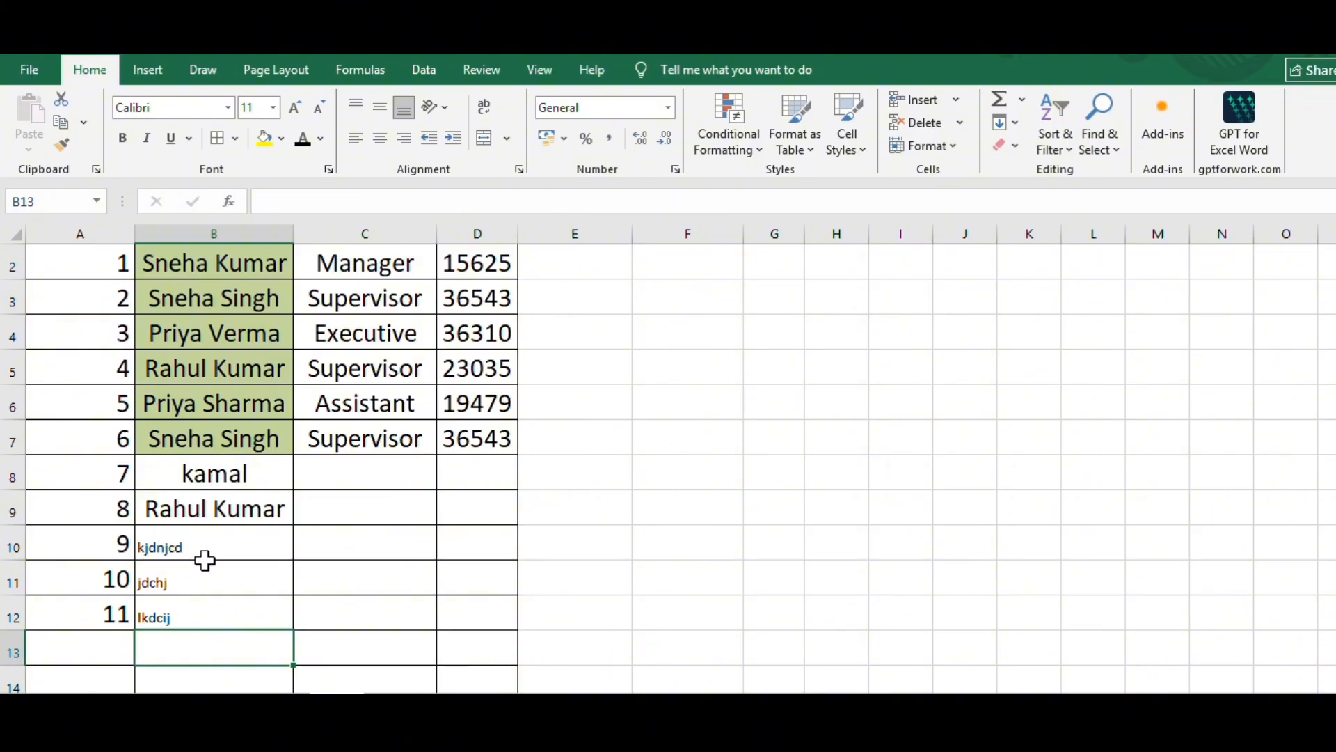
- Clear the test entries from B8:B12 in the Emp . Name column
drag(213, 472, 222, 630)
key(BackSpace)
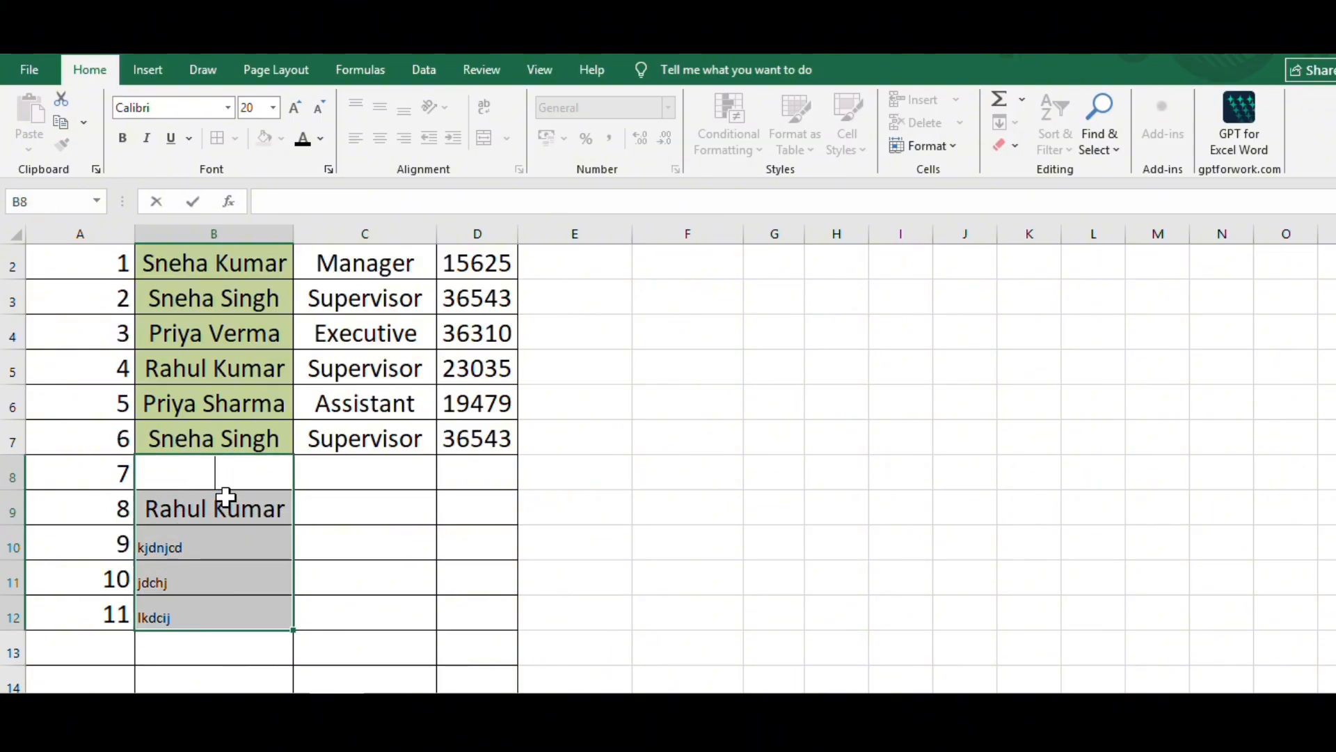
drag(231, 507, 248, 607)
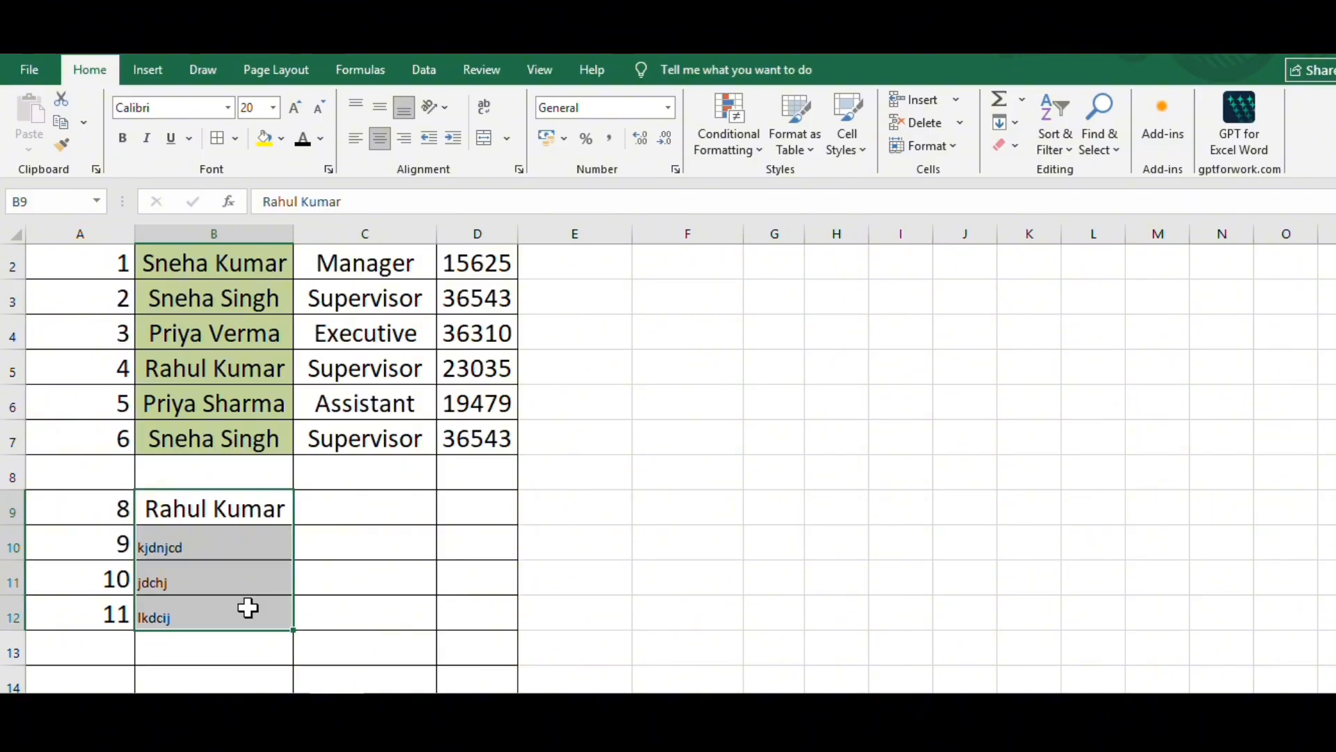
key(Delete)
click(237, 465)
scroll(271, 569, up, 1)
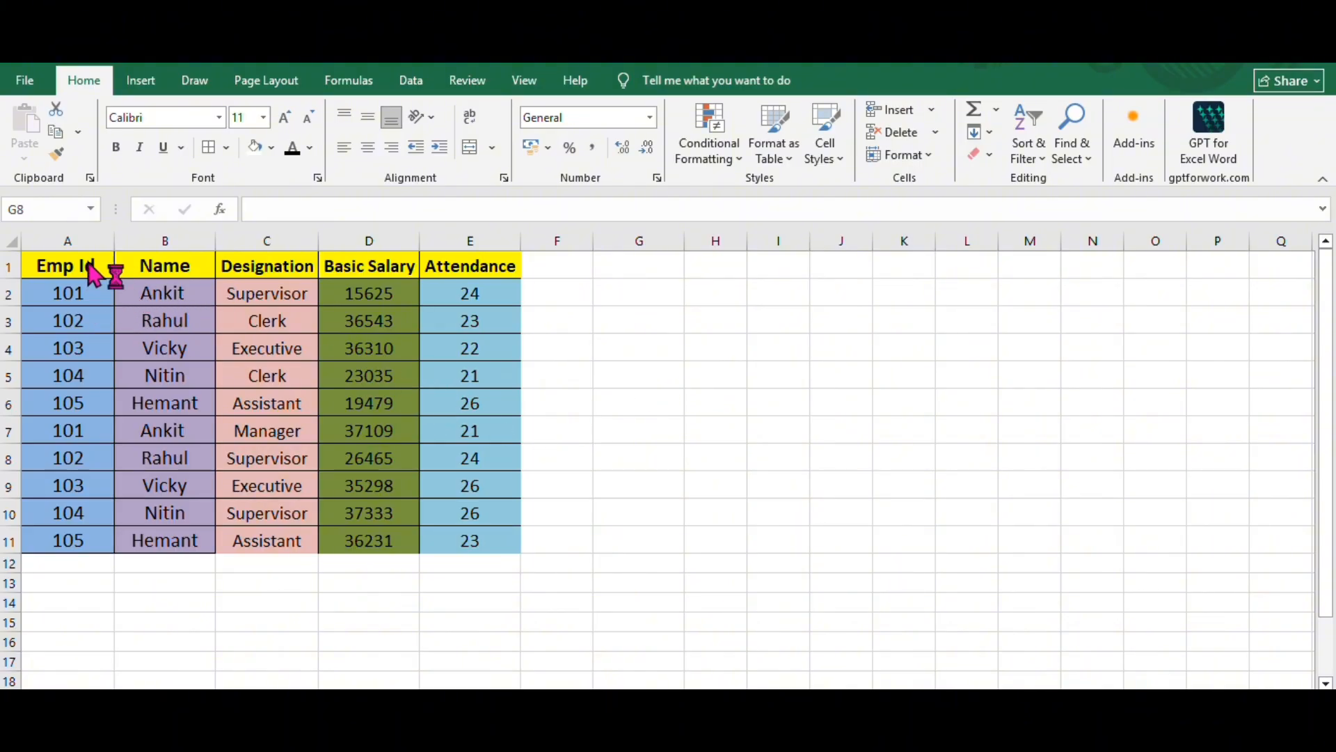
- Move the employee table A1:E11 down to start at A12, and bring it back up to start at A2
click(958, 330)
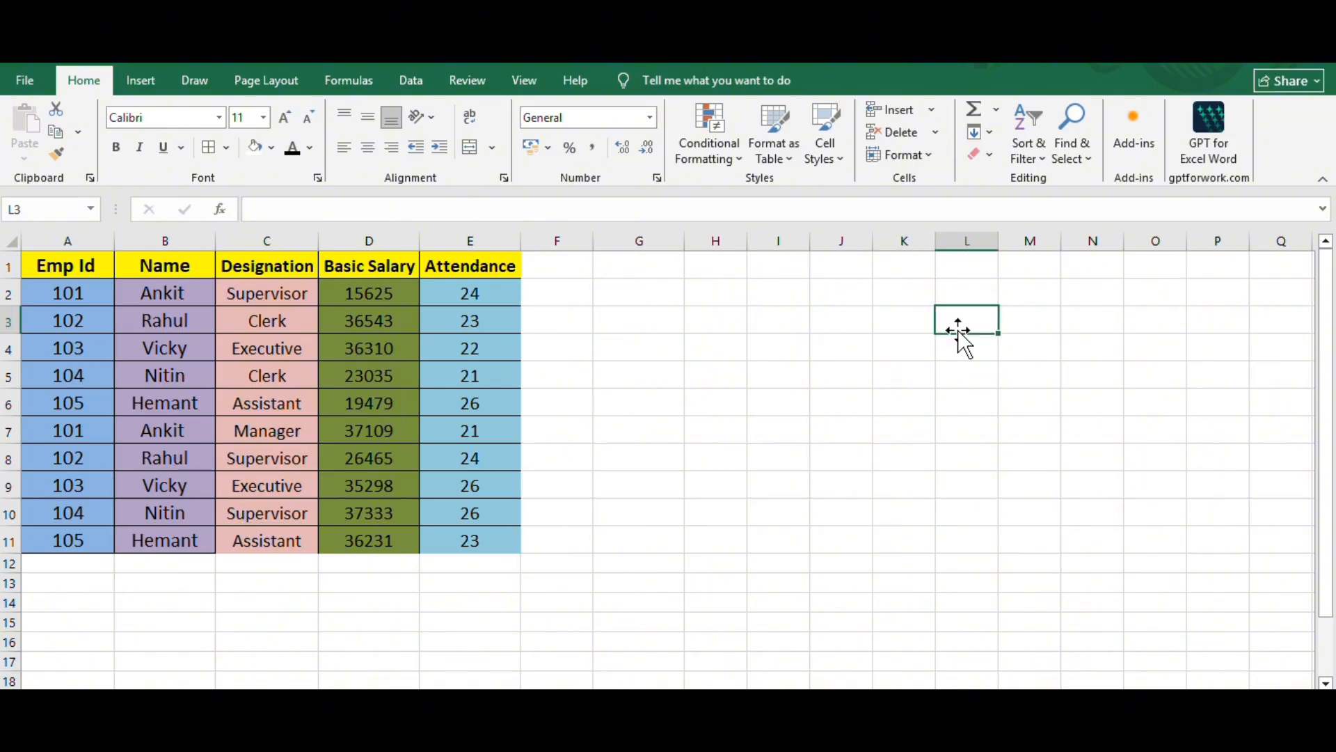
click(707, 427)
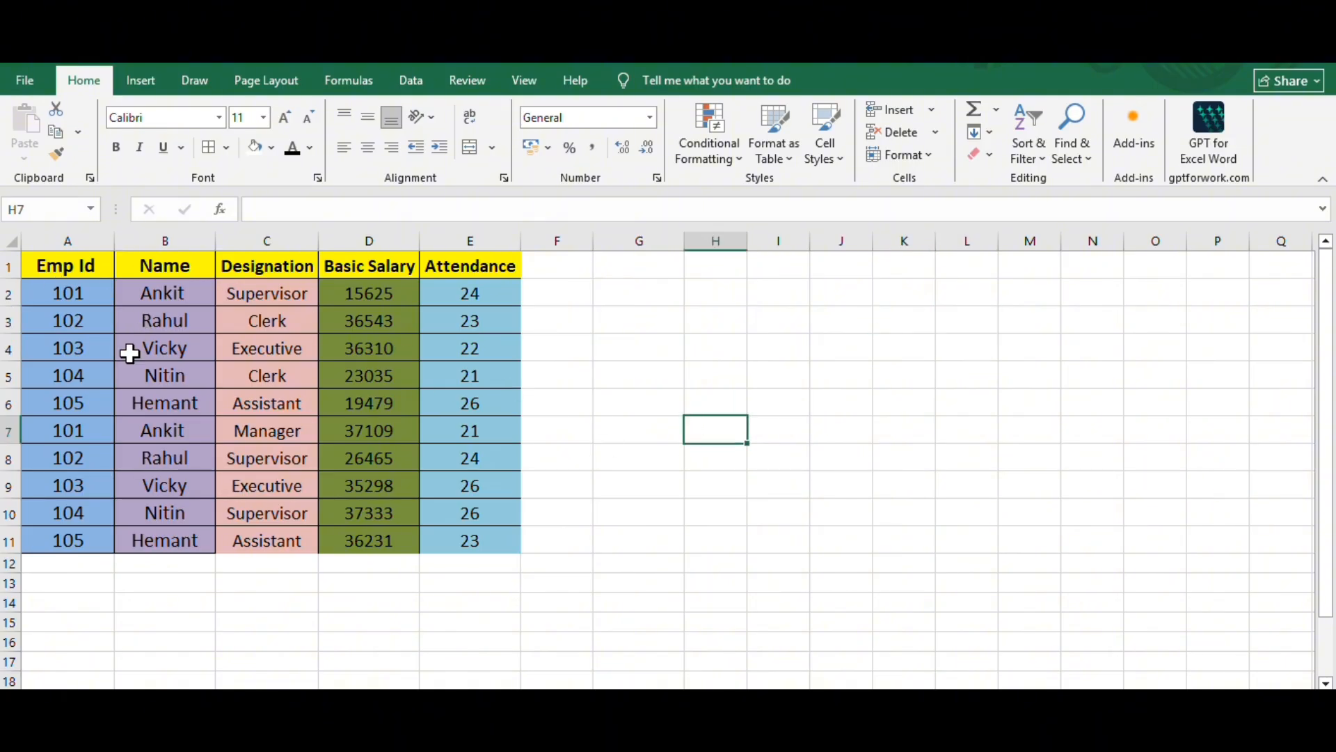
drag(68, 267, 468, 530)
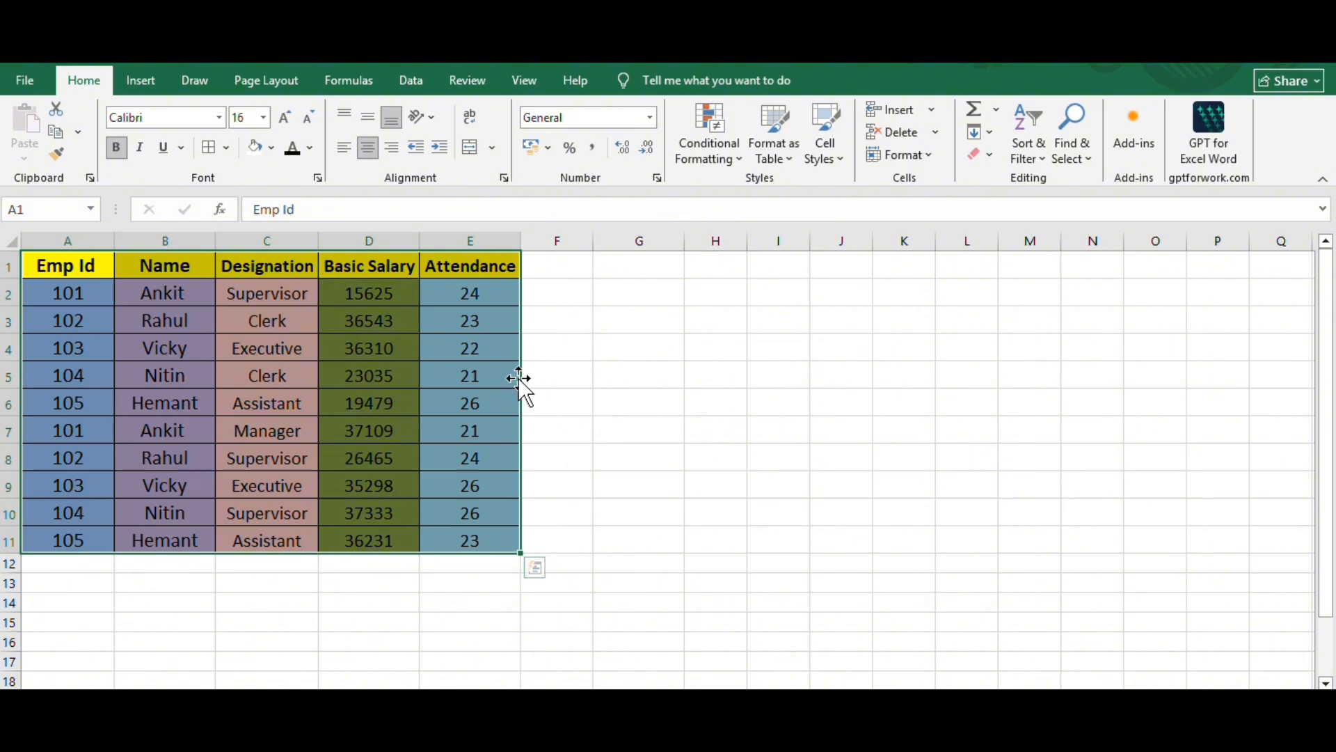
drag(527, 391, 53, 560)
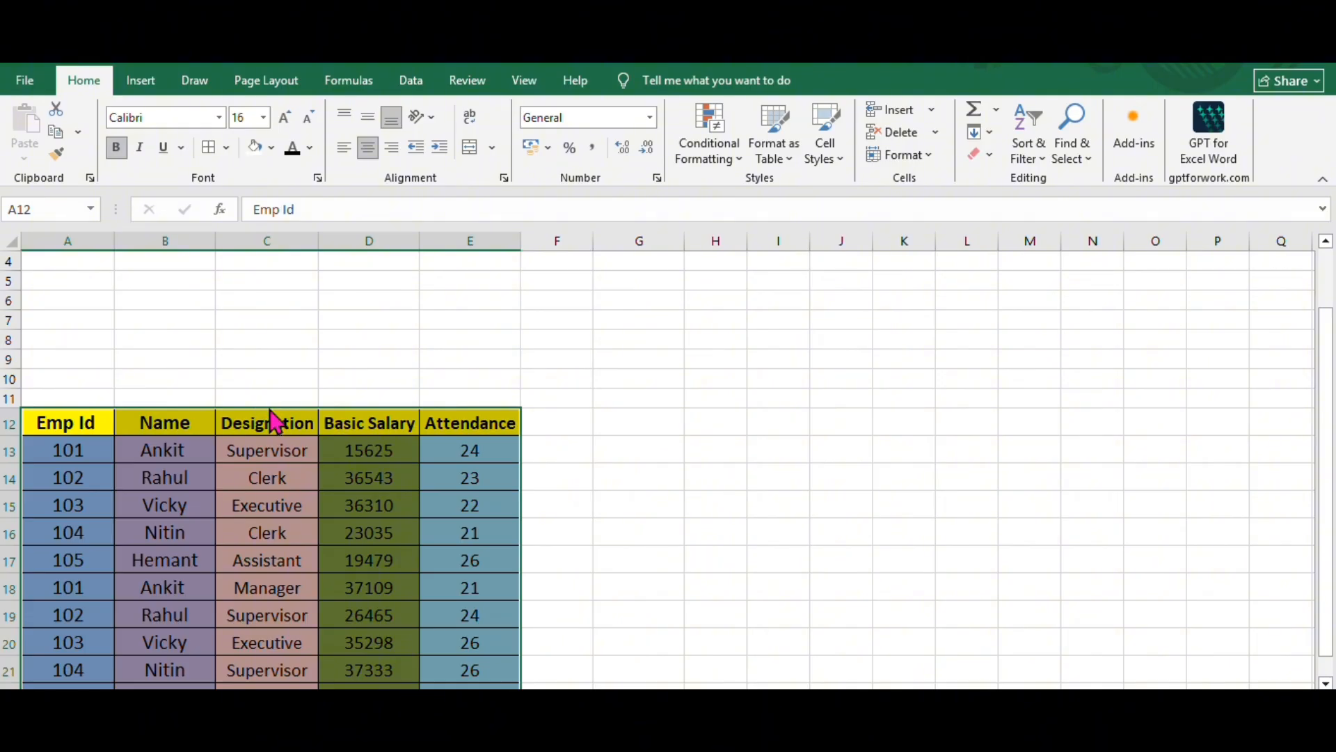
drag(268, 407, 163, 261)
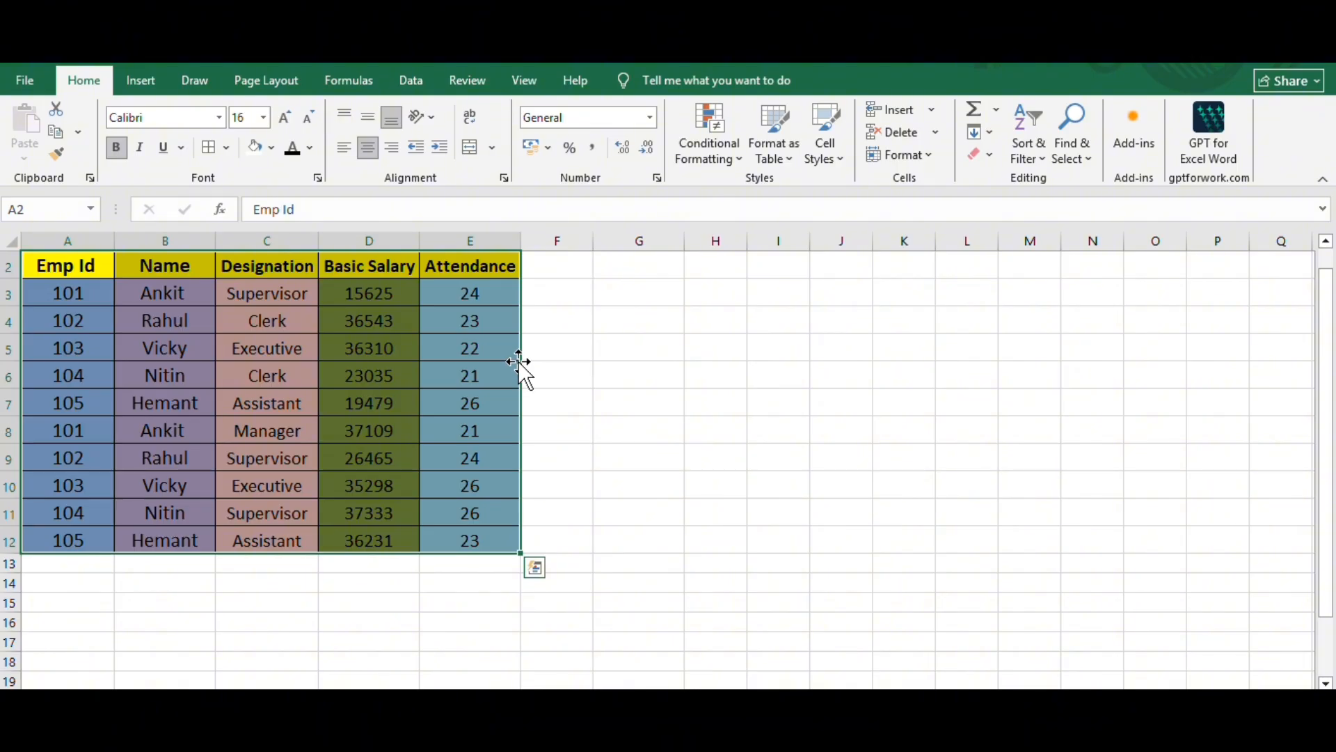
- Move the employee table down to start at A31, return it to A1 and deselect it
drag(522, 372, 129, 616)
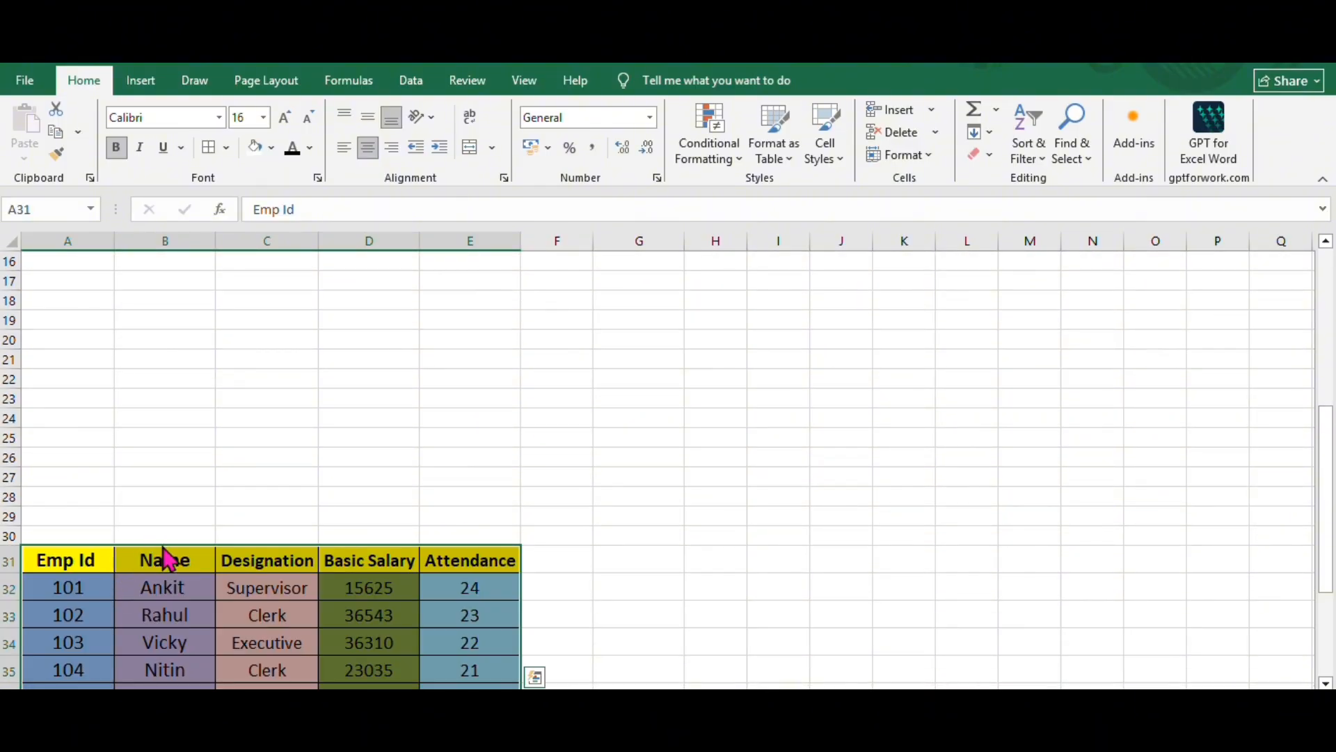
drag(165, 554, 167, 240)
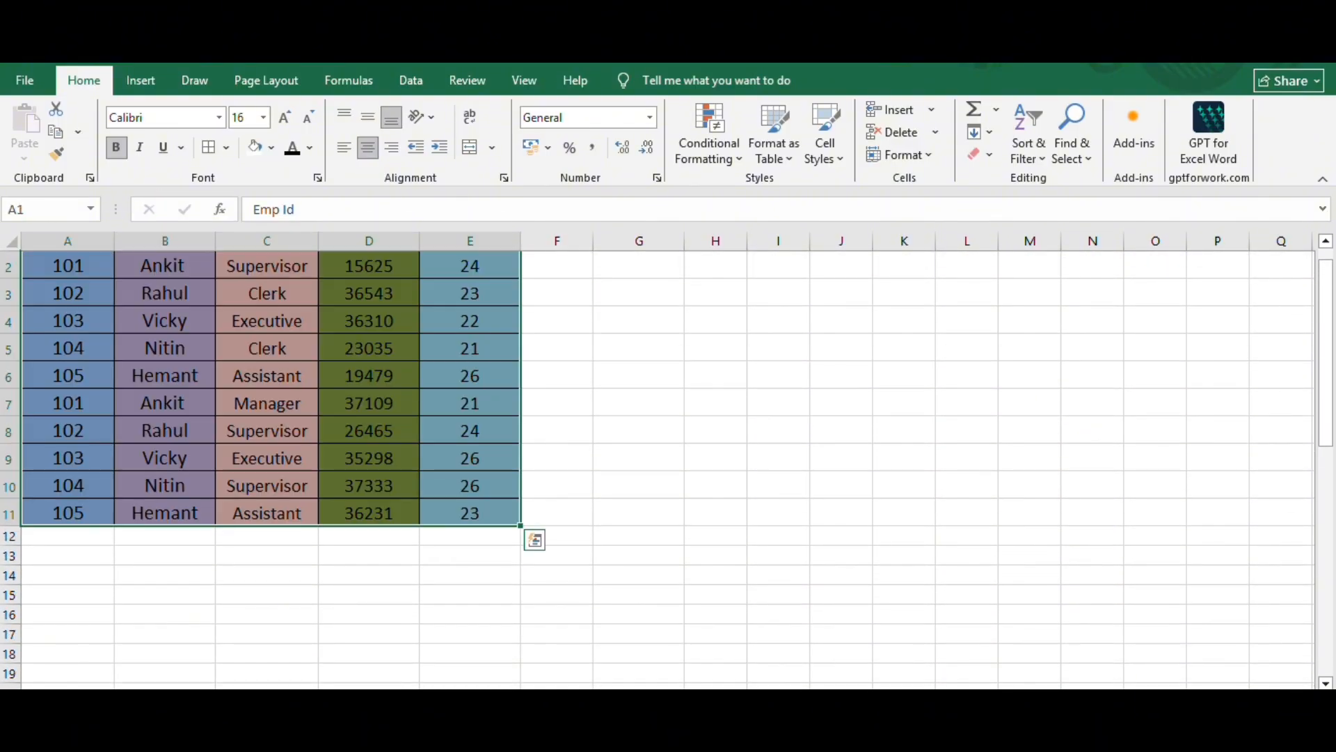
click(669, 363)
scroll(418, 432, up, 1)
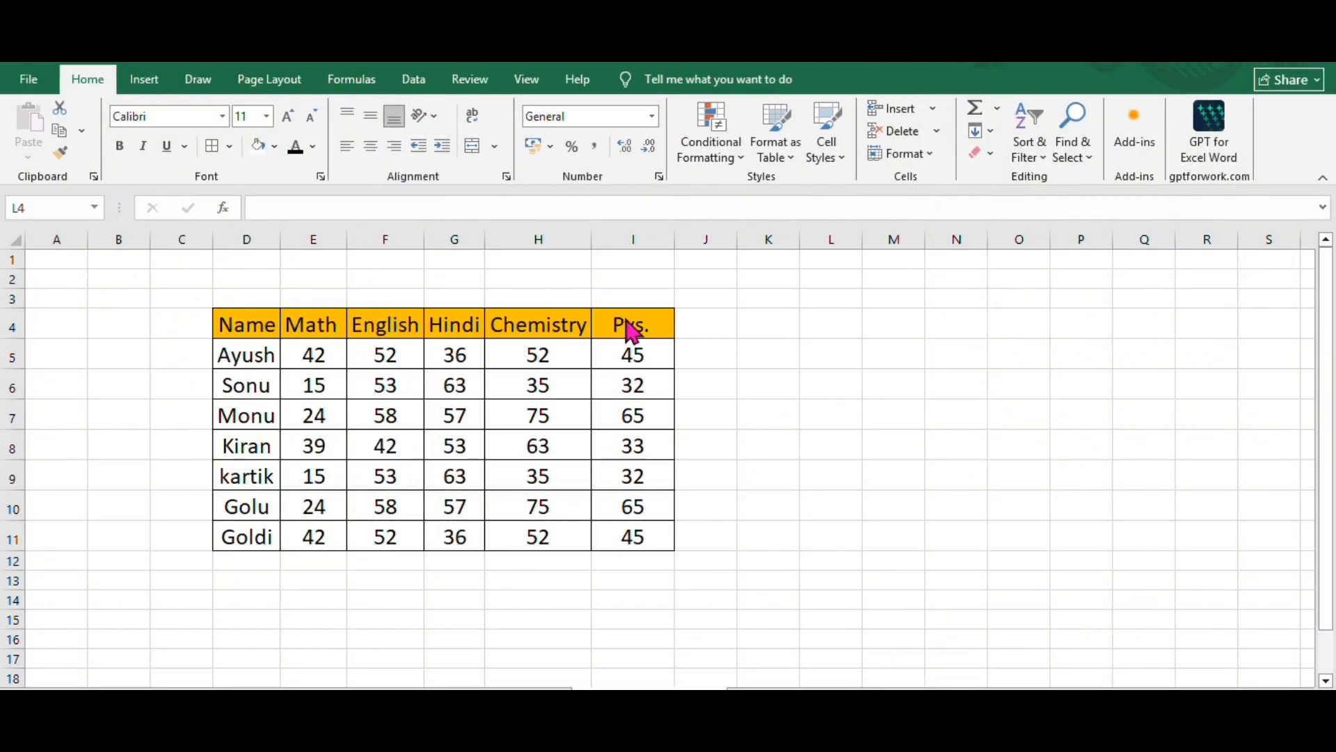
- Shift the Pys. column in between English and Hindi, and reposition it between Hindi and Chemistry
click(625, 238)
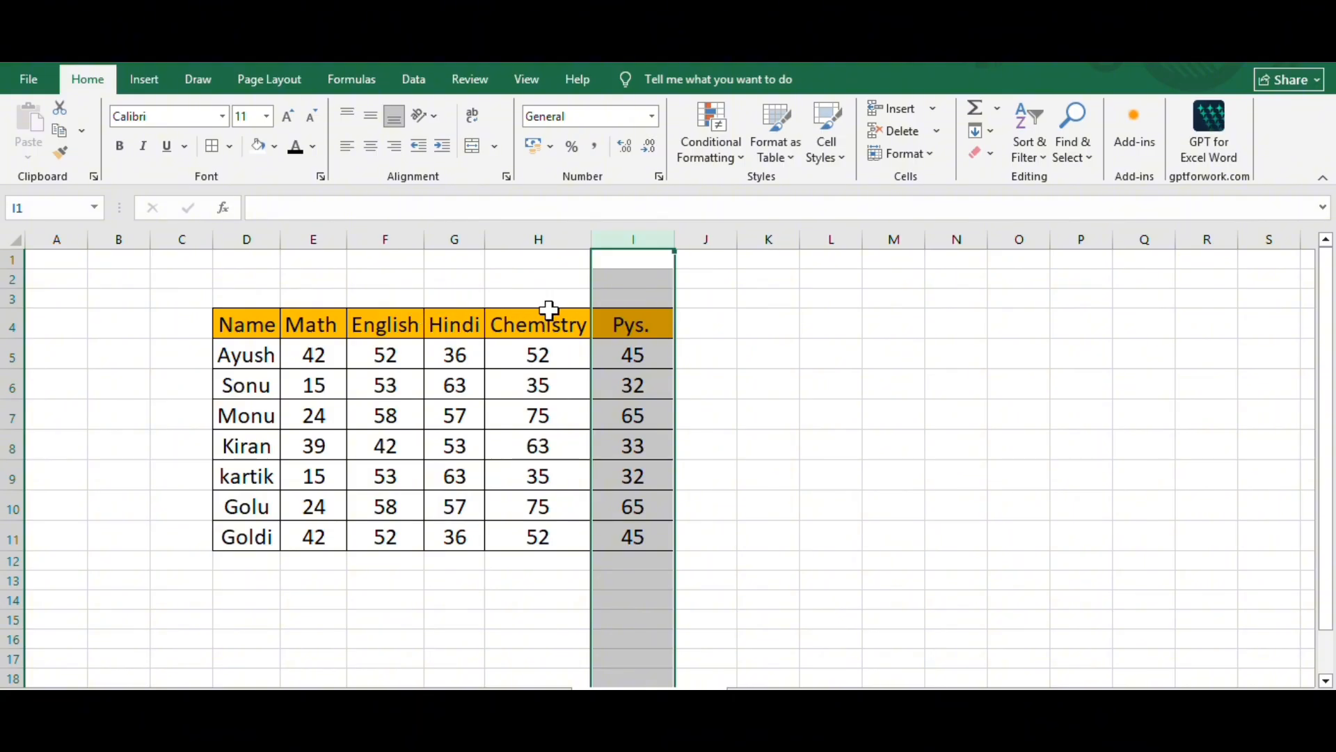
click(749, 293)
click(631, 233)
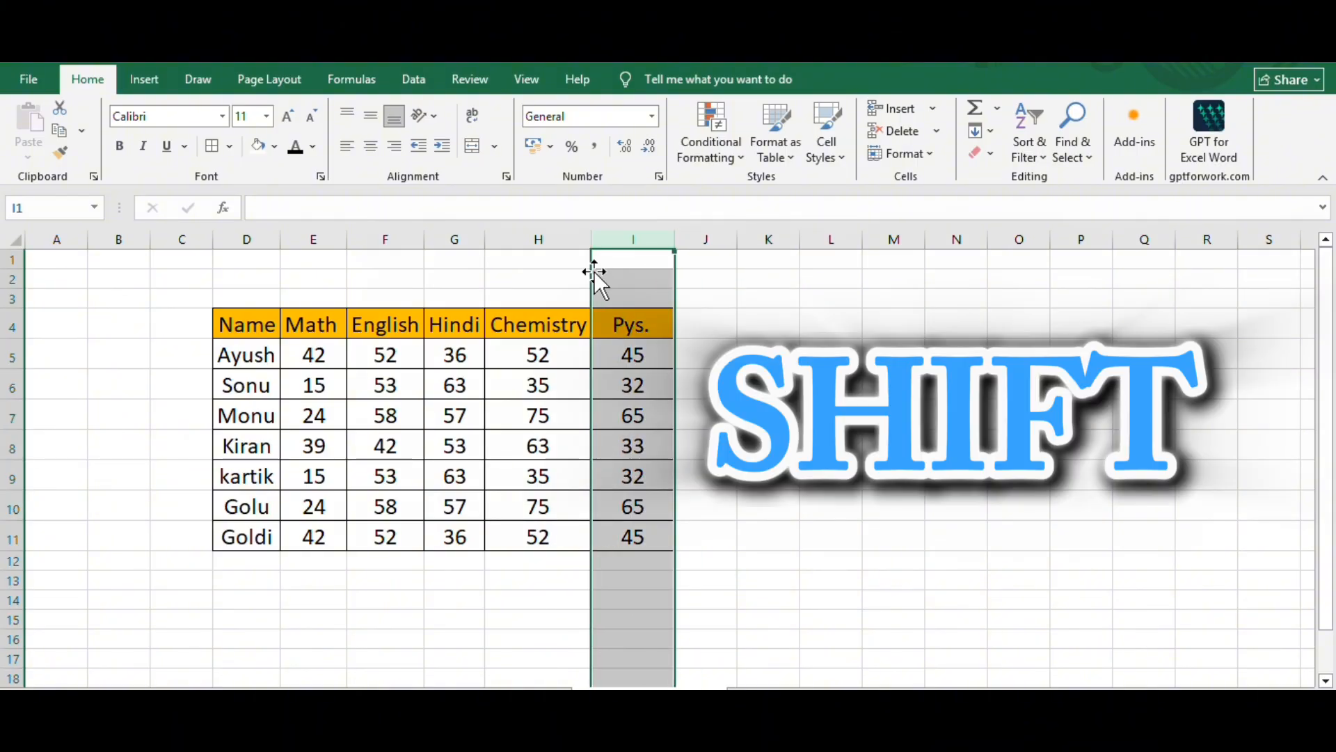
drag(590, 270, 409, 259)
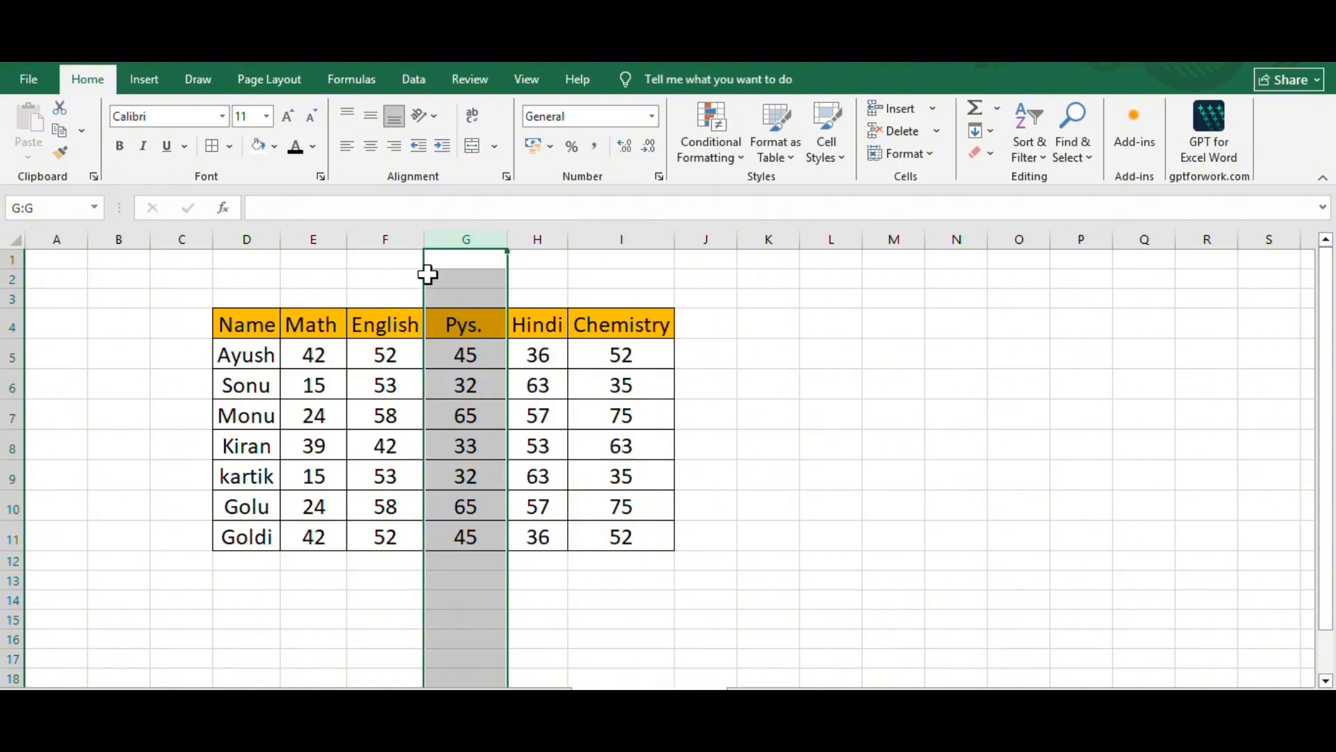
drag(428, 284, 567, 263)
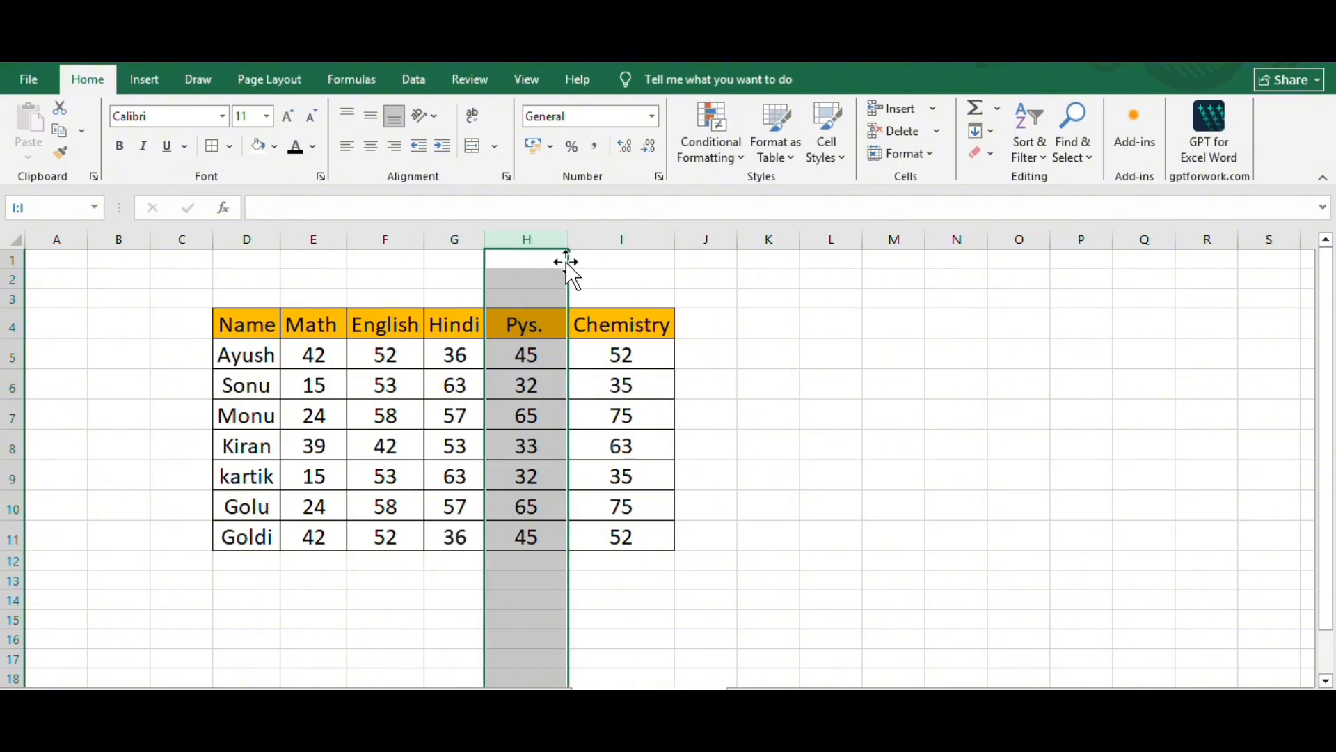
click(430, 279)
- Move the Hindi column between the Name and Math columns without overwriting any data
click(440, 240)
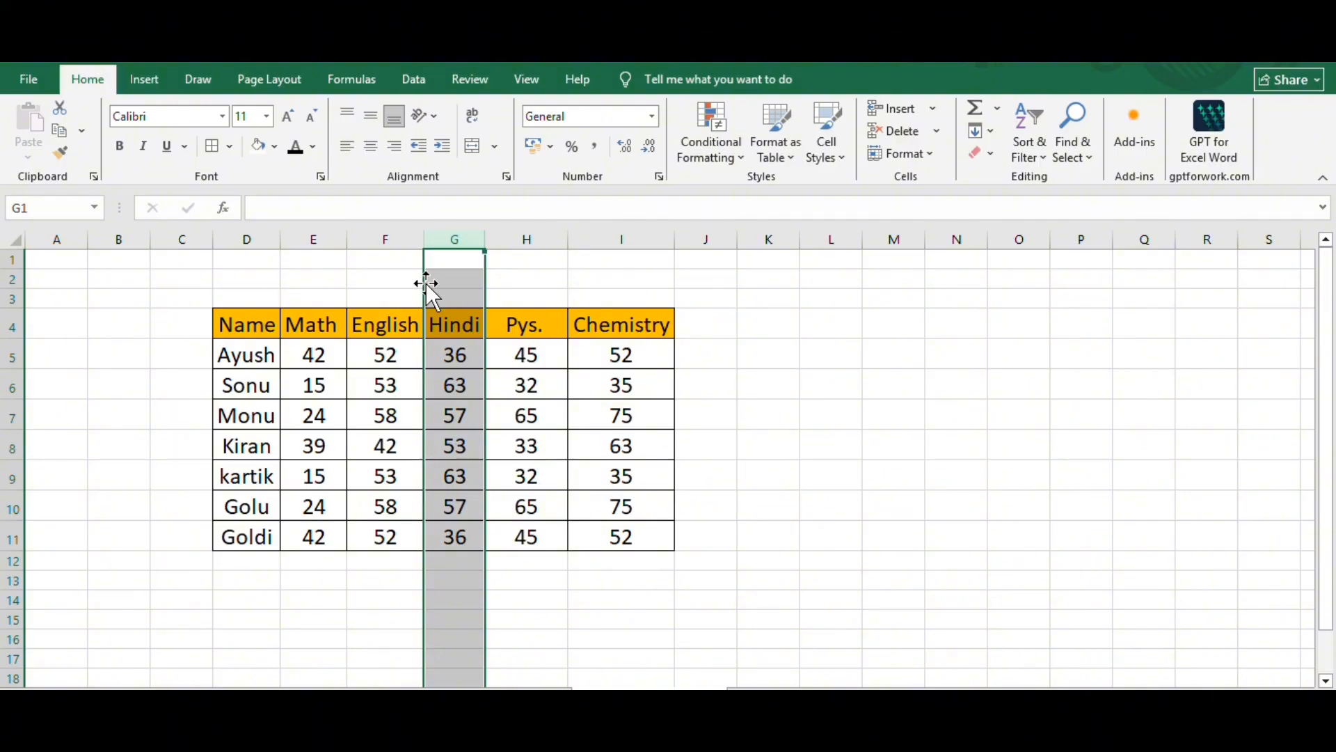
drag(426, 284, 295, 289)
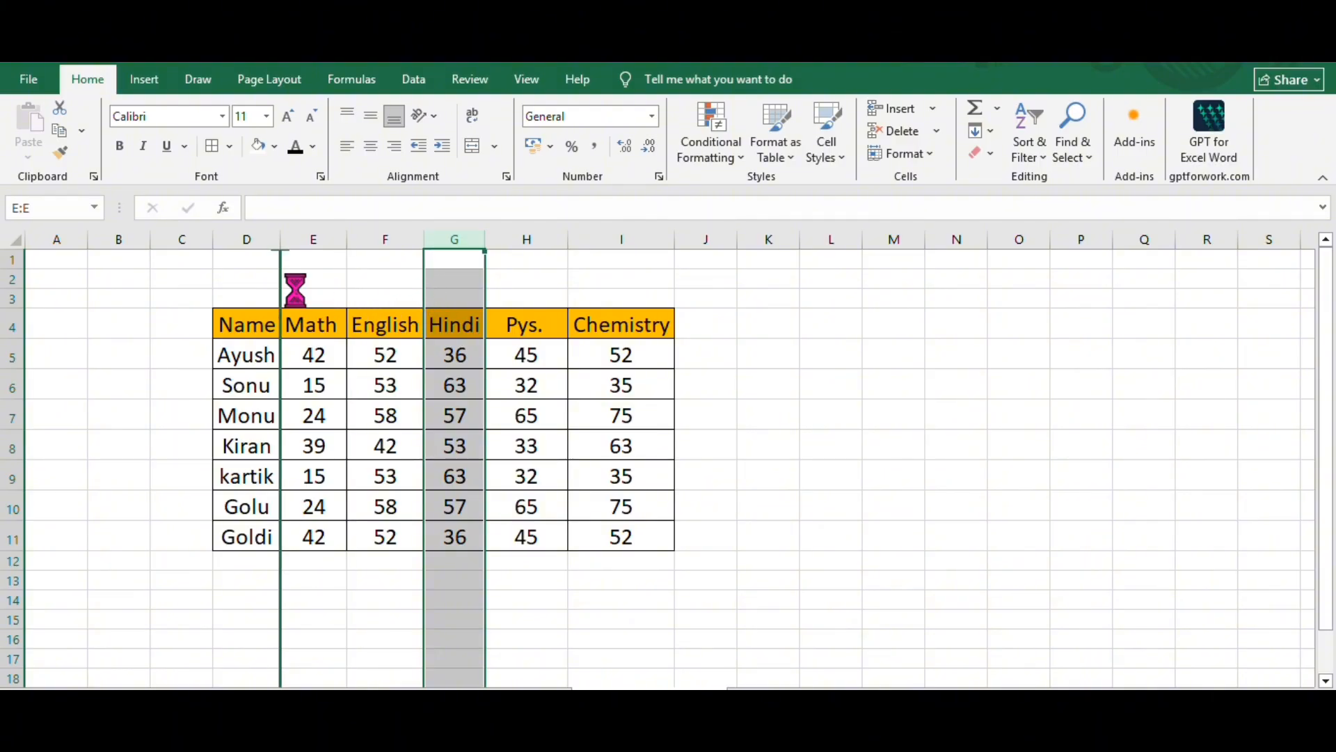
click(445, 280)
click(299, 325)
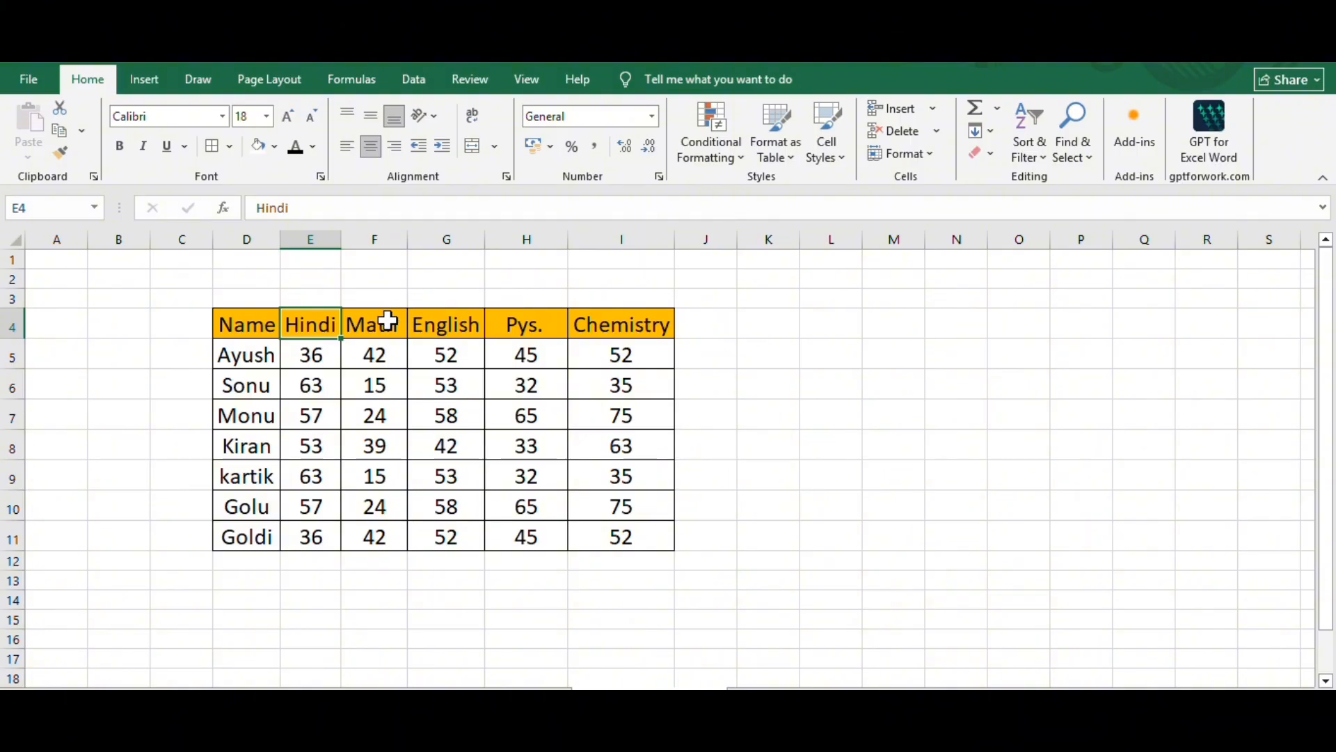
click(544, 426)
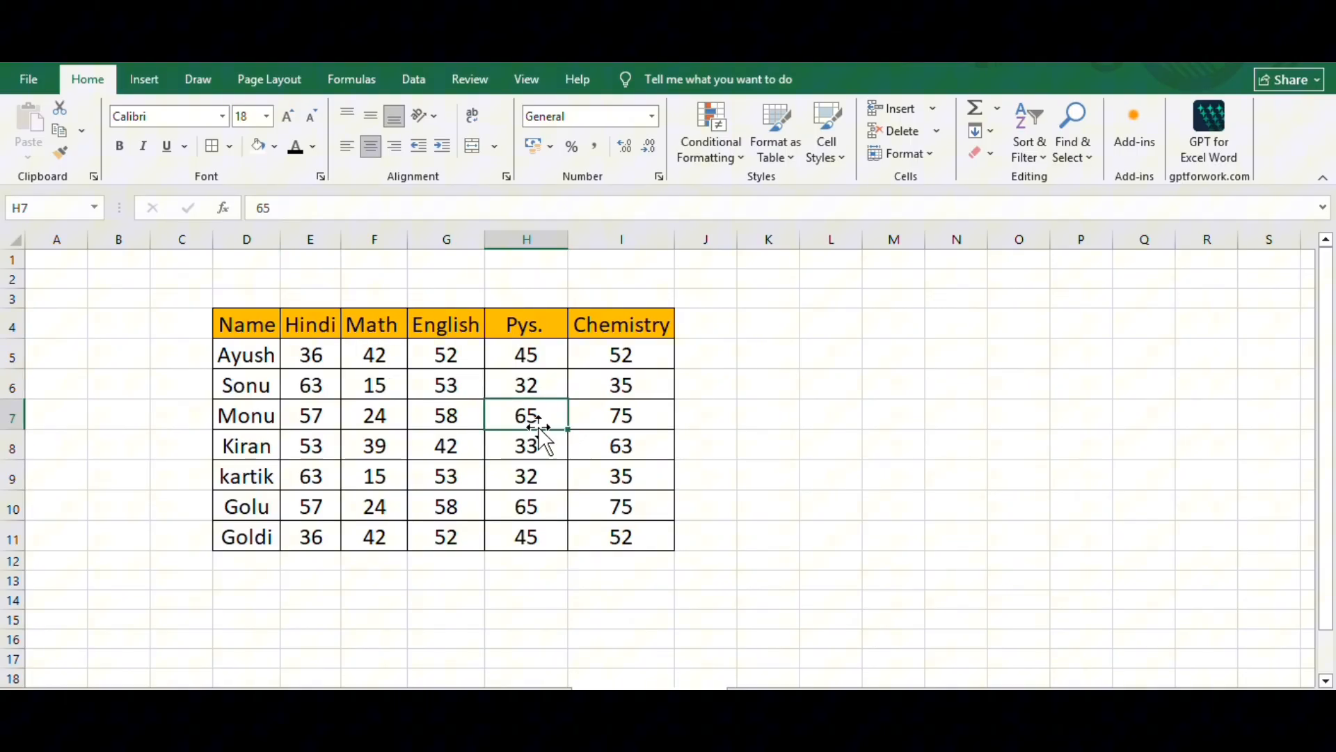
- Move row 5 of the marks table down to row 7, shifting the two rows below it up
click(11, 355)
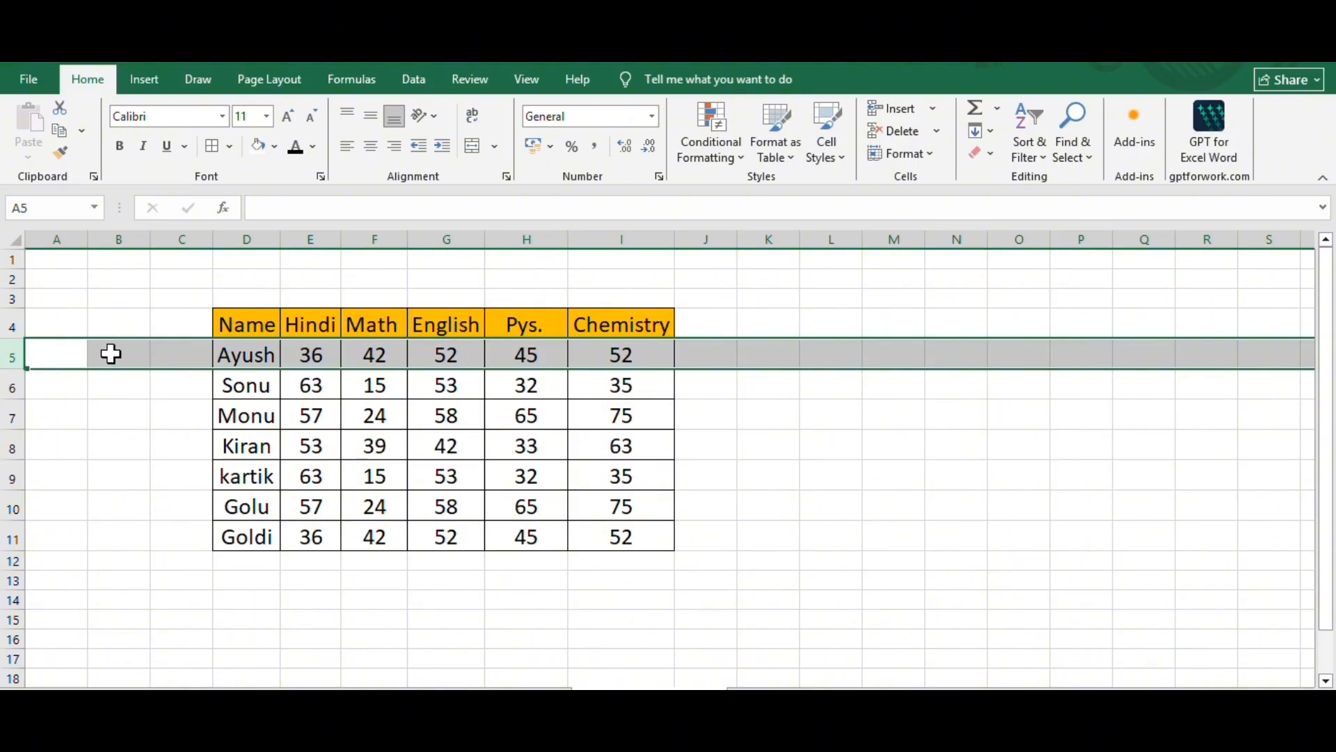
drag(138, 371, 149, 426)
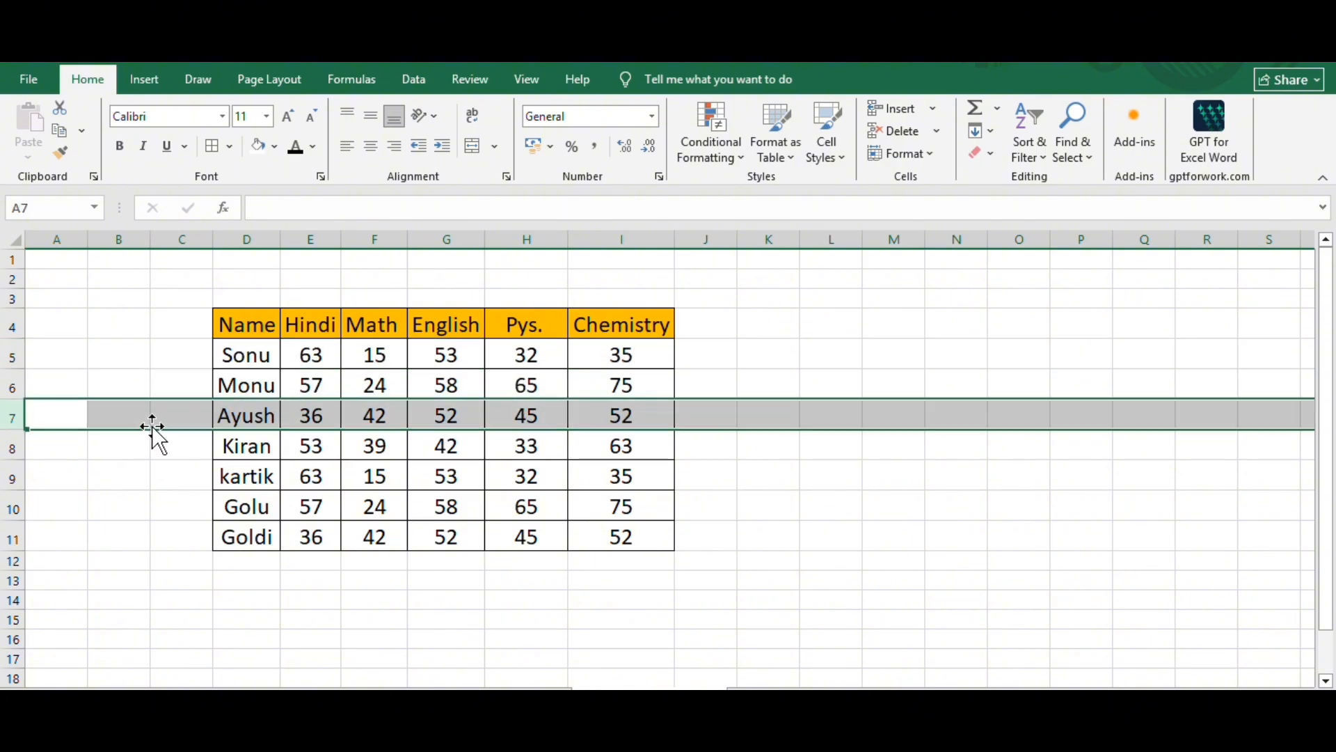
click(162, 360)
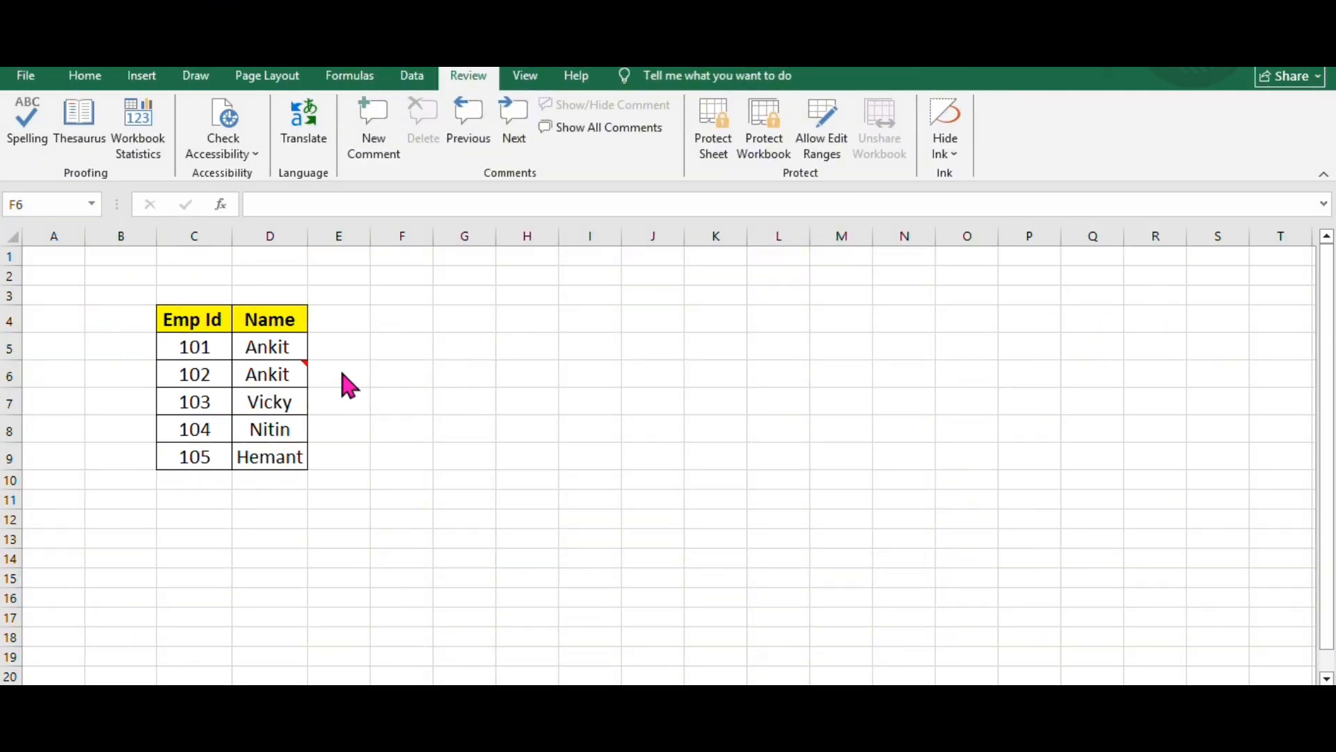
- Examine the picture comment attached to cell D6 and compare it with the uncommented cell D5
click(289, 346)
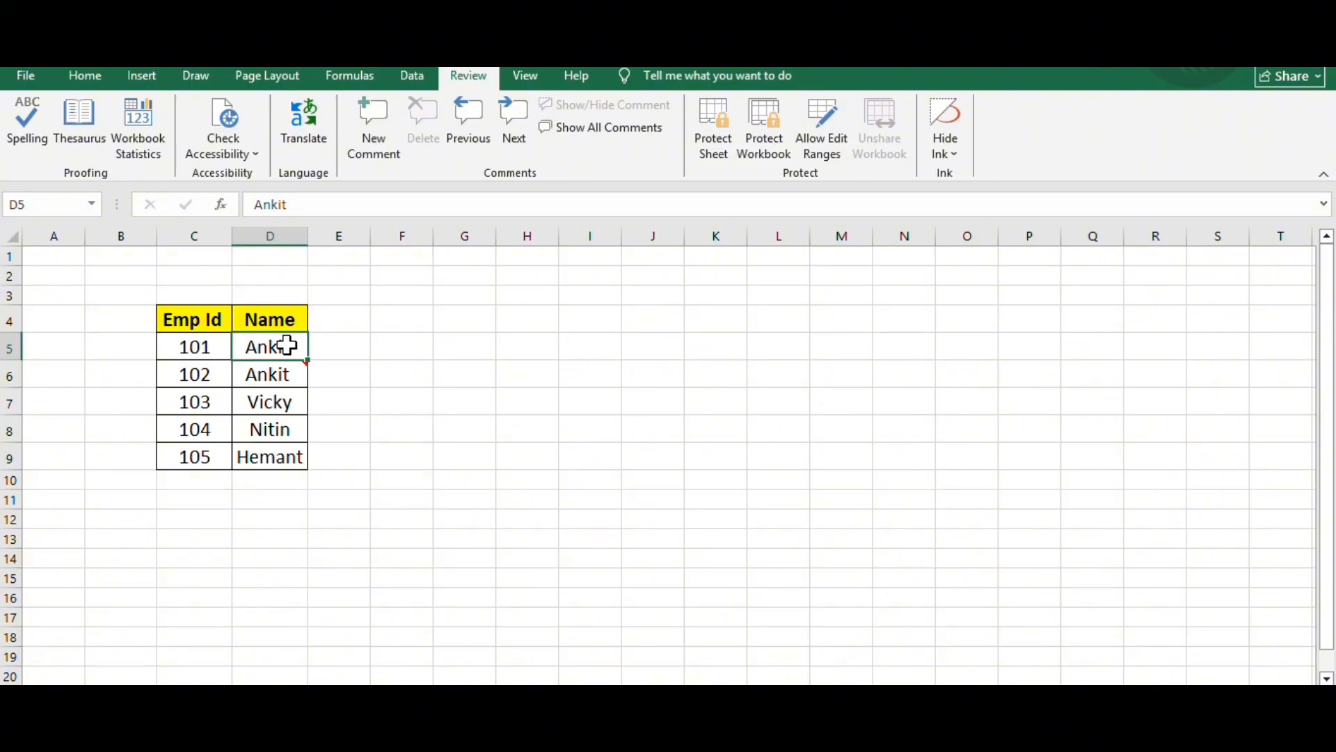
click(272, 375)
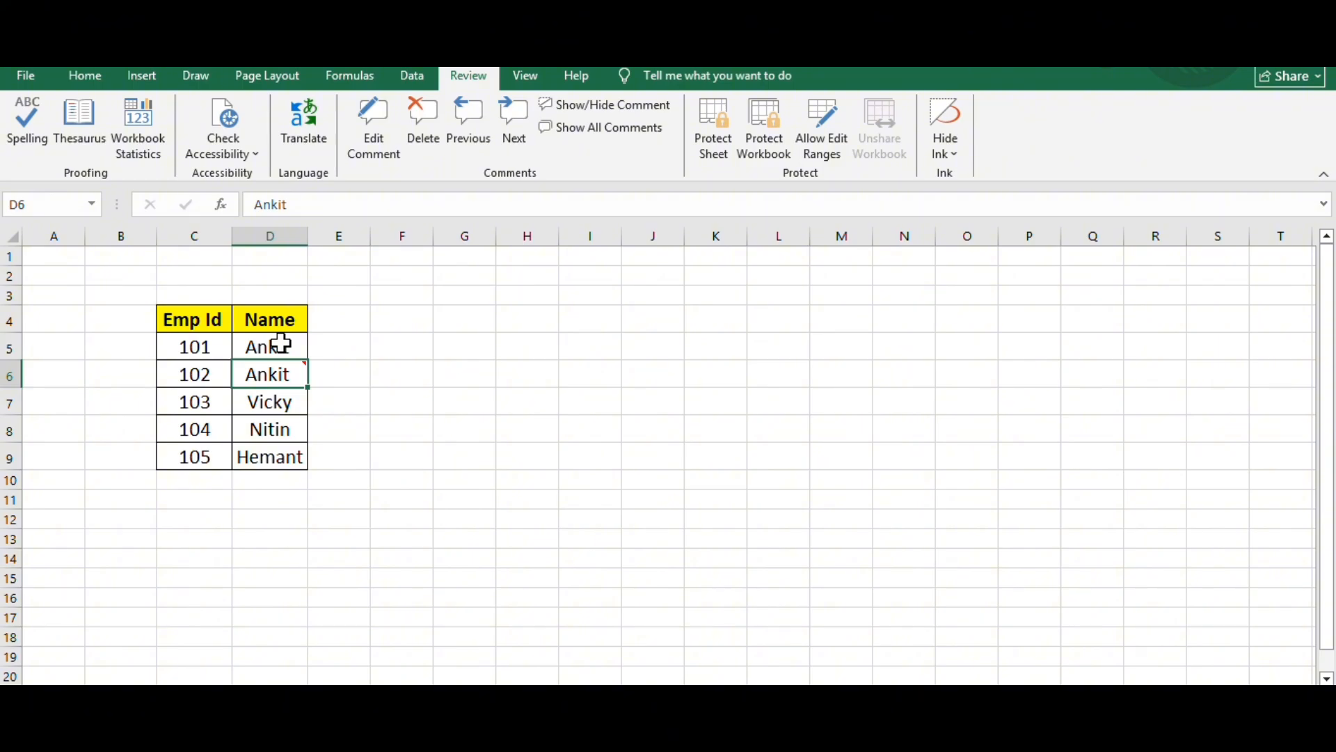
click(281, 343)
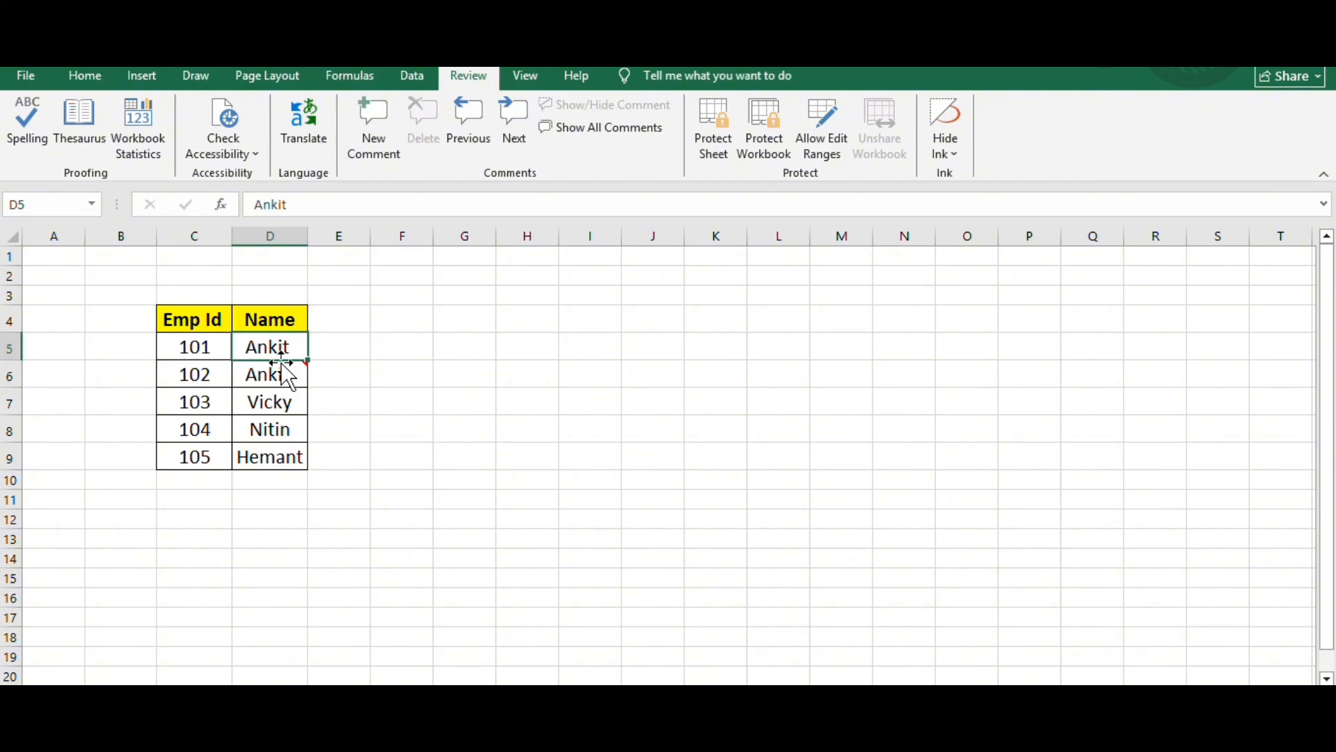
click(280, 374)
mouse_move(281, 375)
click(278, 346)
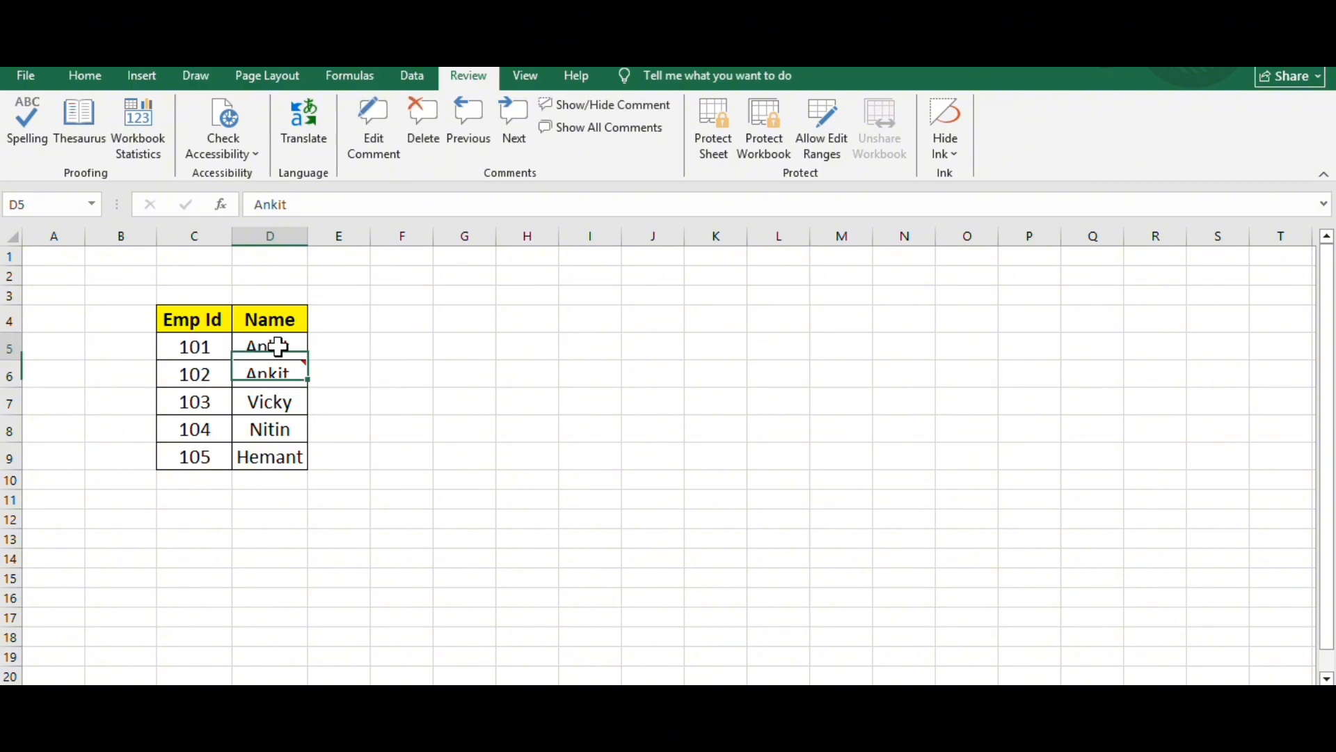
click(281, 374)
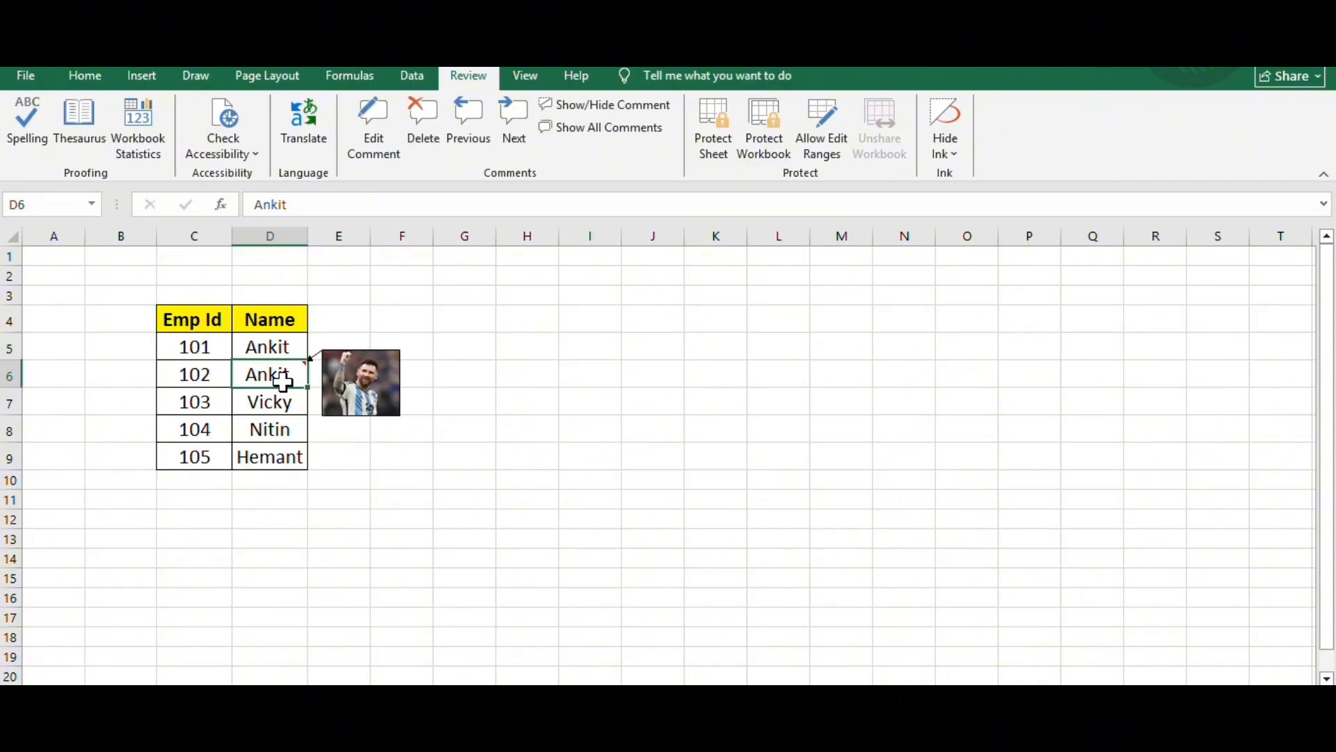
click(279, 346)
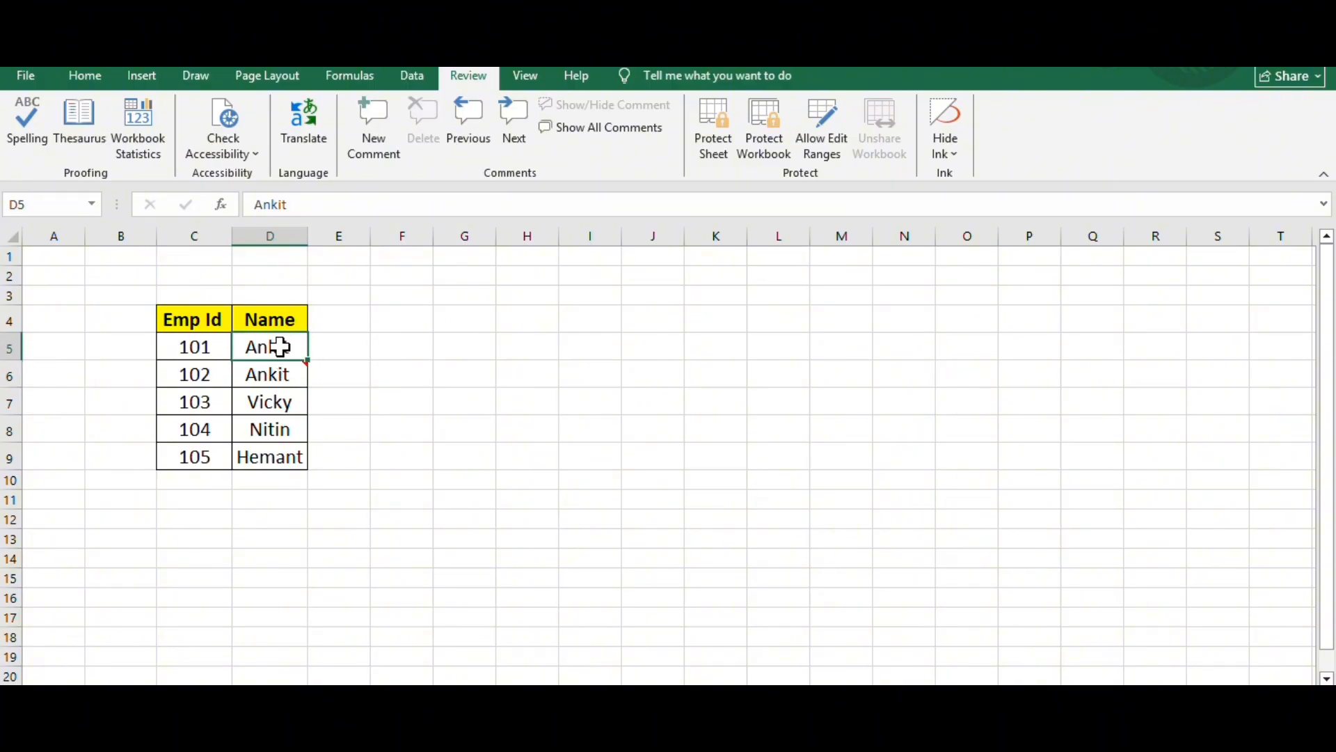
click(291, 369)
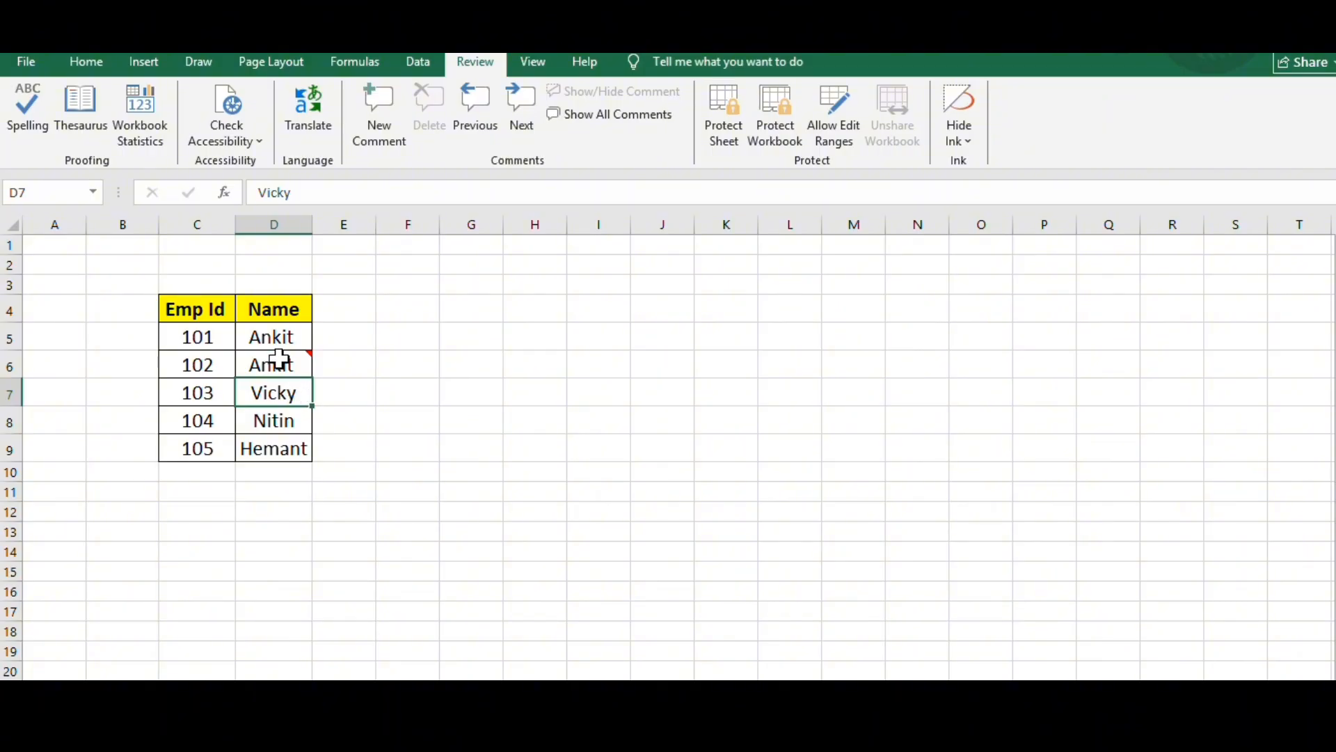
- Insert a new comment on cell D7 and clear the default author name from it
click(82, 68)
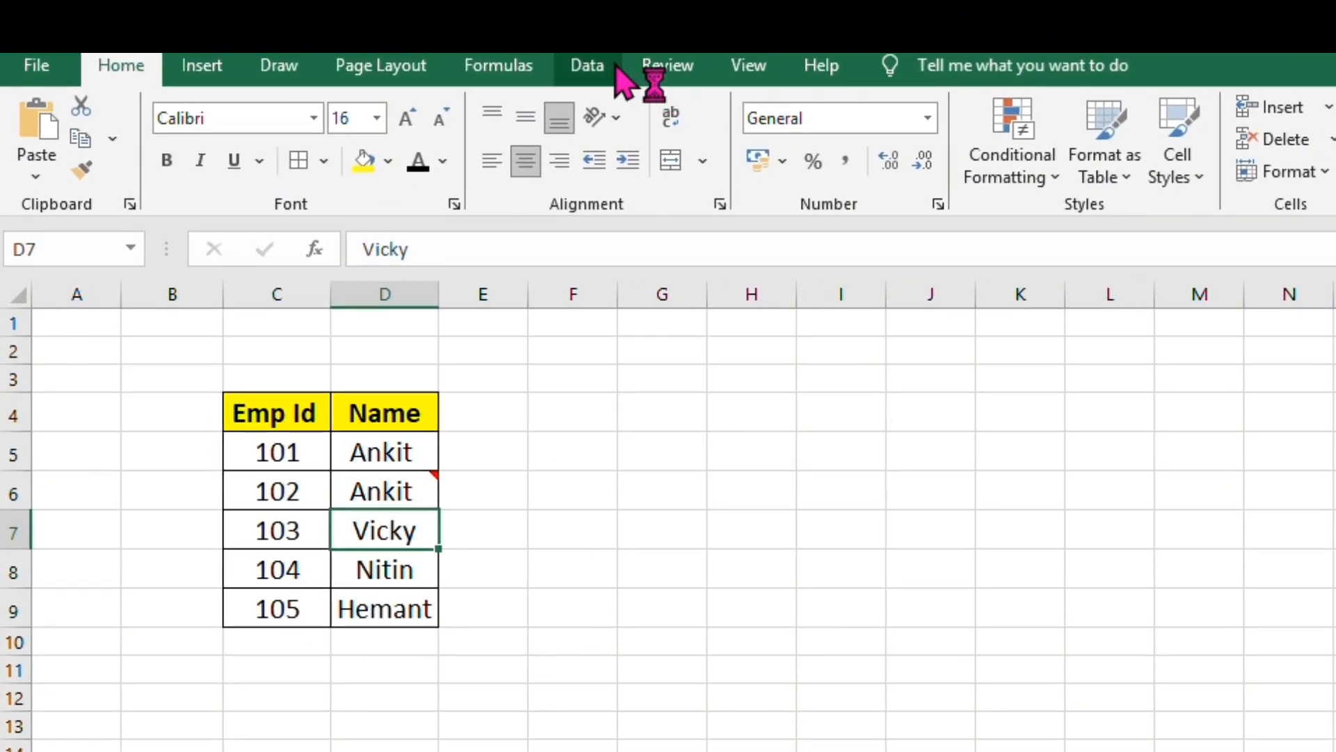
click(650, 68)
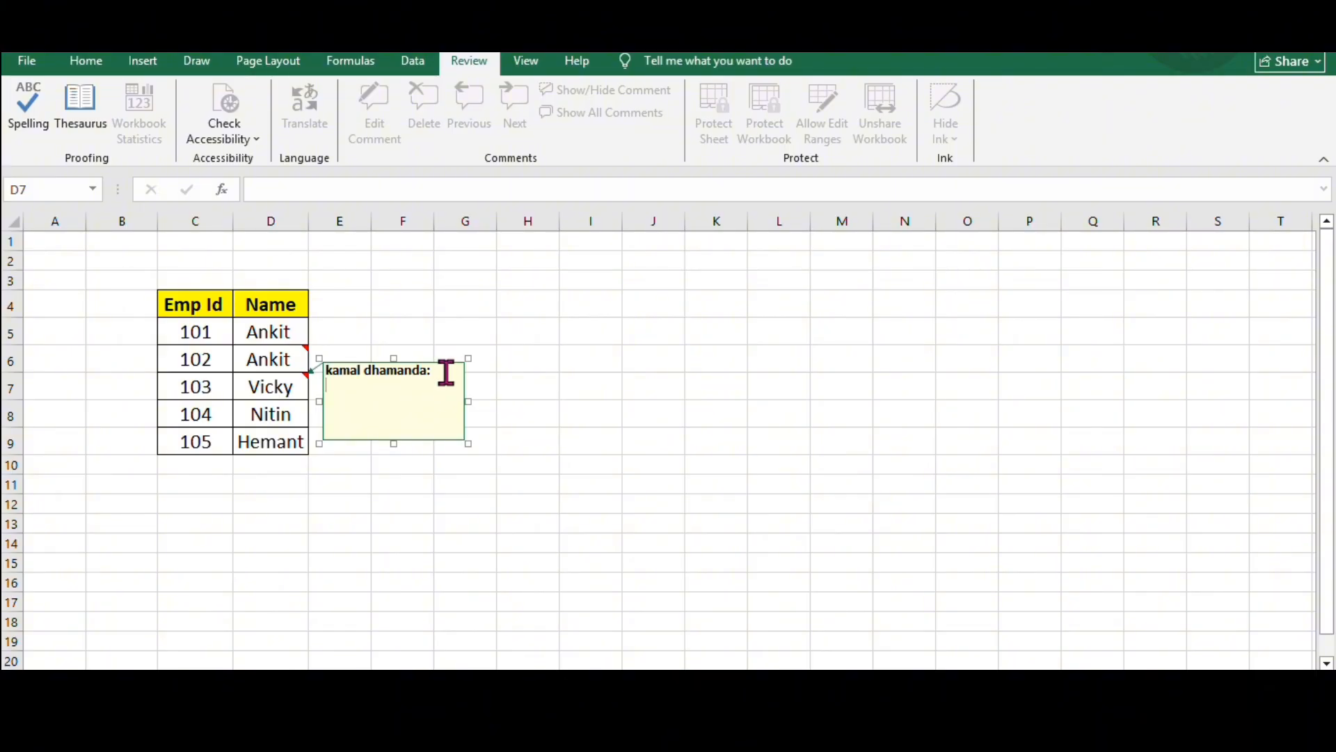
drag(441, 371, 329, 371)
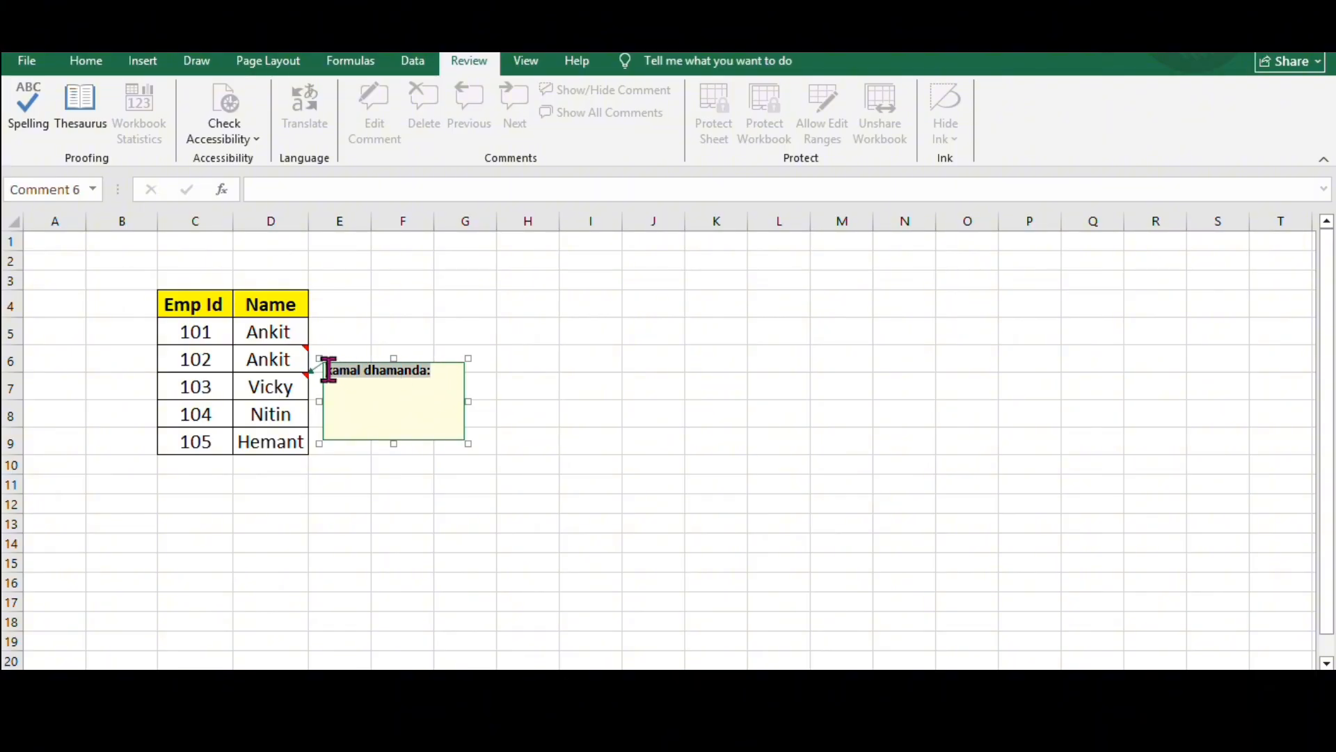
key(BackSpace)
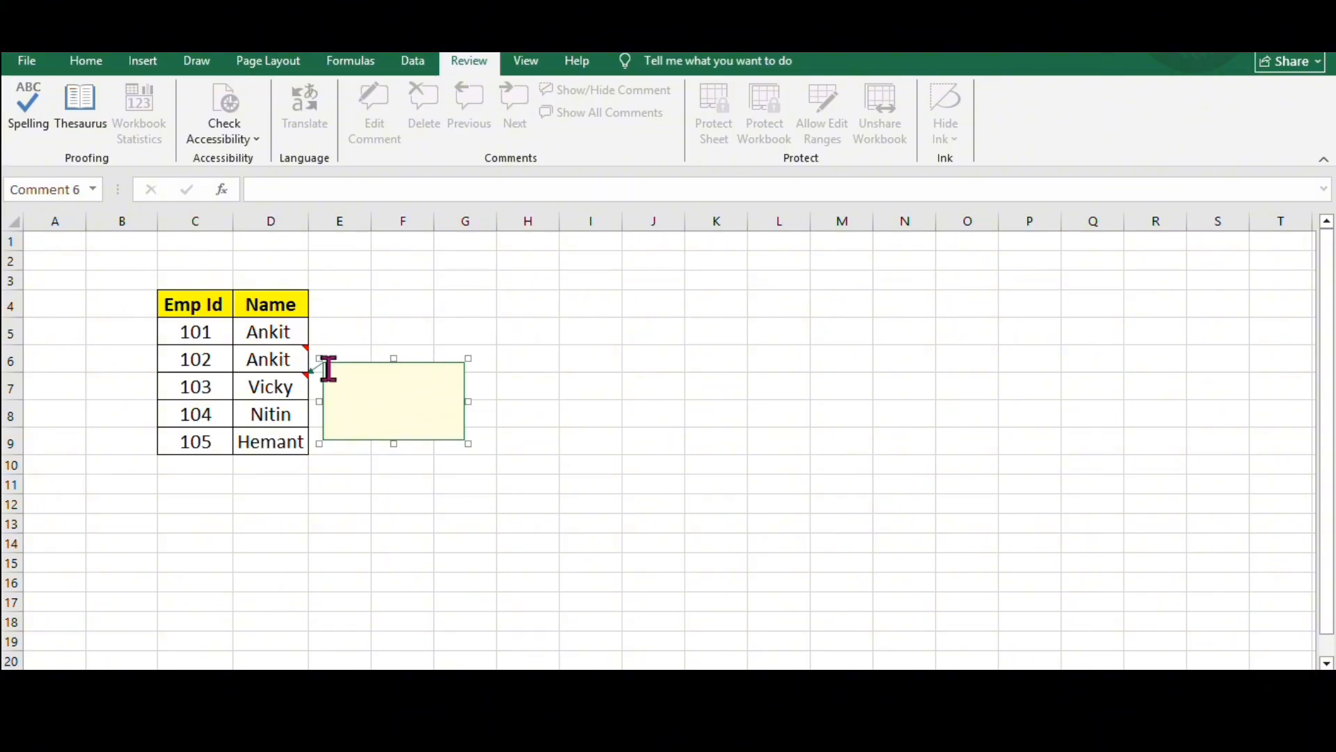
- Fill the background of the D7 comment with the picture doni.jpg from the Desktop folder
click(361, 441)
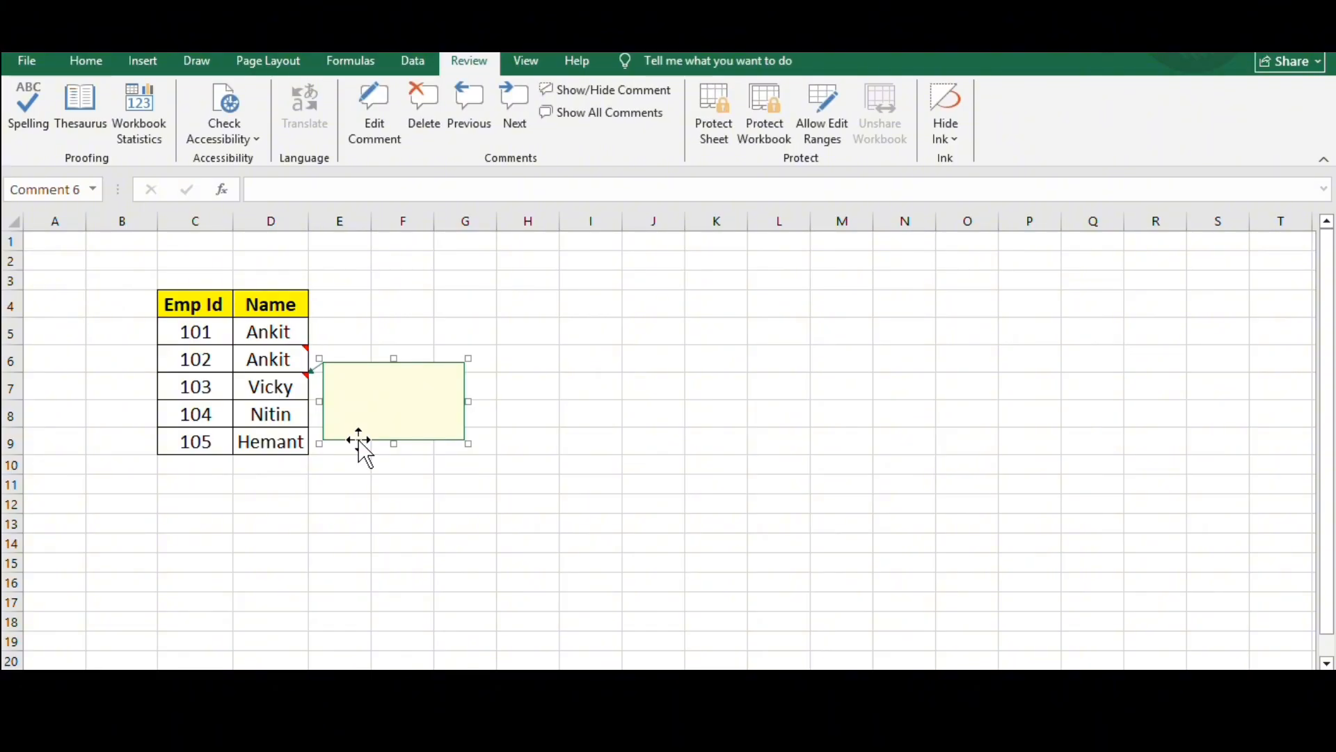
right_click(359, 440)
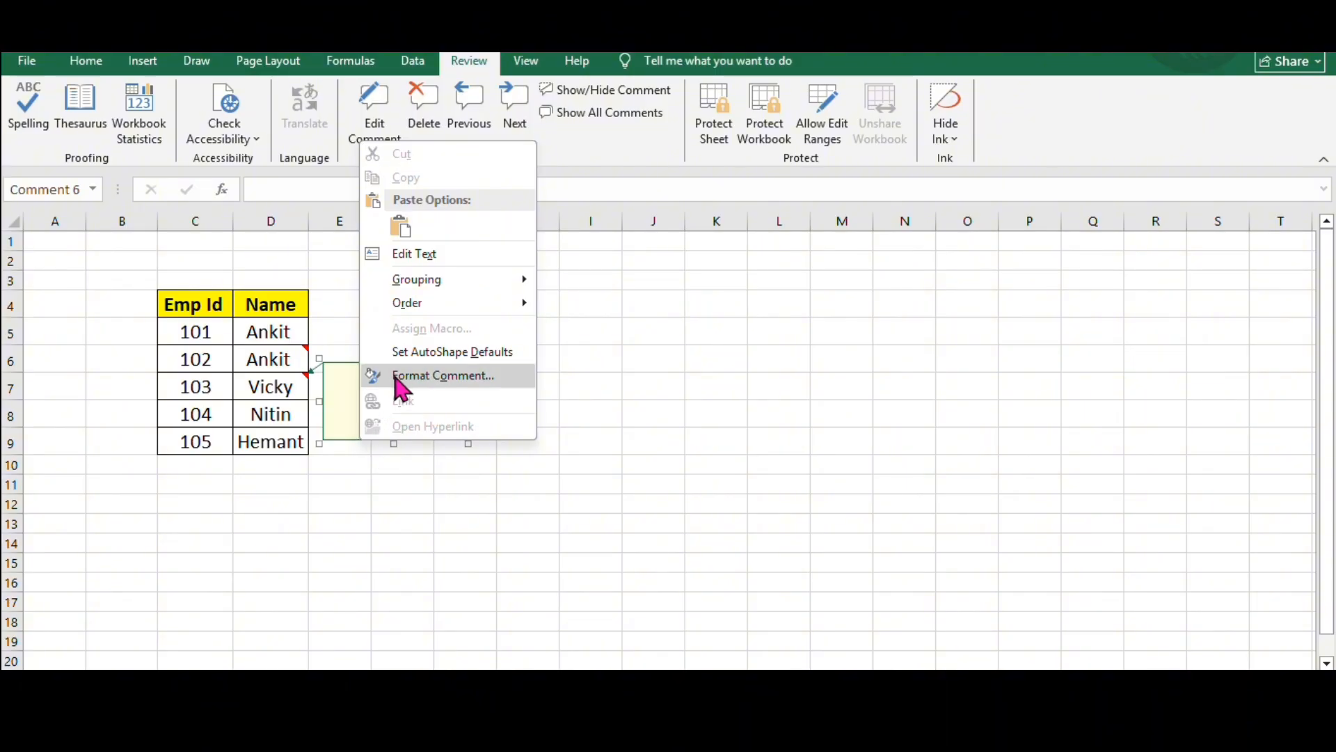
click(395, 377)
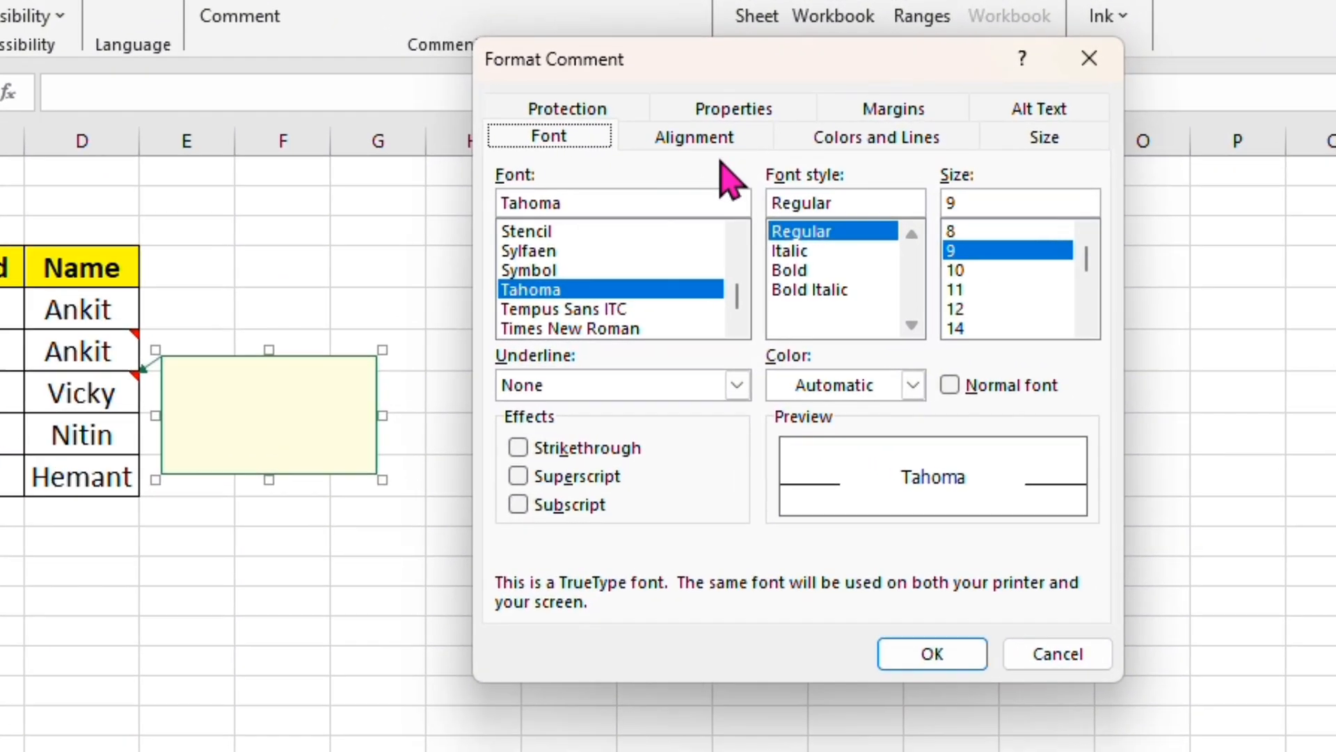
click(876, 138)
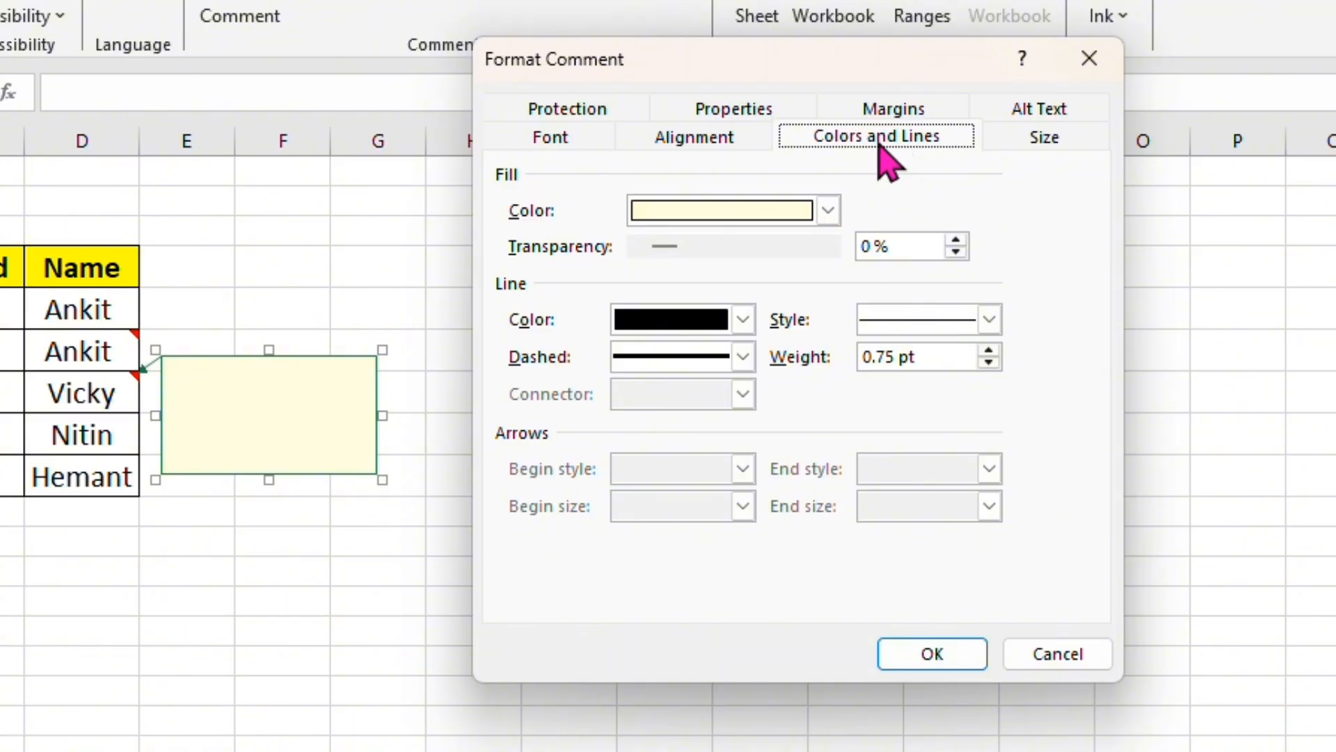
click(828, 210)
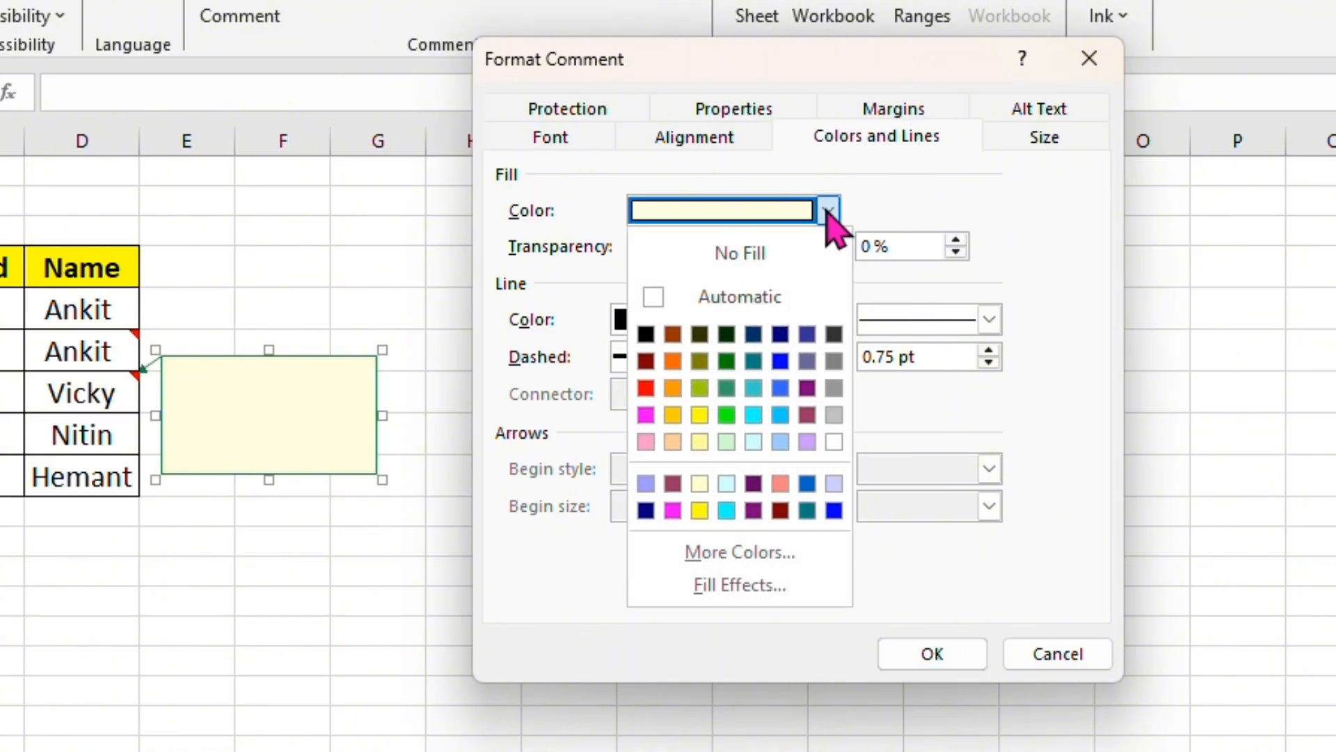
click(733, 591)
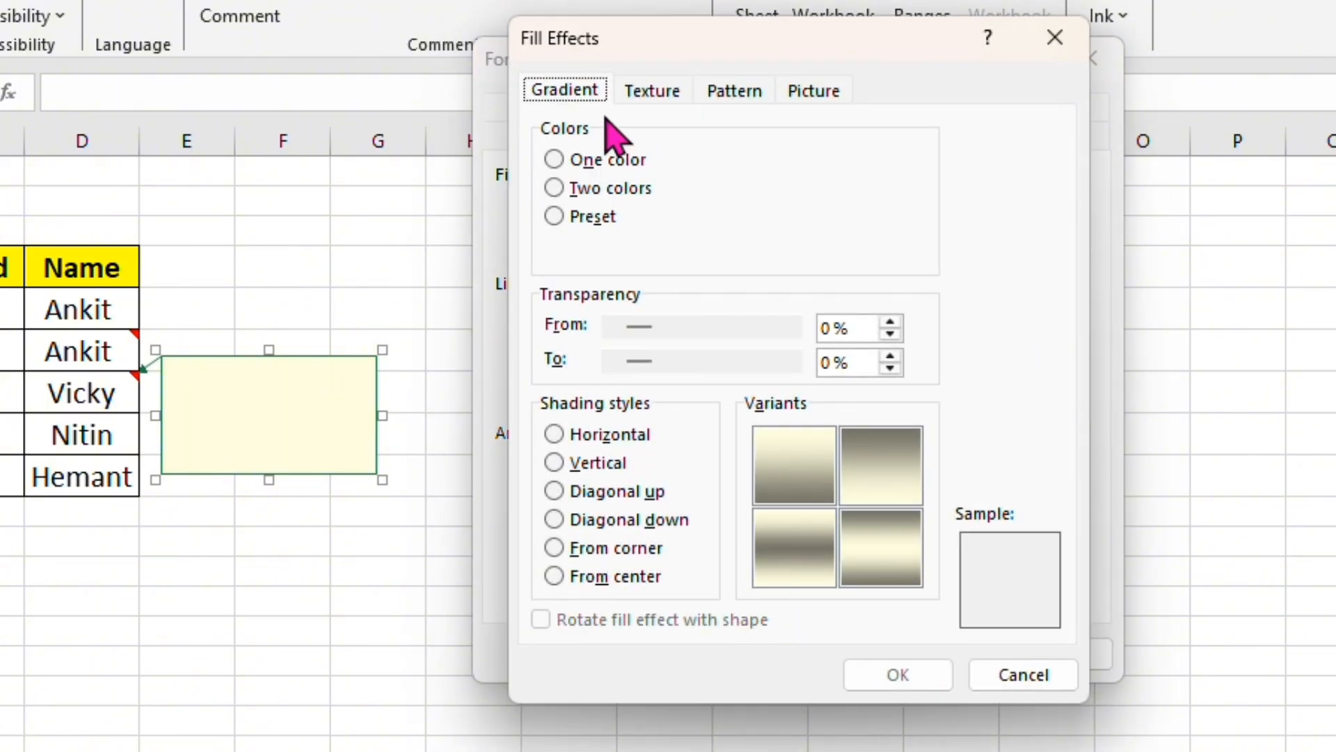
click(801, 96)
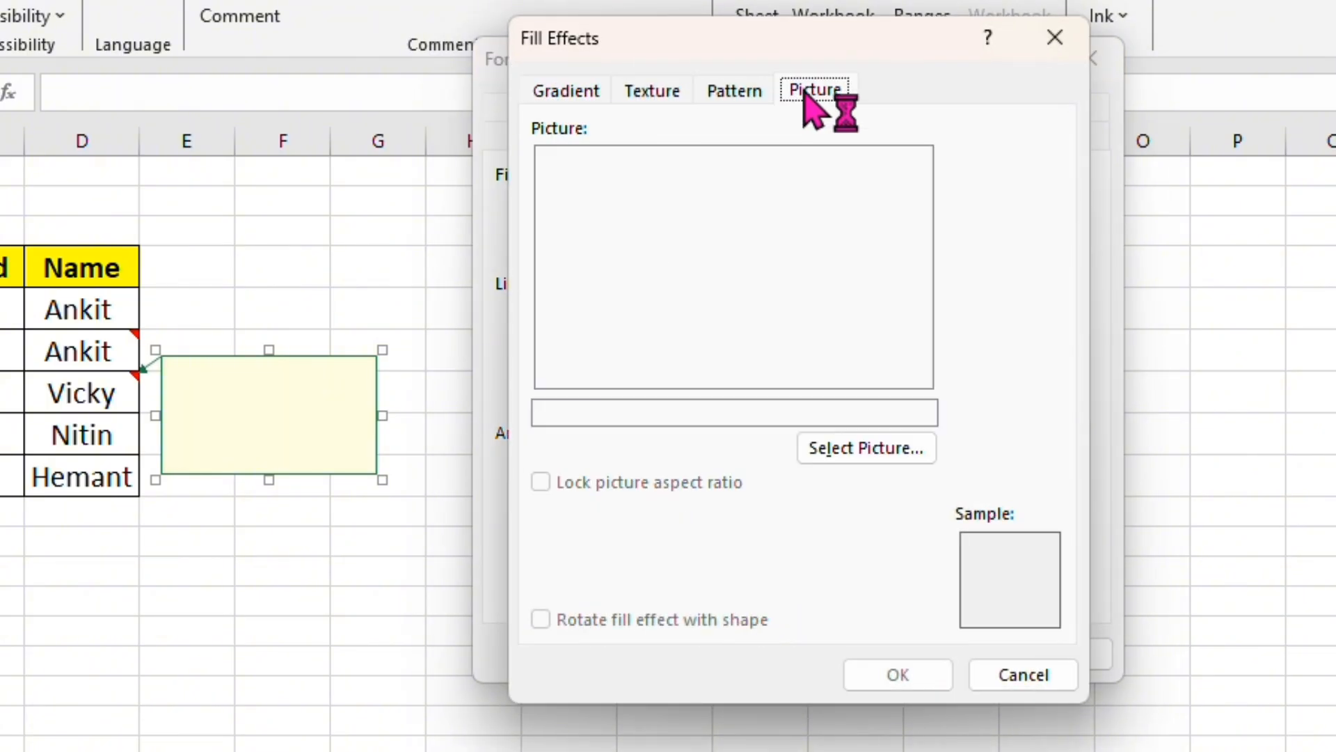
click(864, 449)
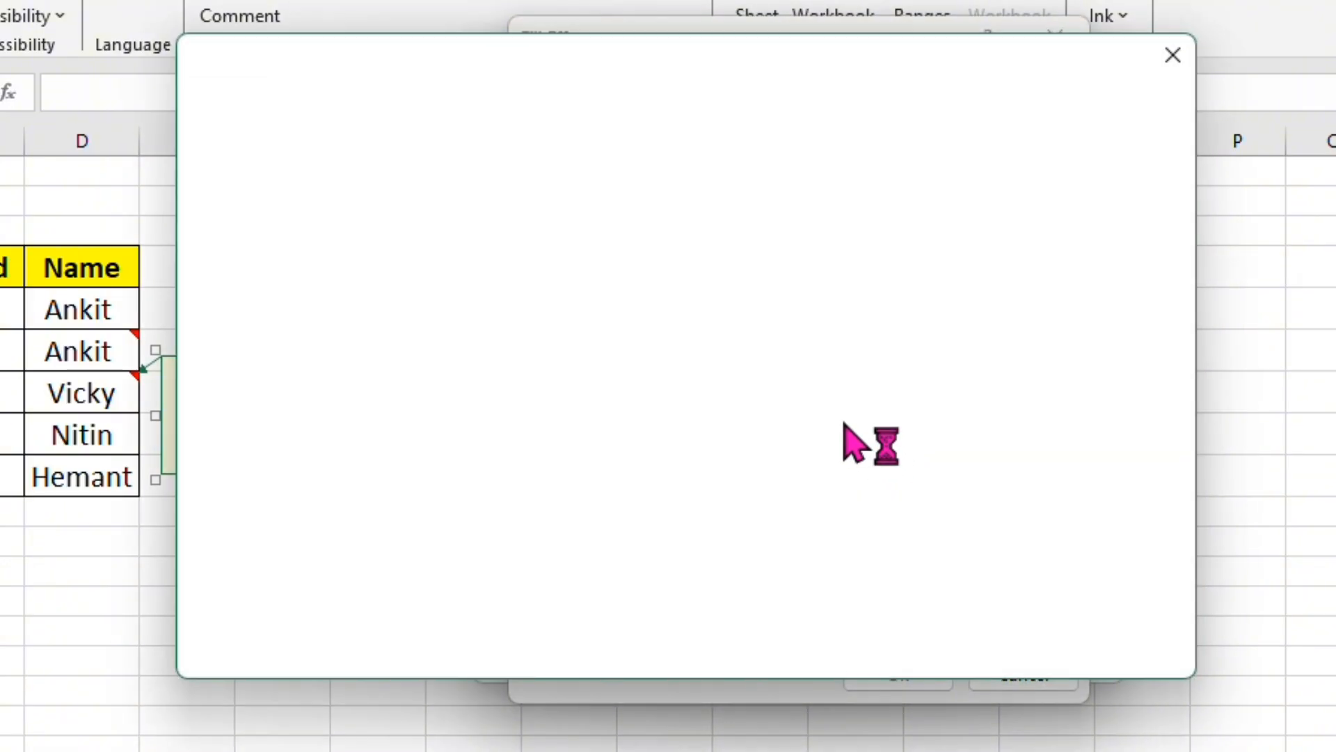
click(543, 219)
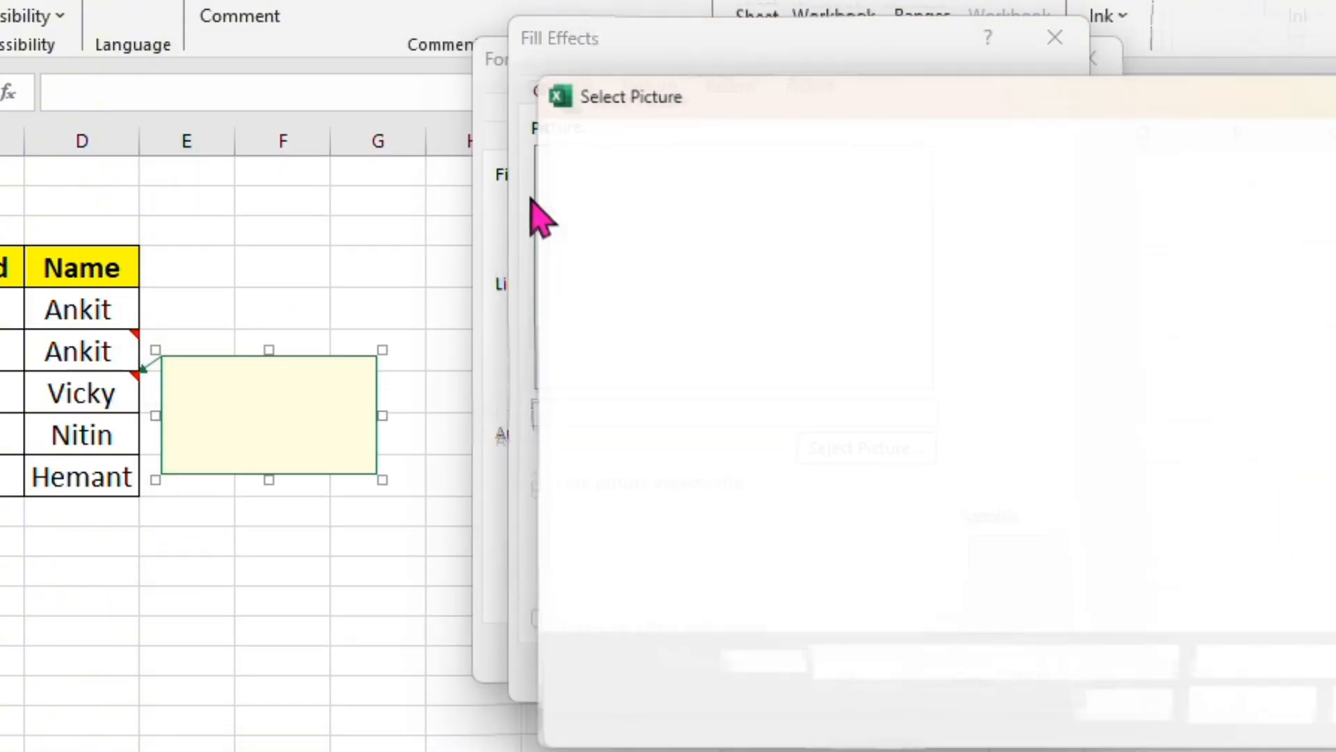
click(848, 295)
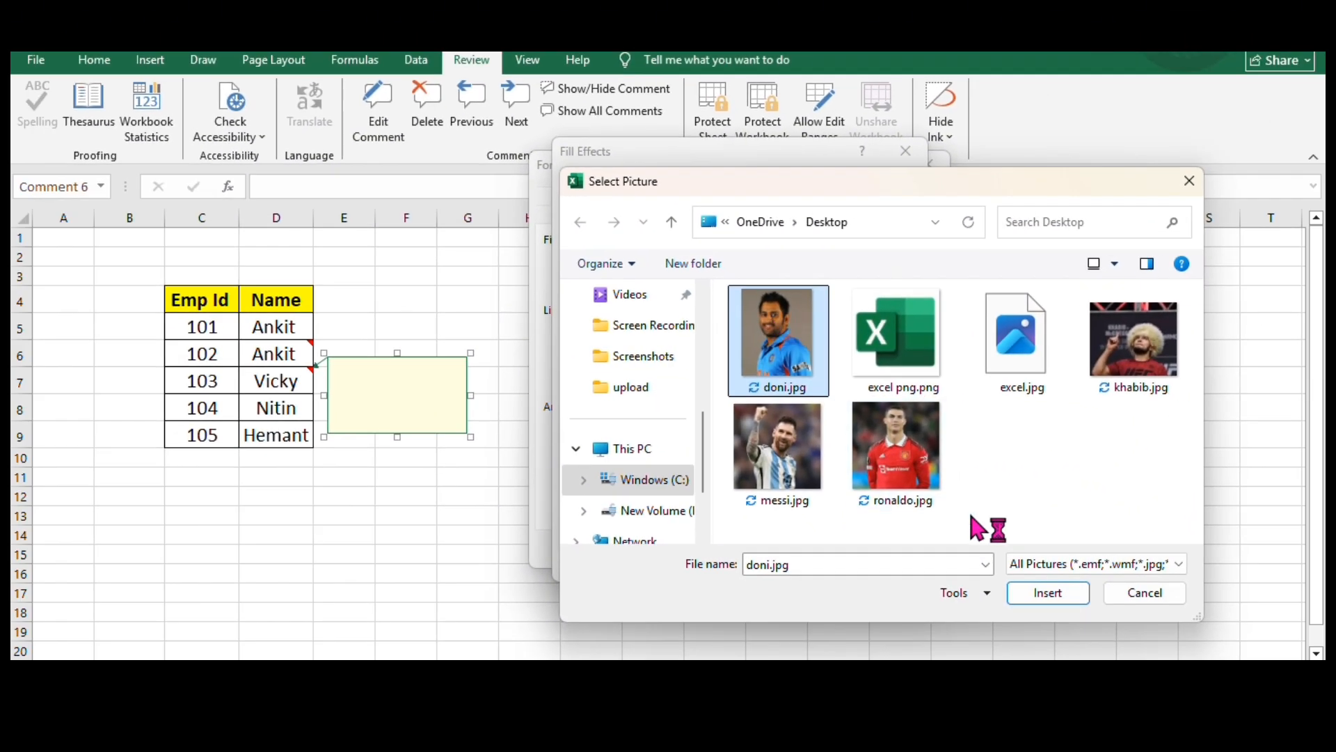
click(1055, 595)
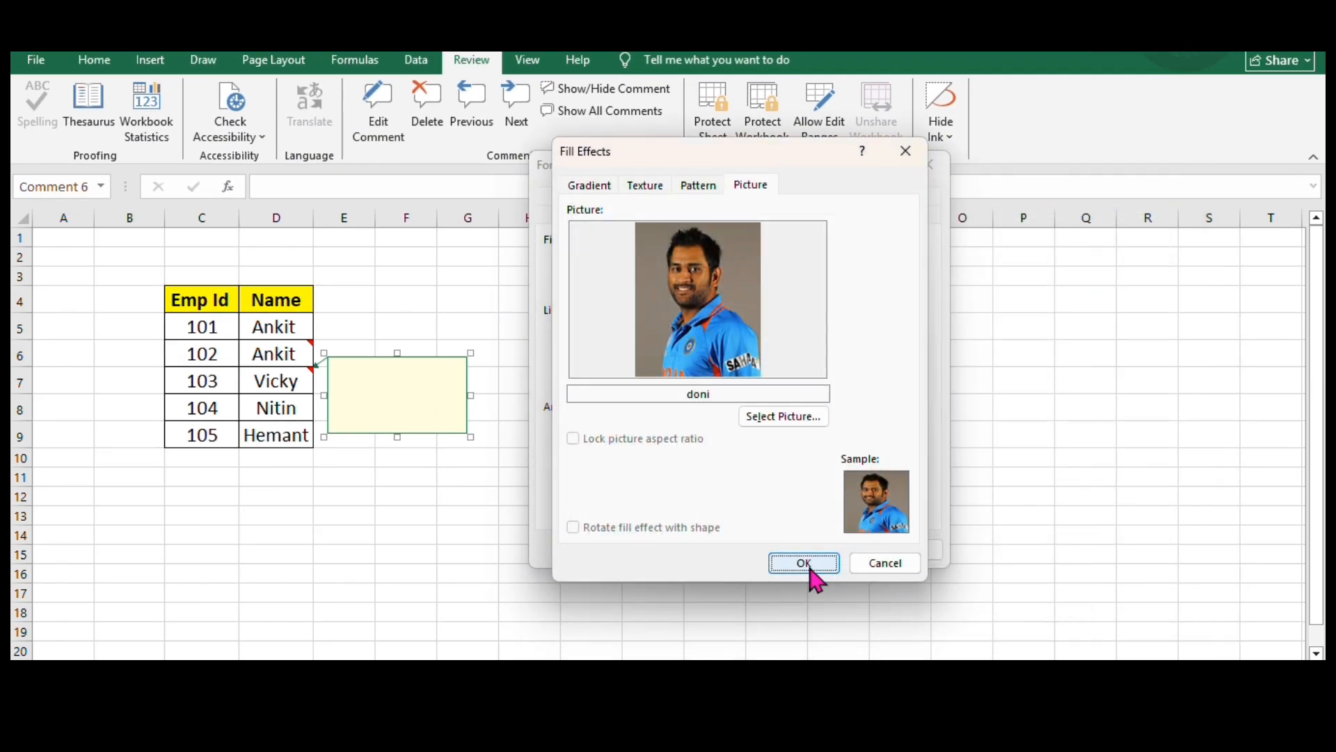
click(807, 565)
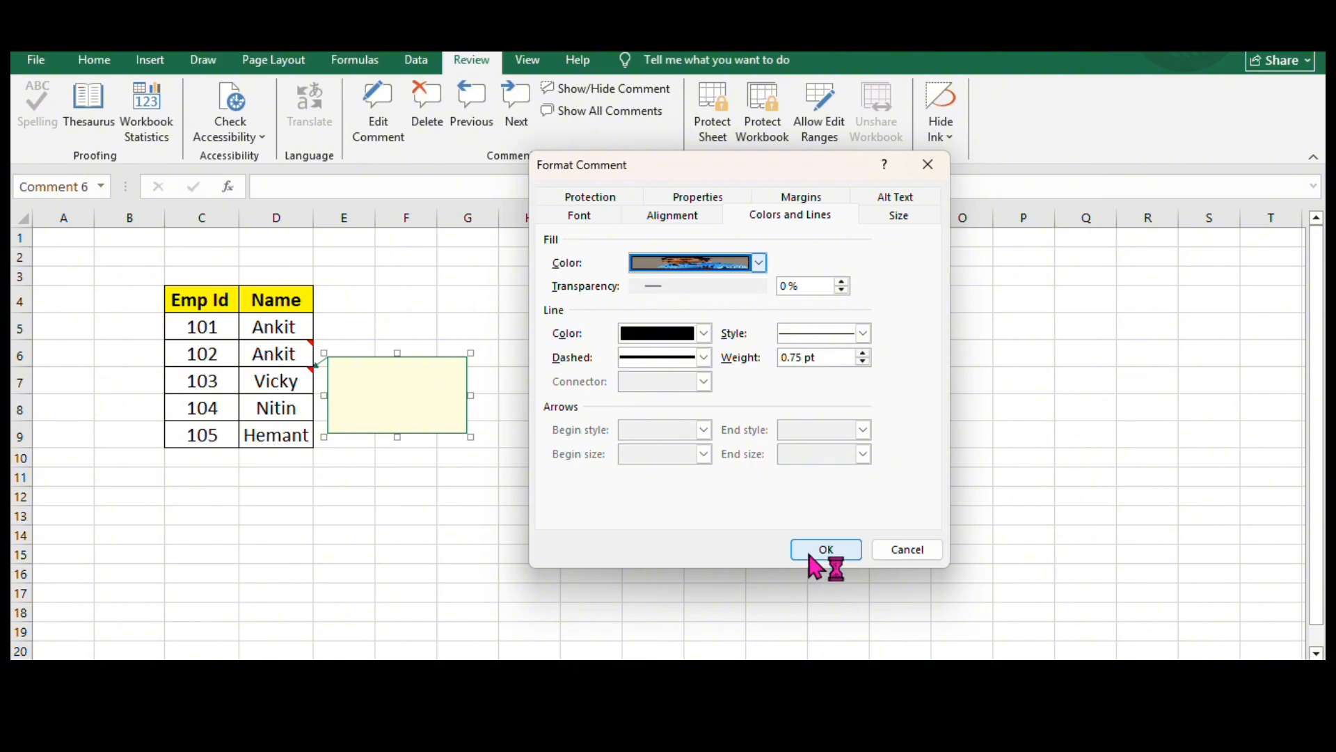
click(824, 552)
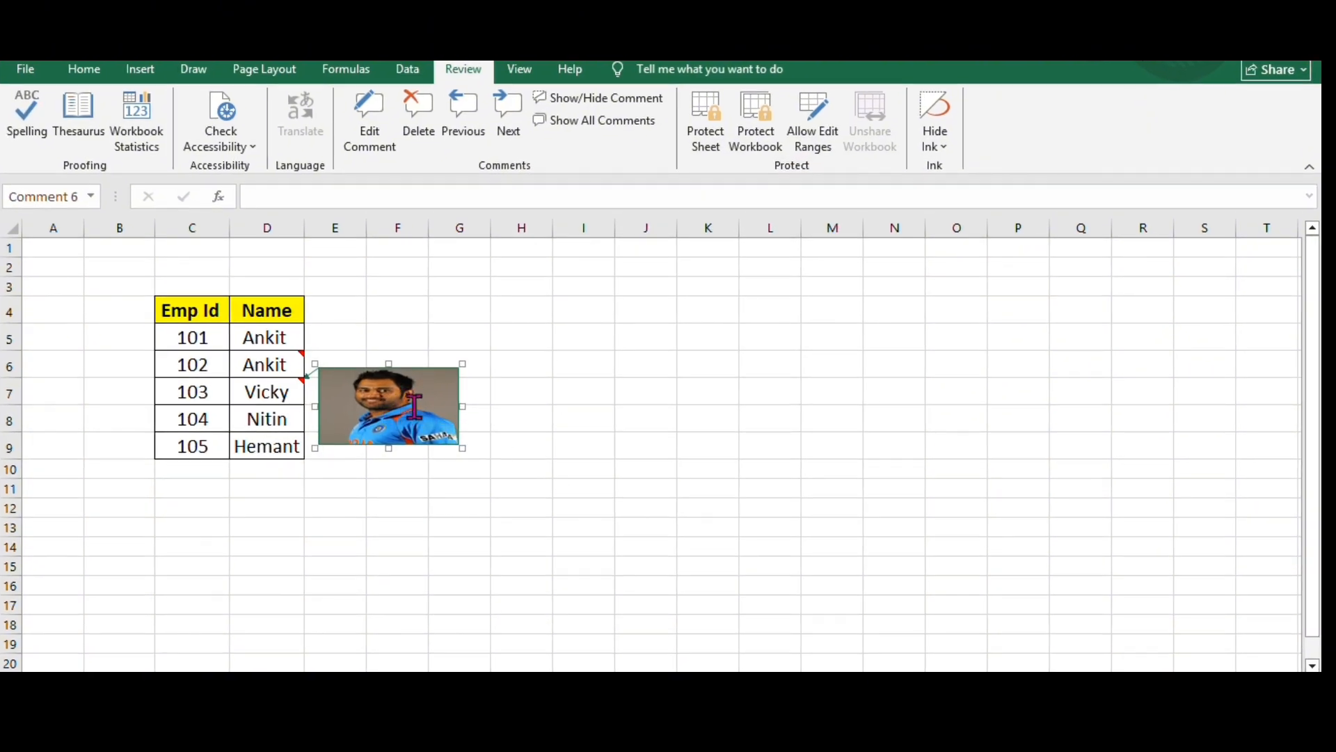
- Enlarge the D7 picture comment, shrink it to a small thumbnail about one column wide, and deselect it
drag(472, 454, 800, 633)
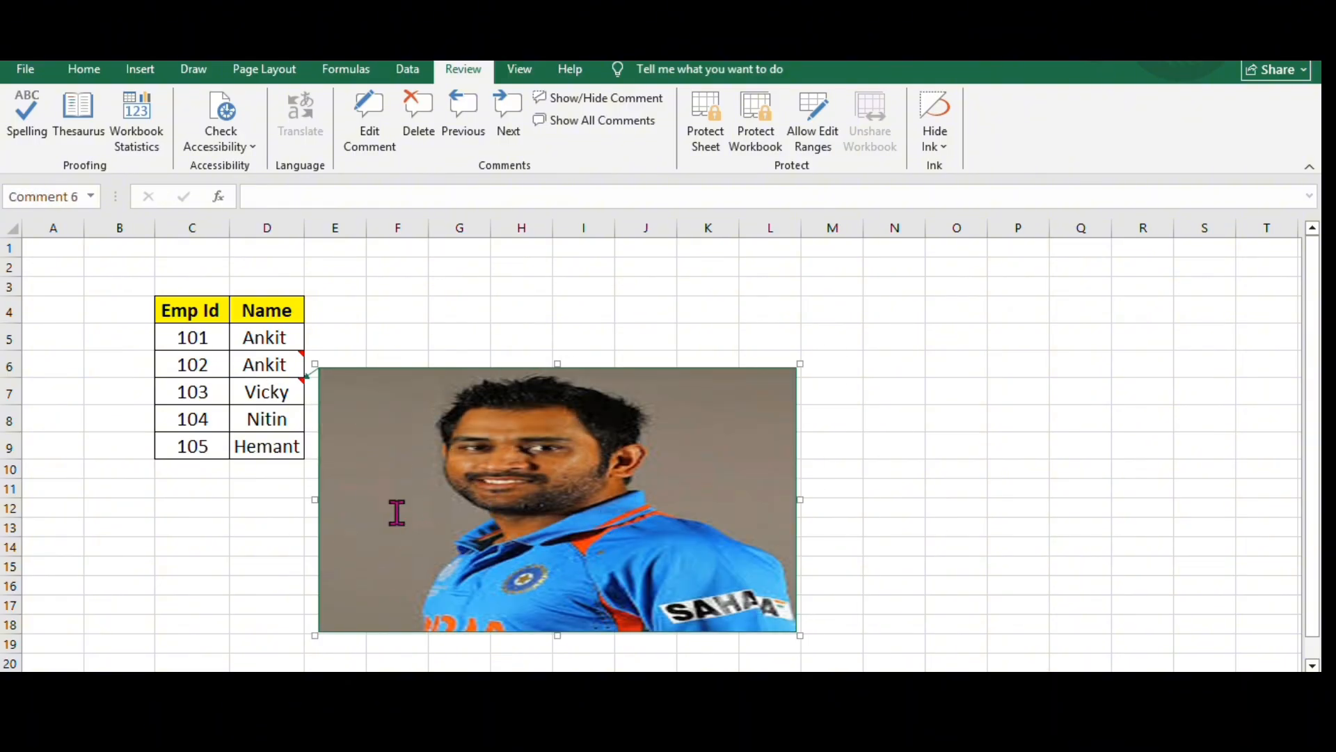
drag(800, 632, 389, 432)
click(261, 371)
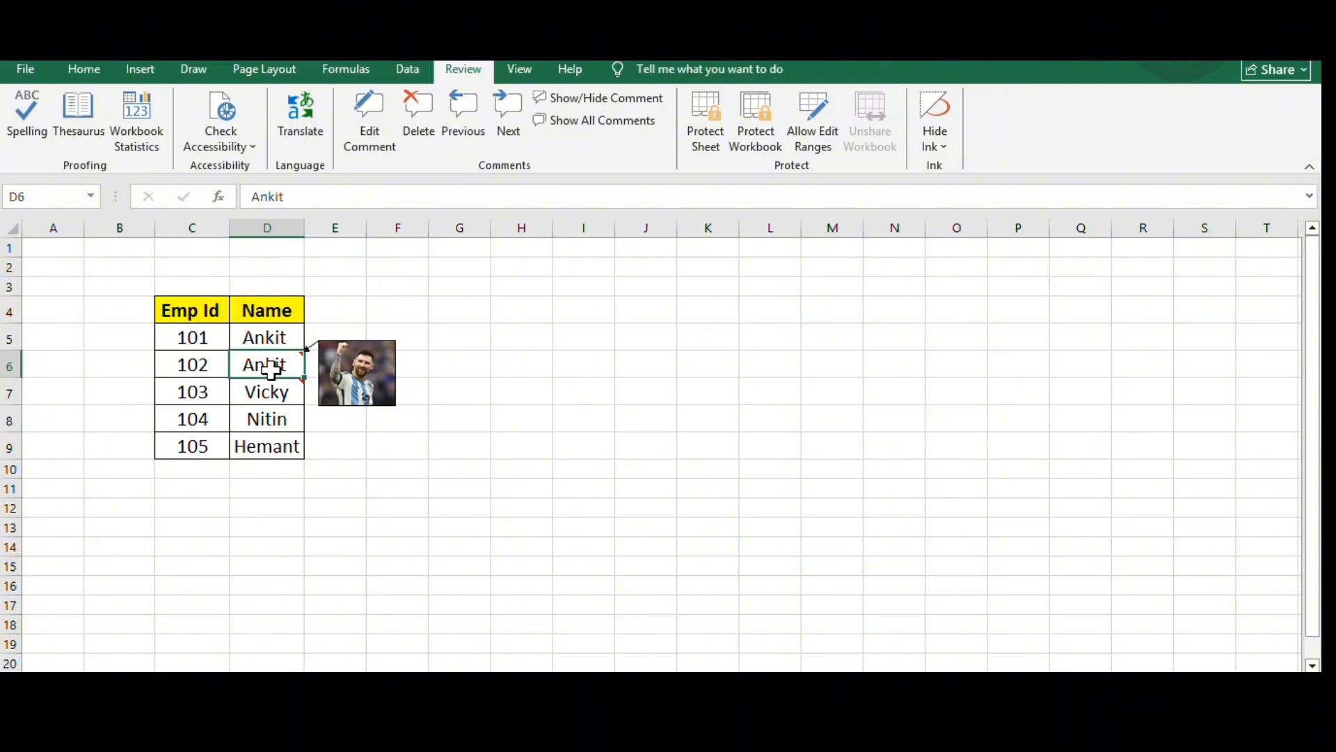
- Preview the picture comments on cells D7 and D6 in turn
click(272, 393)
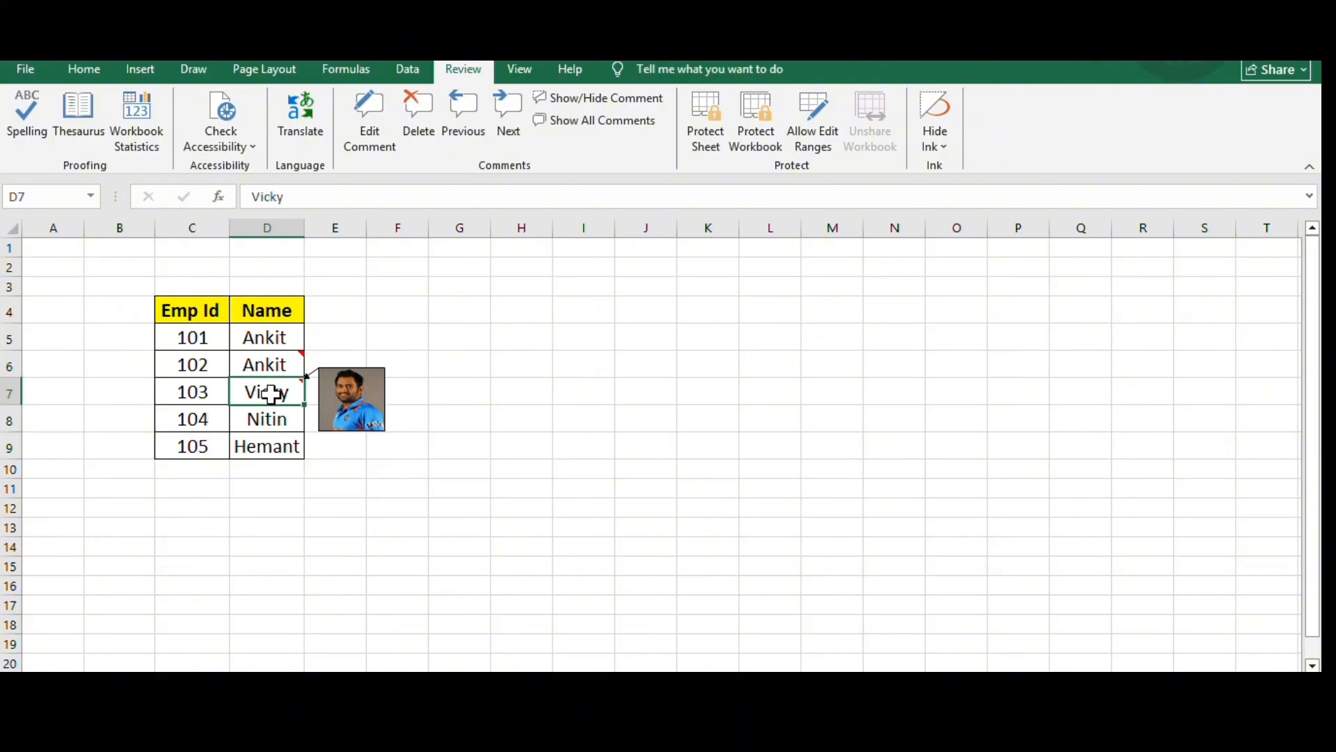
click(277, 363)
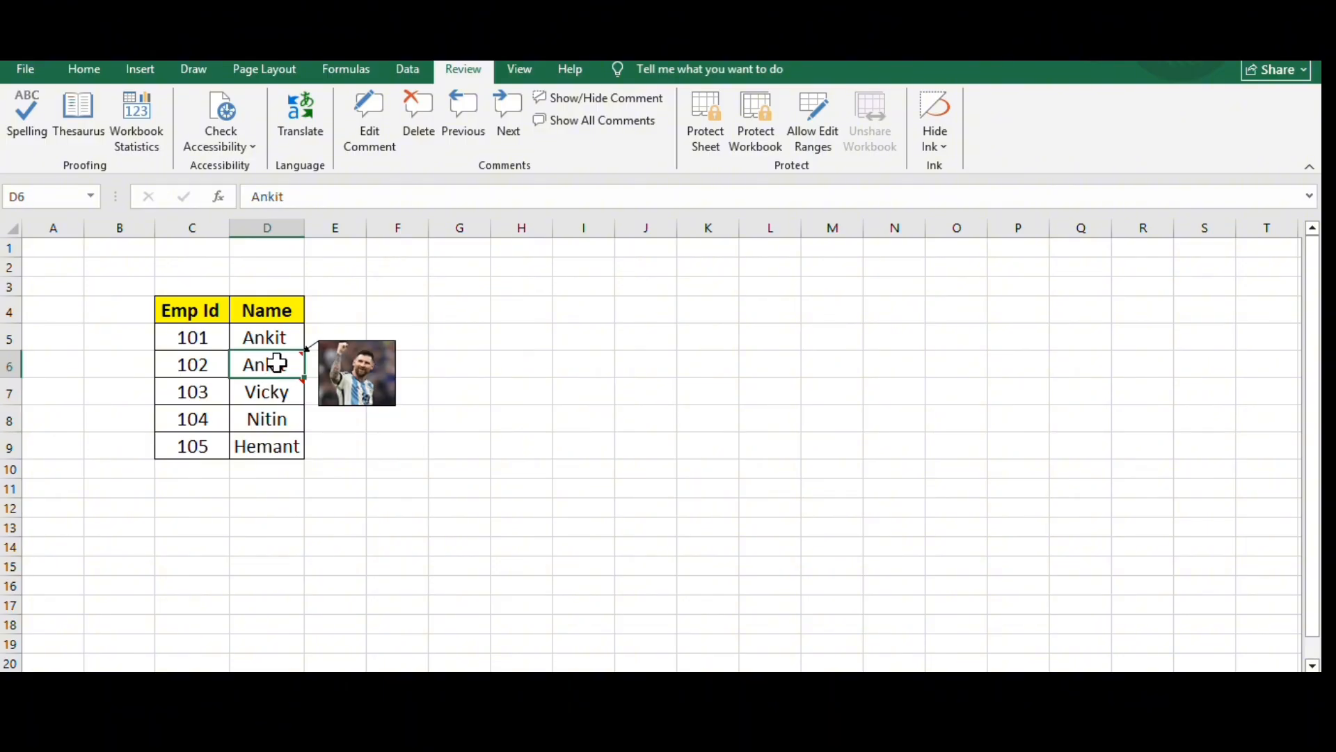
click(273, 394)
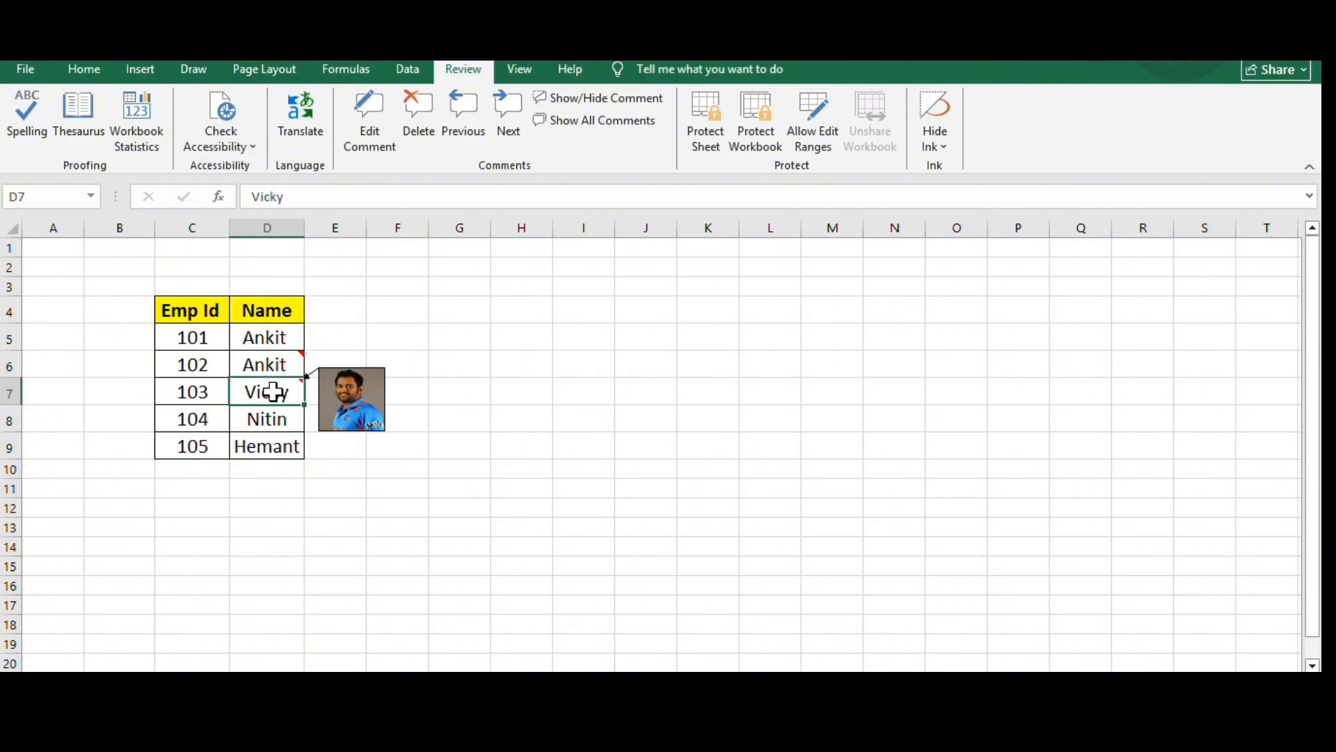
click(274, 361)
- Insert a new comment on cell D5 and clear the default author name from it
click(281, 334)
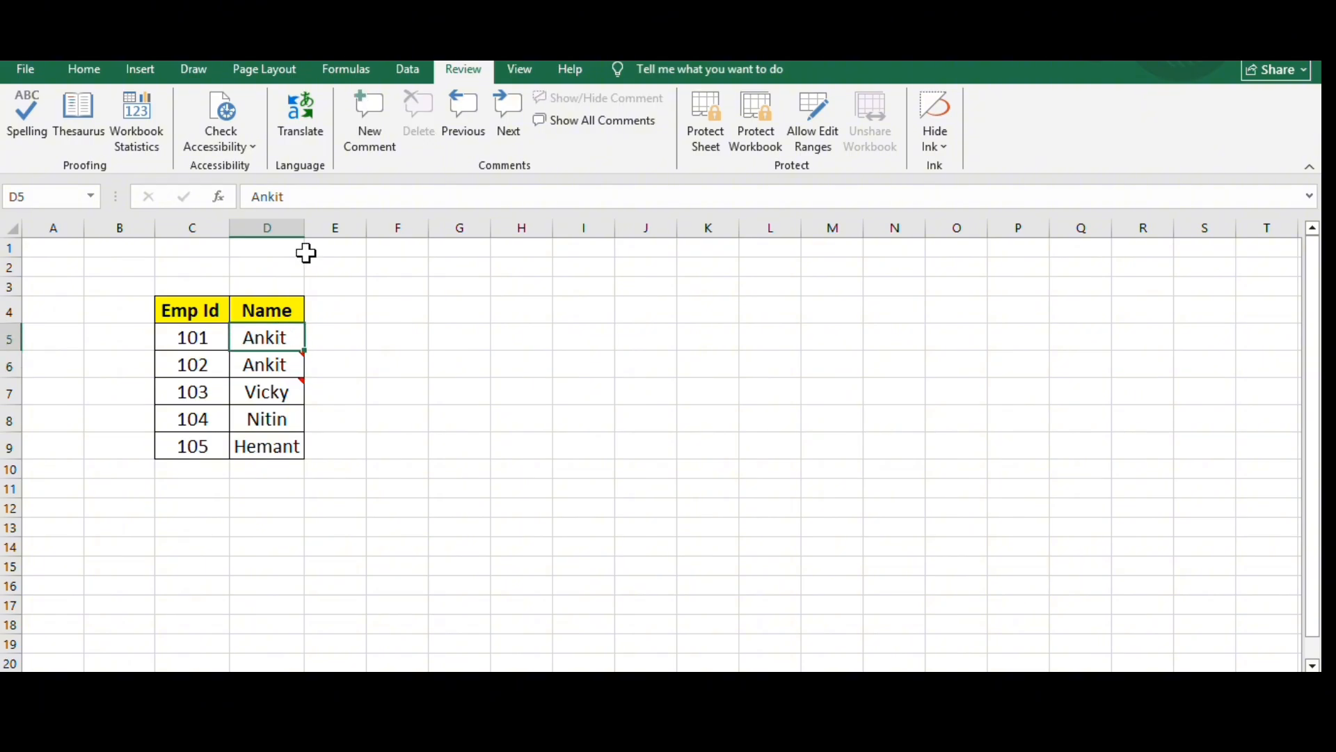
click(368, 117)
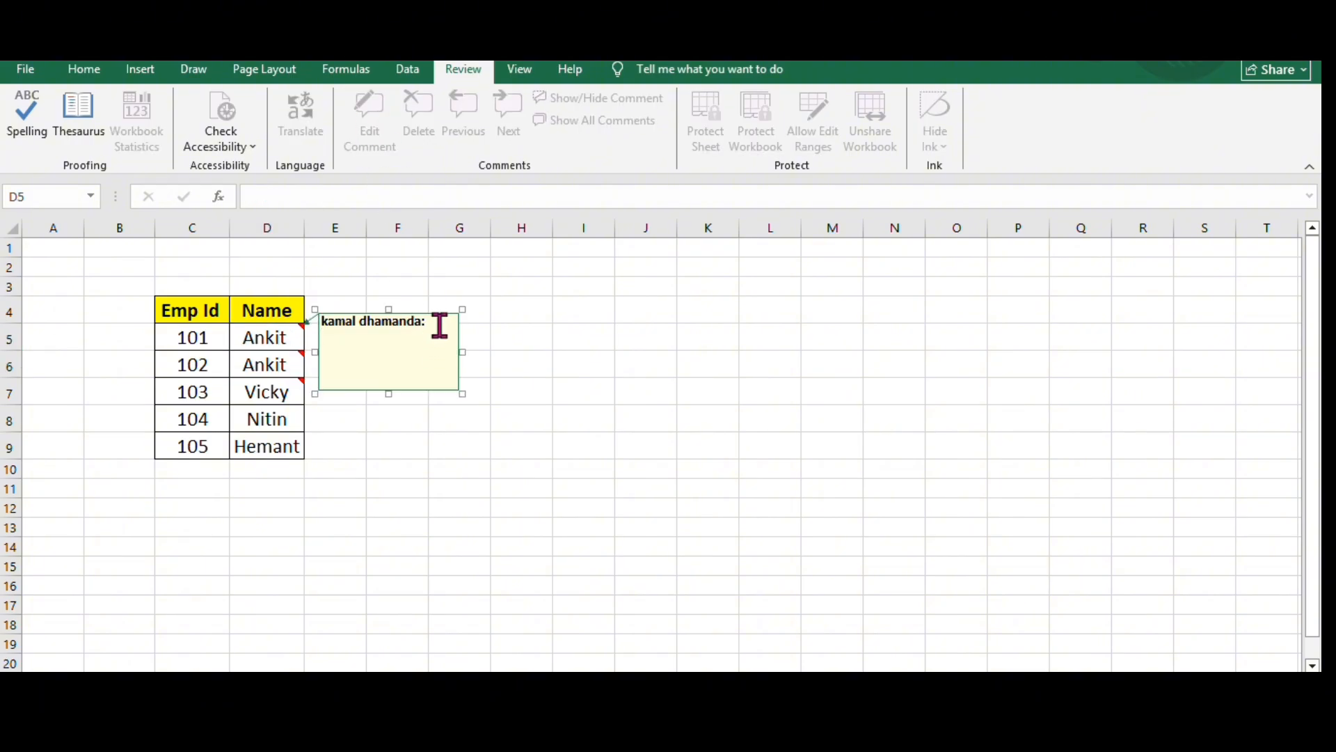
drag(440, 325, 332, 324)
key(BackSpace)
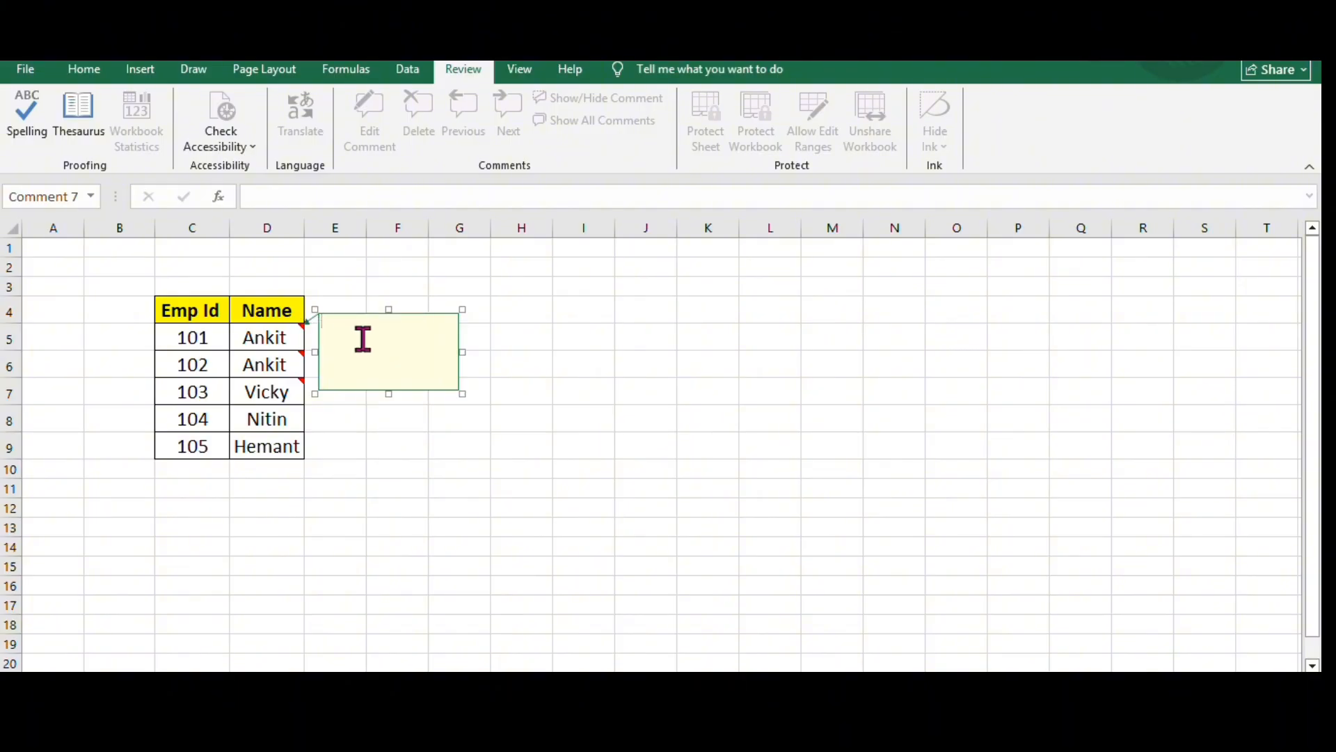
- Fill the background of the D5 comment with the picture khabib.jpg from the Desktop folder
click(354, 393)
right_click(354, 392)
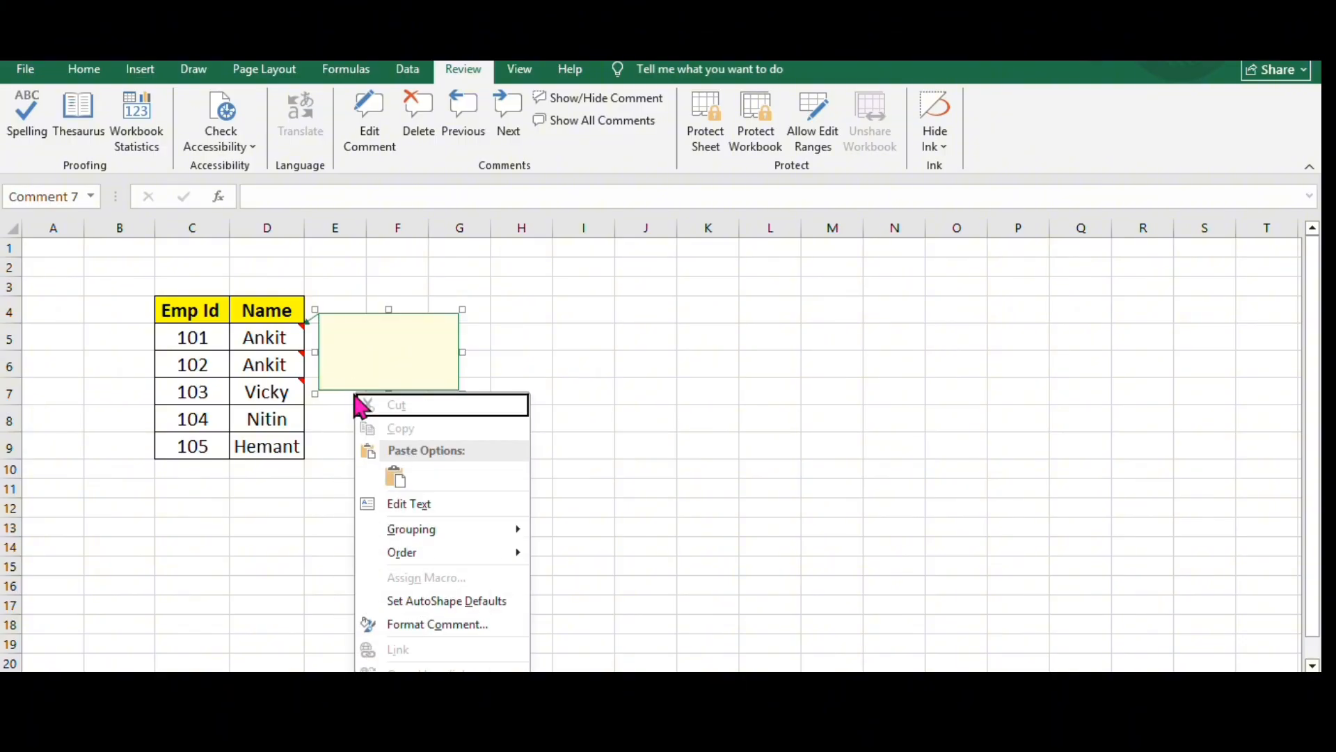
click(394, 626)
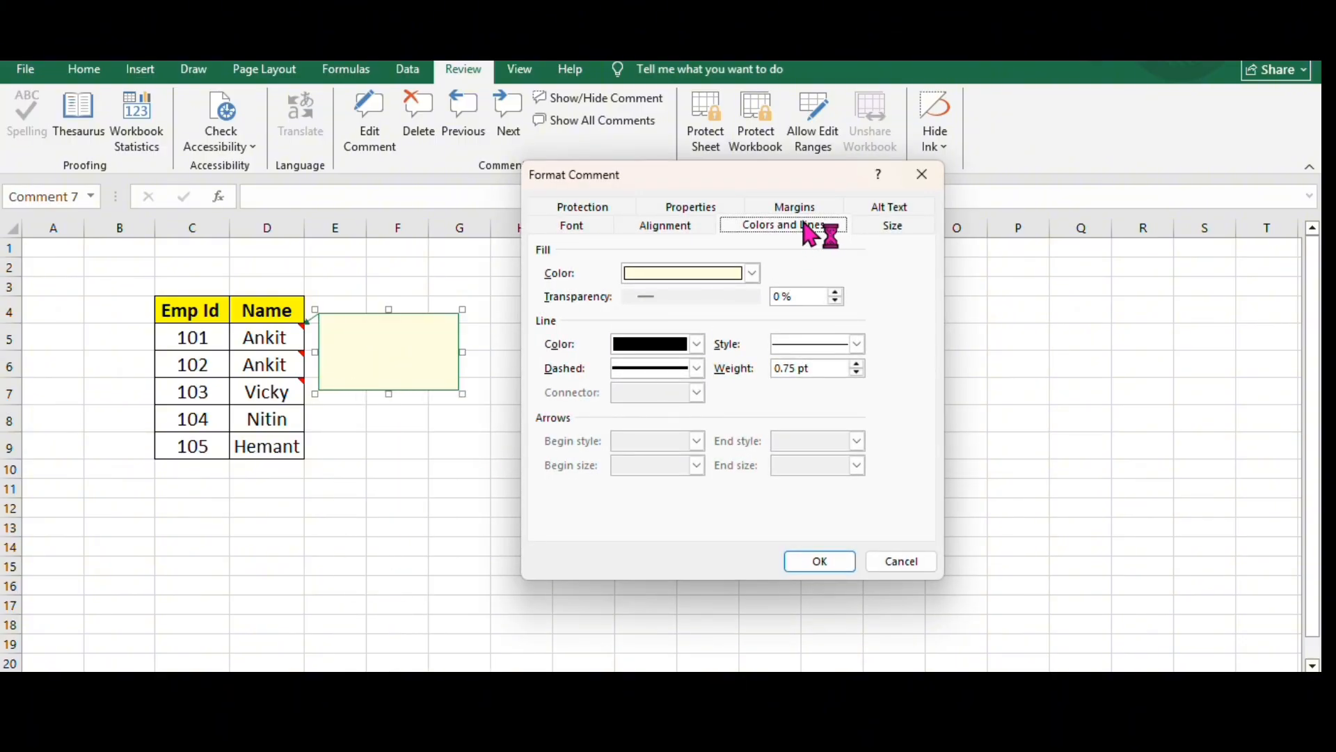
click(752, 274)
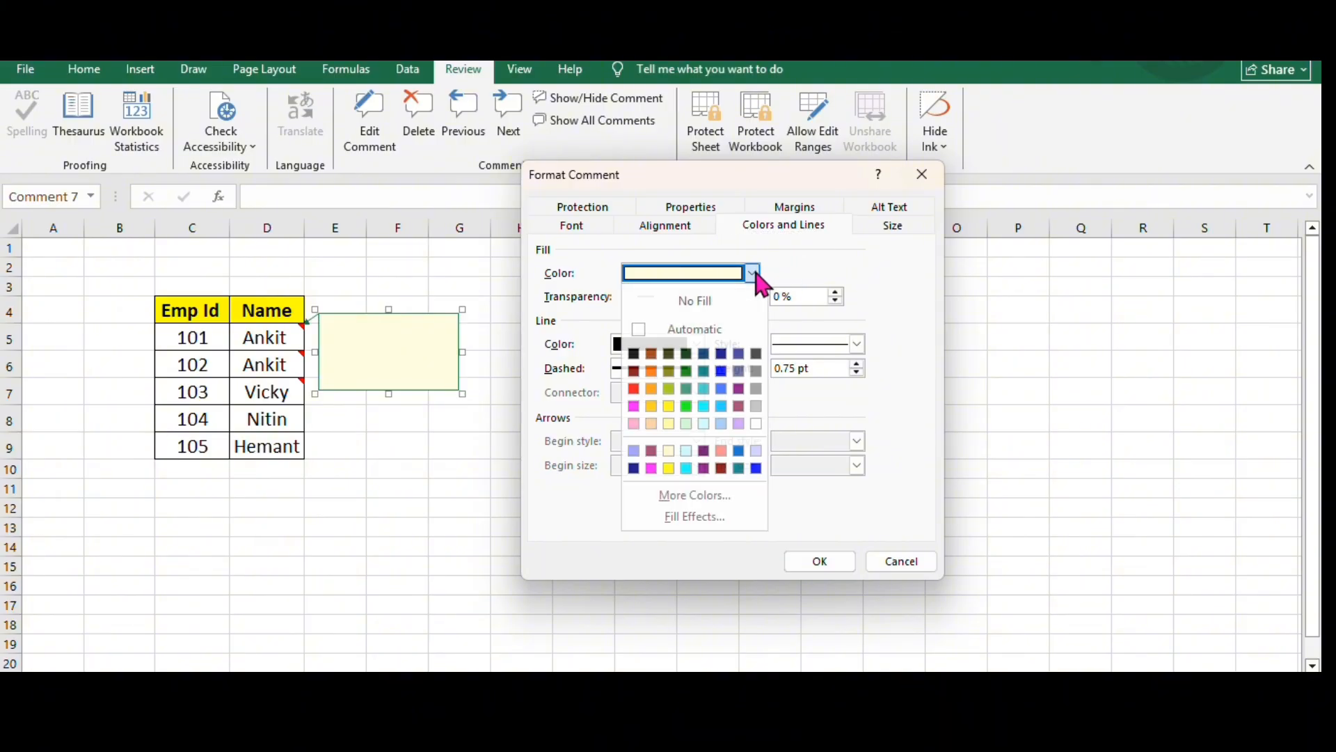
click(696, 516)
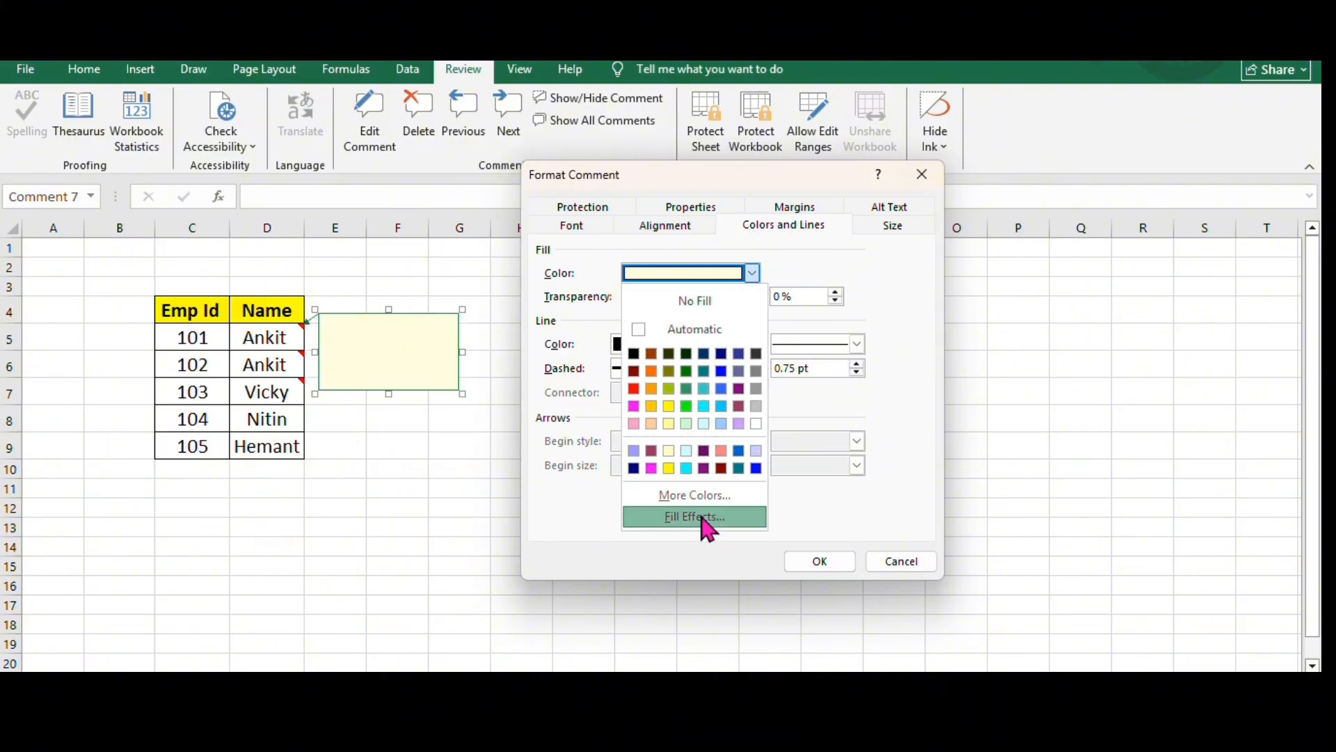
click(753, 201)
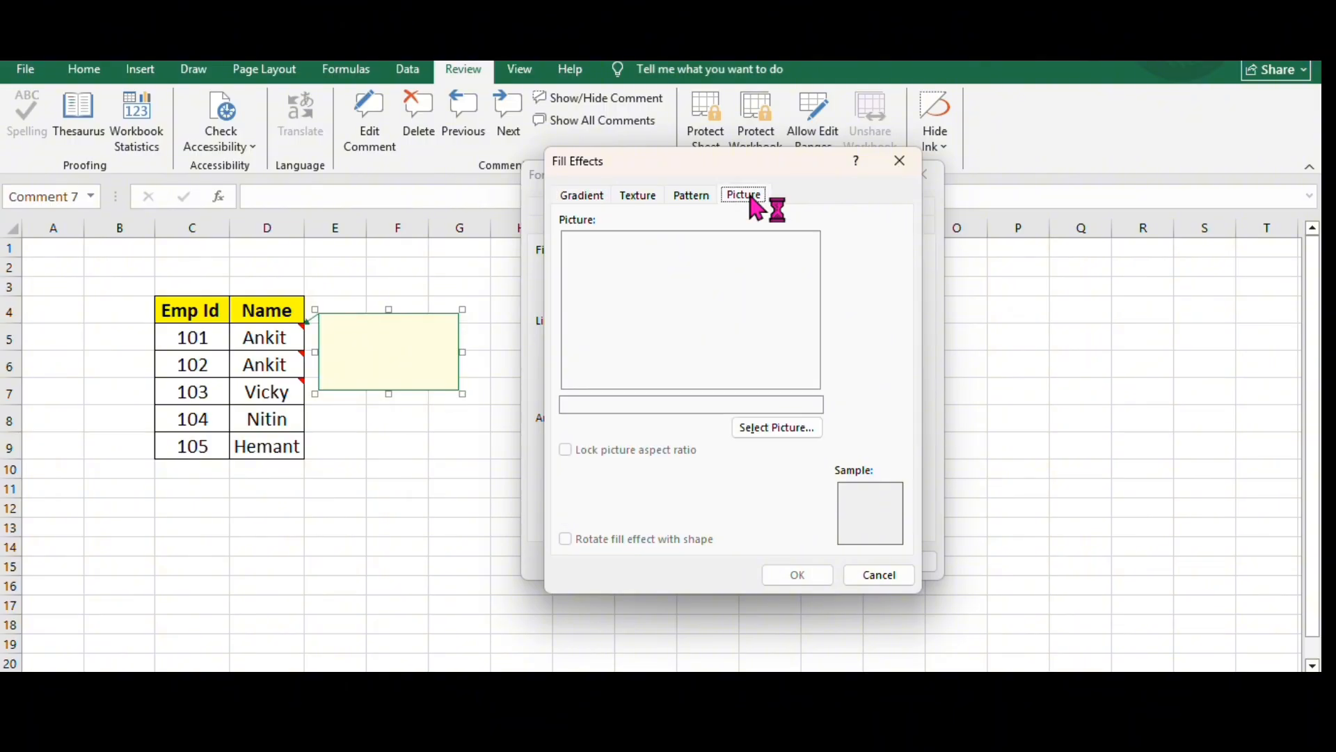
click(754, 427)
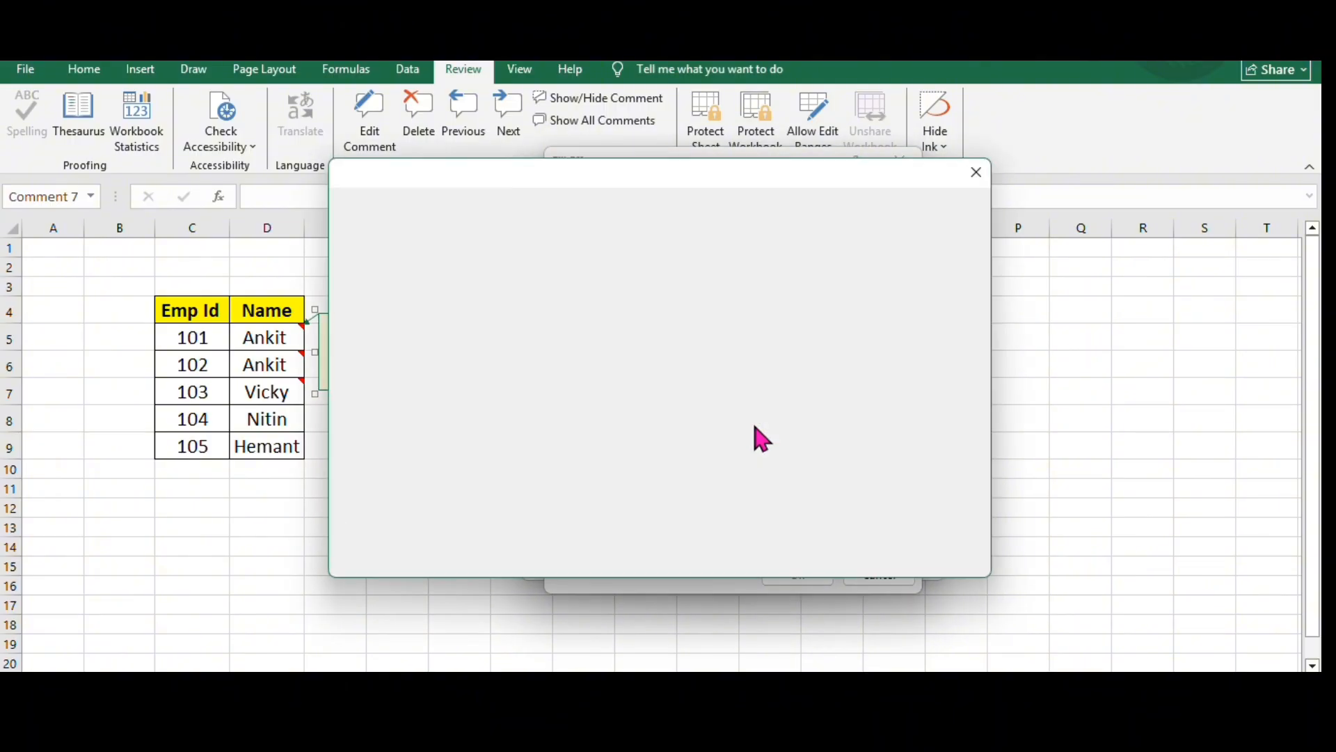
click(522, 269)
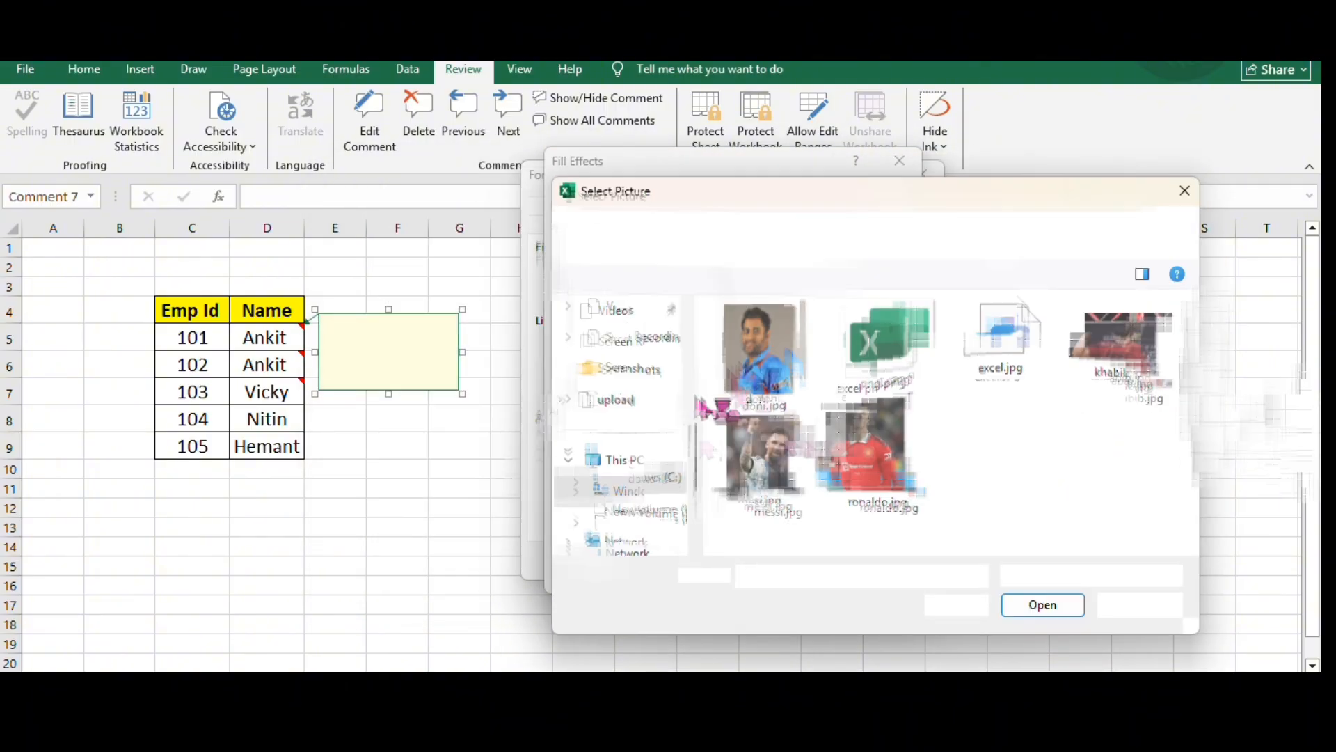
click(1128, 352)
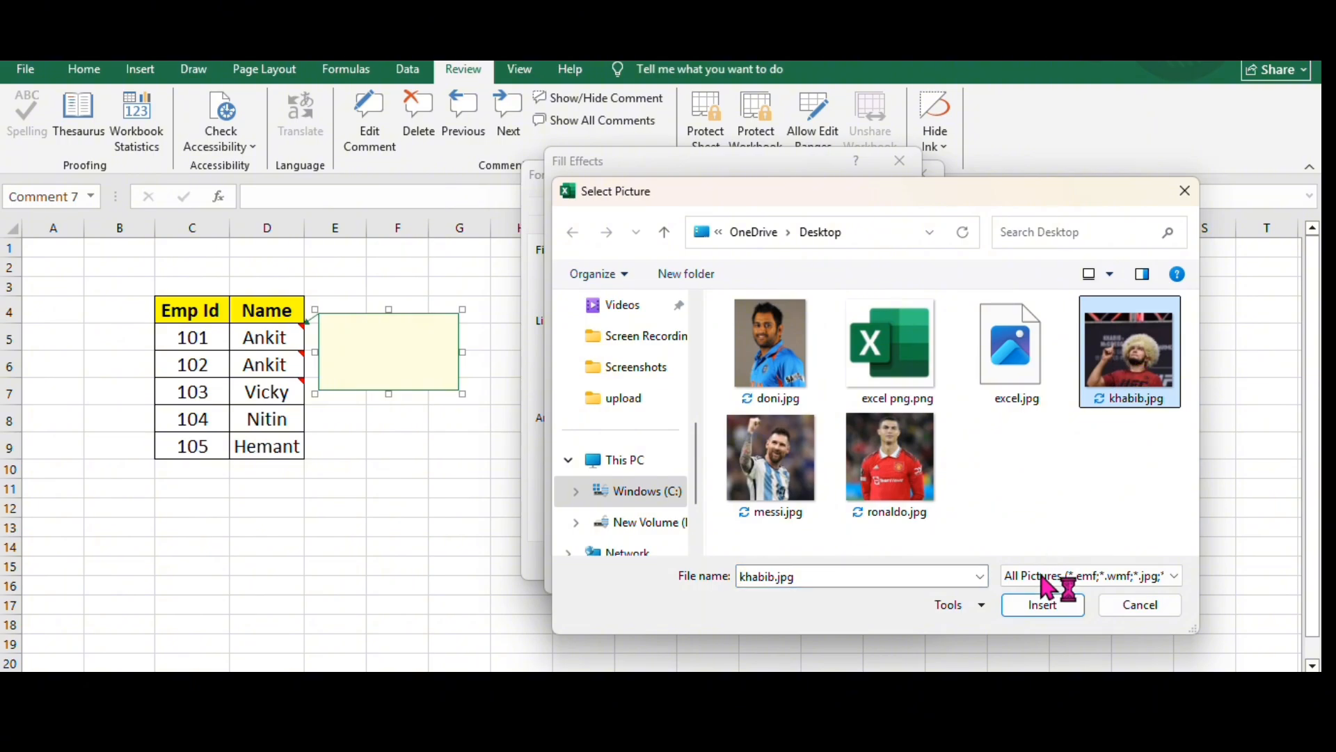
click(1044, 605)
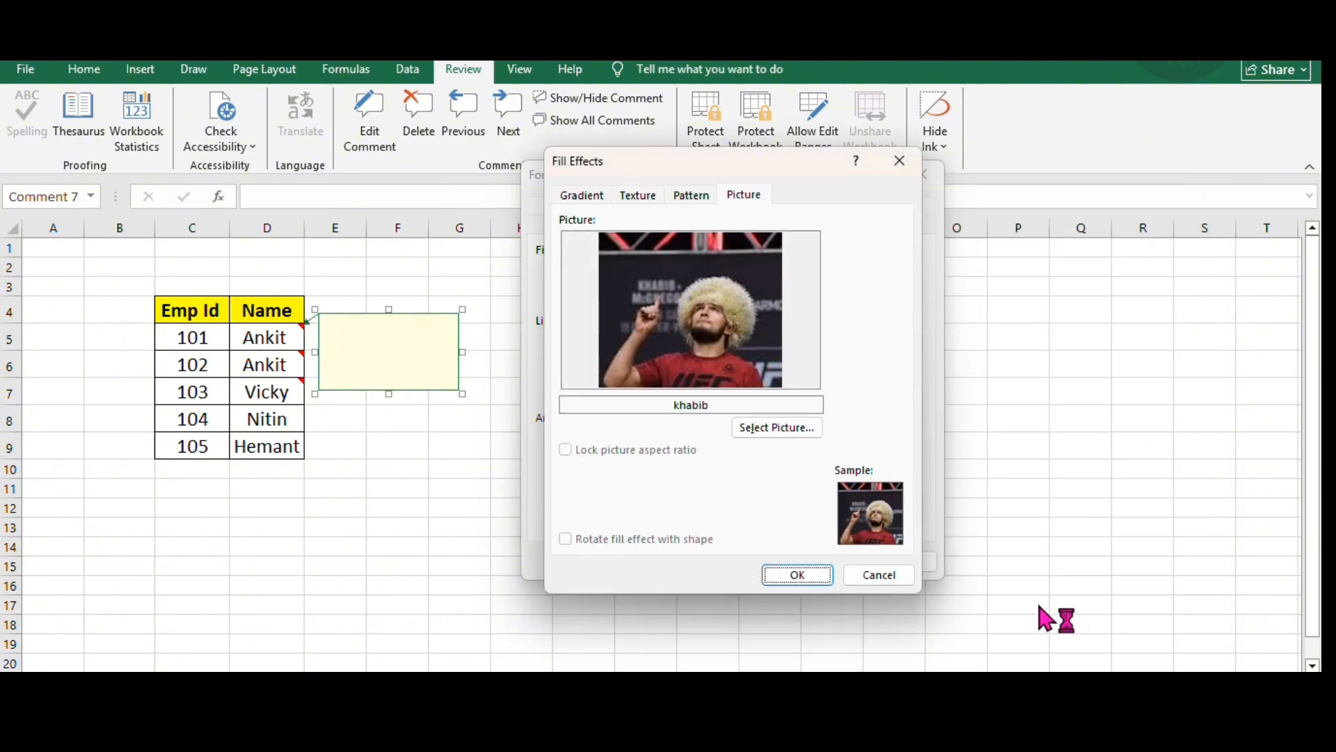
click(797, 576)
click(820, 561)
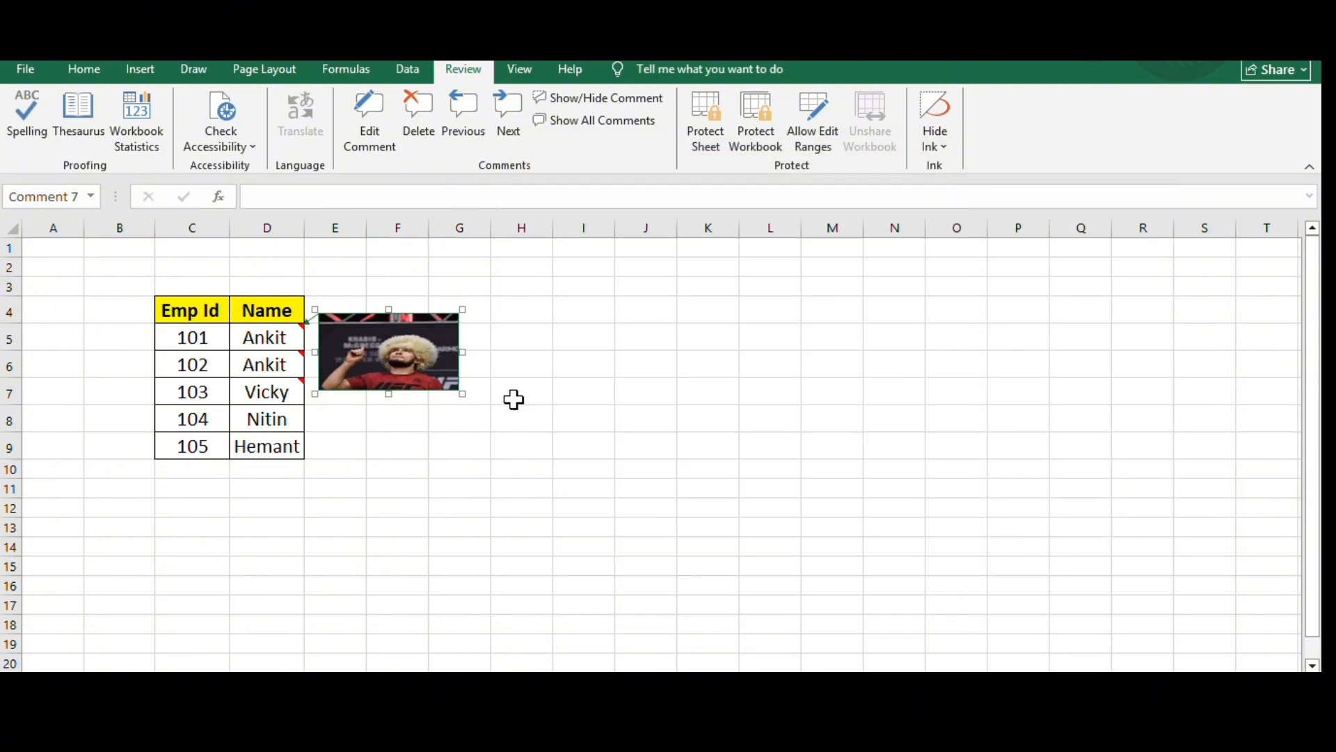
- Shrink the D5 picture comment to a small thumbnail about one column wide and preview it from its cell
drag(462, 391, 394, 366)
click(271, 340)
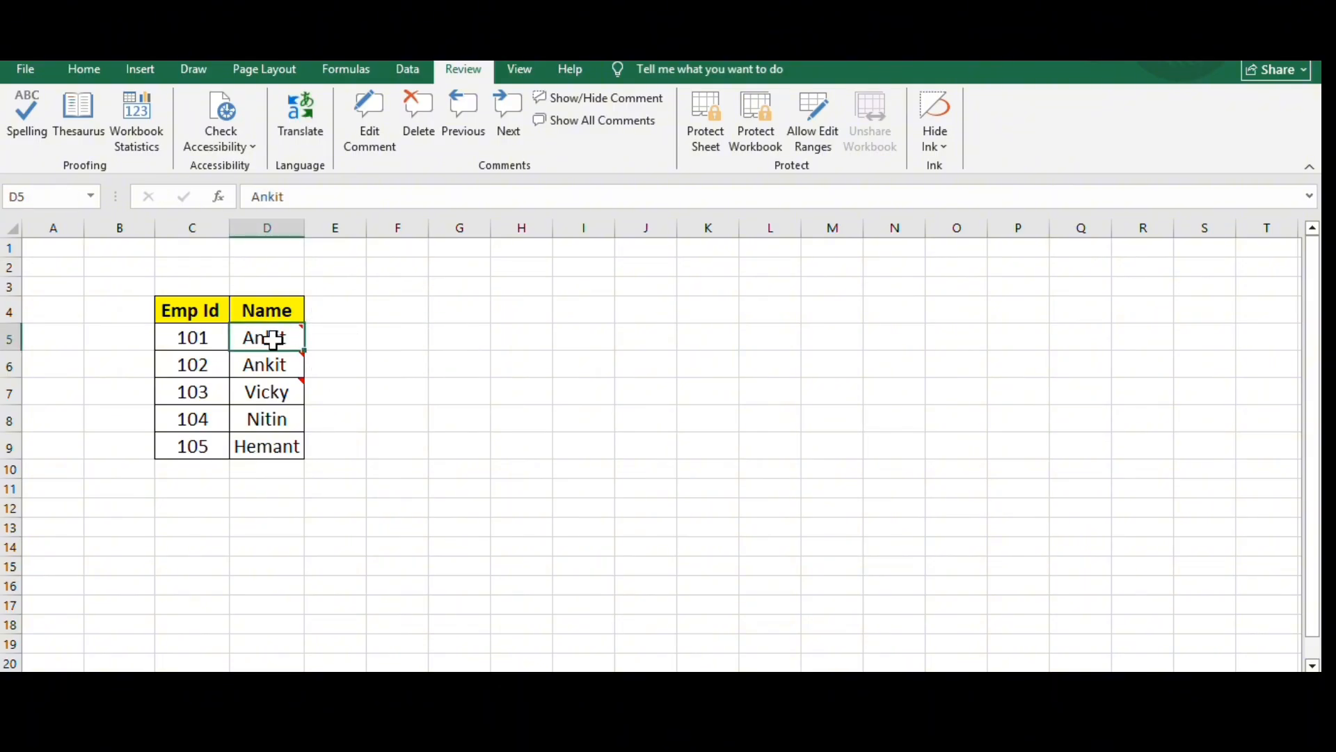
mouse_move(270, 340)
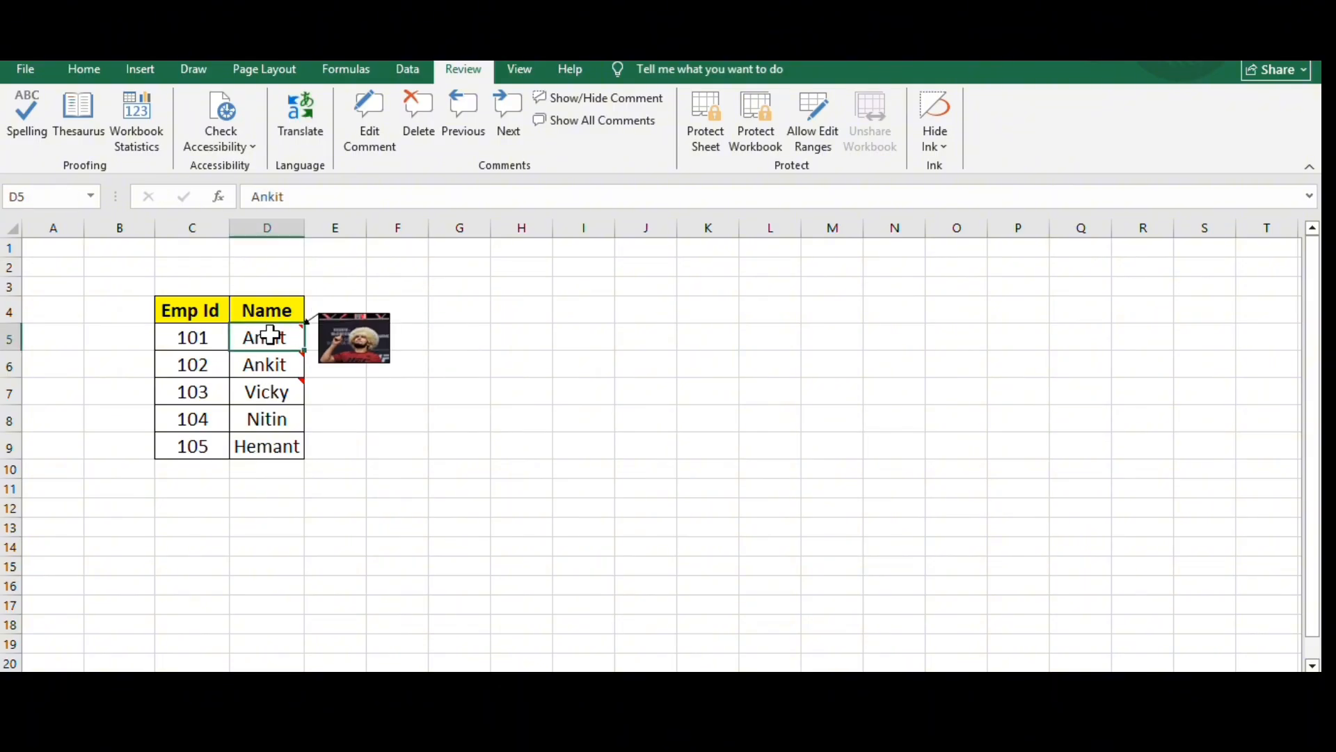
- Delete the picture comments from cells D5 and D6, and open the comment on D7
click(422, 126)
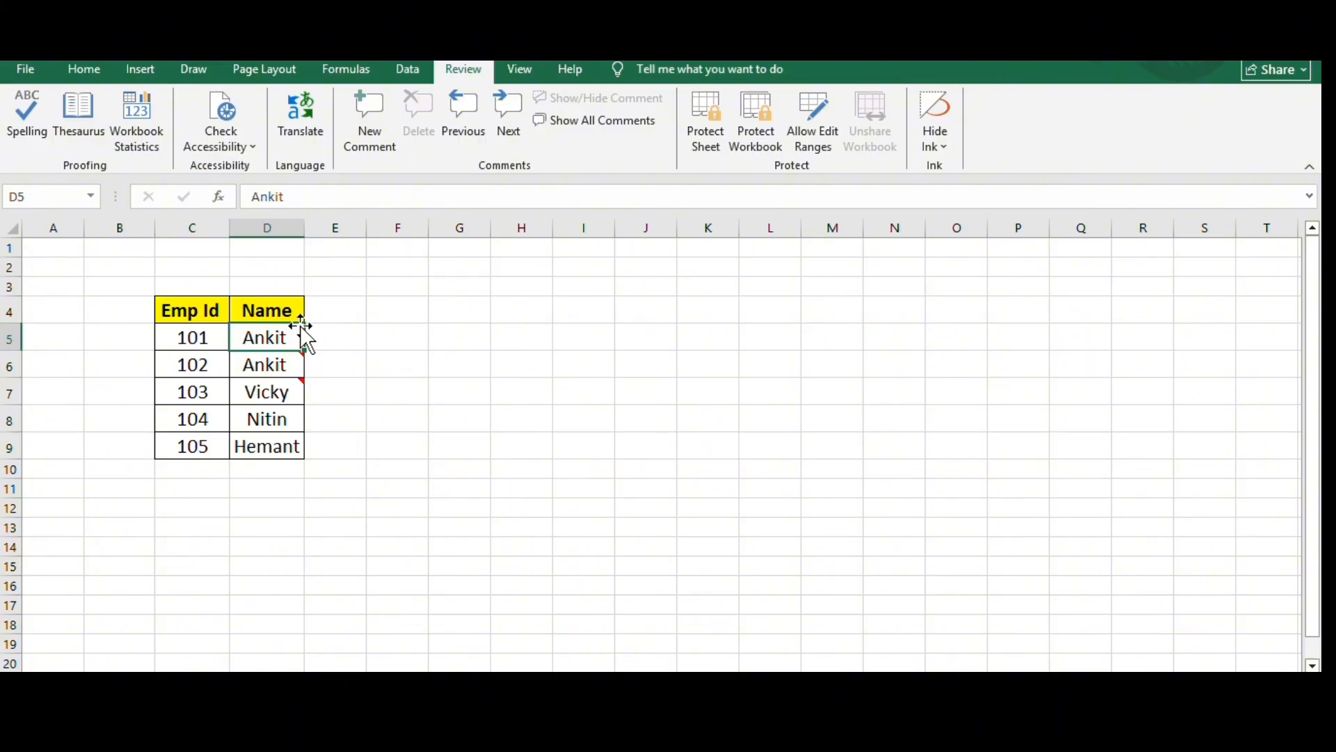
click(295, 362)
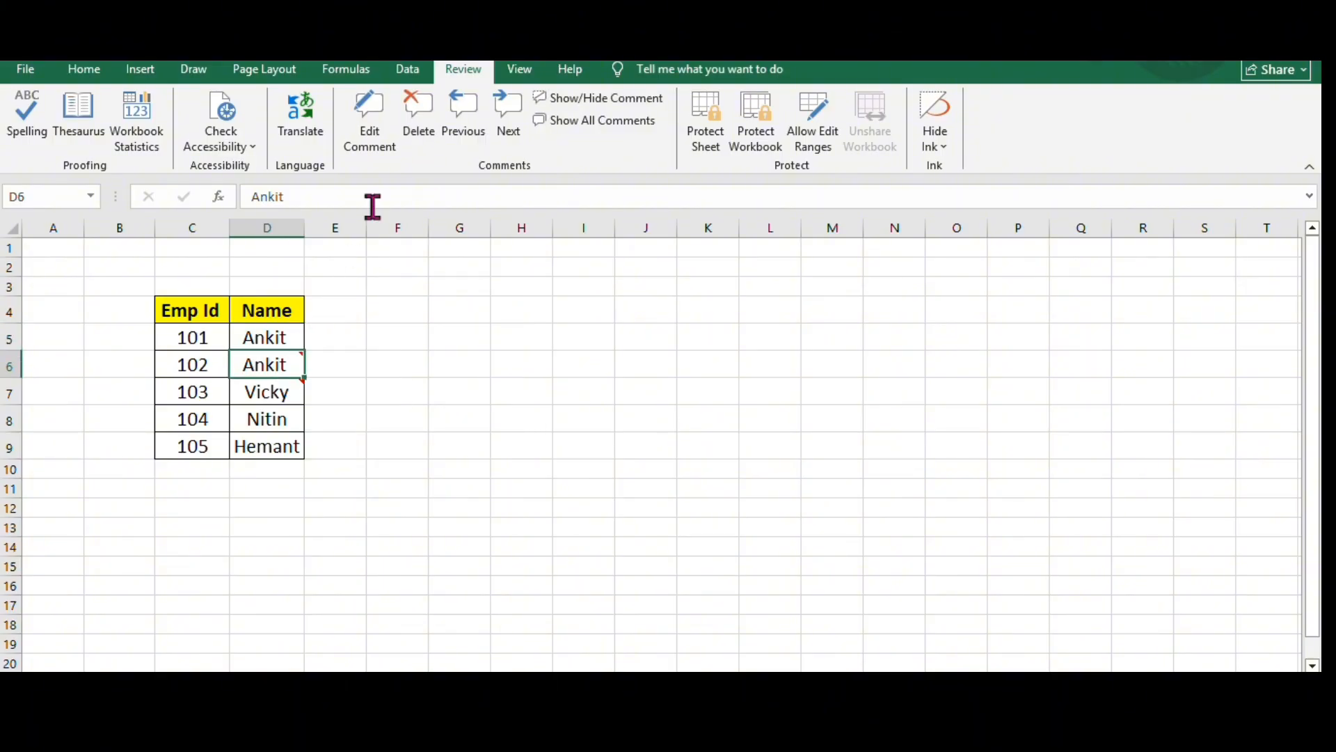
click(418, 119)
click(271, 391)
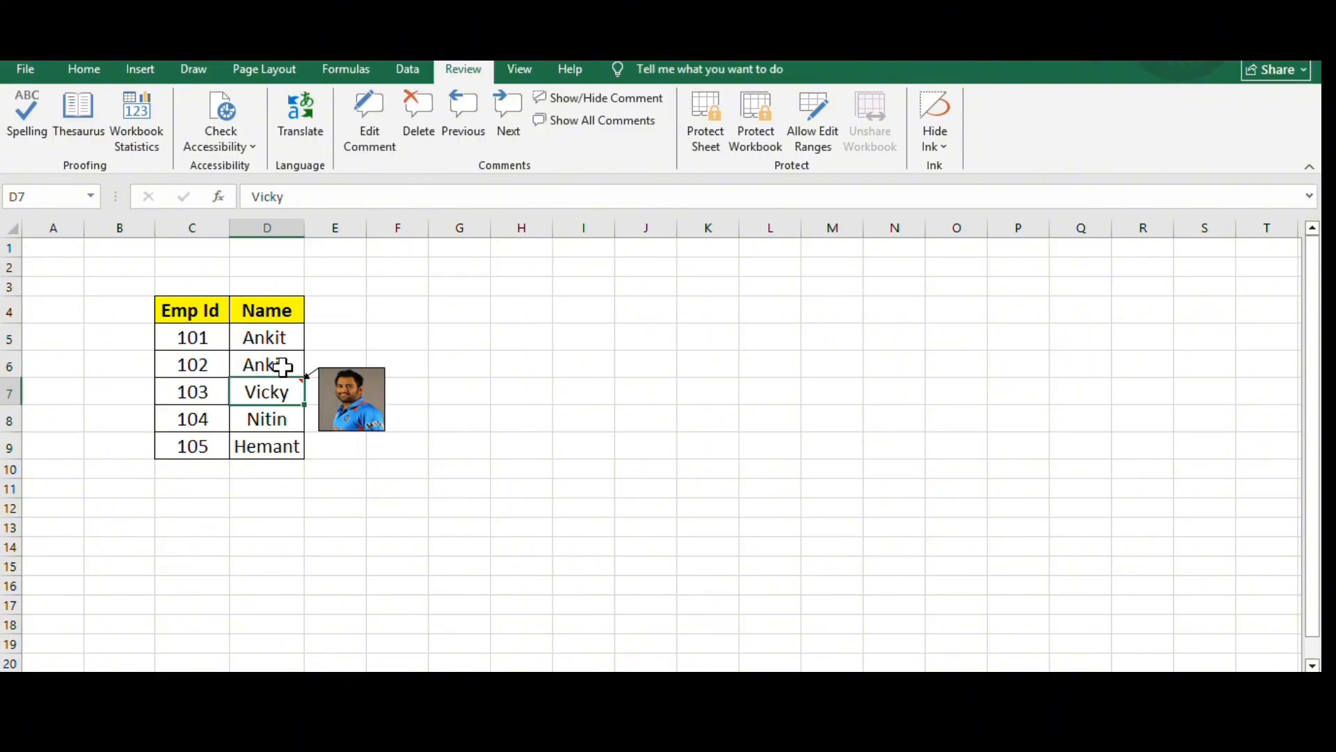
click(385, 139)
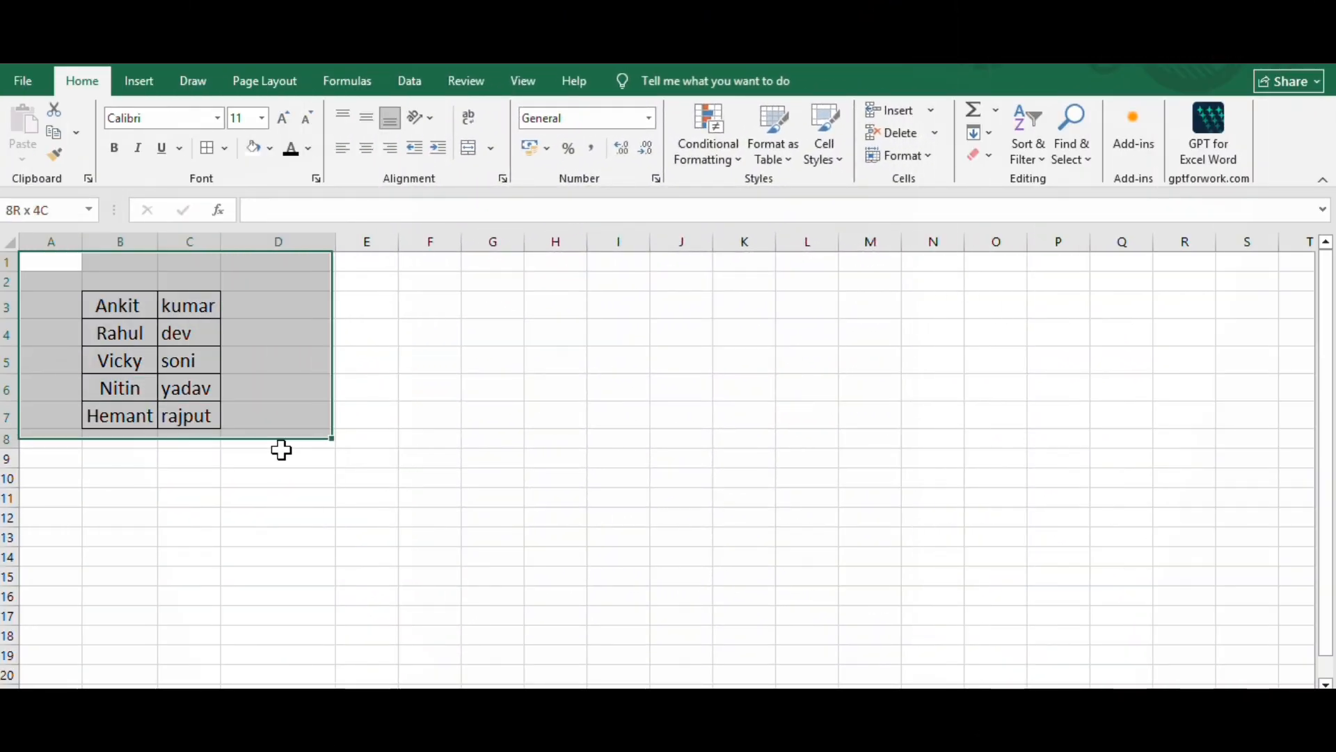
- Examine the first names in B3:B7, the surnames in C3:C7 and the empty cells beside them in column D
drag(281, 451, 289, 459)
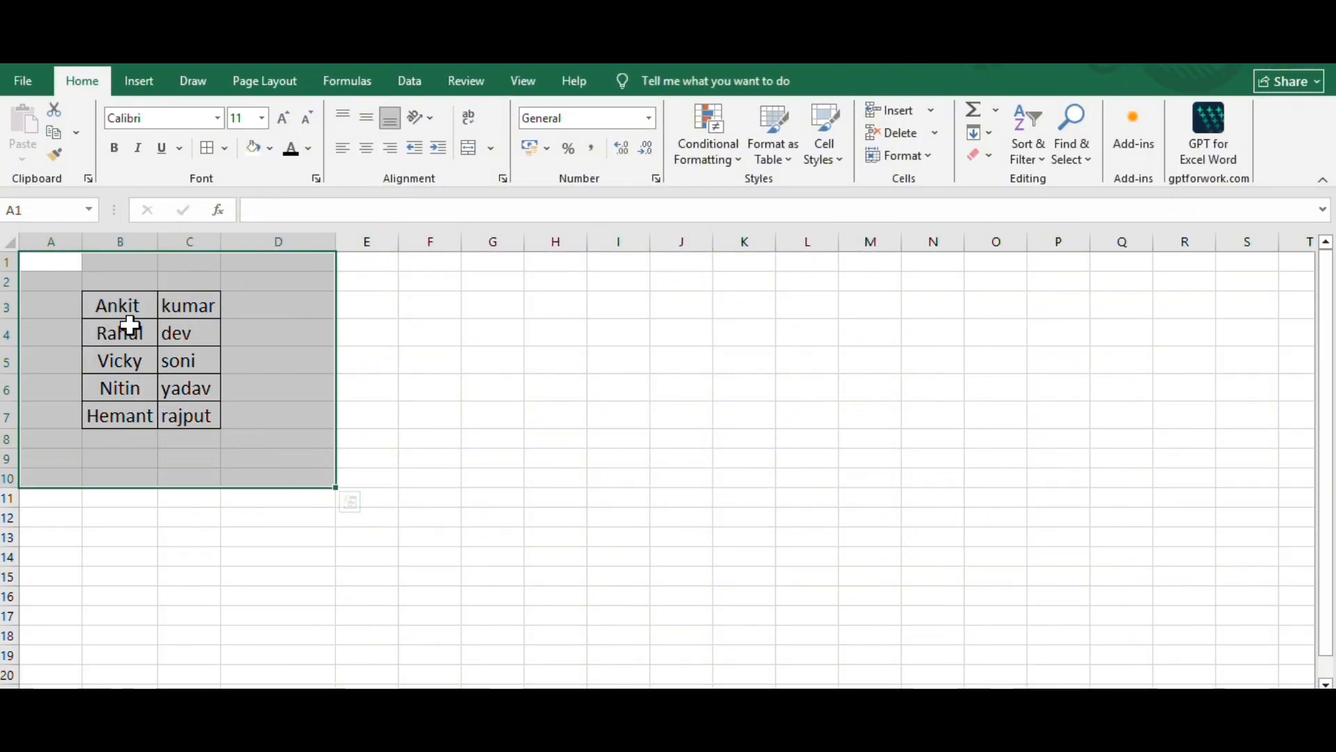
click(294, 305)
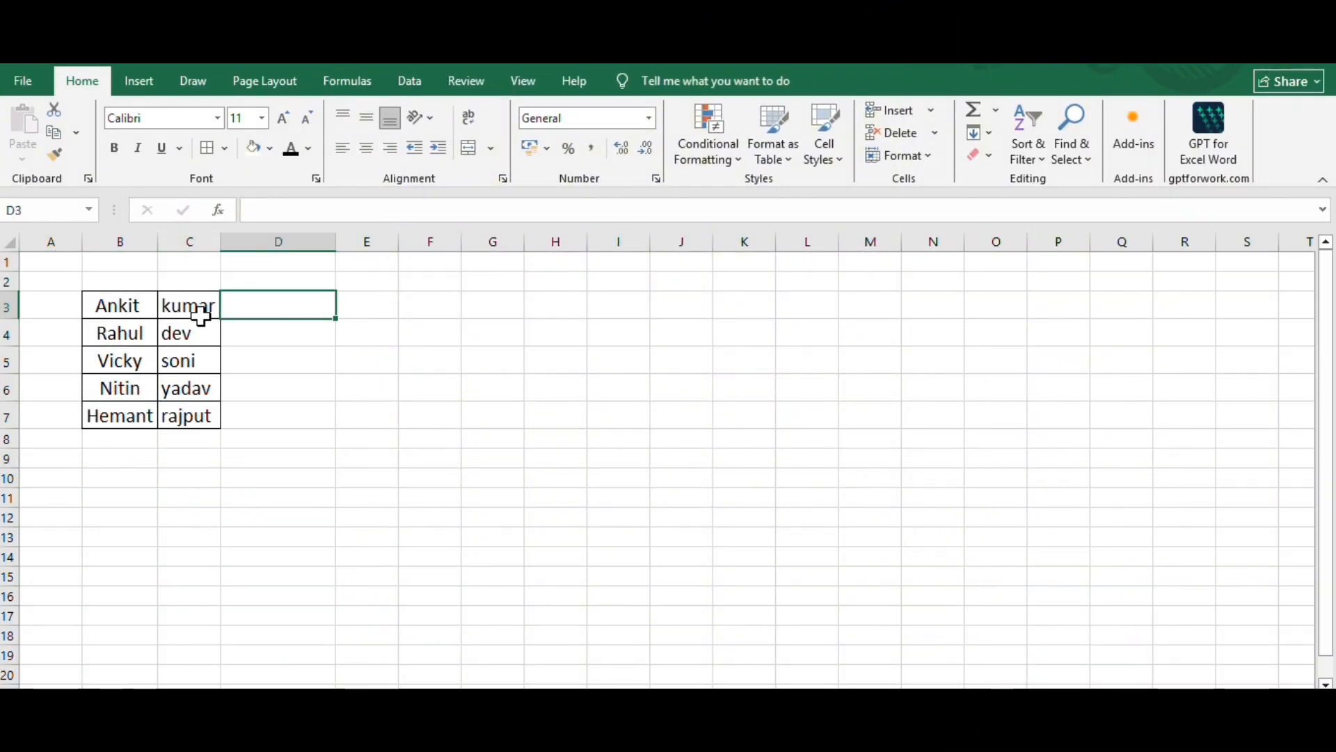
click(137, 308)
click(206, 305)
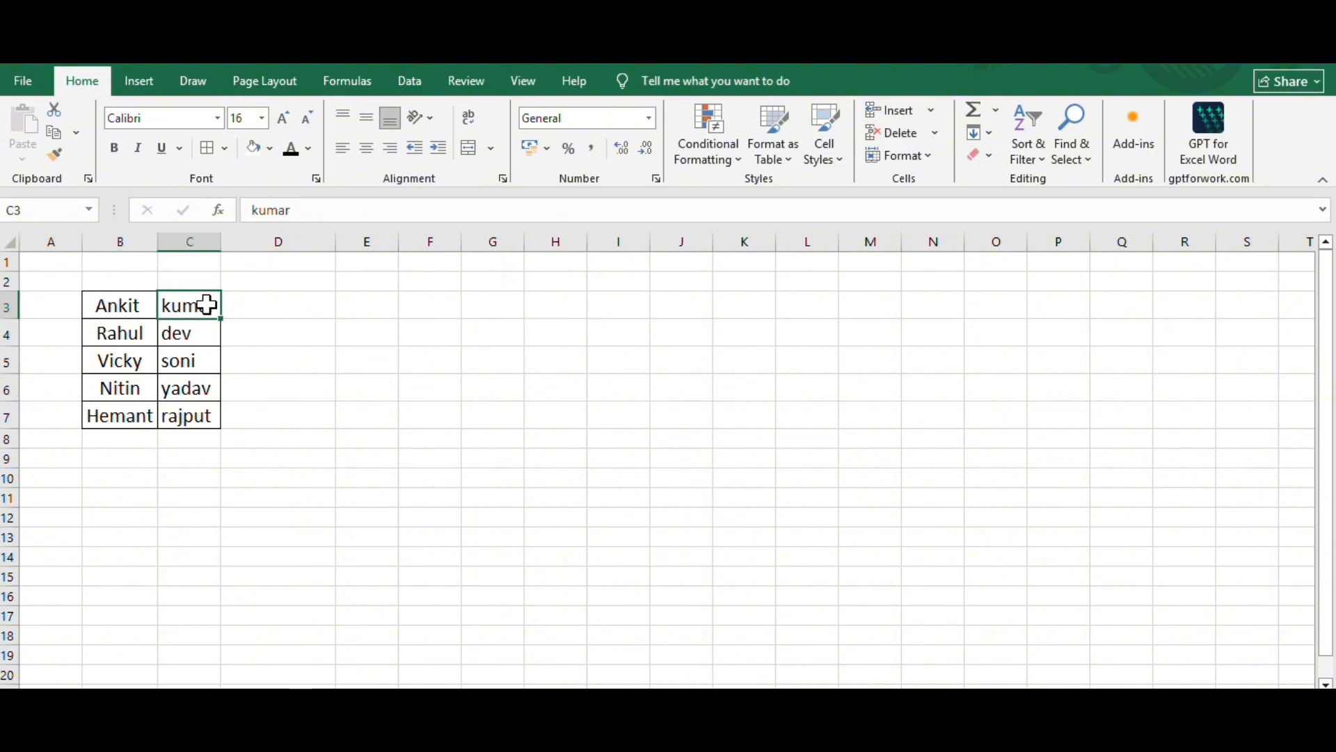
double_click(280, 306)
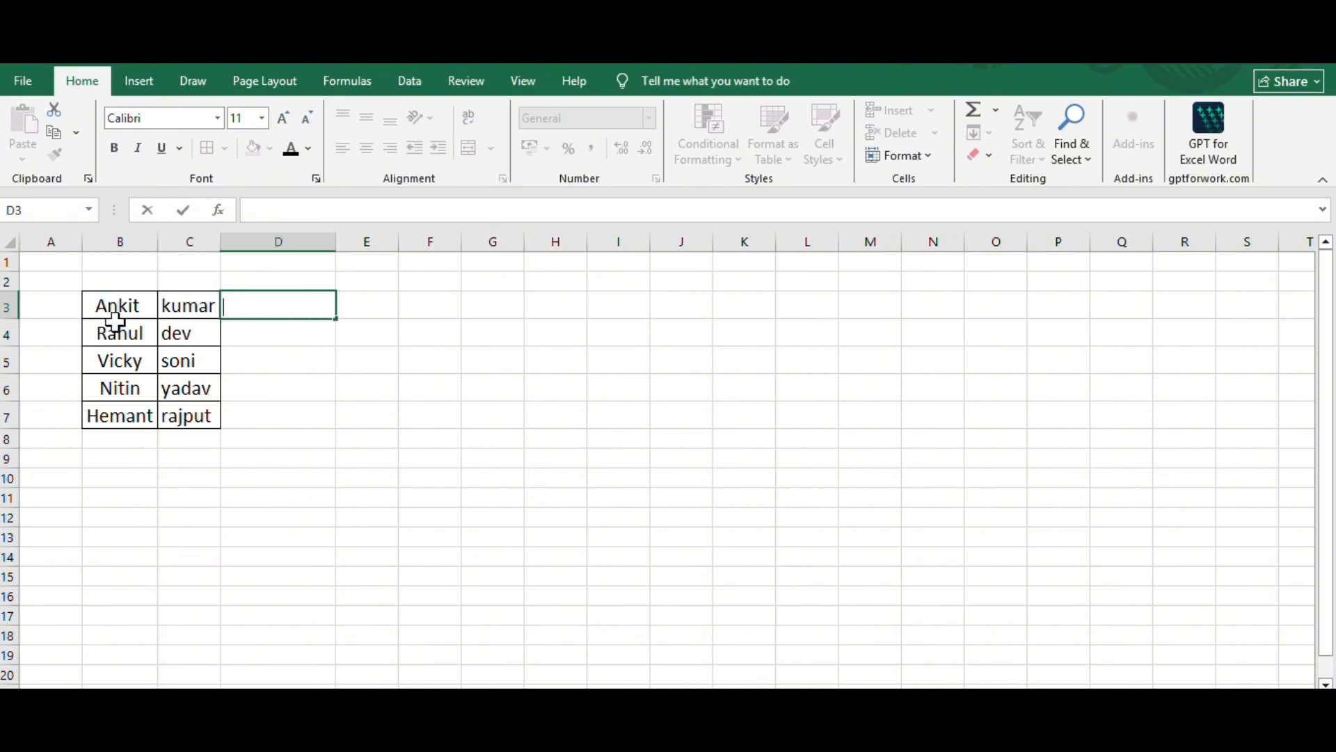
drag(115, 328, 205, 417)
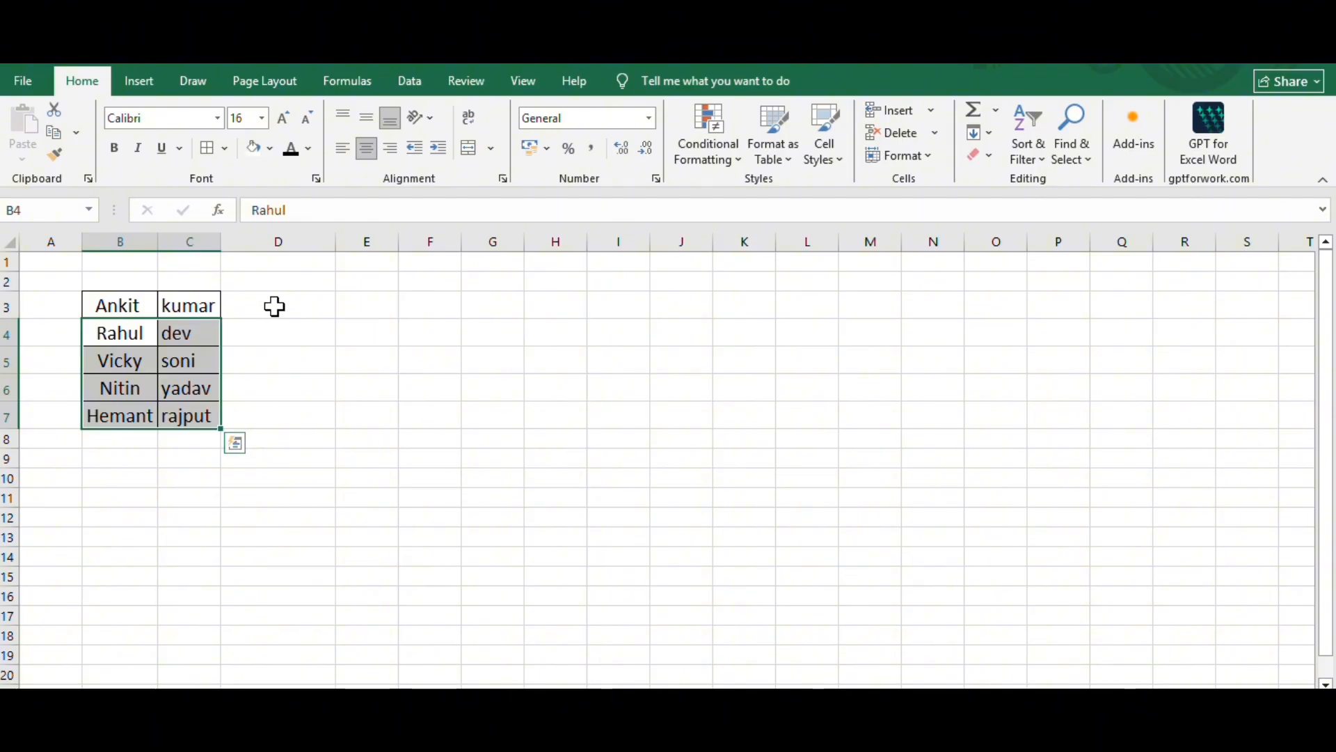
click(278, 304)
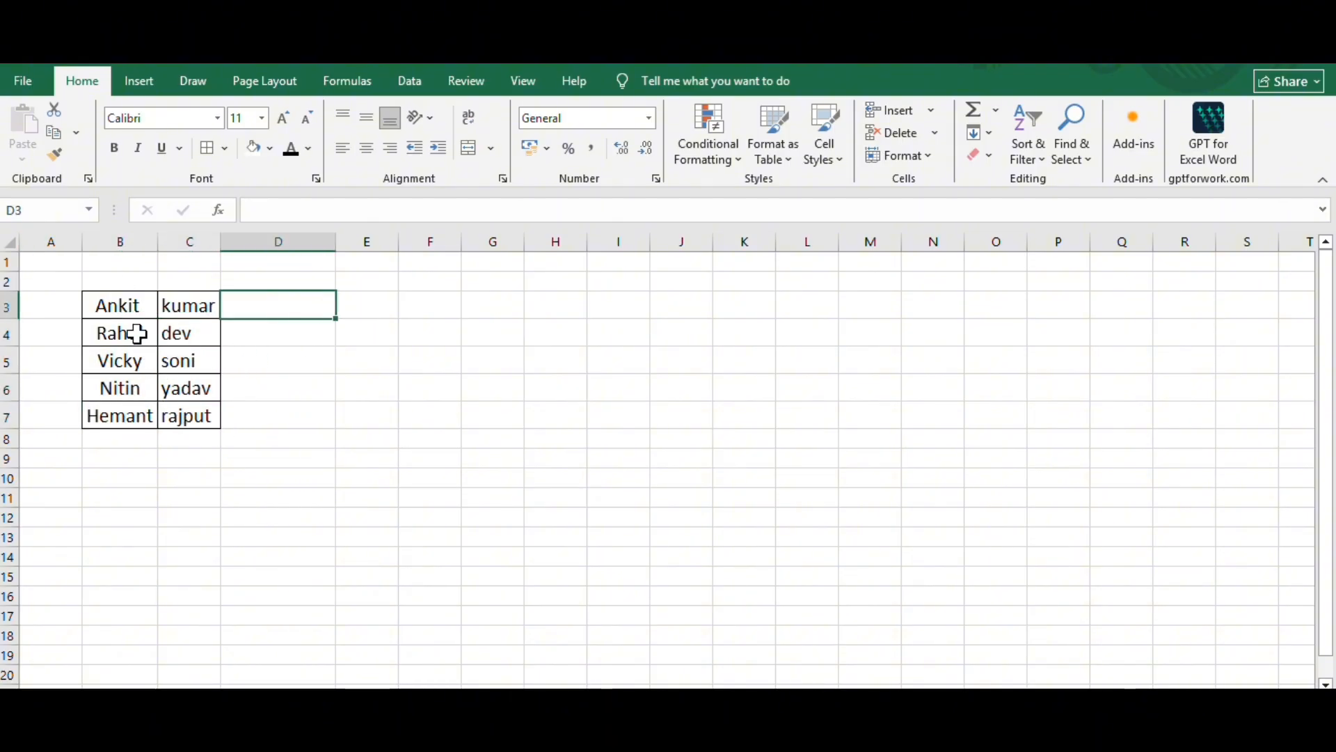
double_click(284, 305)
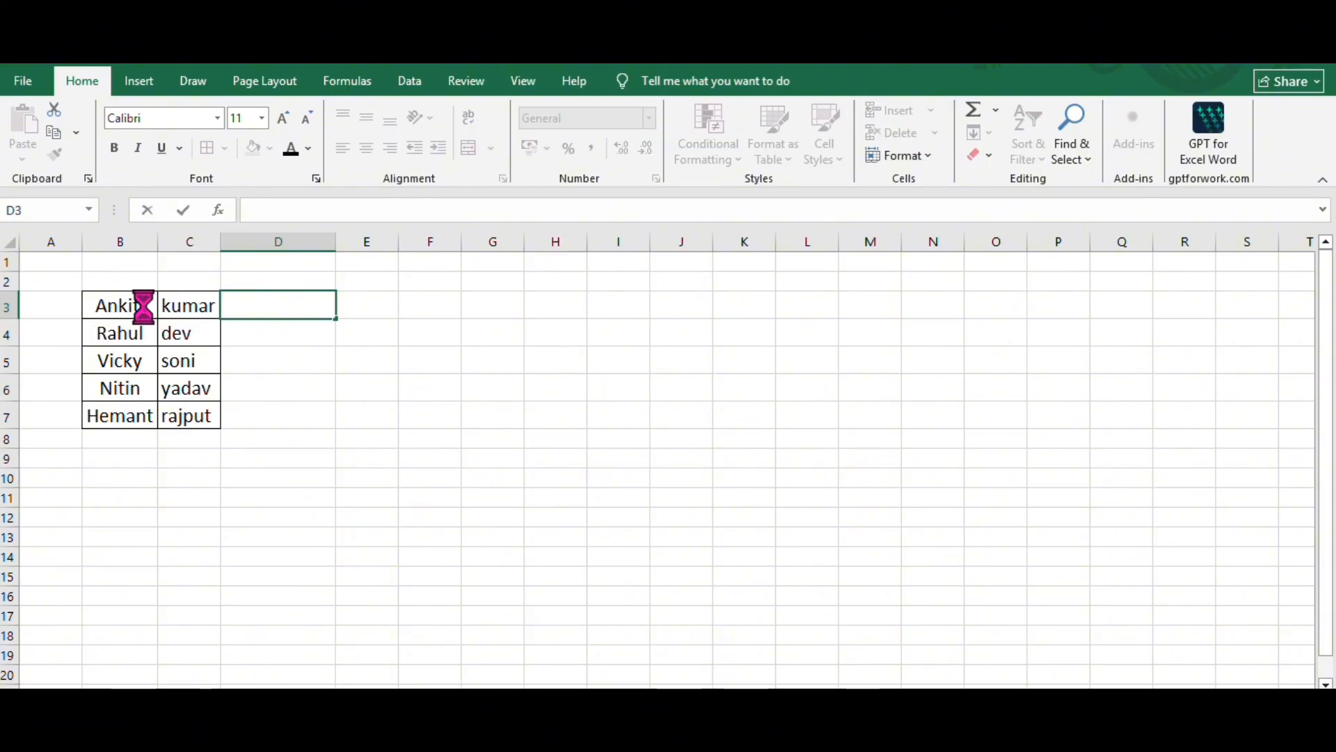
drag(144, 304, 186, 416)
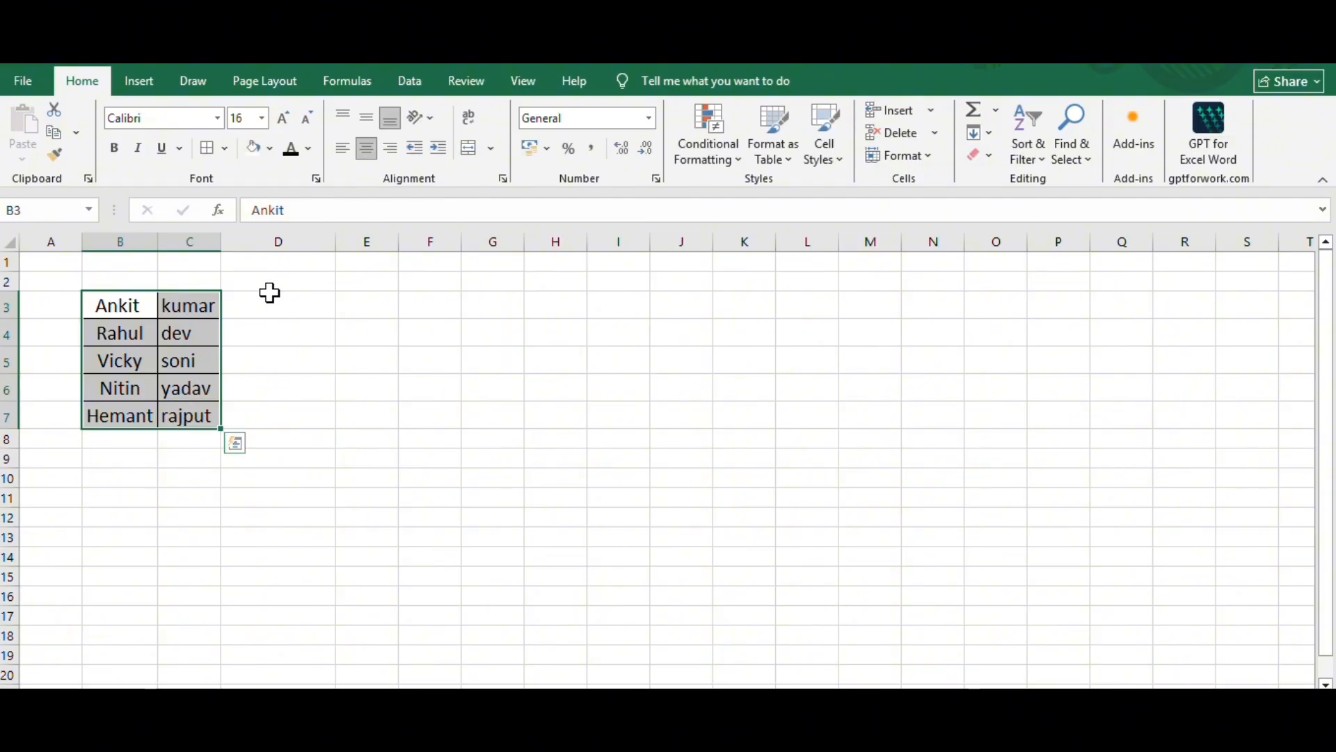
double_click(272, 303)
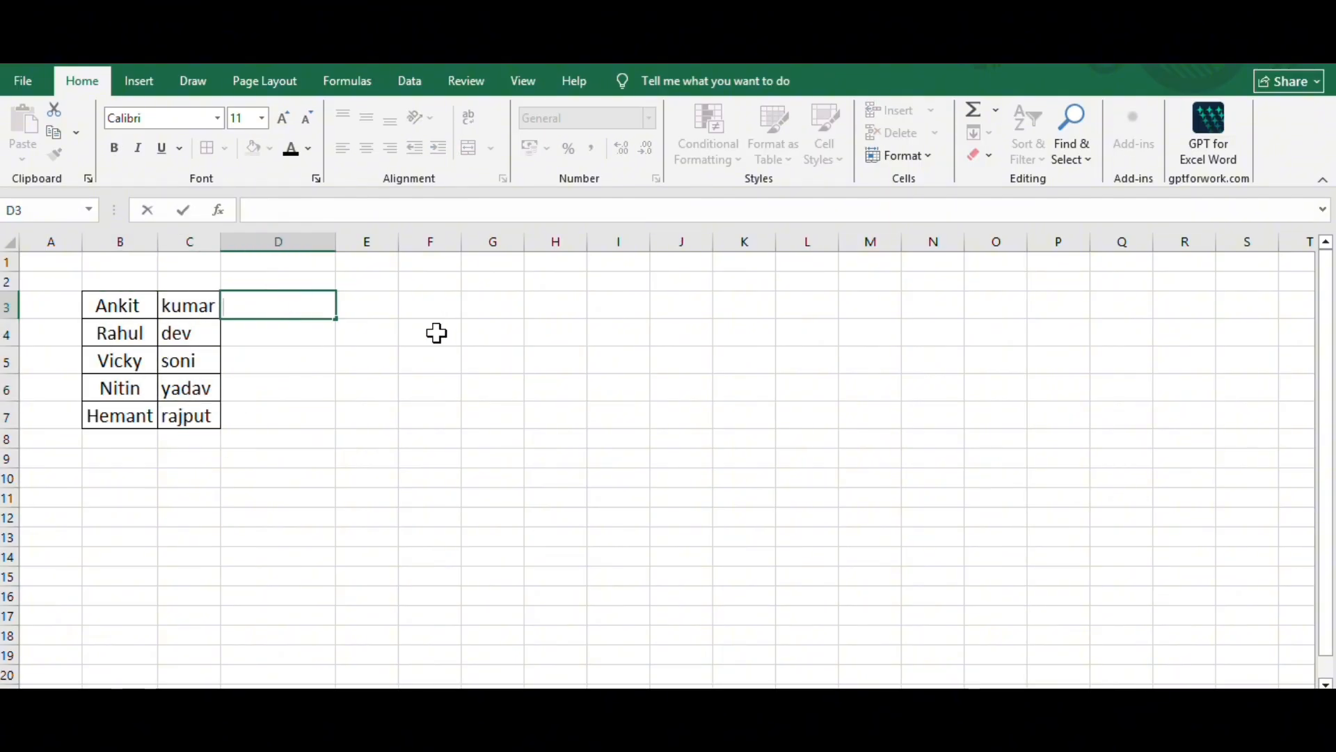
click(437, 334)
- Enter the full name in D3, combining the first name from B3 and the surname from C3 with a space
click(300, 312)
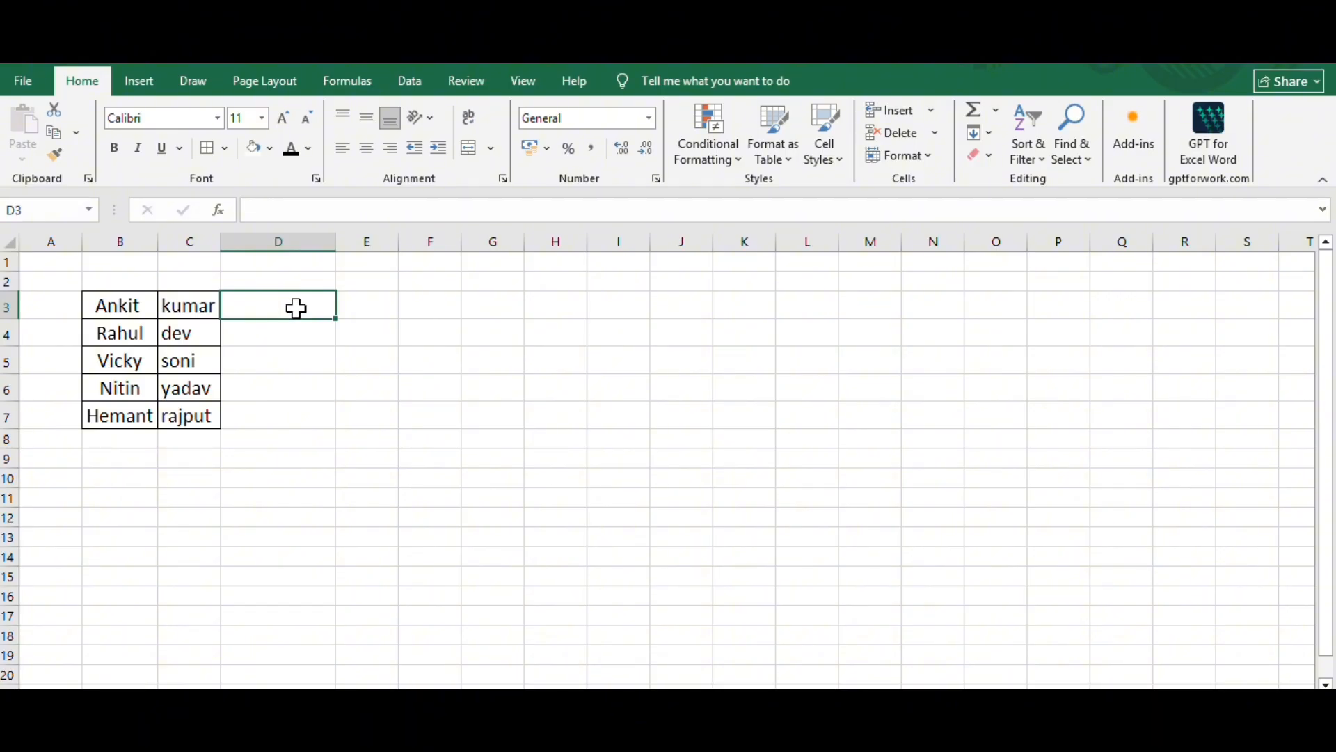
text(An)
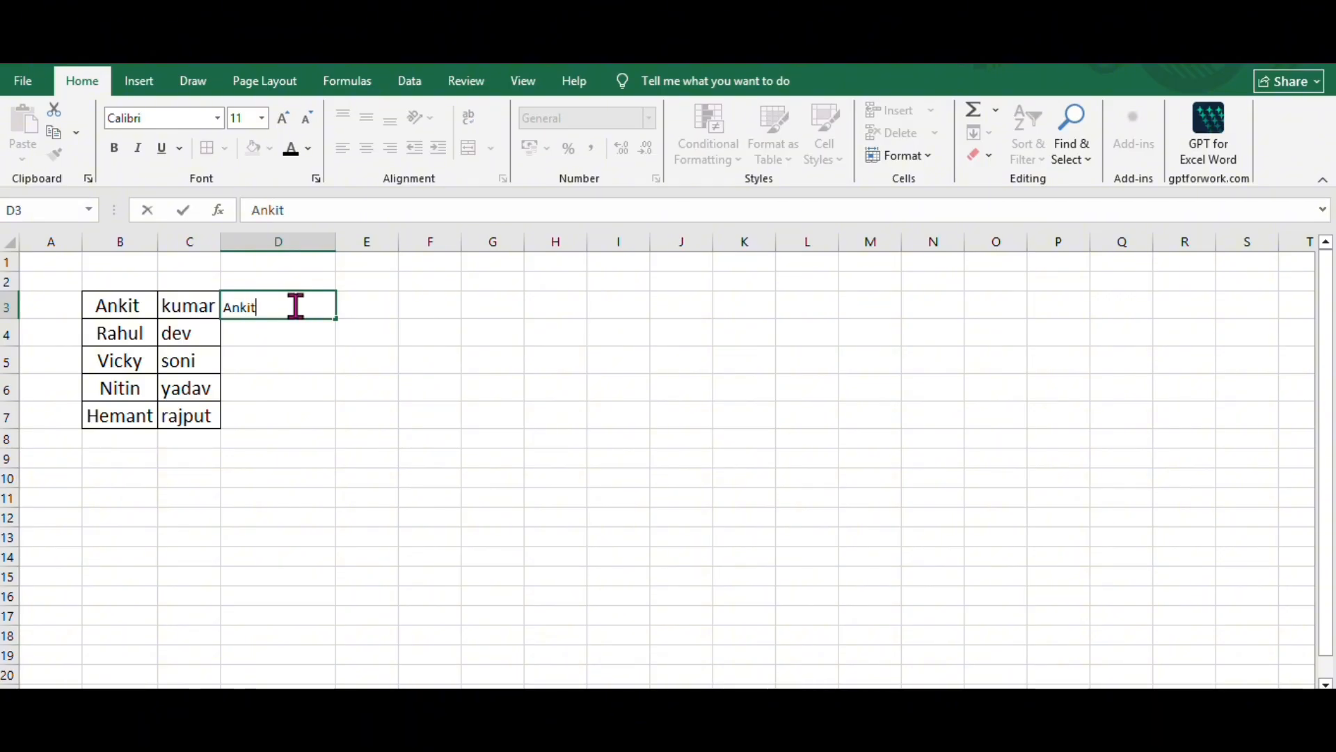
text(kit k)
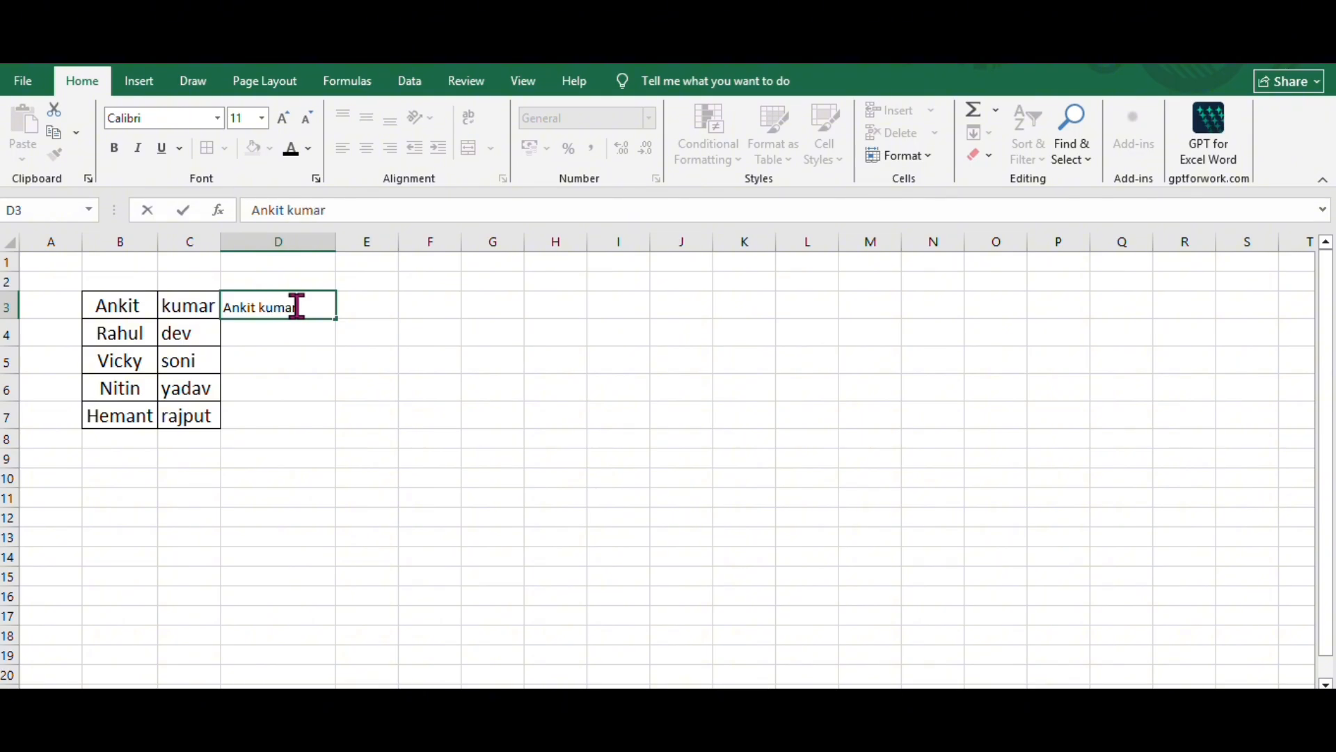
text(umar)
key(Return)
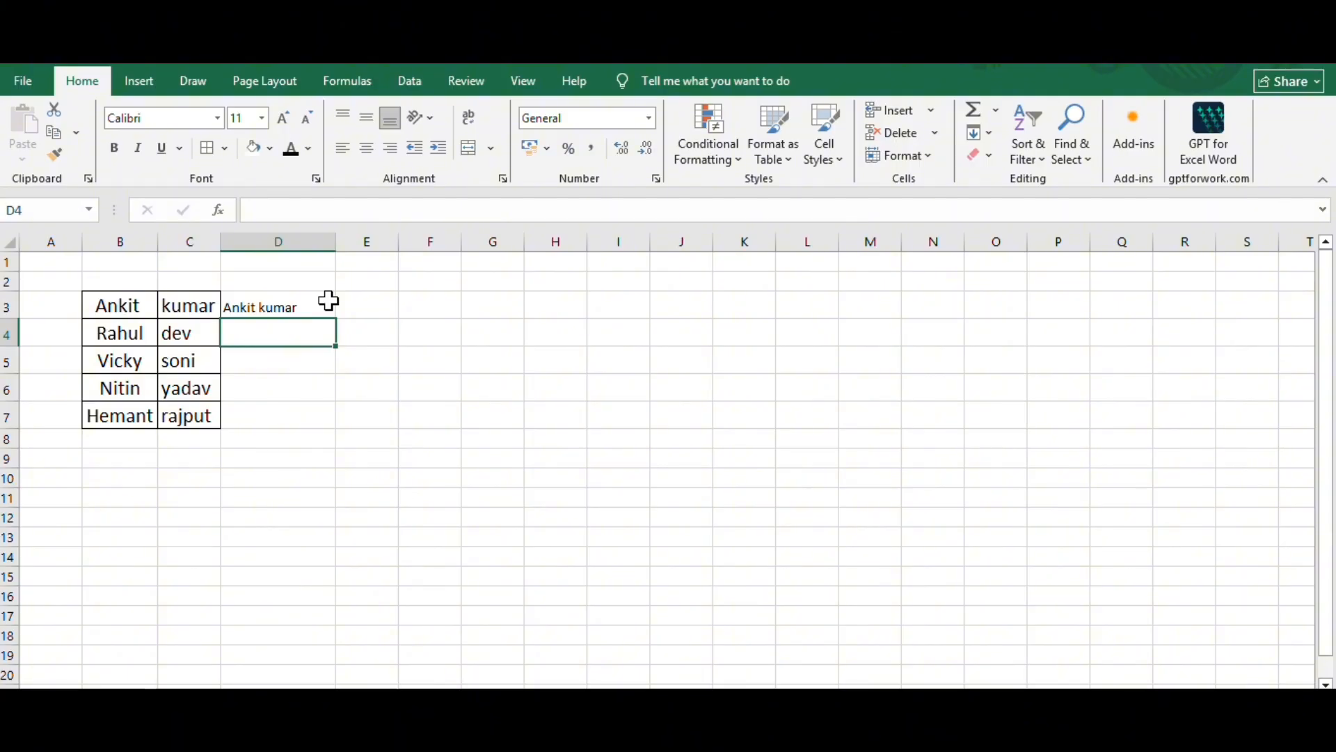
- Flash Fill the remaining full names into D4:D7 and compare row 4 with its source cells
key(ctrl+e)
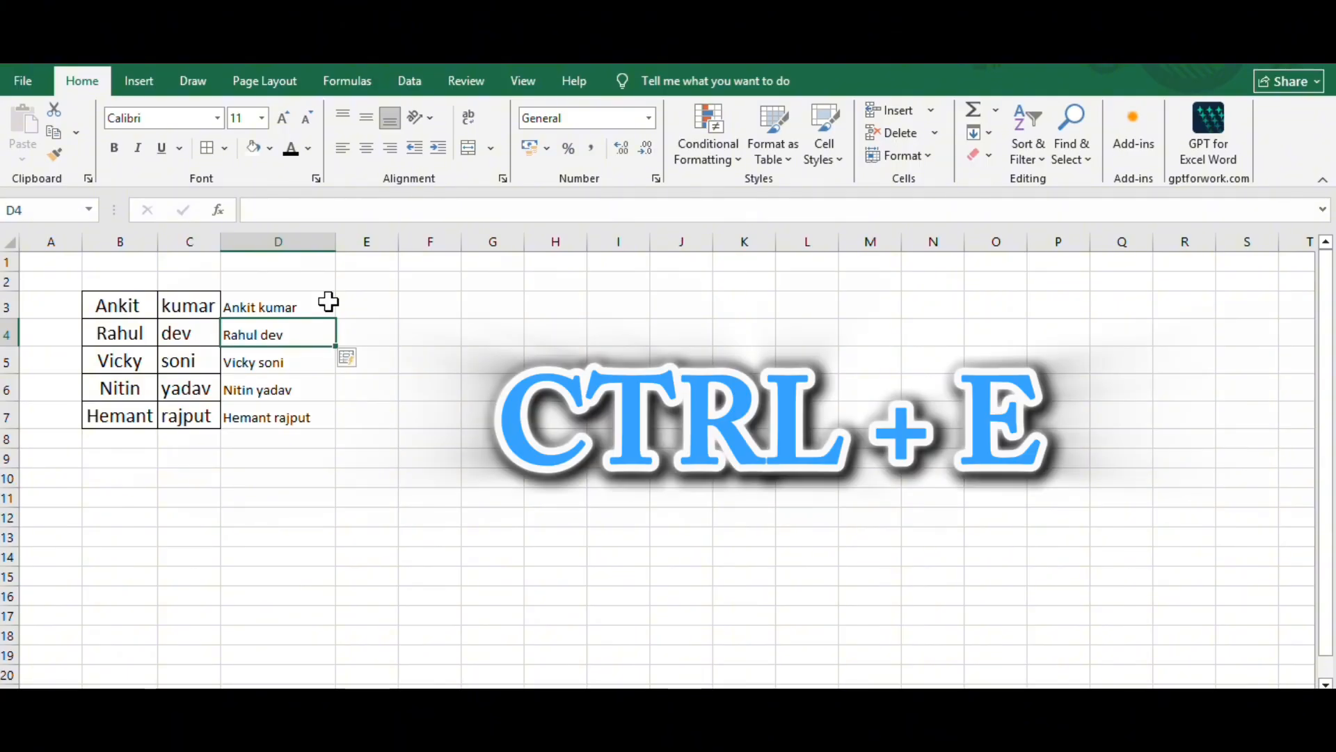
click(383, 328)
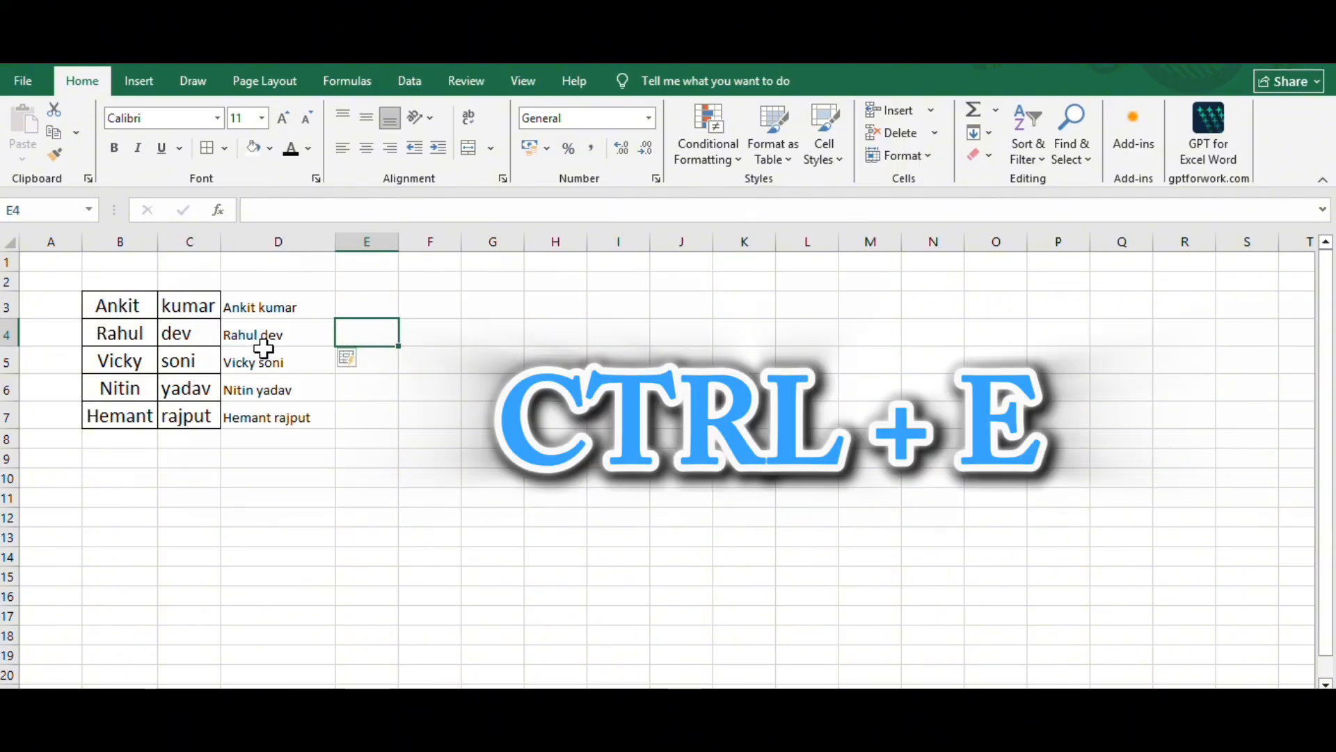
click(148, 330)
click(179, 329)
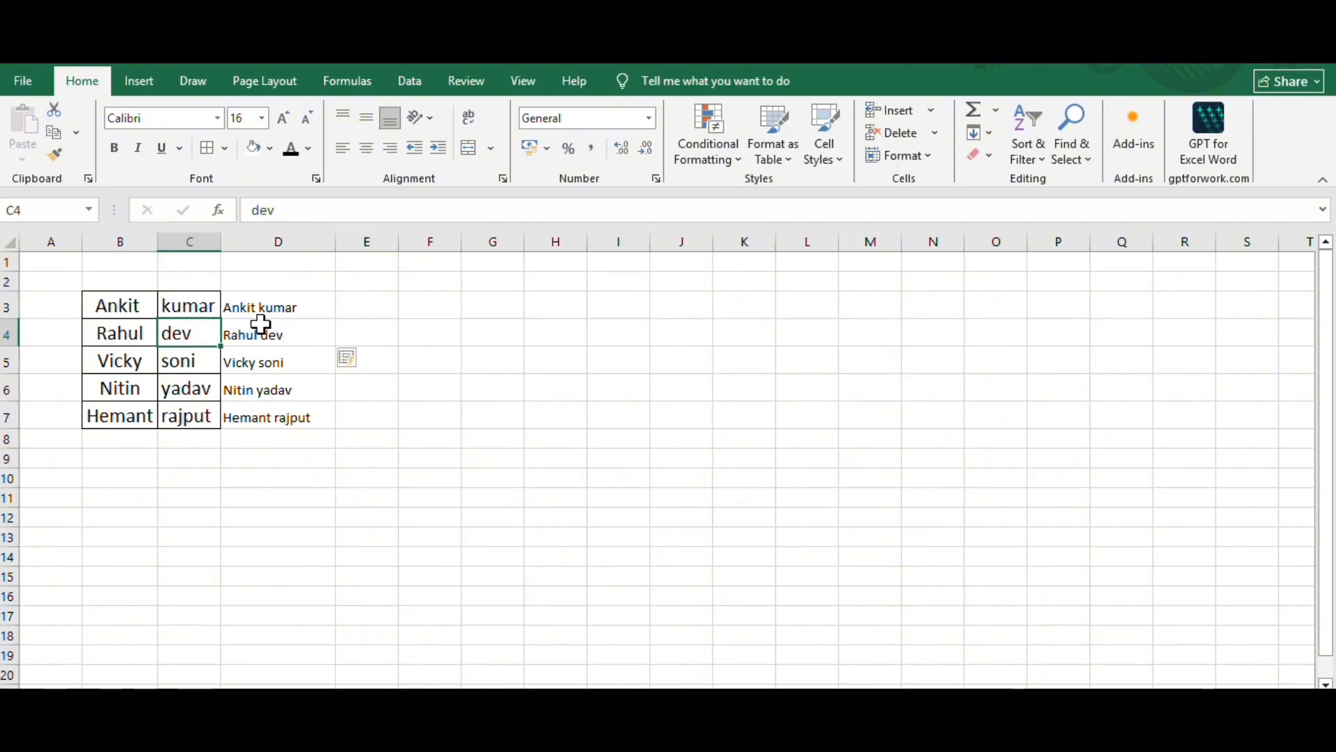
- Apply all borders to the full-name cells D3:D7 and deselect the range
click(279, 304)
drag(279, 304, 295, 417)
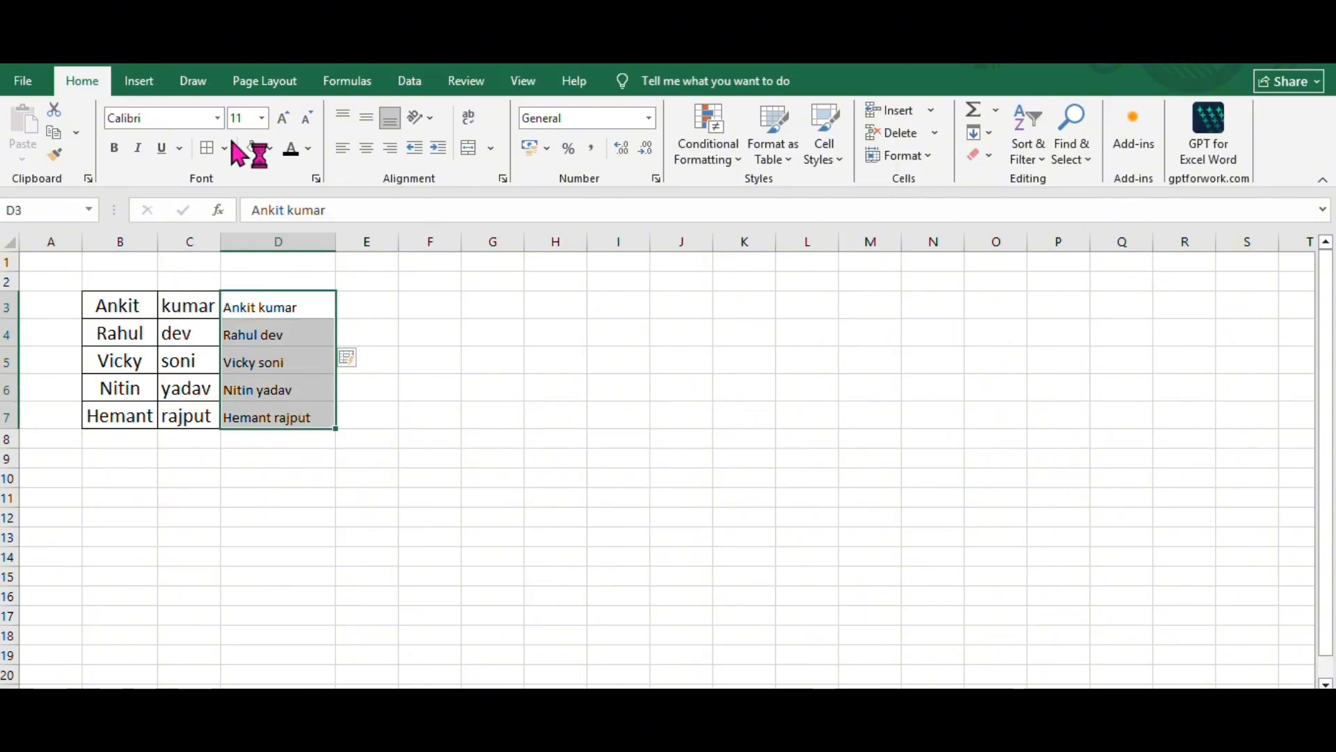
click(205, 147)
click(267, 149)
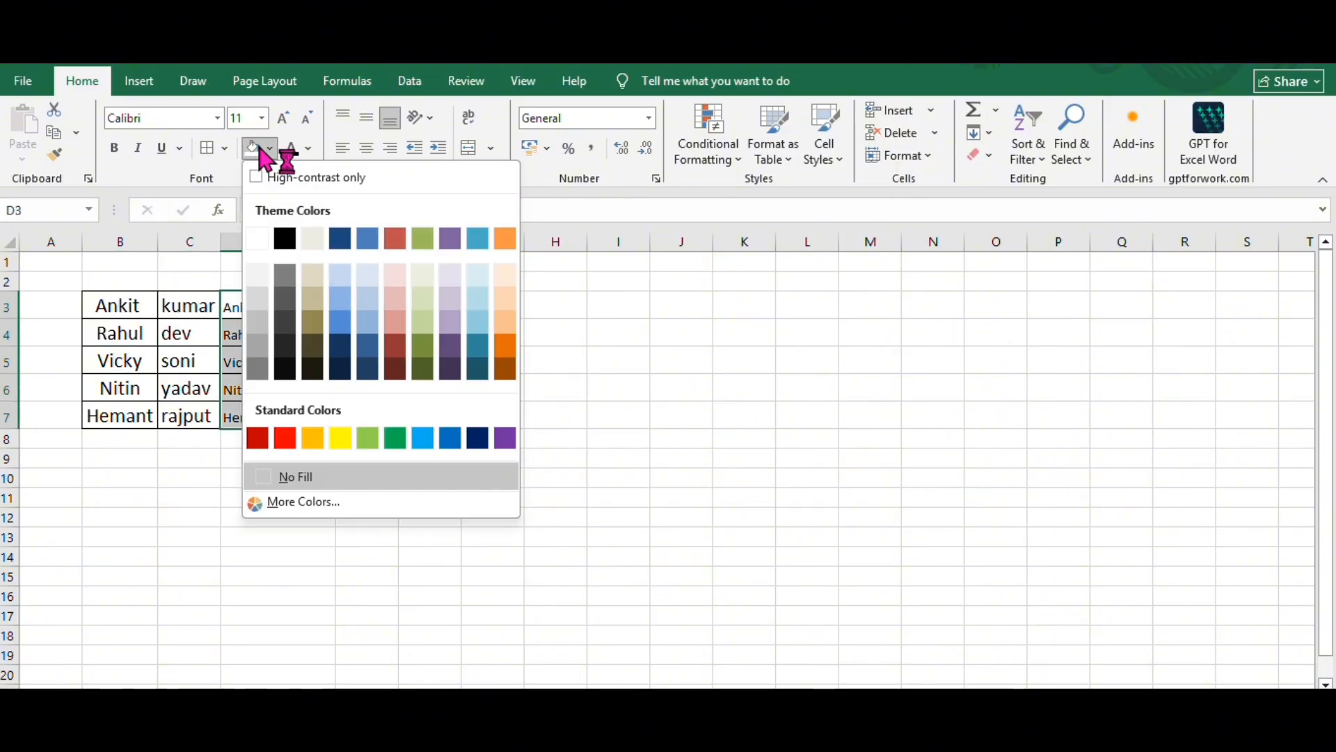
click(254, 148)
click(540, 376)
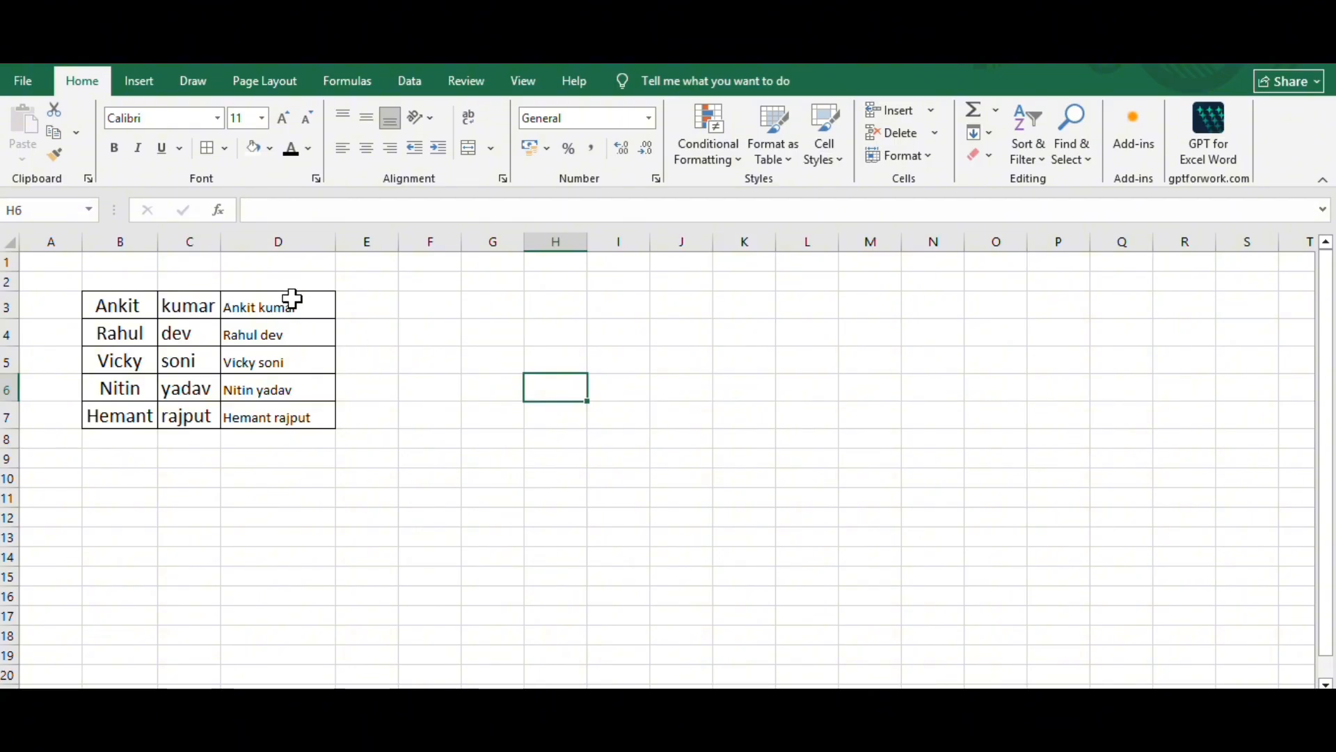
- Enlarge the font of the full names in D3:D7 and autofit column D to its contents
drag(293, 301, 322, 425)
click(283, 118)
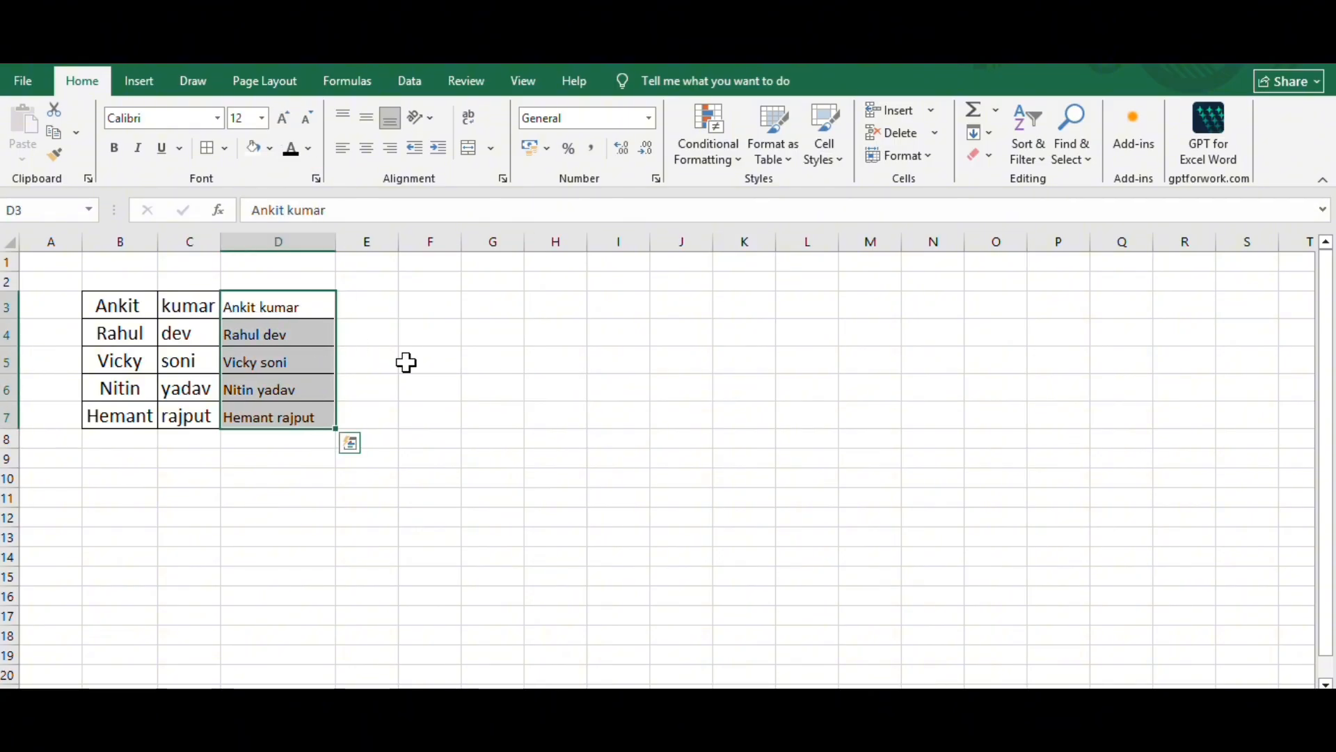
click(529, 374)
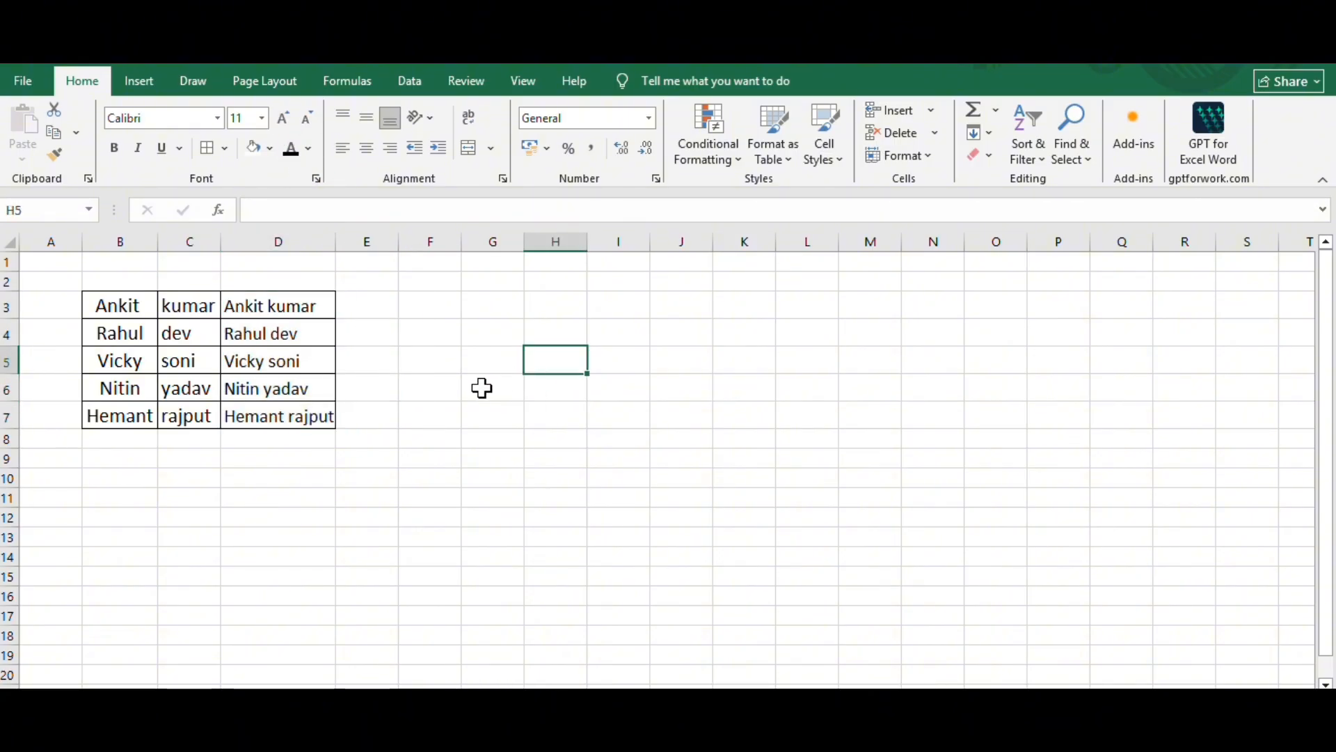
double_click(336, 243)
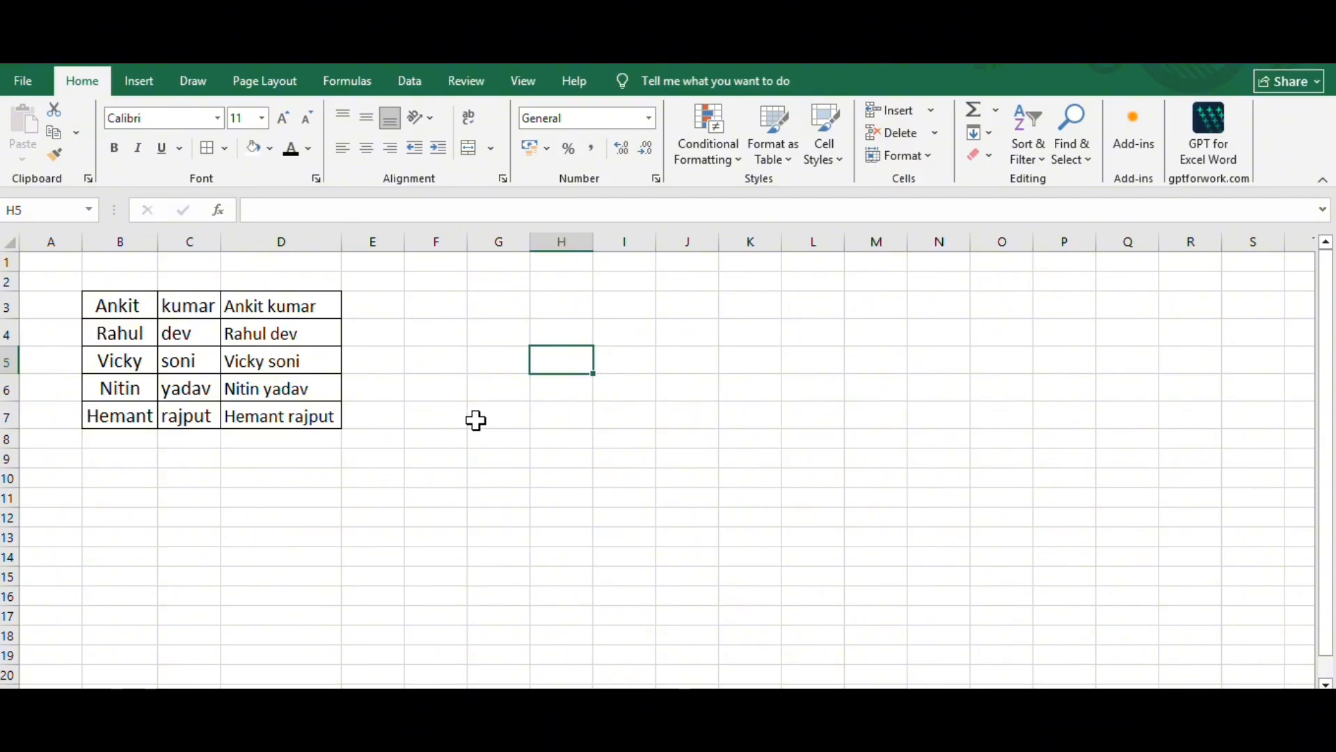
click(476, 419)
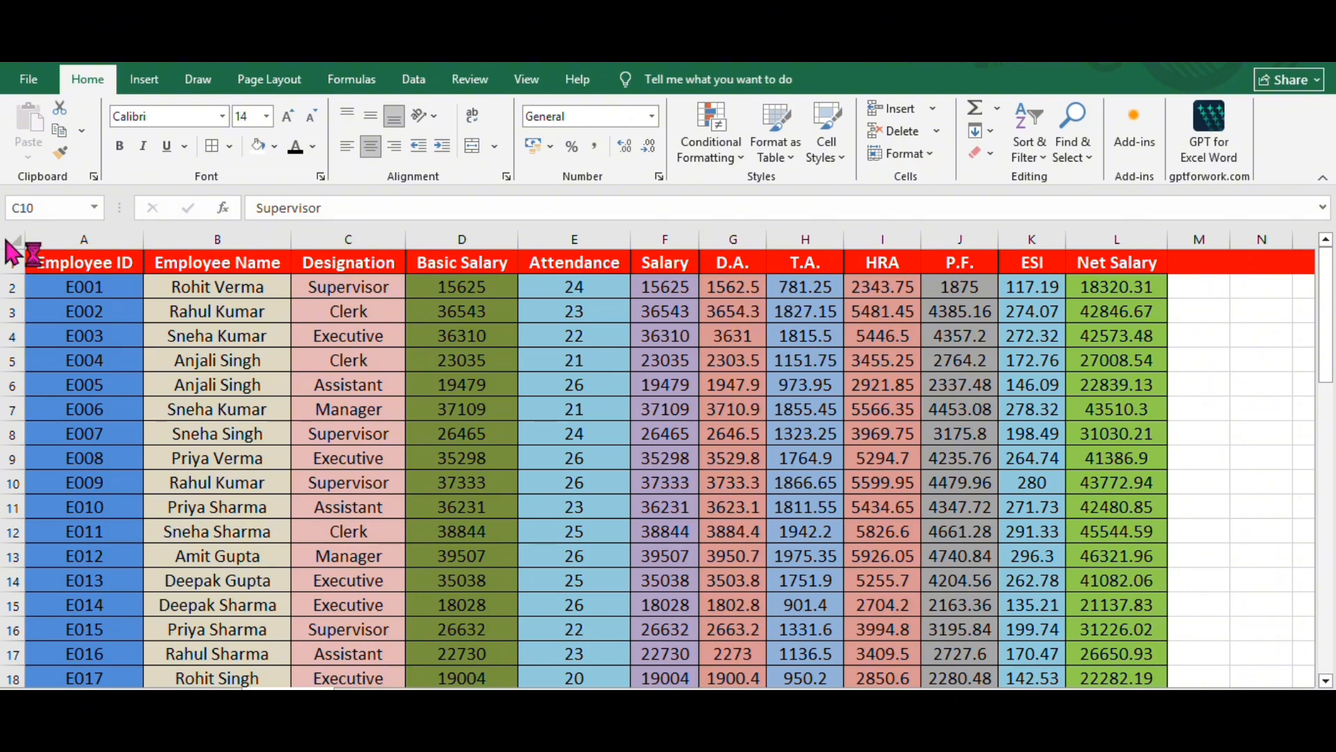
- Examine the employee salary table, comparing the different designations listed in column C
click(16, 239)
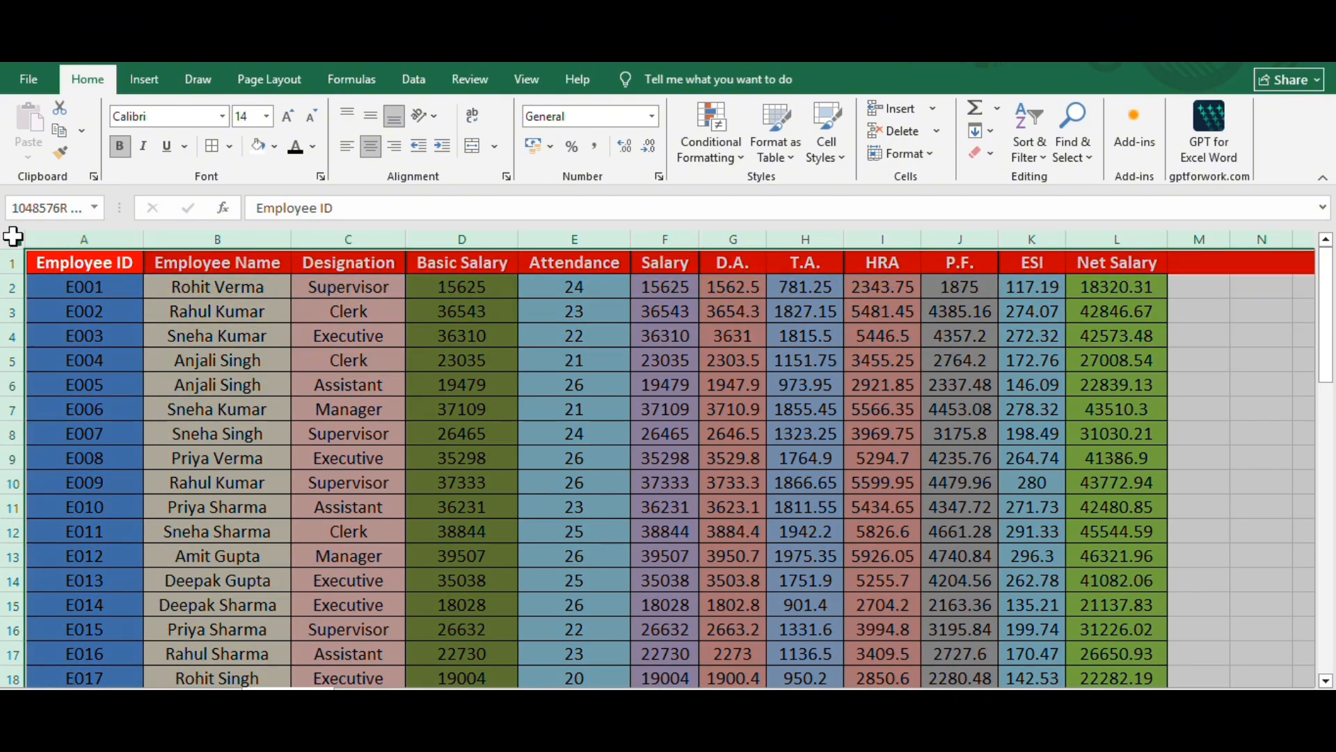
click(448, 423)
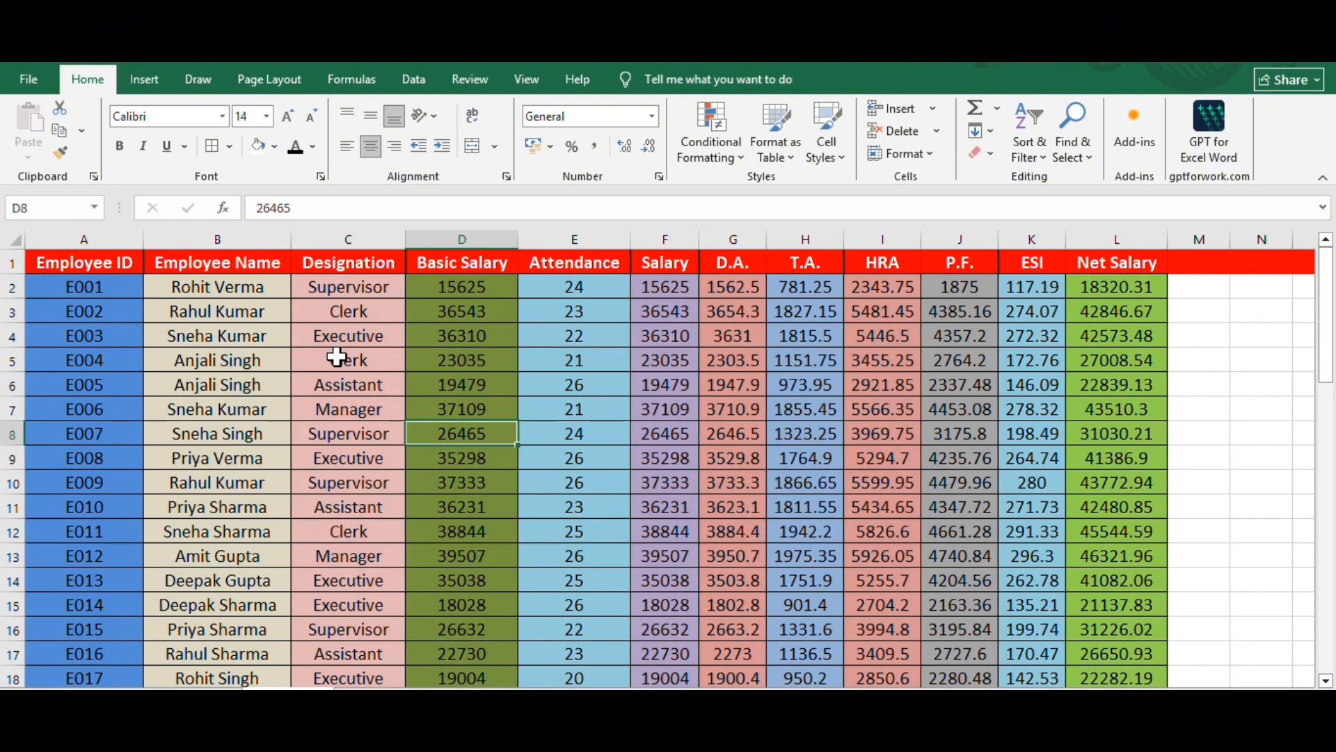
click(350, 359)
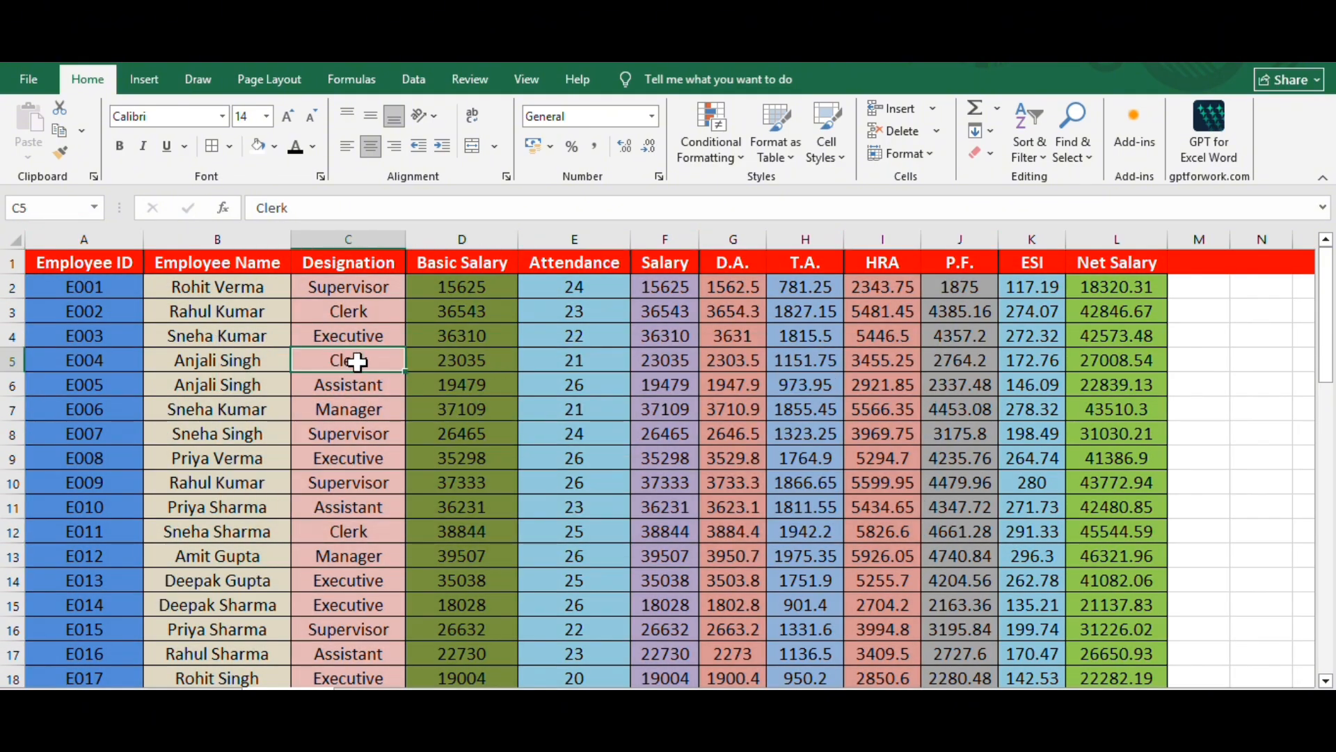
click(363, 481)
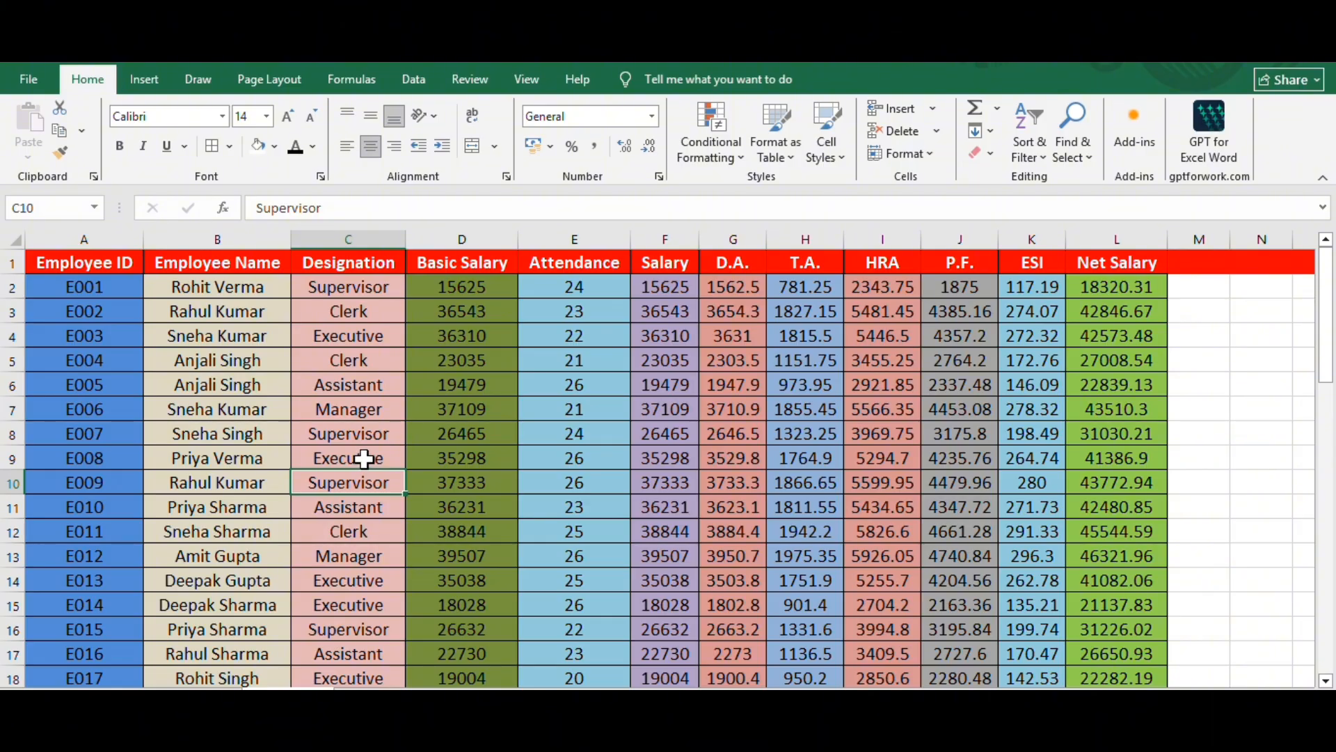
click(472, 534)
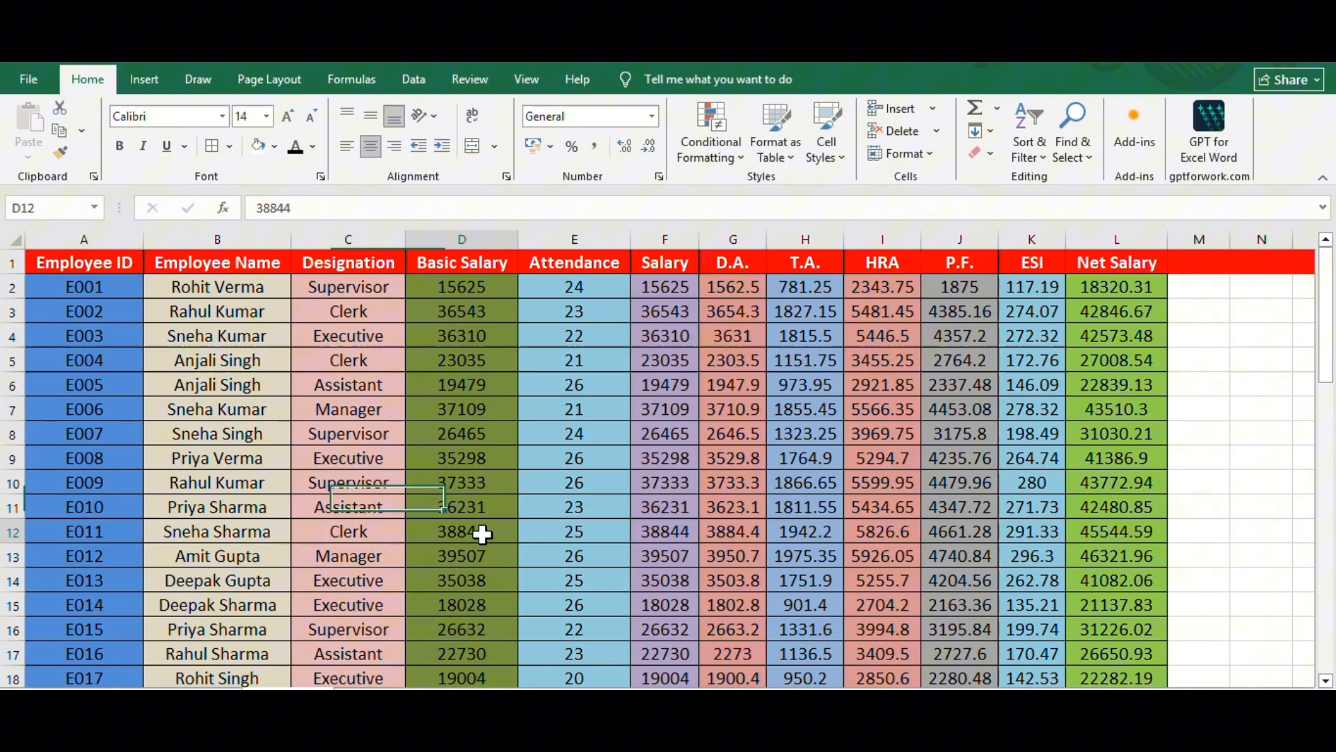
click(358, 438)
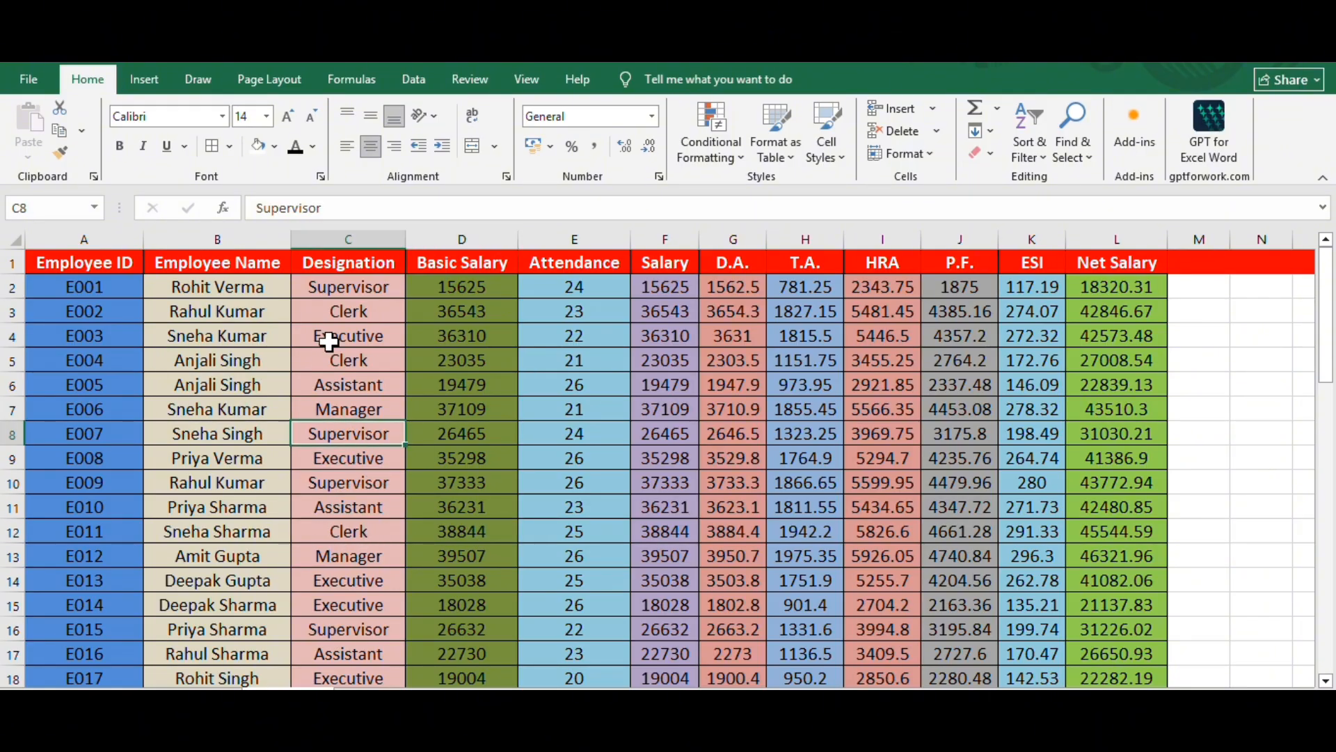
click(352, 466)
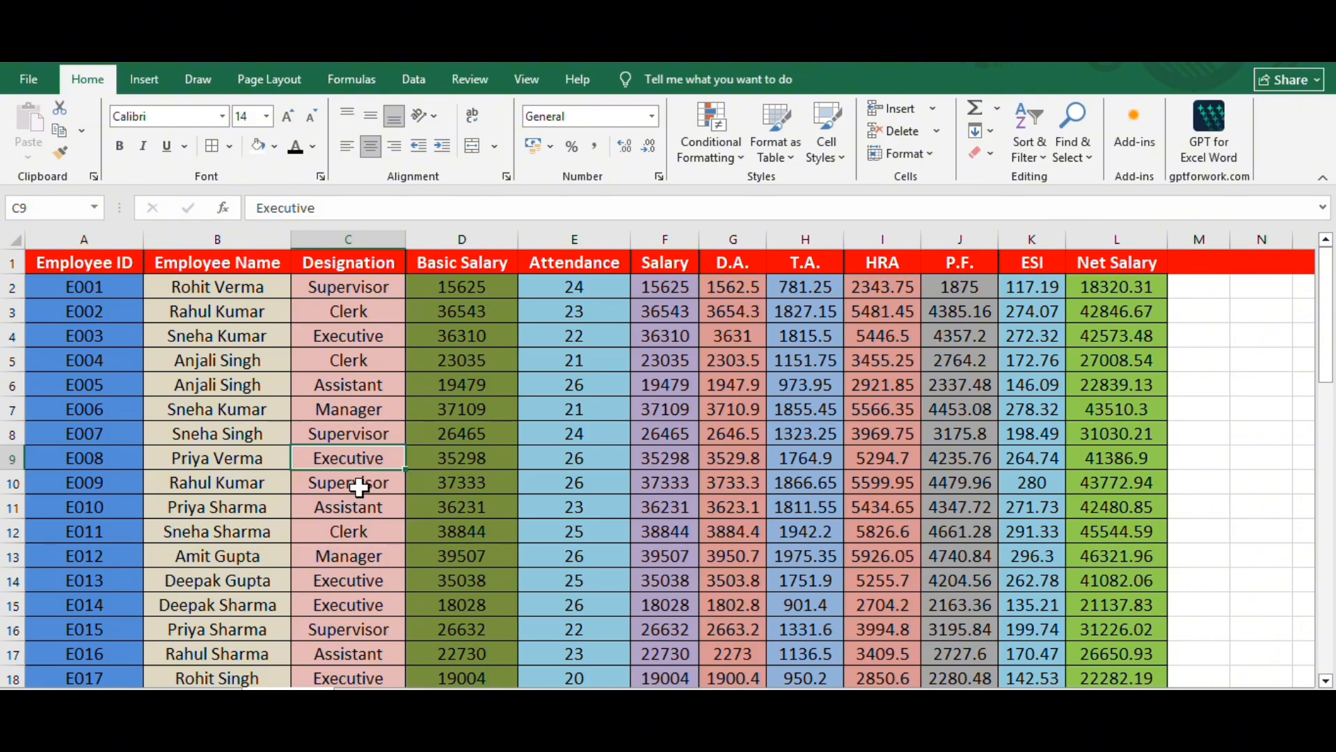
- Filter the employee table by the value Manager in C7, and undo the filter
click(376, 411)
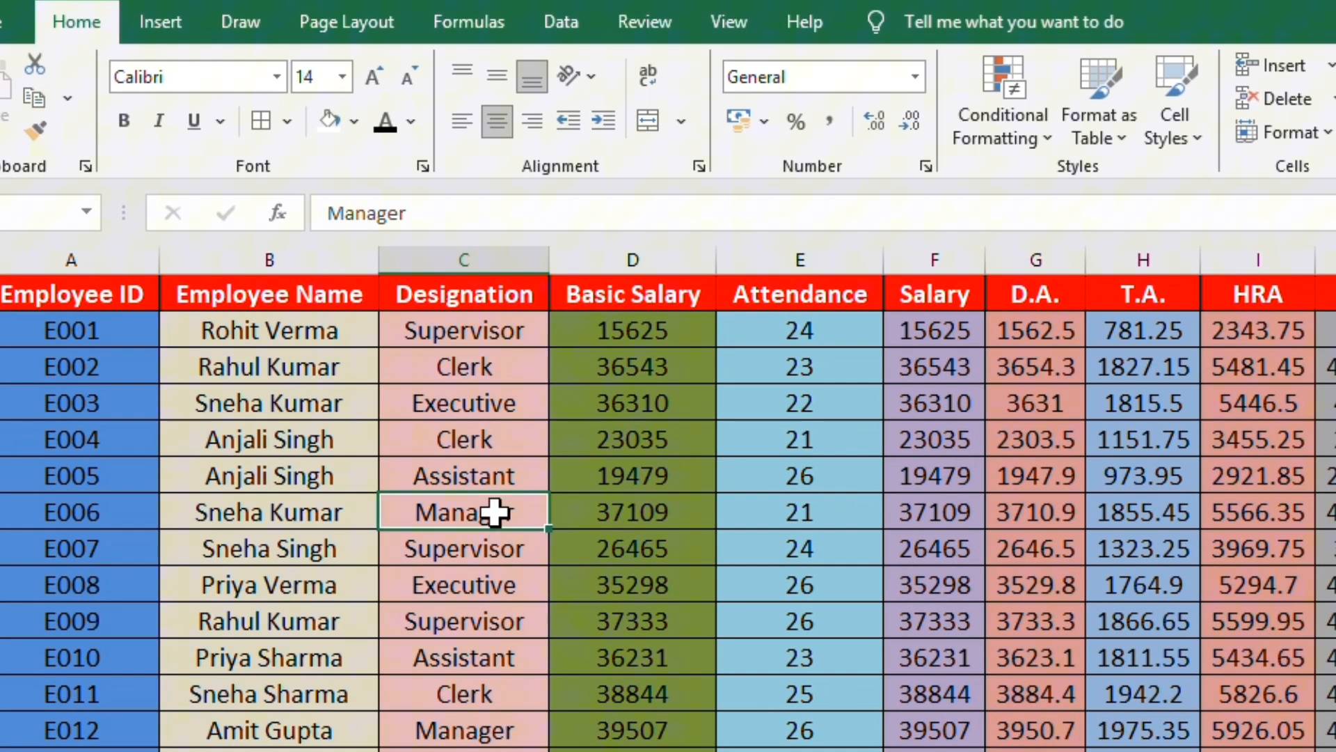
right_click(494, 513)
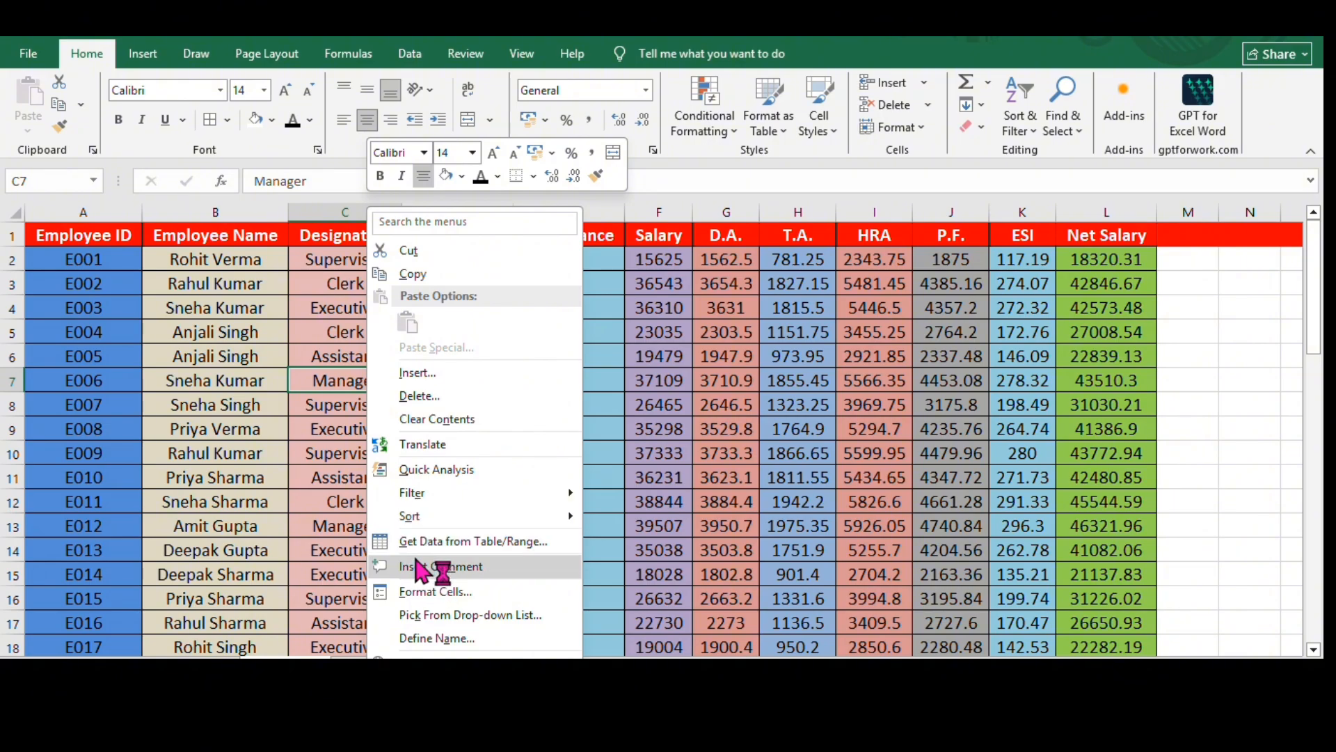
mouse_move(433, 494)
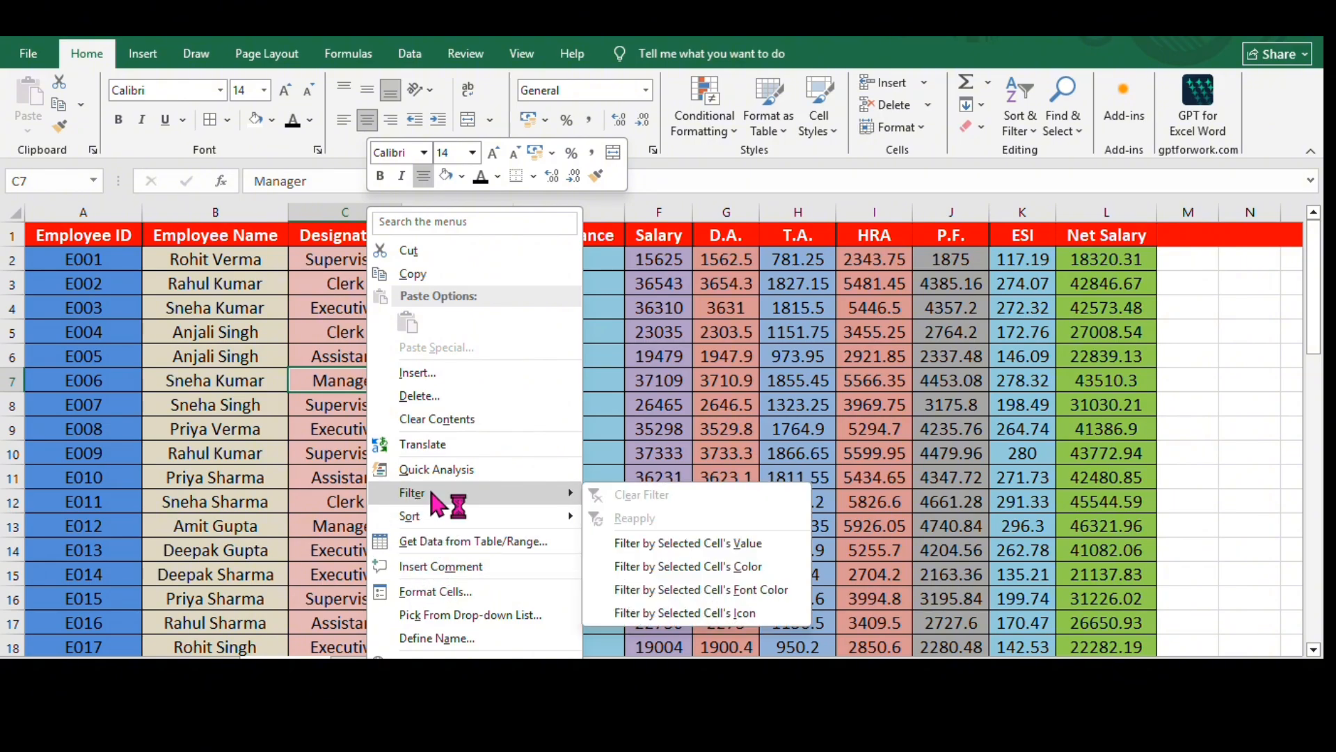
click(658, 547)
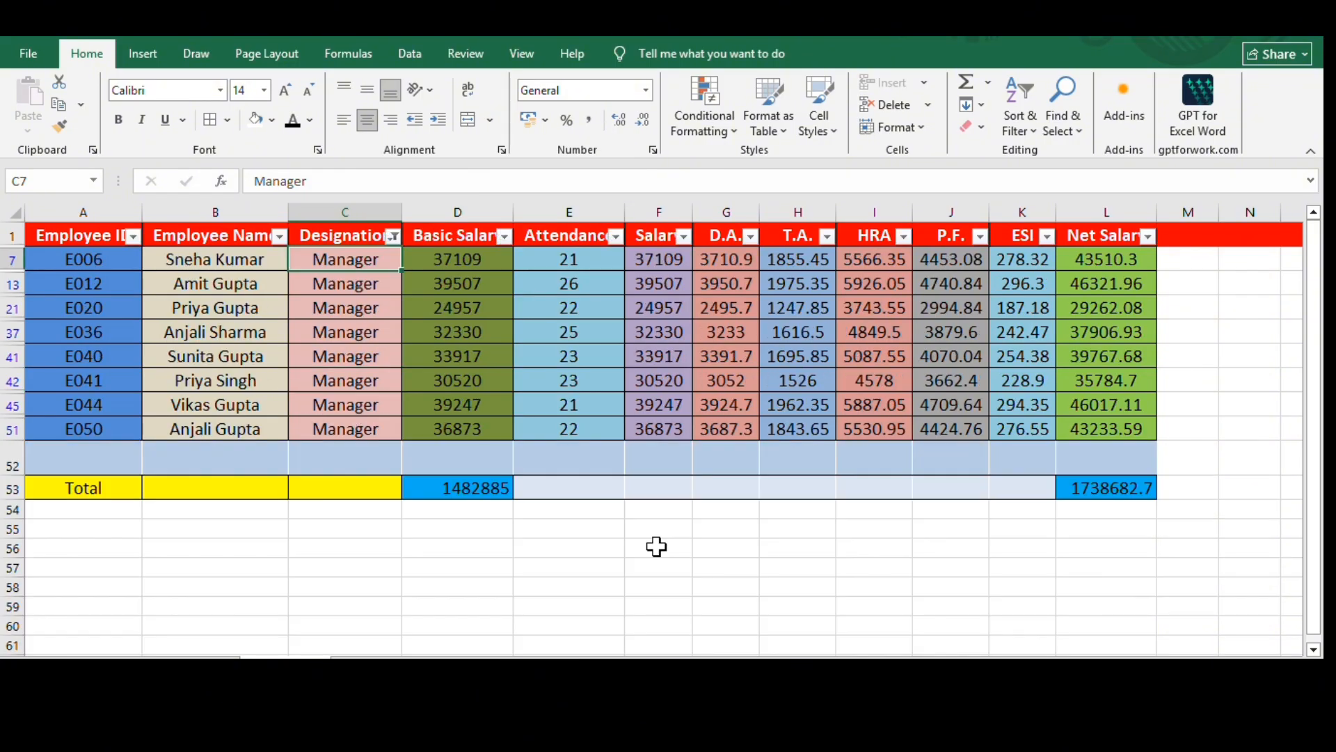
click(379, 309)
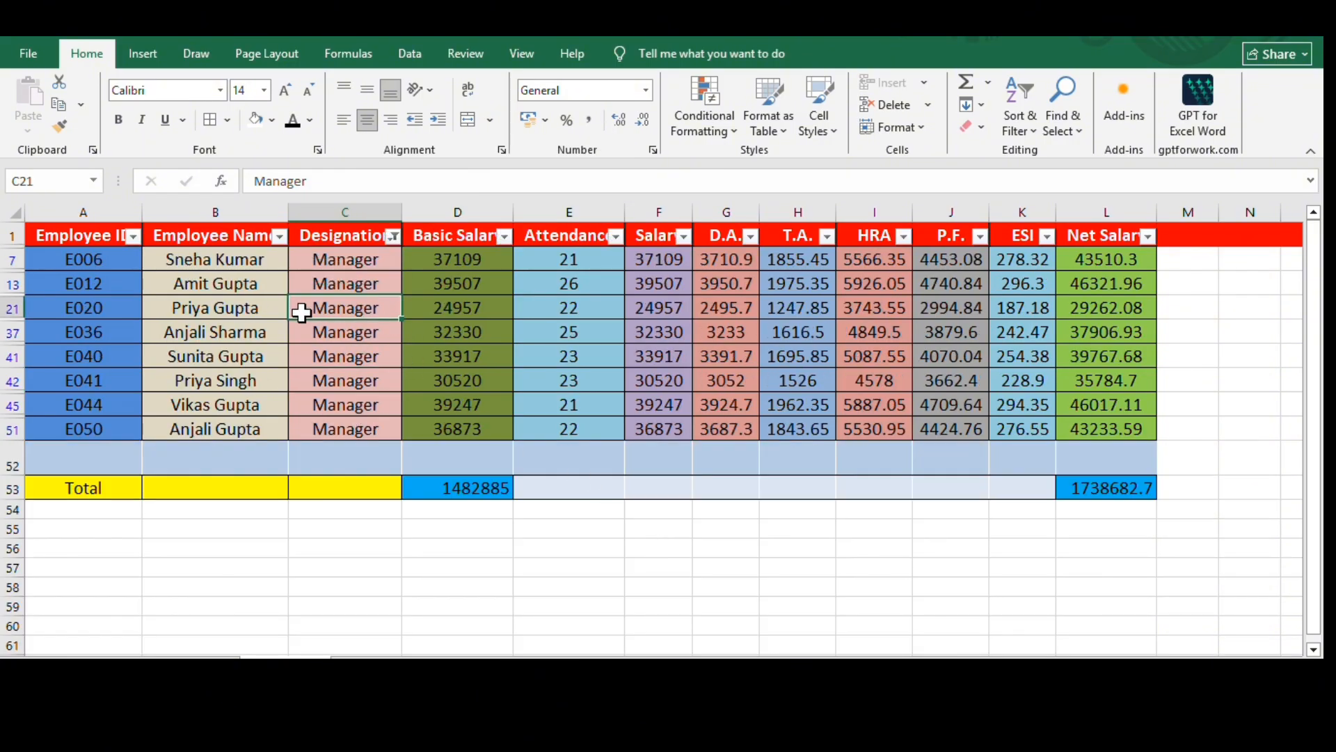
key(ctrl+z)
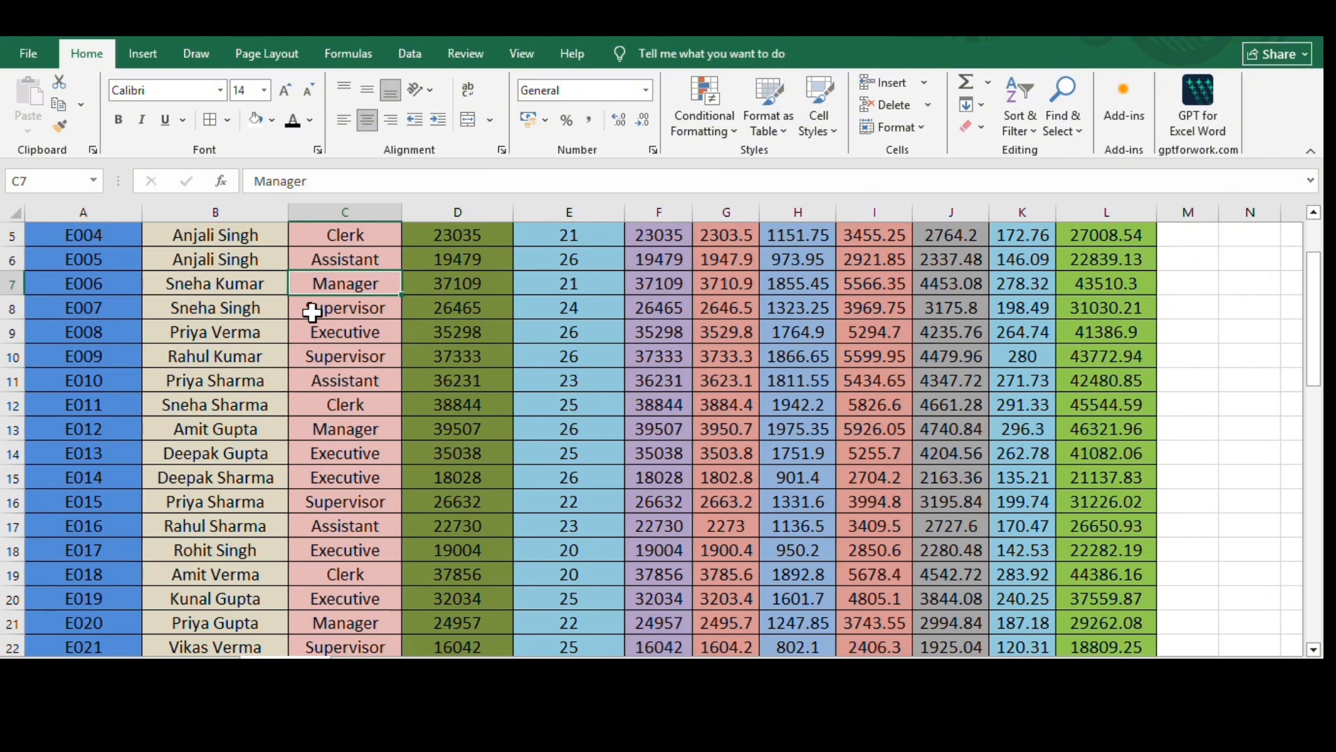
- Filter the employee table by the value Executive in Designation cell C9
click(358, 333)
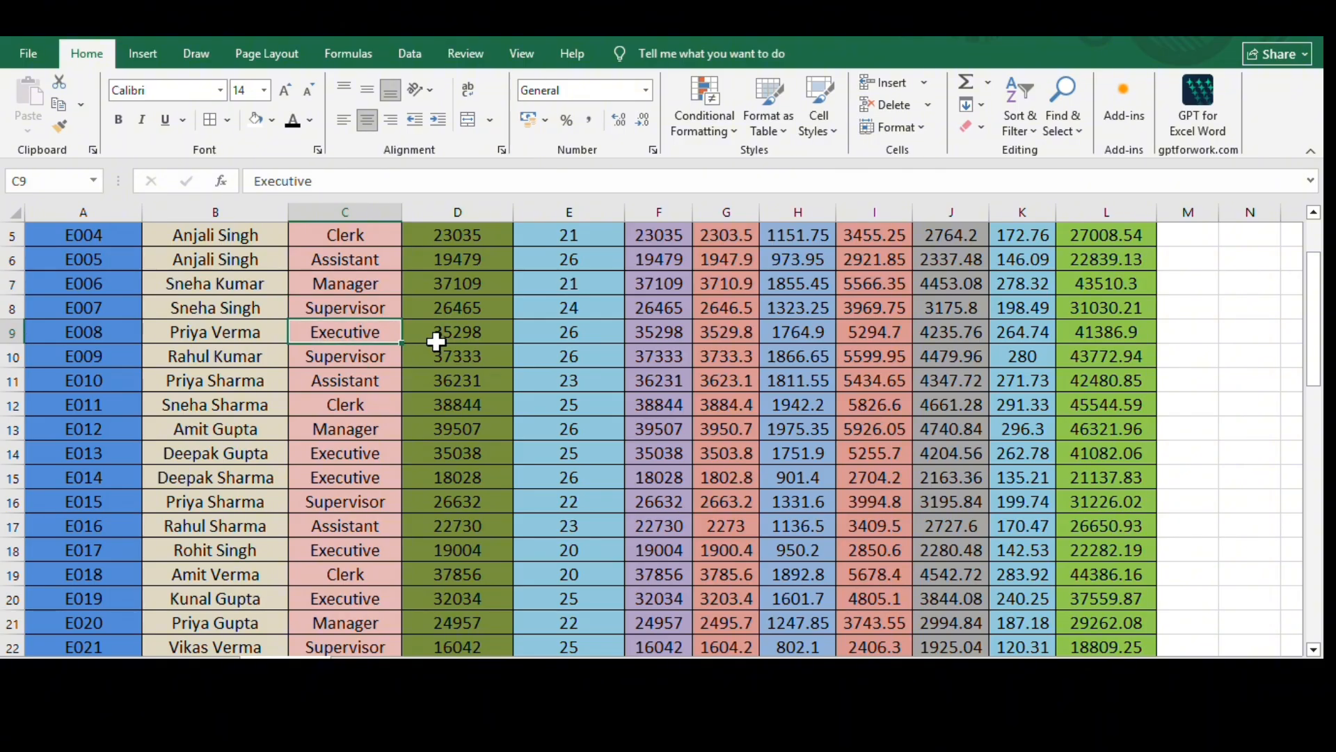
right_click(350, 333)
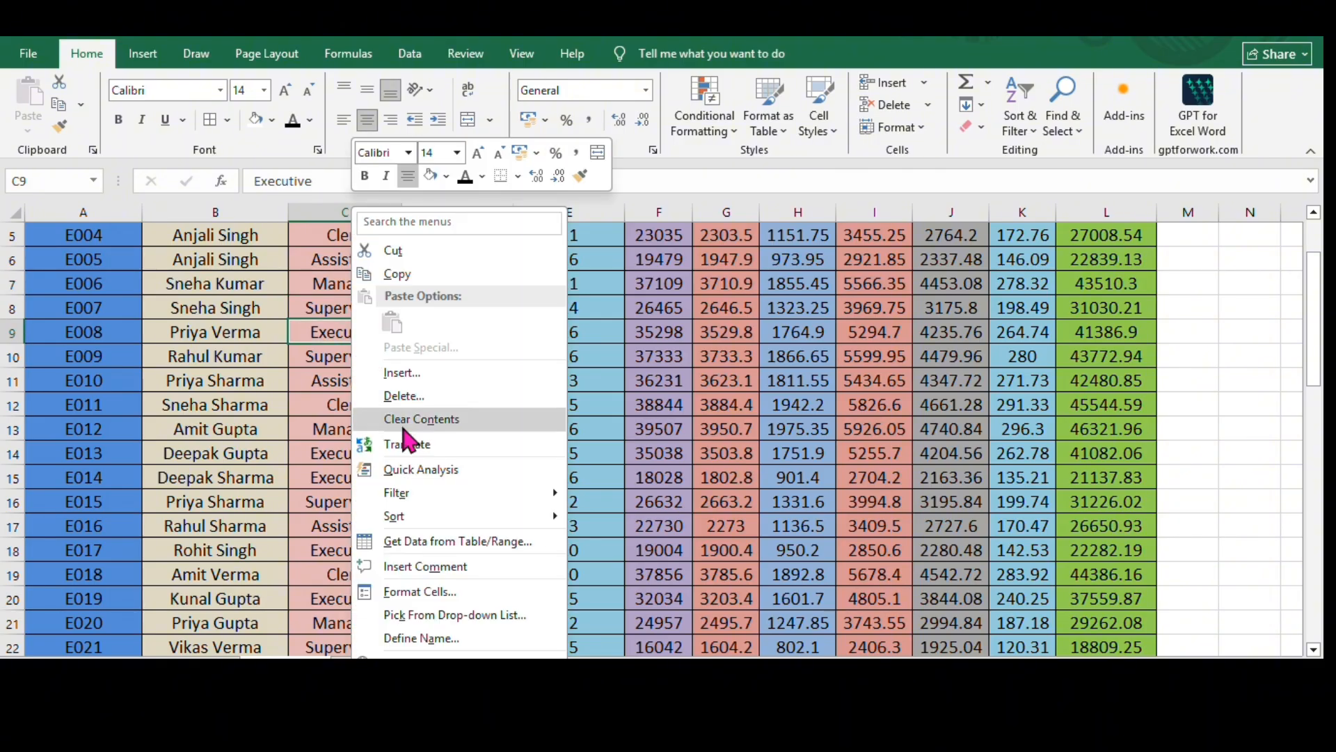
mouse_move(453, 494)
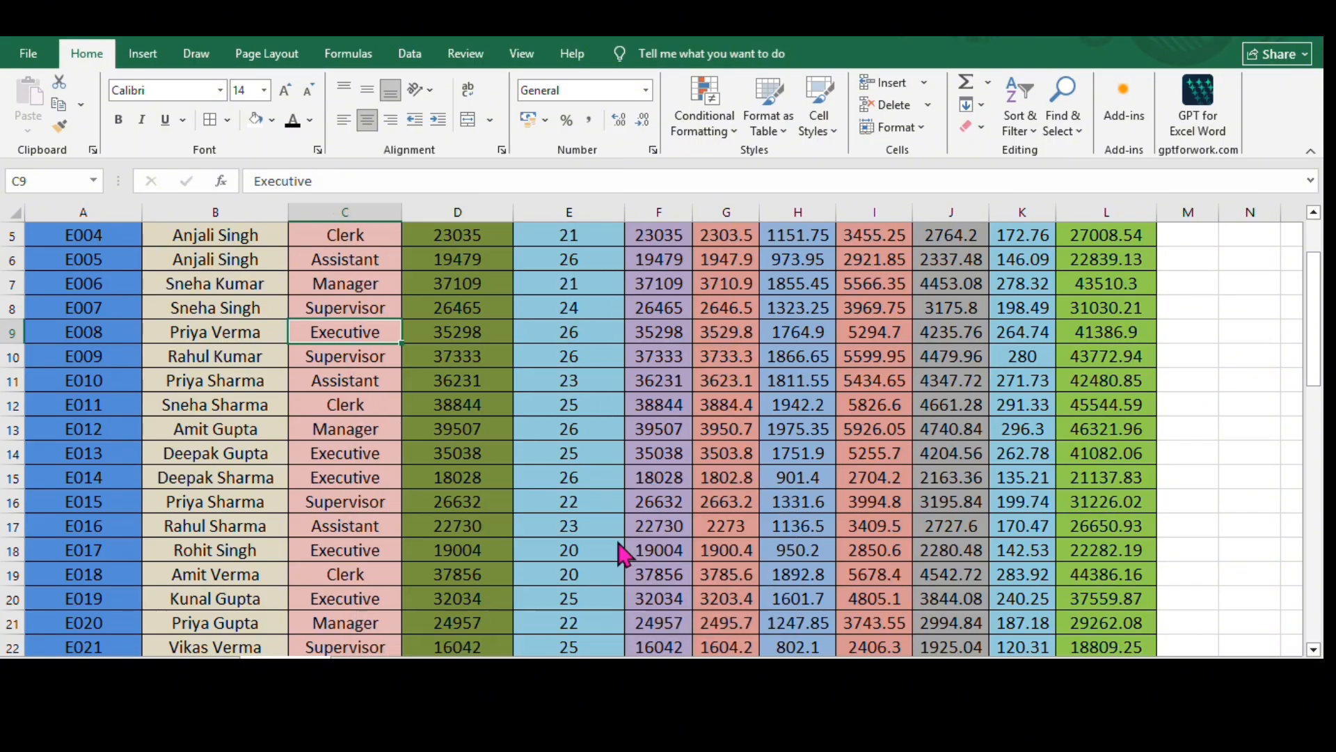
mouse_move(346, 239)
mouse_down()
mouse_move(372, 449)
mouse_move(348, 586)
mouse_up()
scroll(197, 336, up, 2)
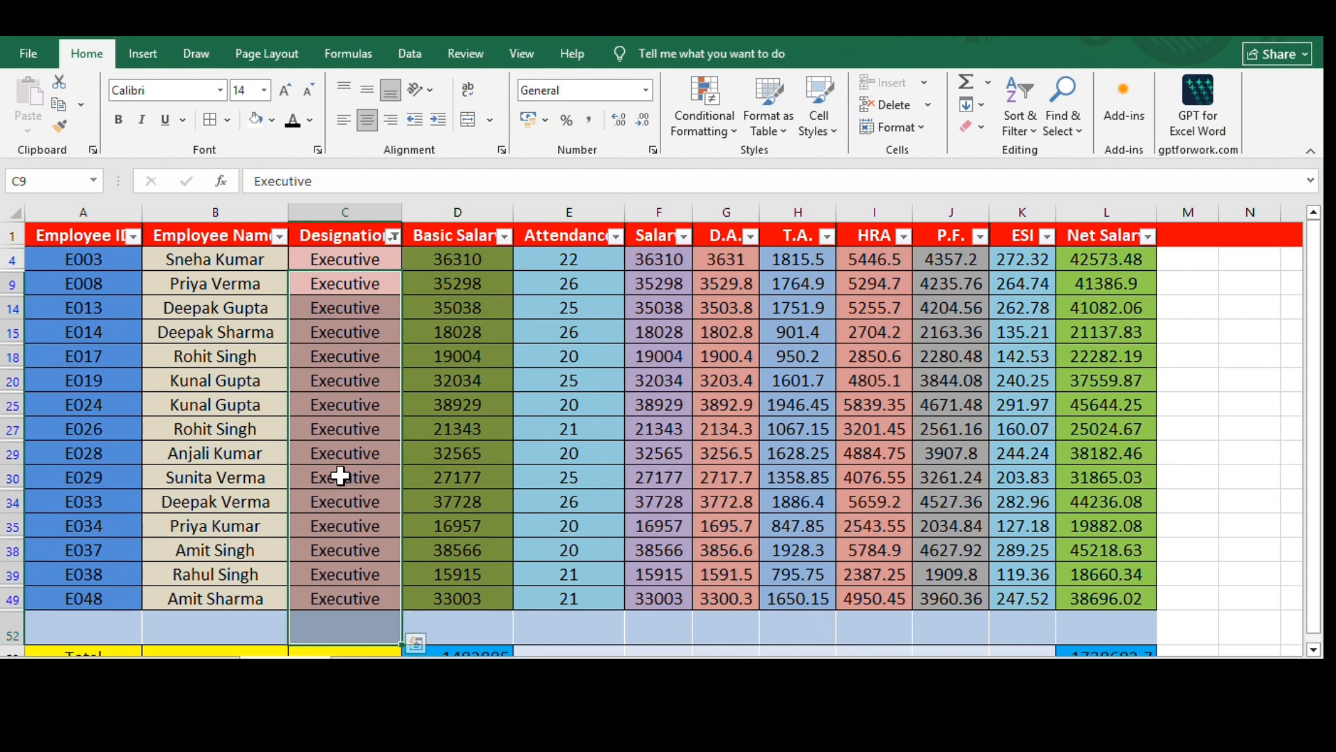
key(ctrl+q)
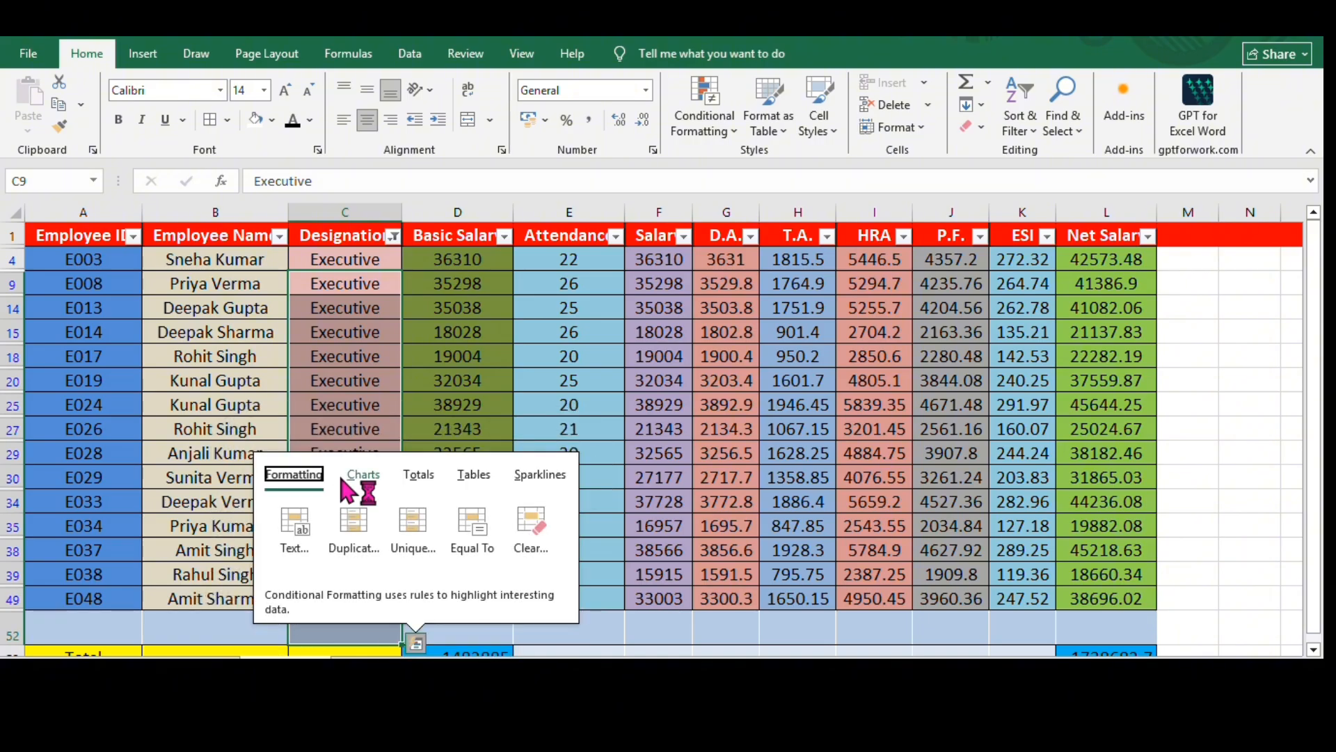
click(313, 373)
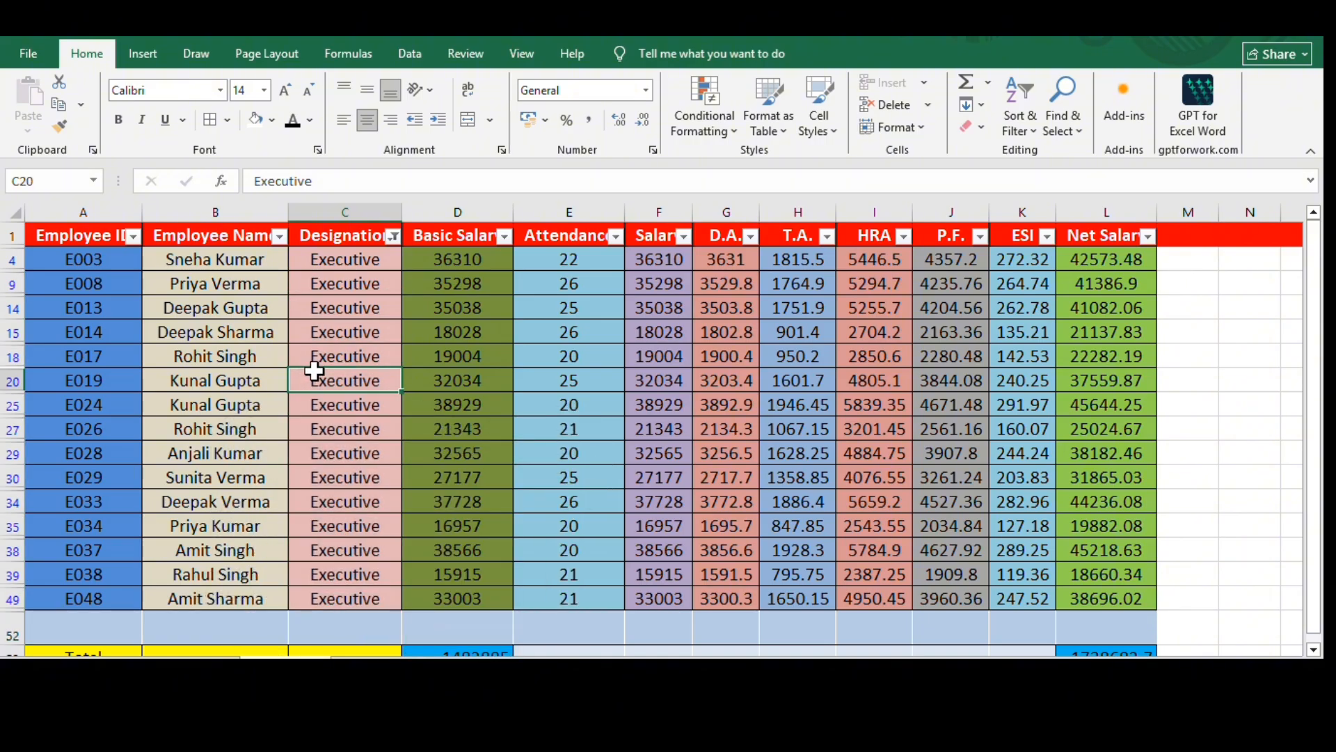